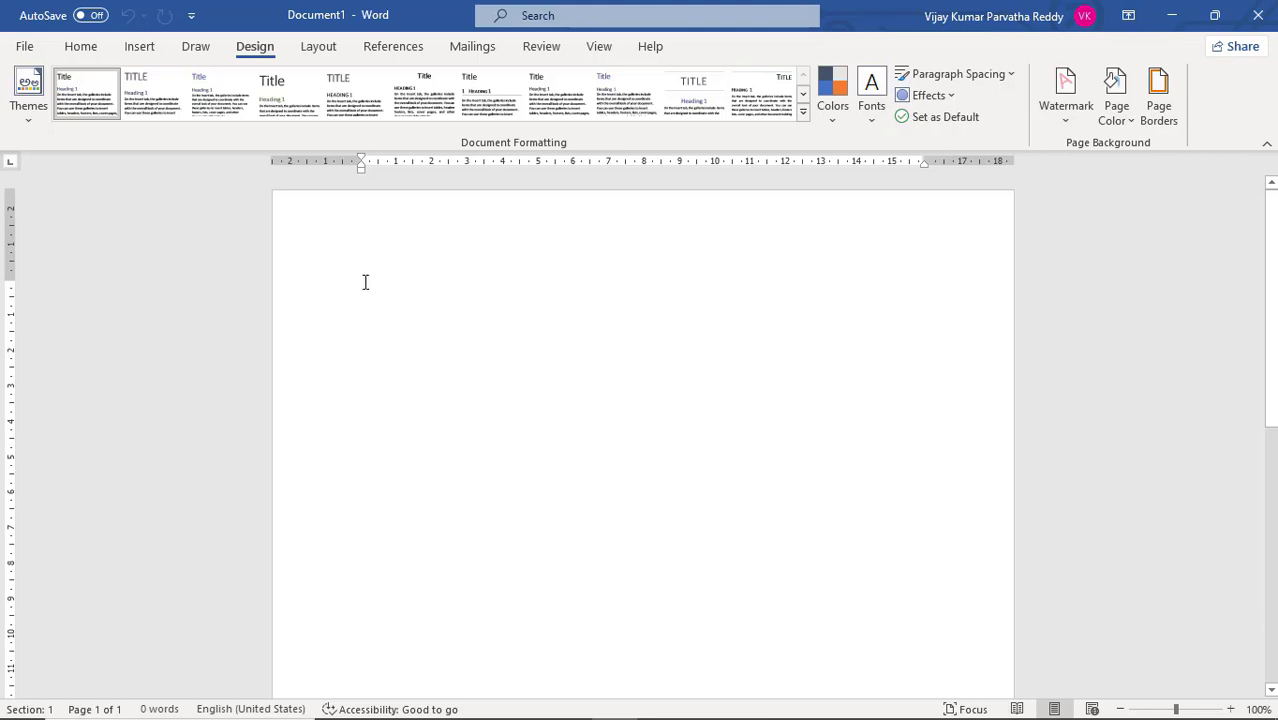
Create a new document from the Resume (Professional) template
click(25, 47)
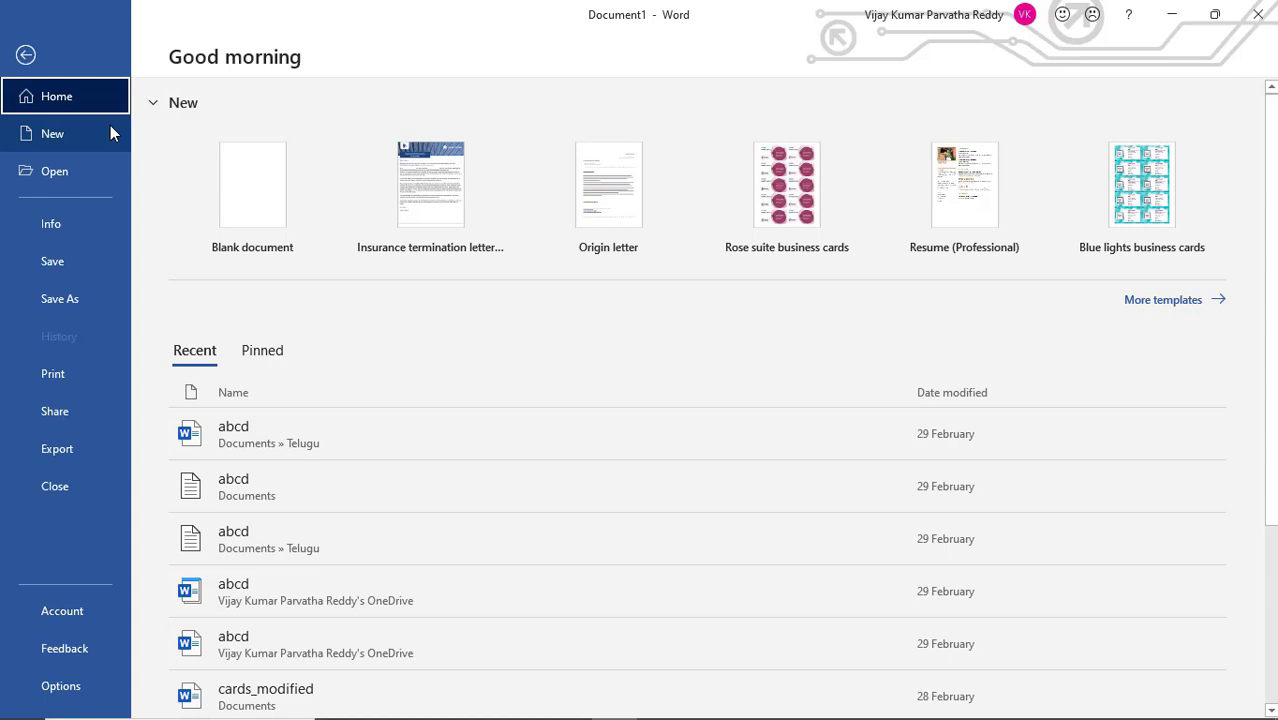
click(1157, 304)
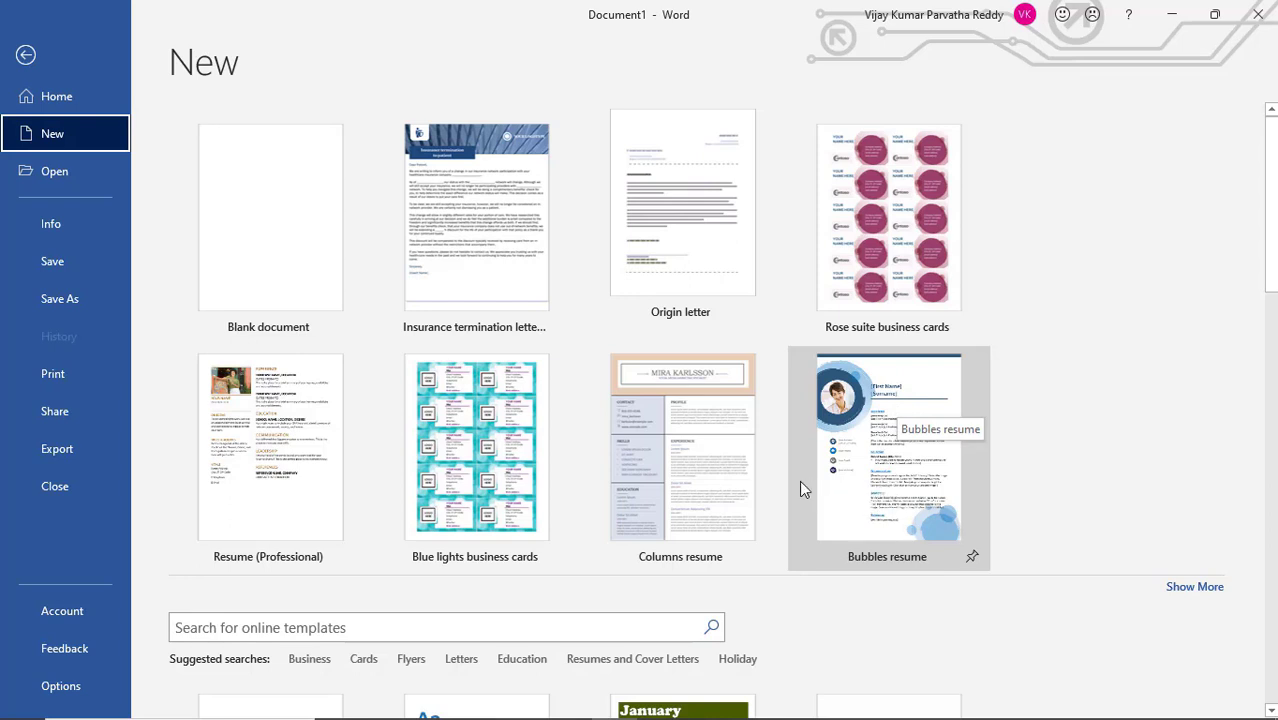
click(310, 470)
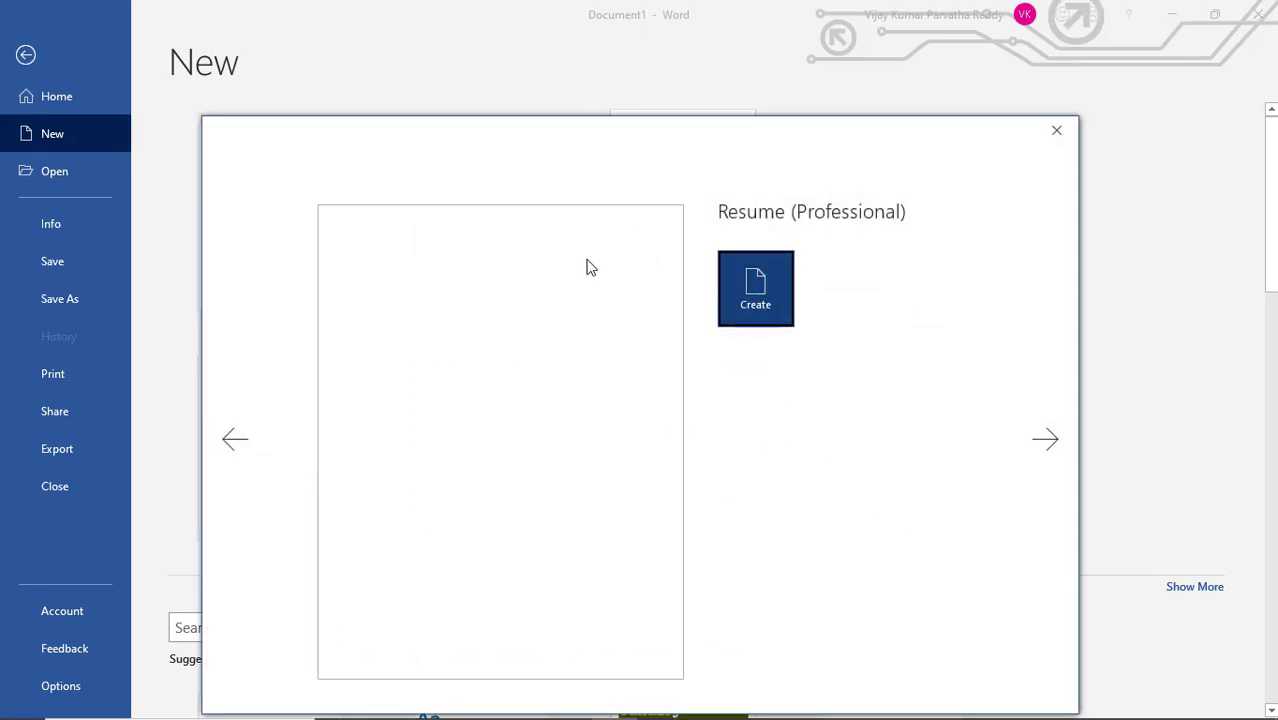
click(768, 296)
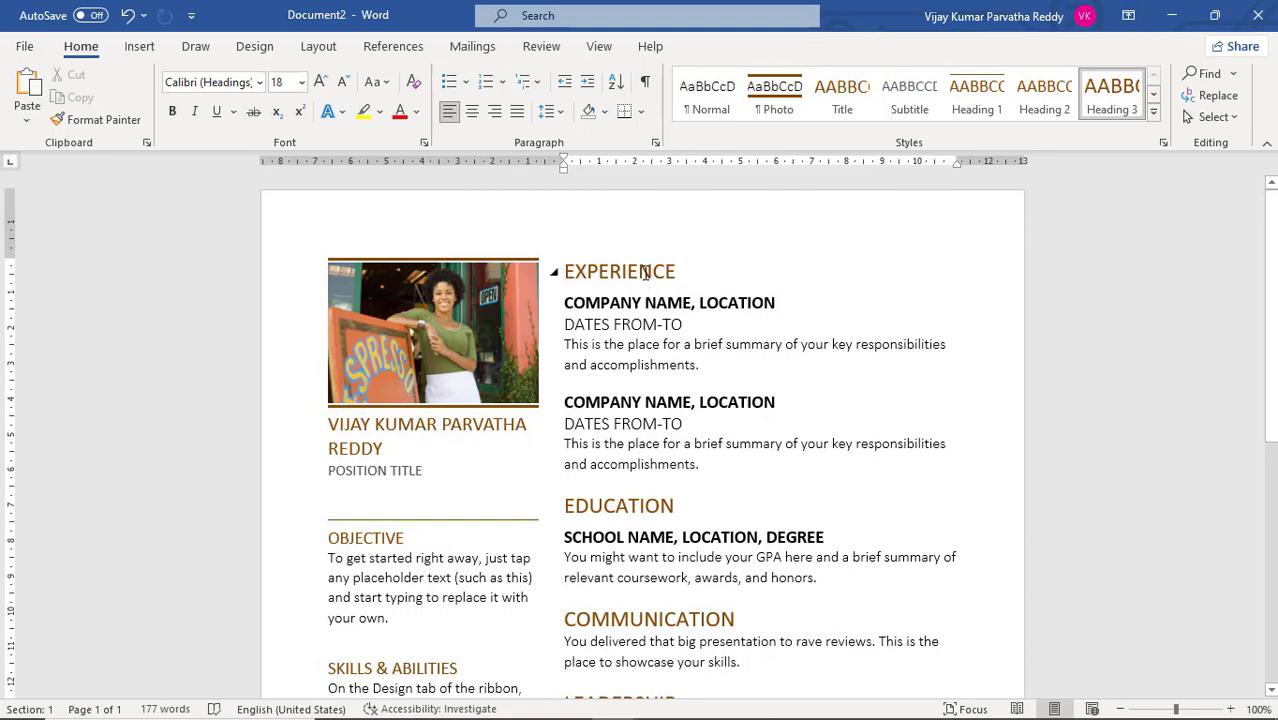
Examine the fonts, sizes and styles of the resume's headings, company, date, summary and name text, and look over the rest of the page
drag(551, 271, 659, 290)
triple_click(672, 302)
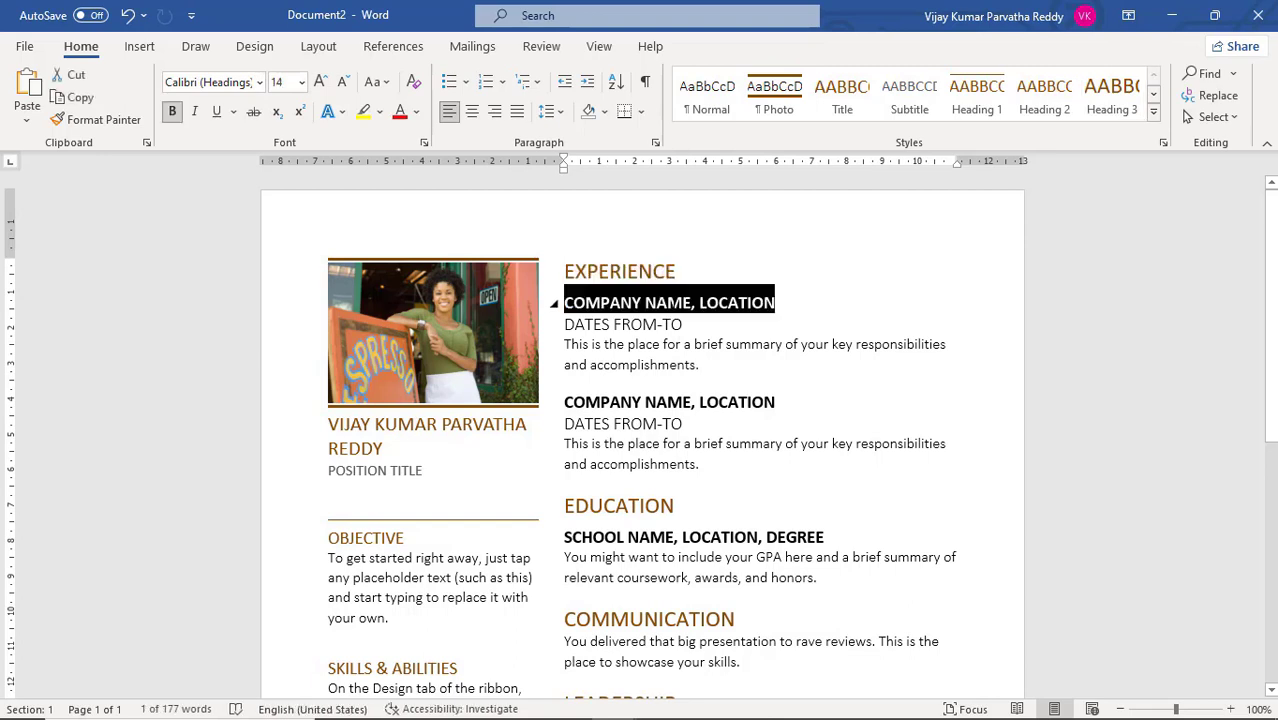
triple_click(665, 324)
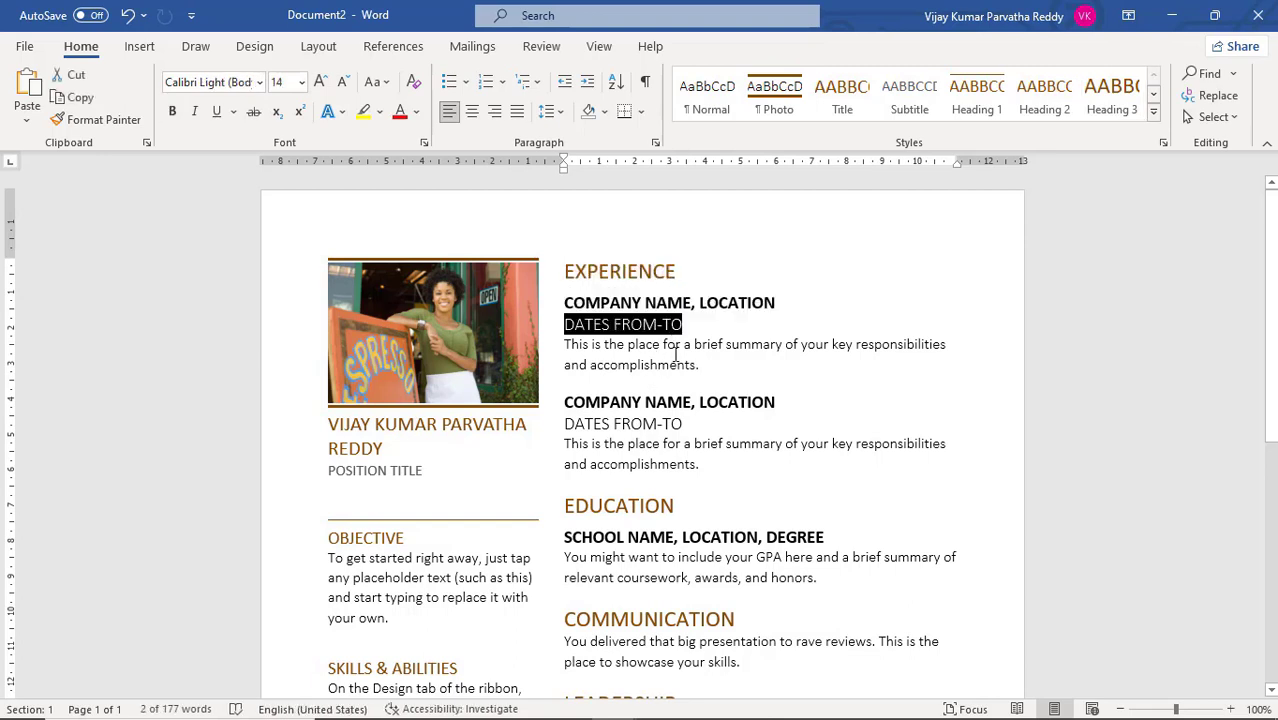
triple_click(676, 354)
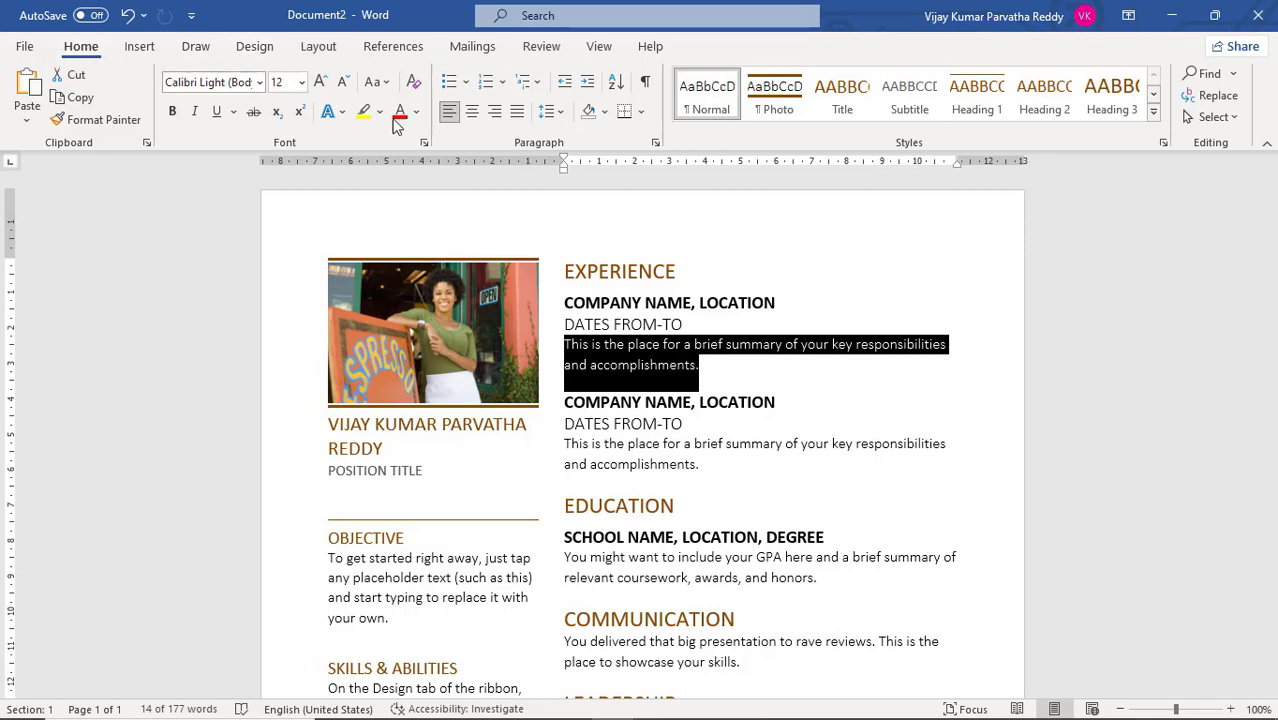
double_click(650, 273)
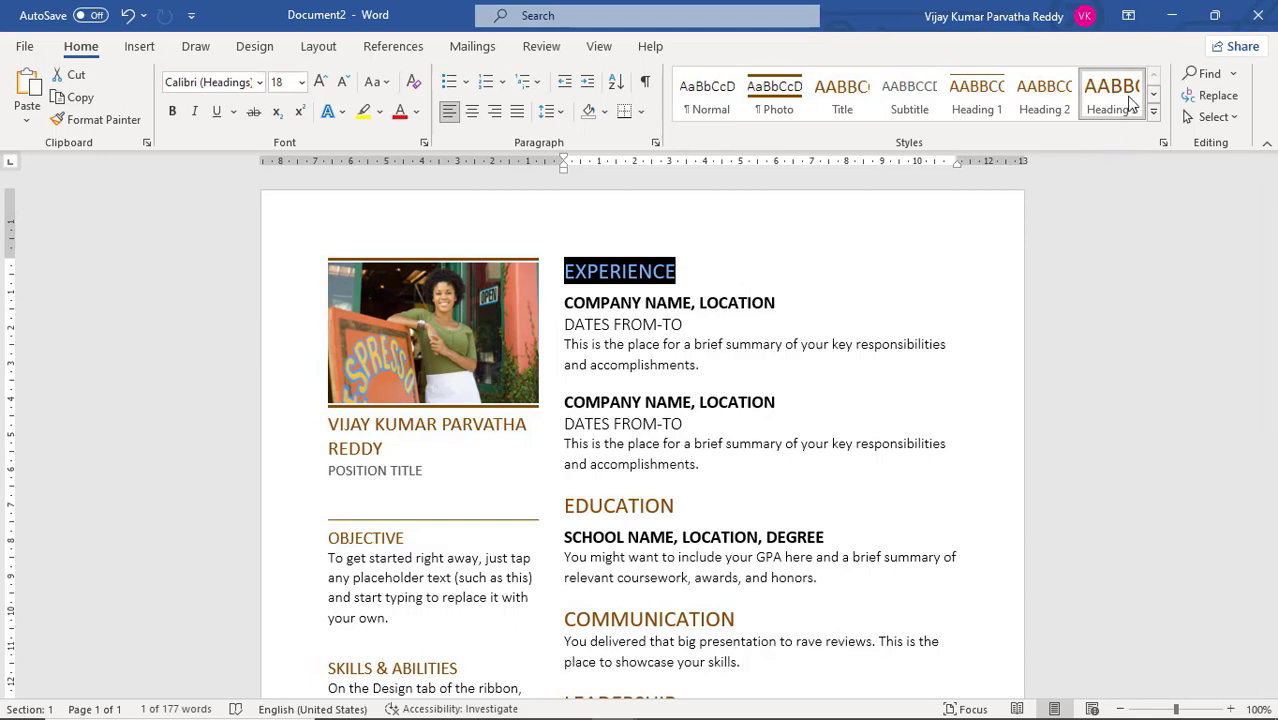
click(705, 305)
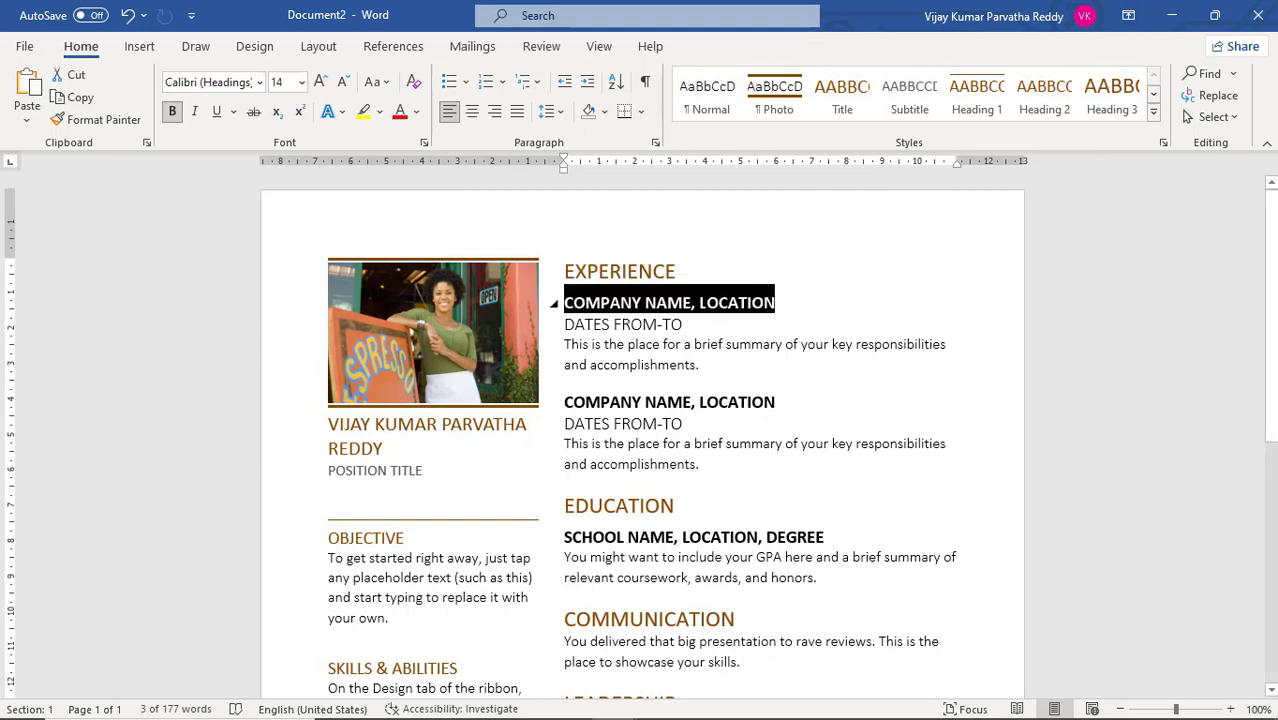
click(680, 326)
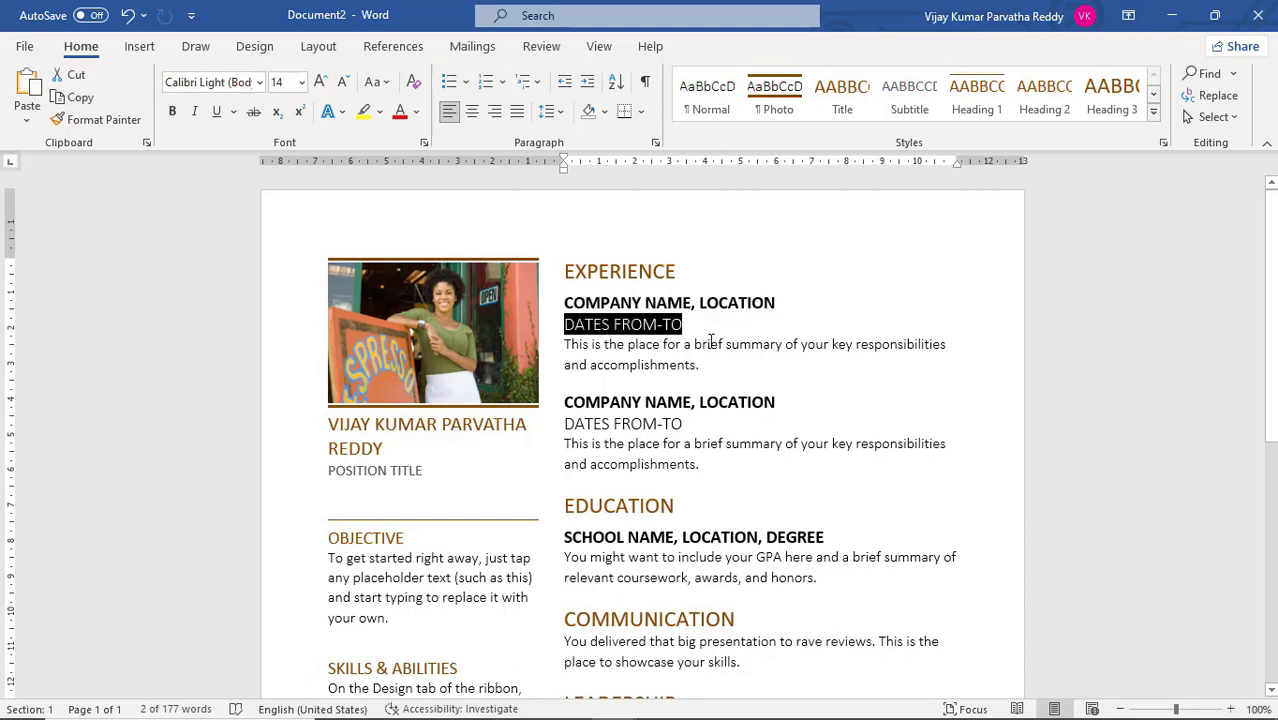
click(711, 342)
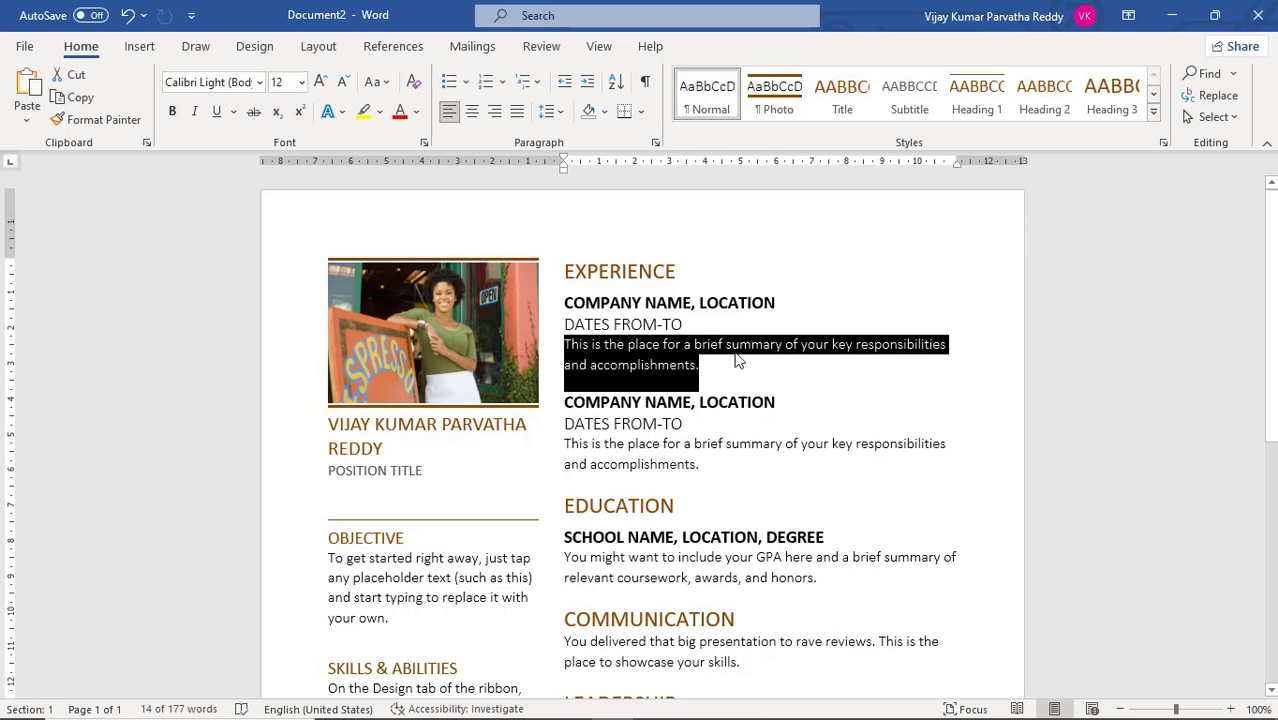
double_click(651, 507)
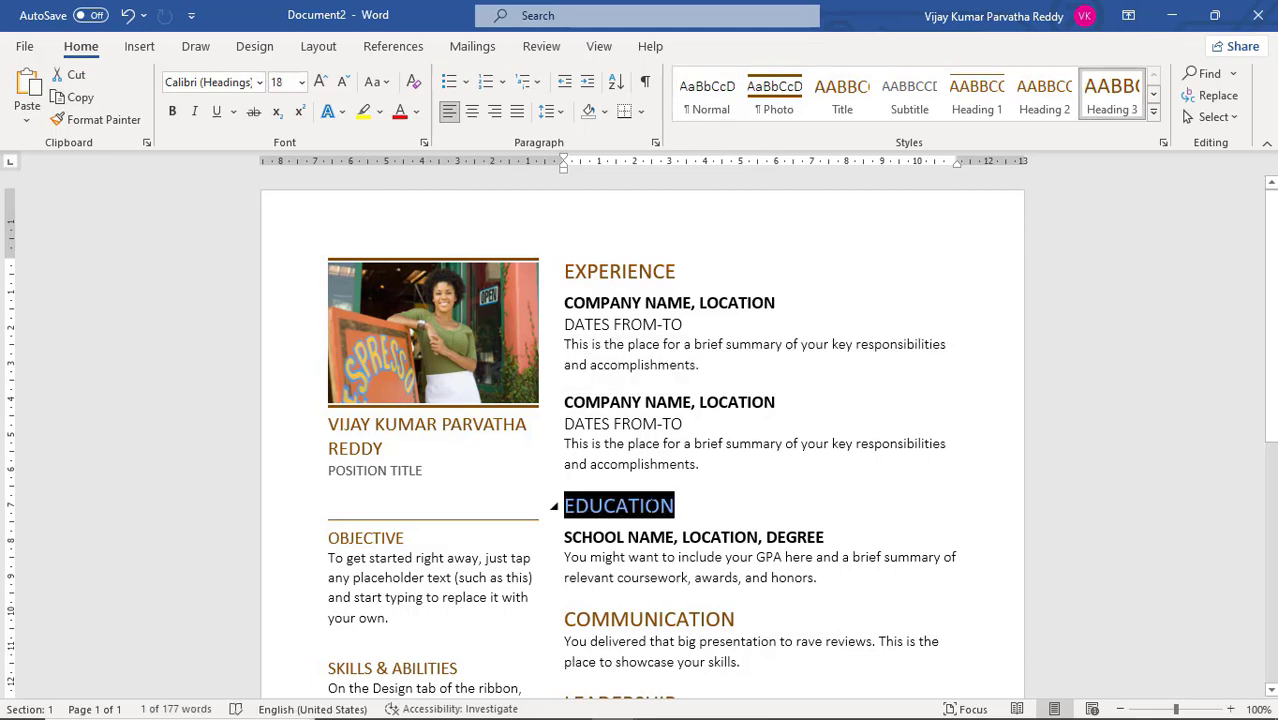
click(431, 428)
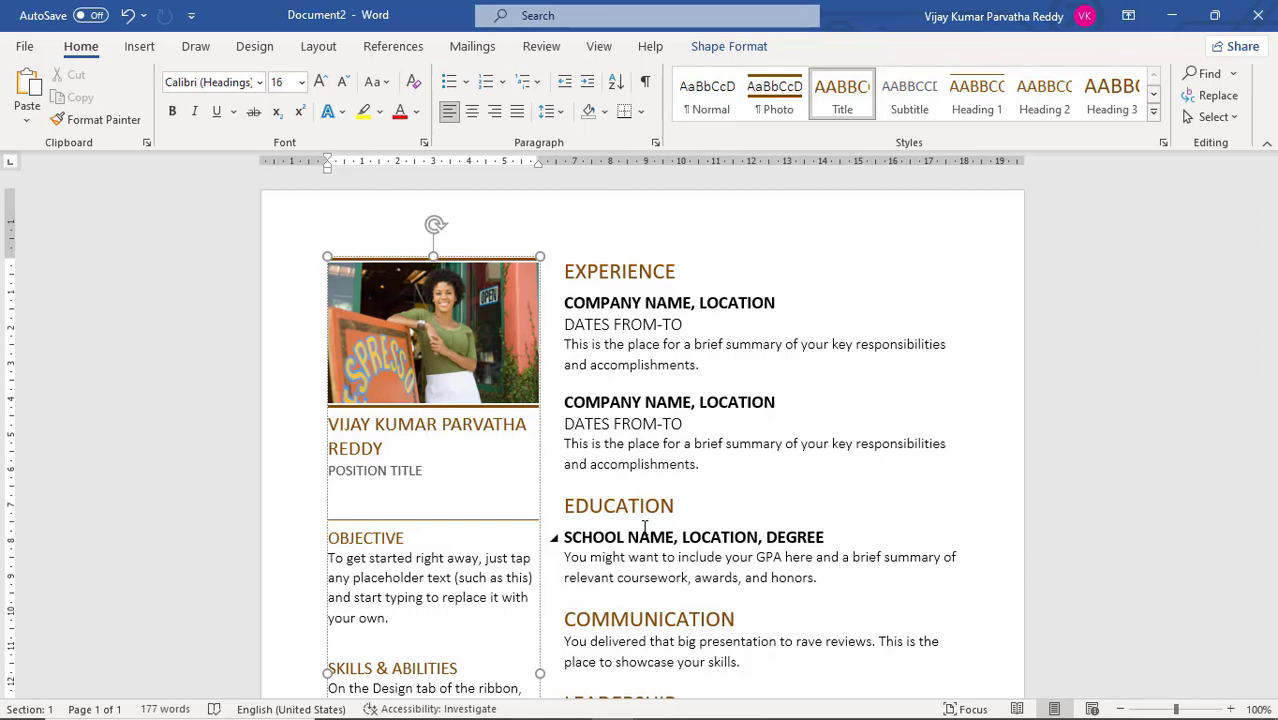
scroll(645, 527, down, 10)
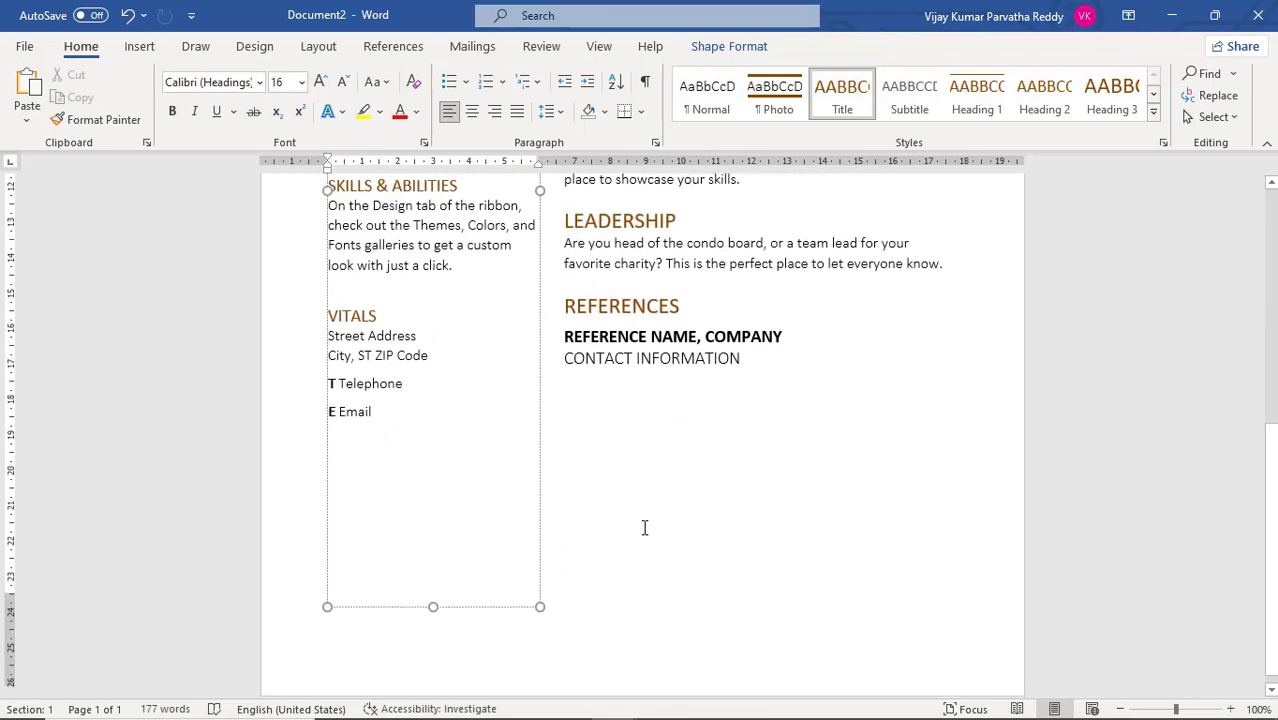
scroll(645, 527, up, 10)
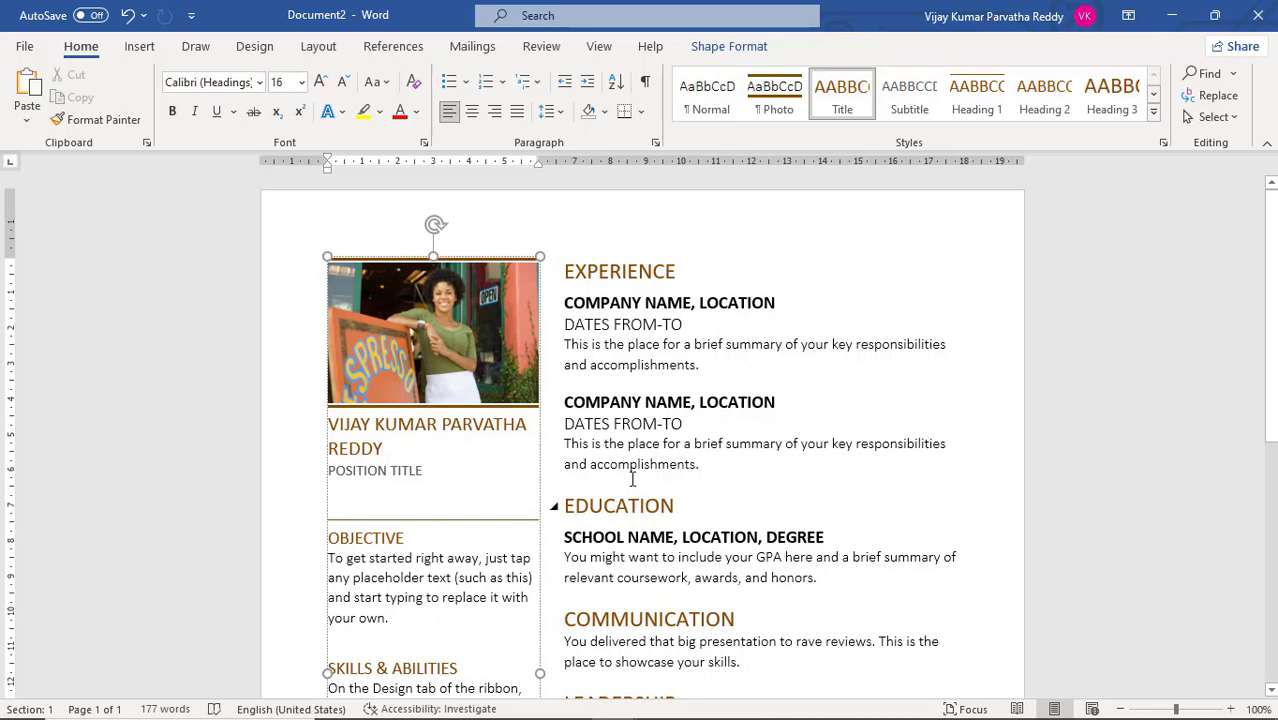
Apply the Parallax theme to the whole resume document
click(256, 47)
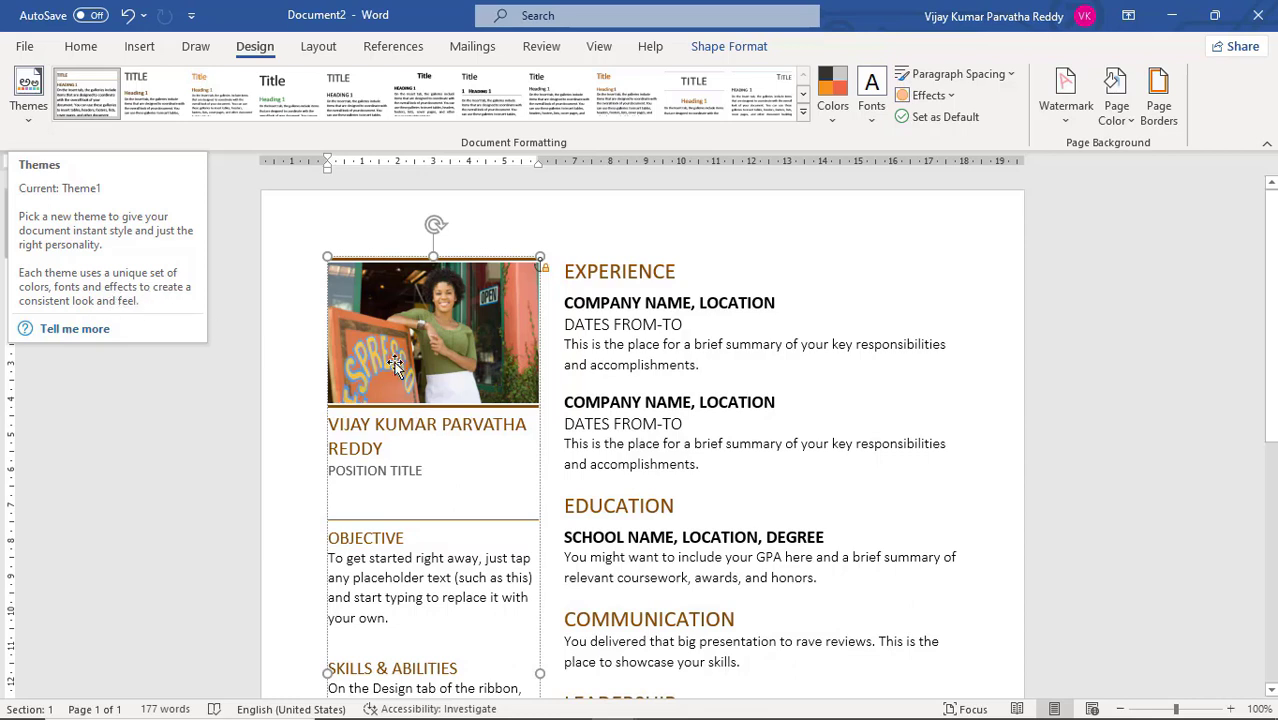
click(617, 324)
click(622, 303)
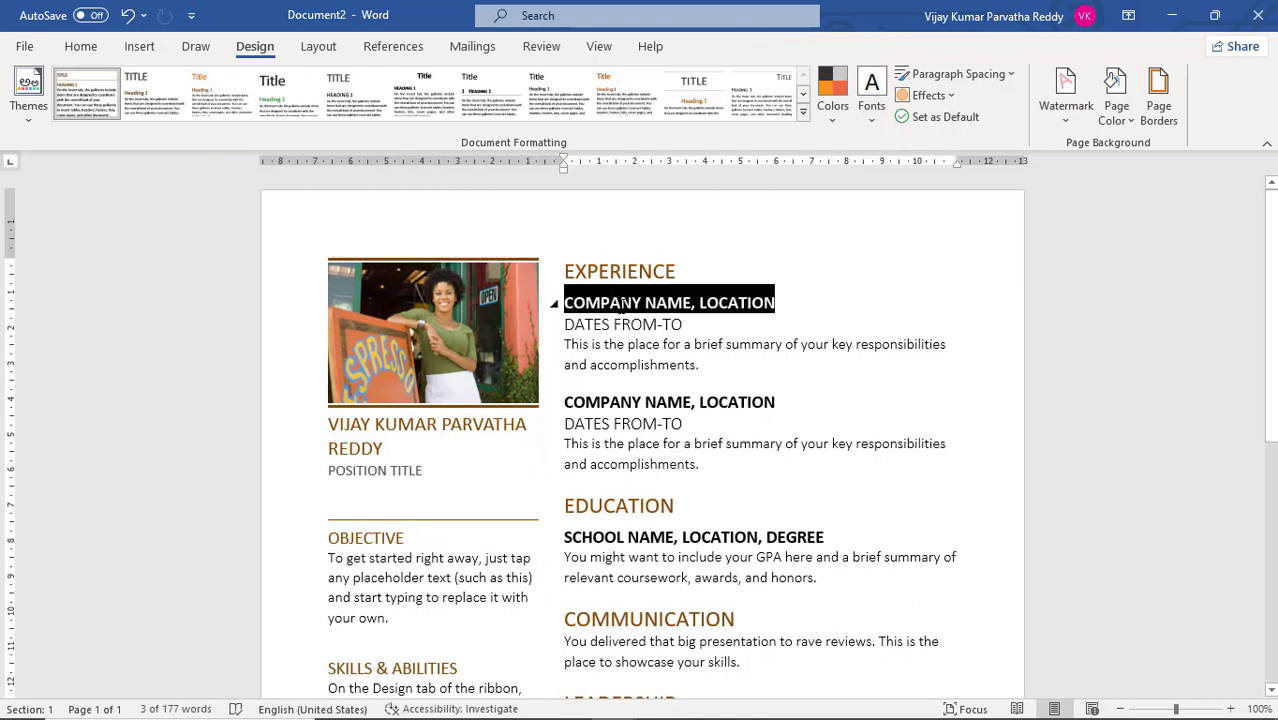
click(606, 350)
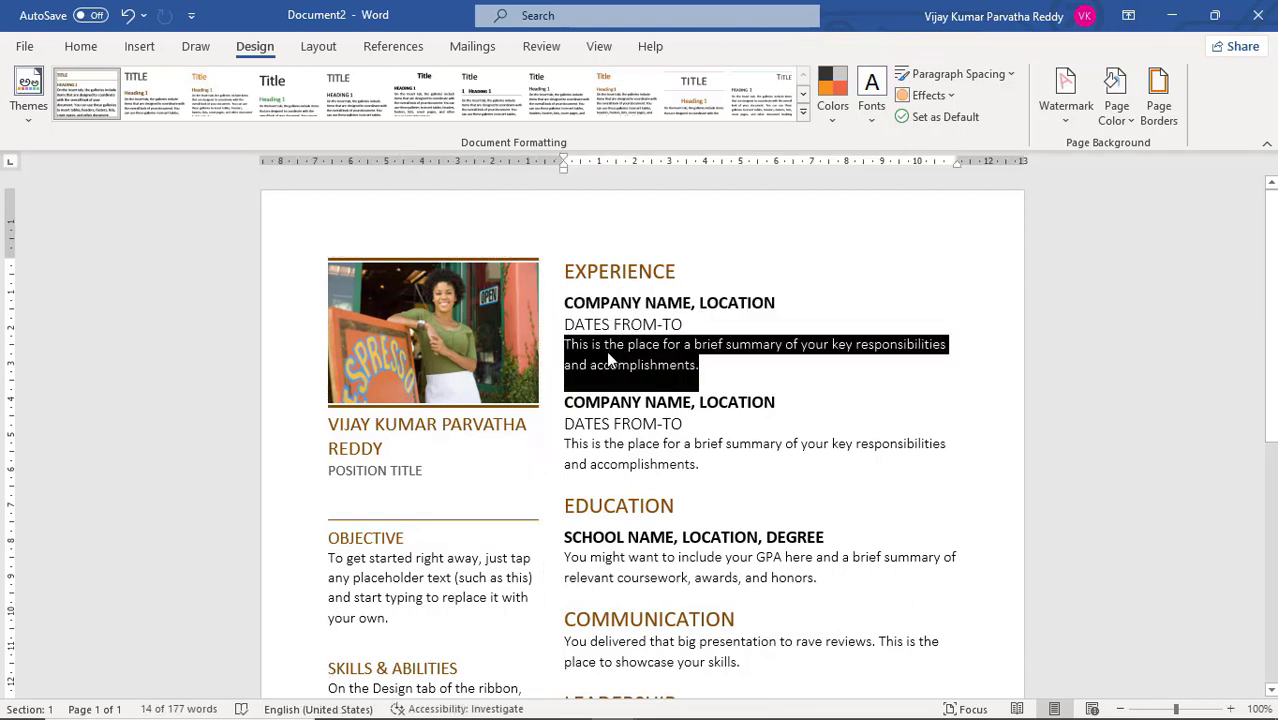
click(28, 110)
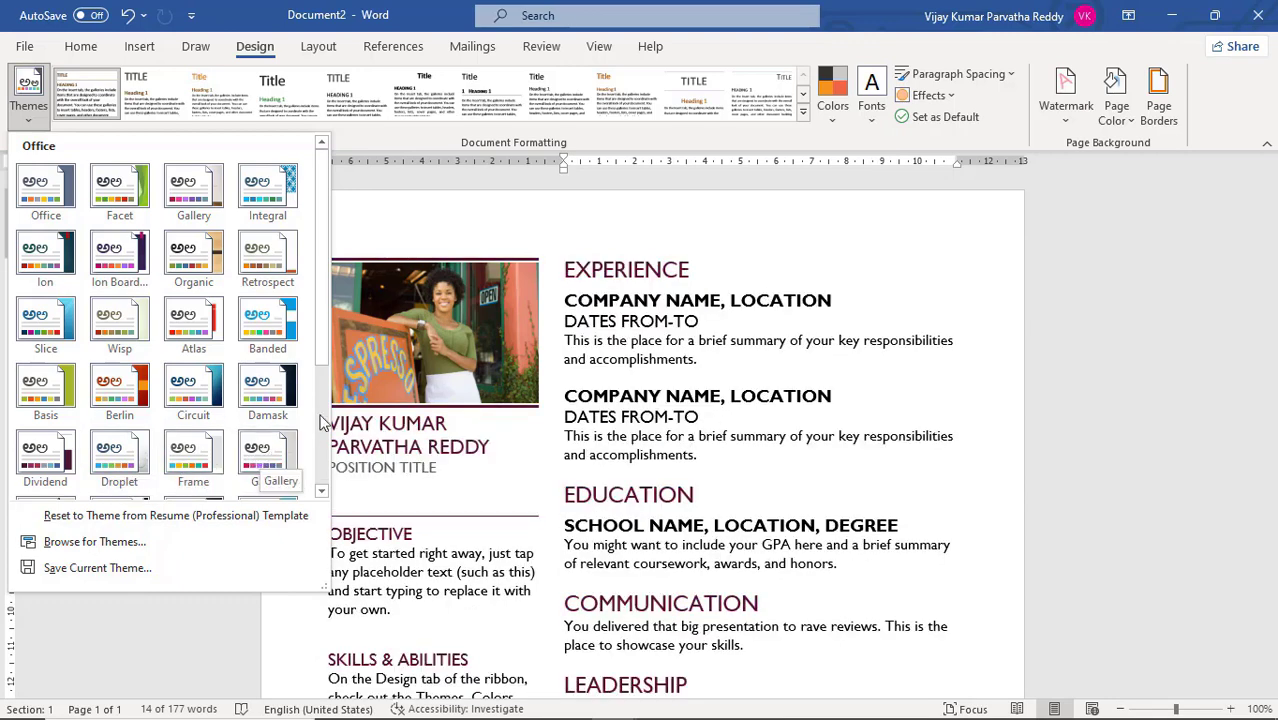
scroll(314, 422, down, 3)
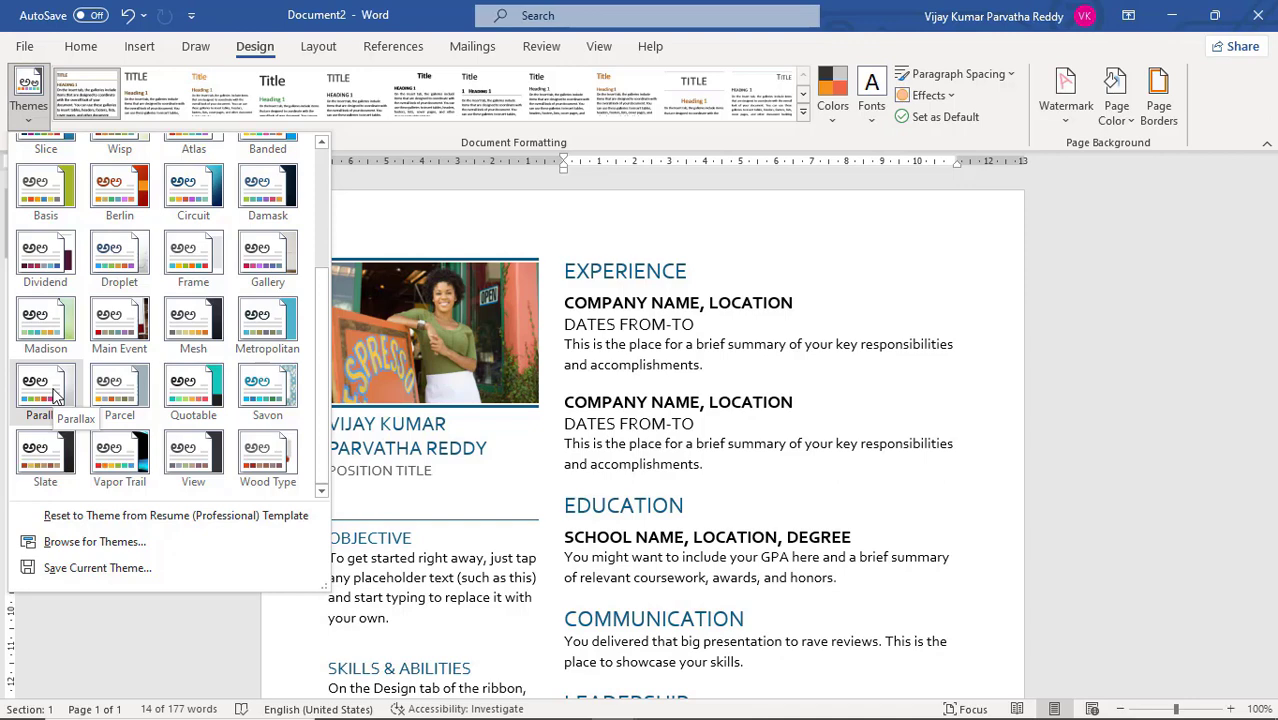
click(55, 397)
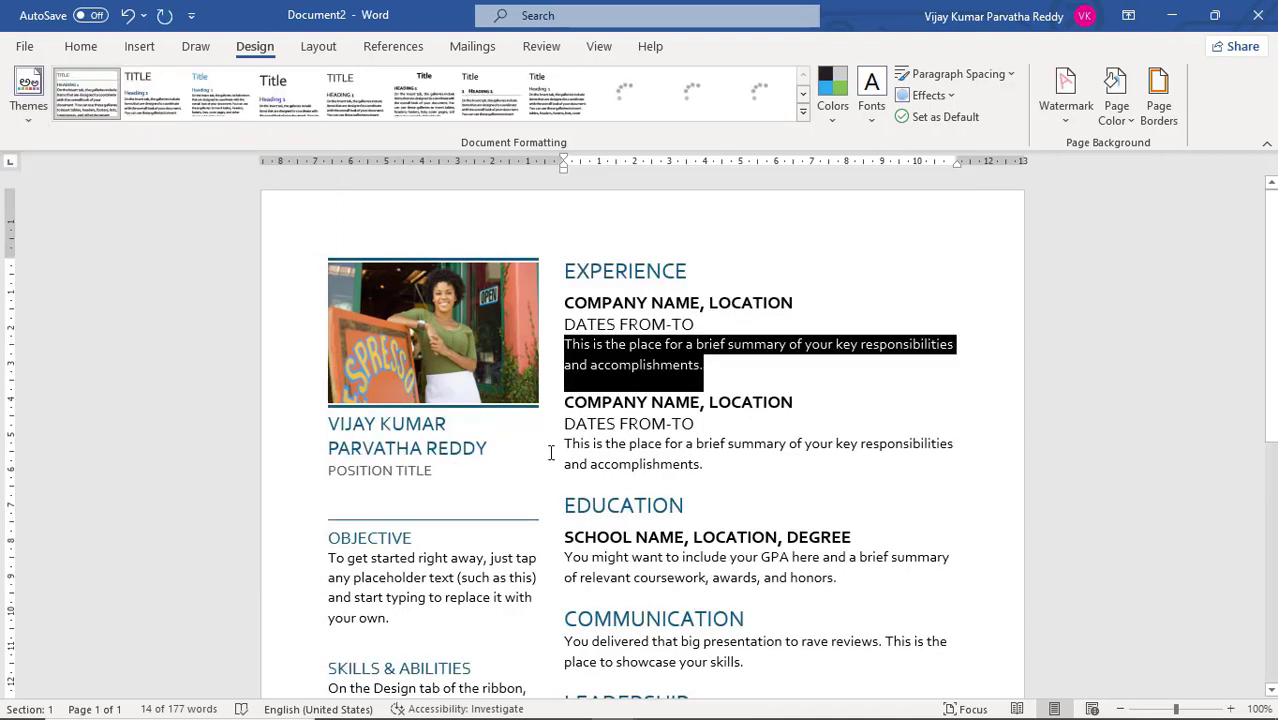
triple_click(625, 432)
triple_click(634, 403)
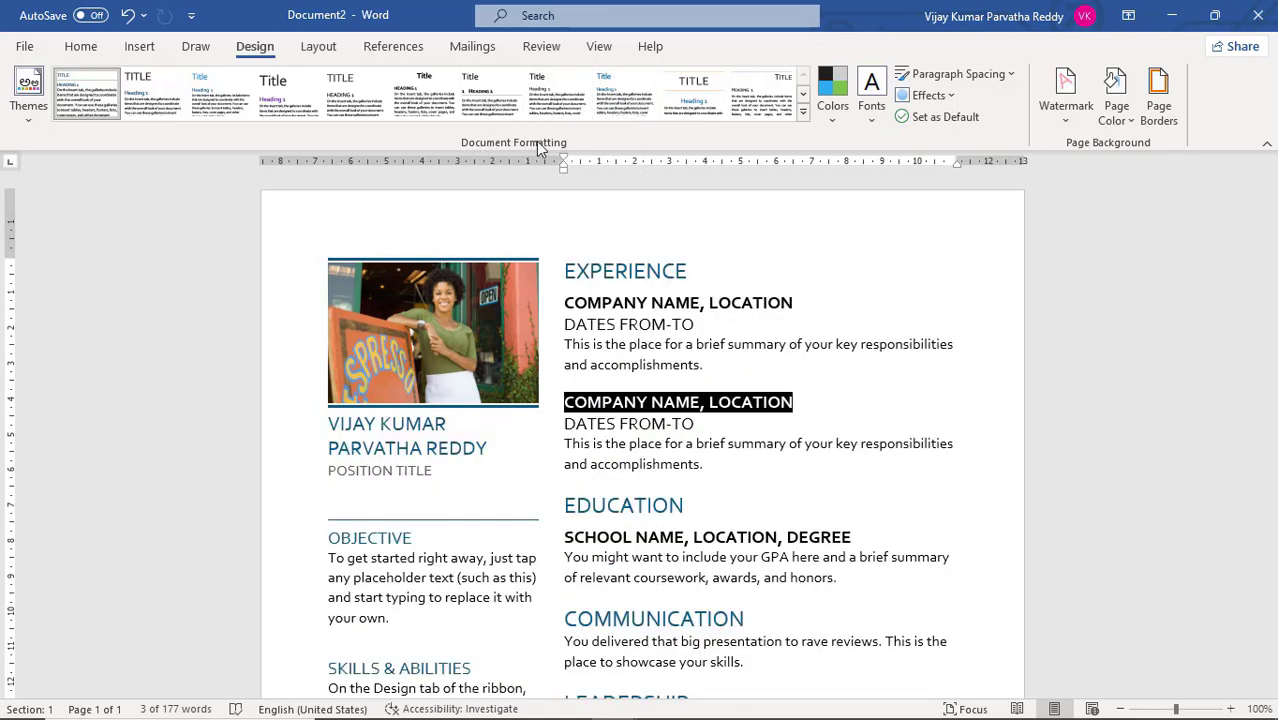
double_click(710, 273)
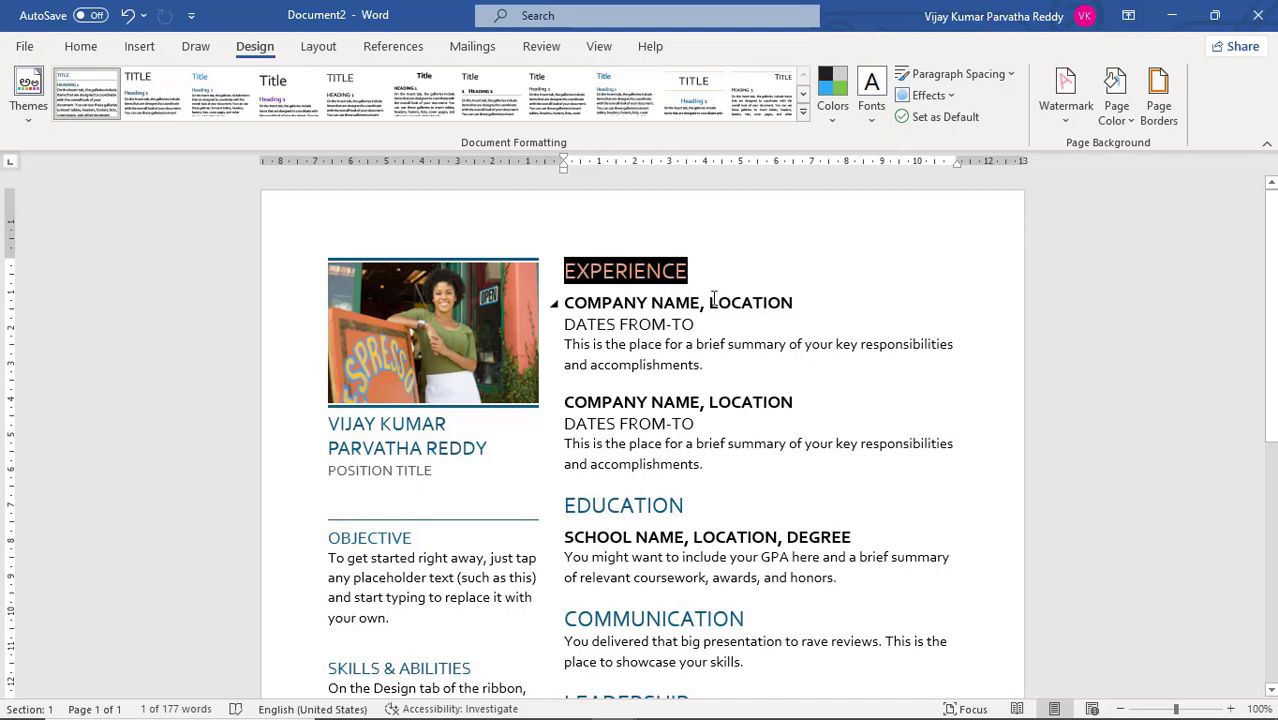
triple_click(706, 302)
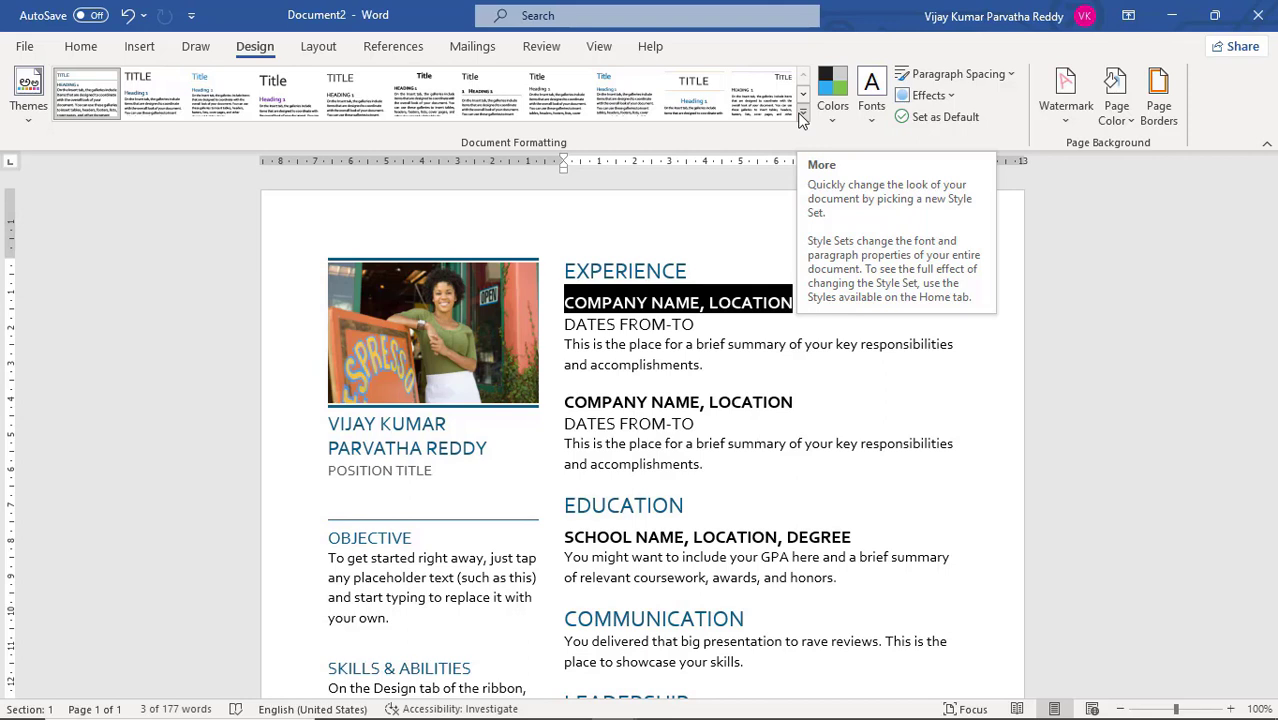
click(762, 330)
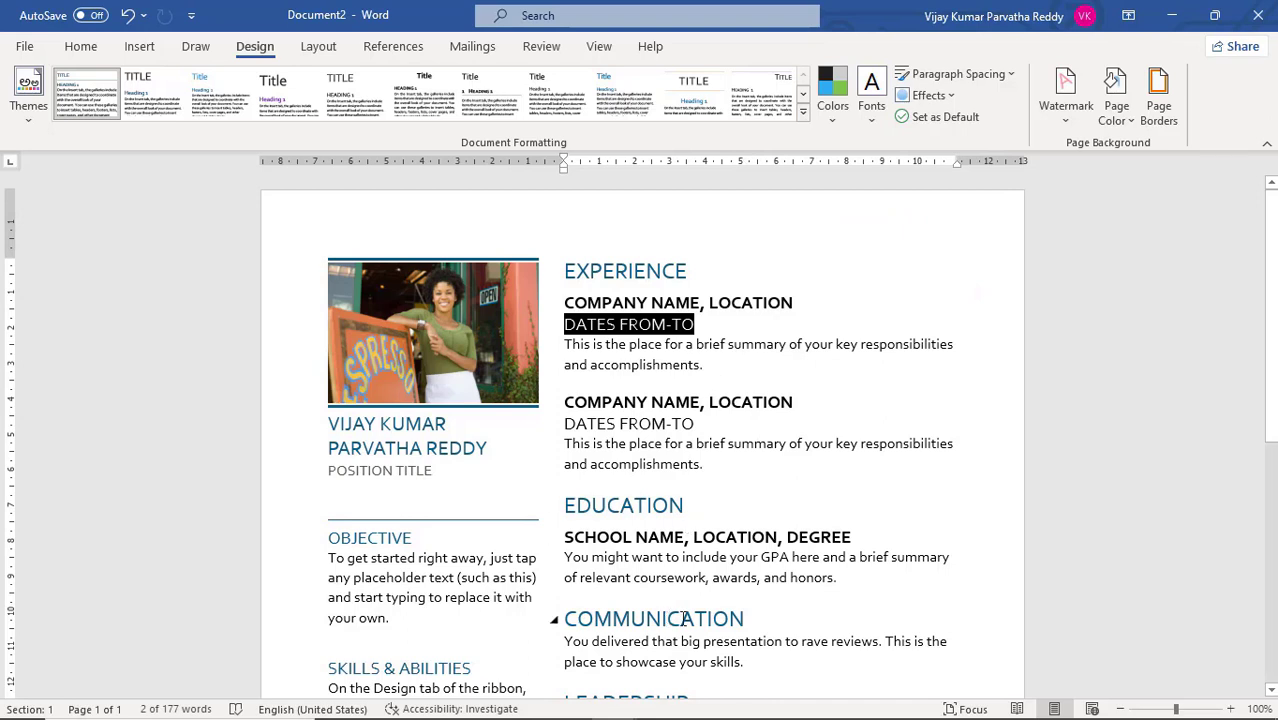
key(alt+Tab)
key(alt+Tab)
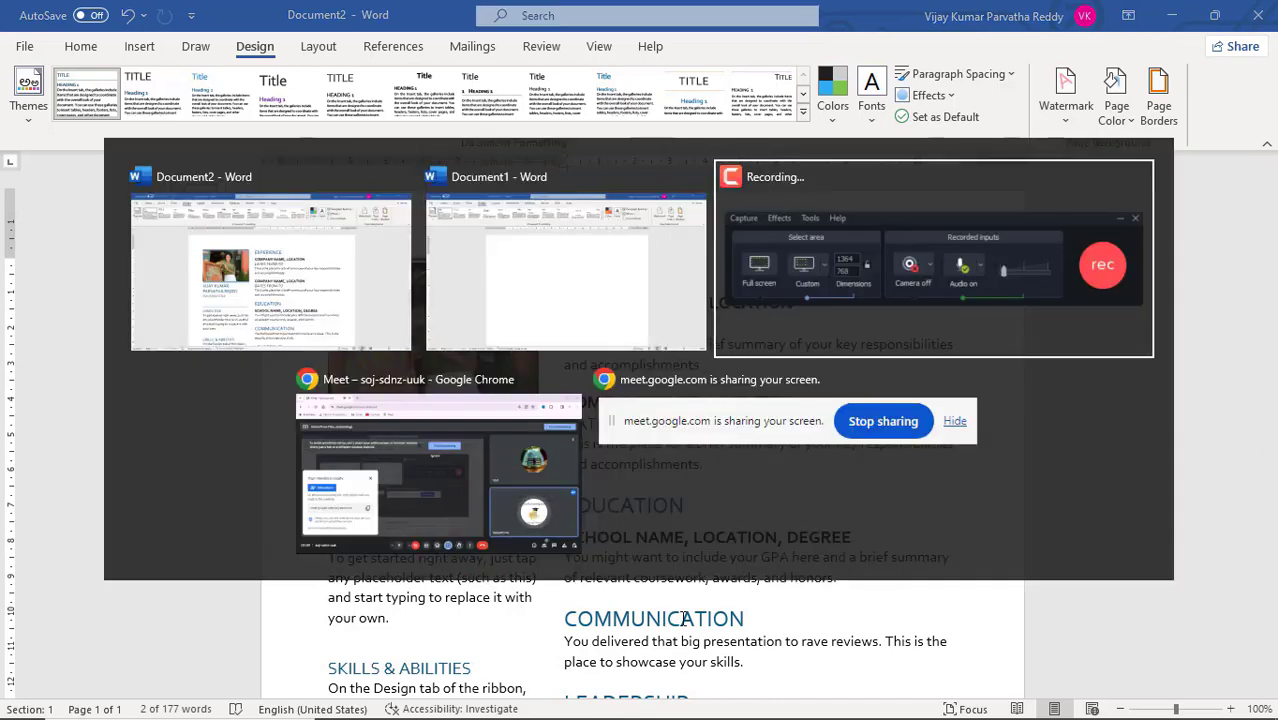
key(alt+Tab)
key(alt+Tab)
key(alt+Tab)
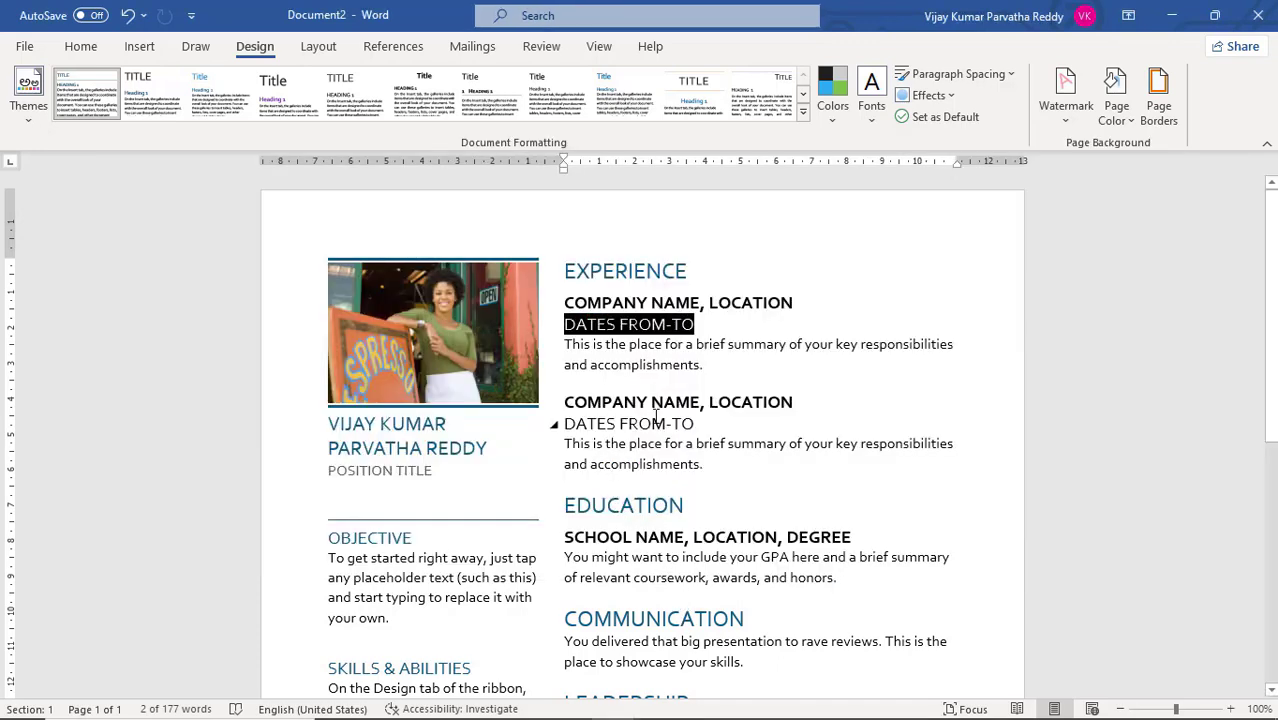
key(alt+Tab)
key(alt+Tab)
key(alt+Tab)
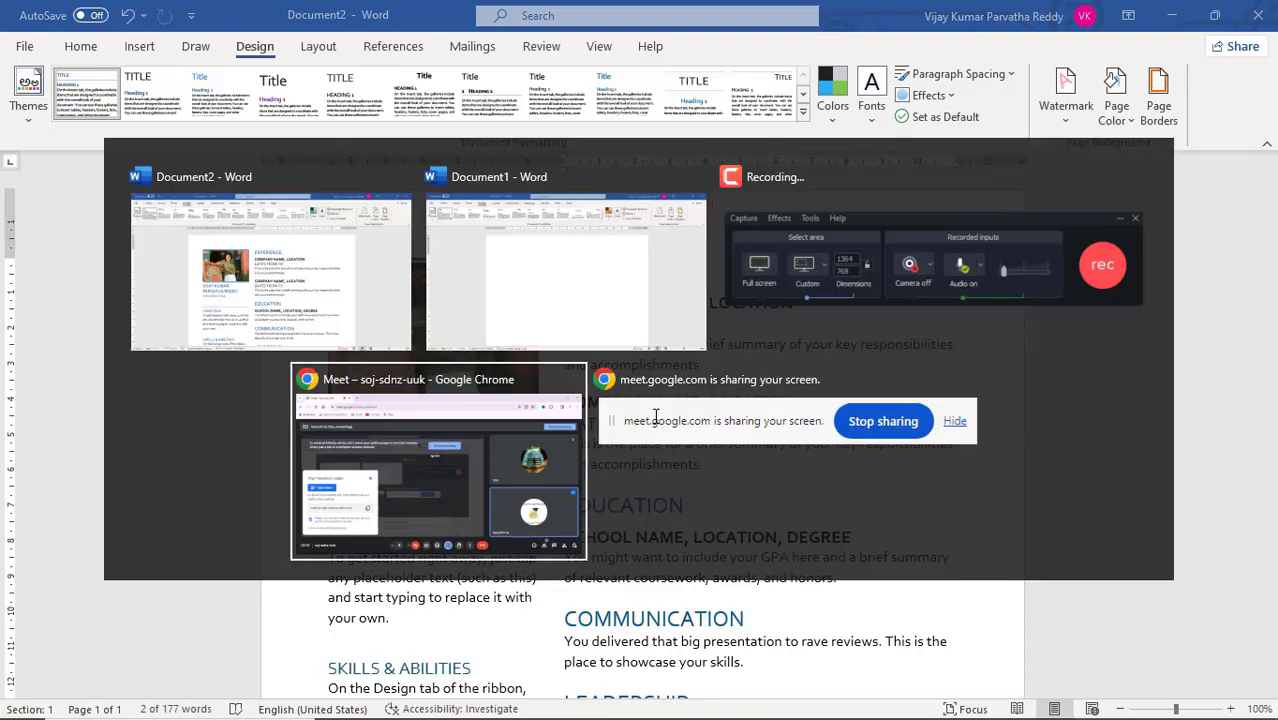
key(alt+Tab)
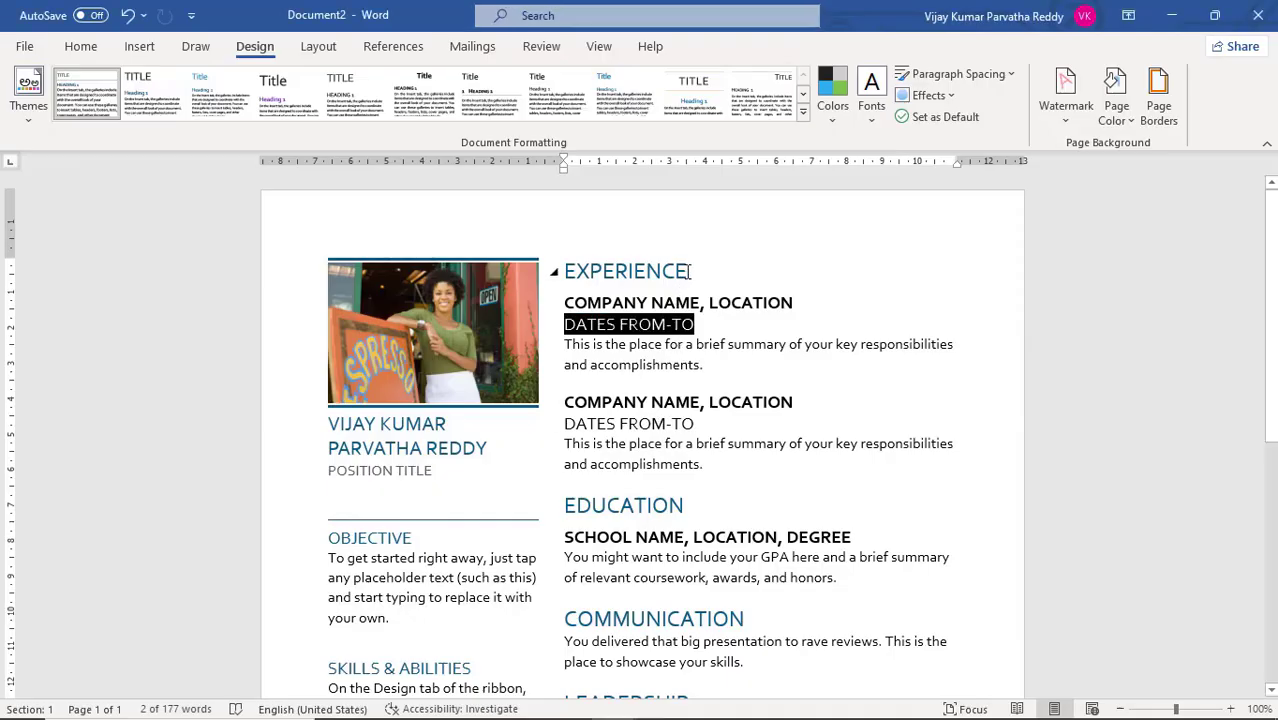
click(688, 271)
click(726, 322)
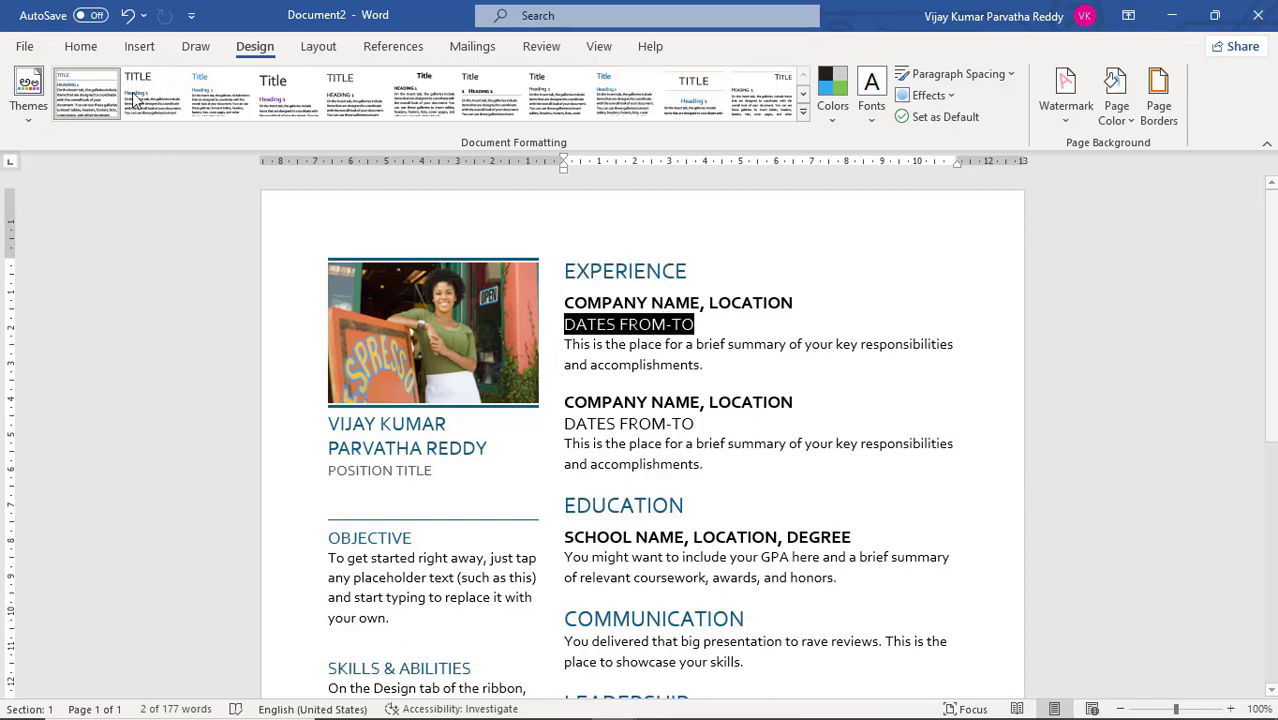
Check the fonts and sizes the theme gives the Experience heading, company, date and summary lines, and the name title
click(81, 46)
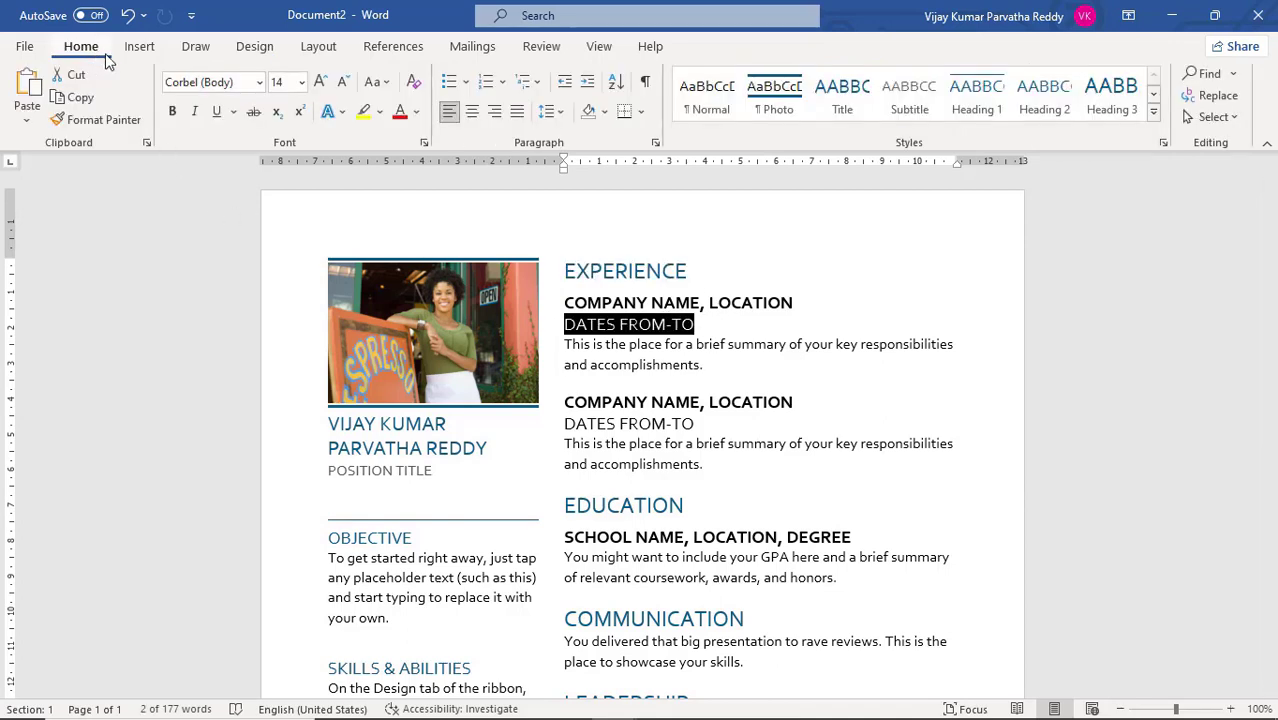
double_click(632, 274)
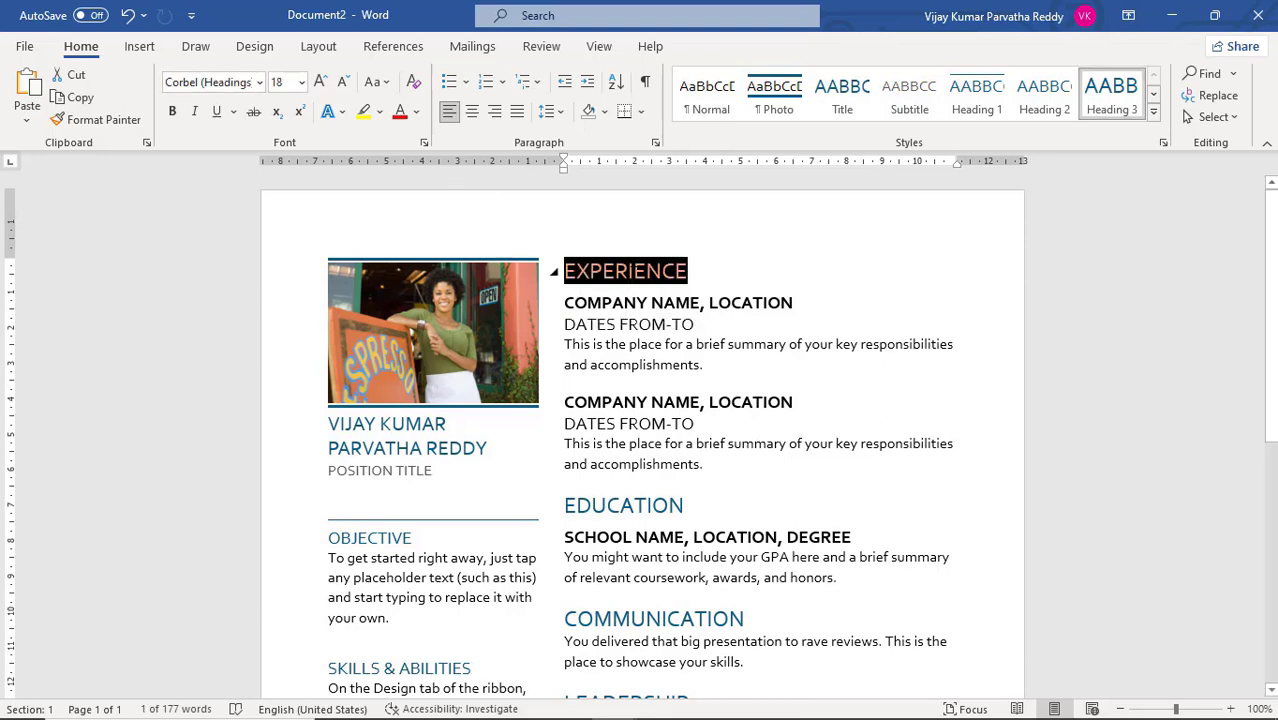
triple_click(660, 312)
triple_click(672, 355)
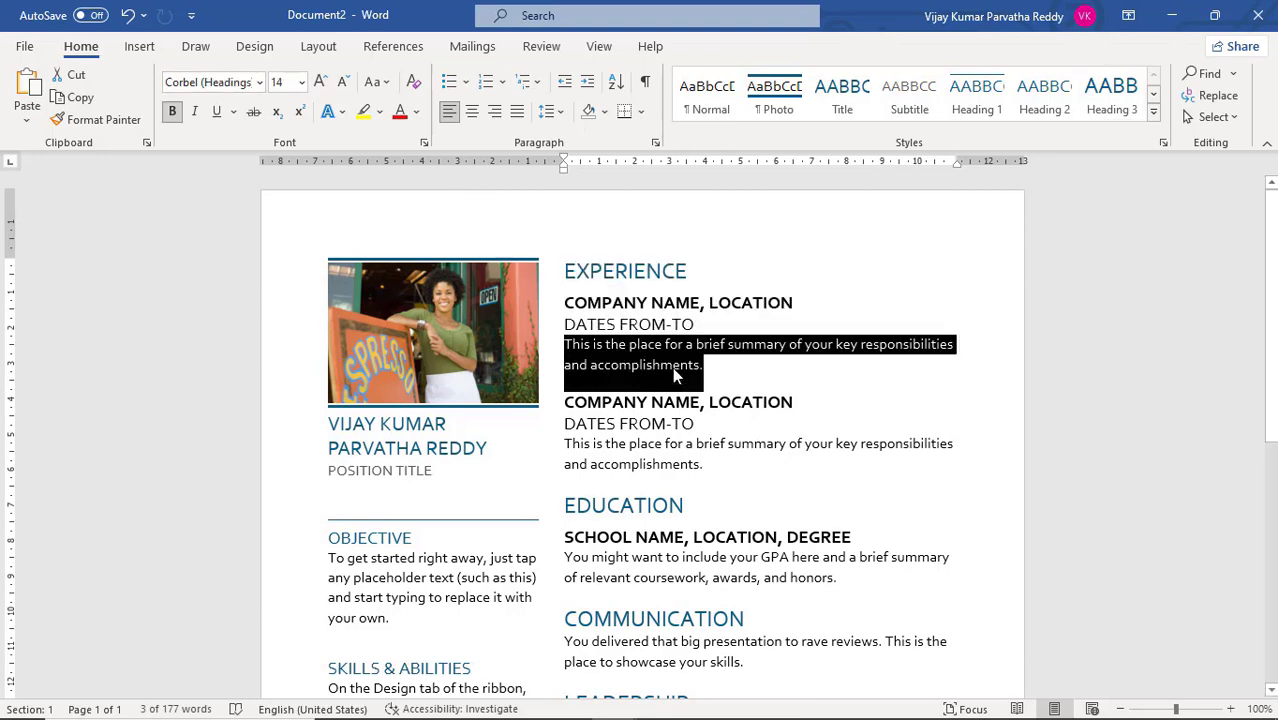
triple_click(688, 405)
triple_click(620, 424)
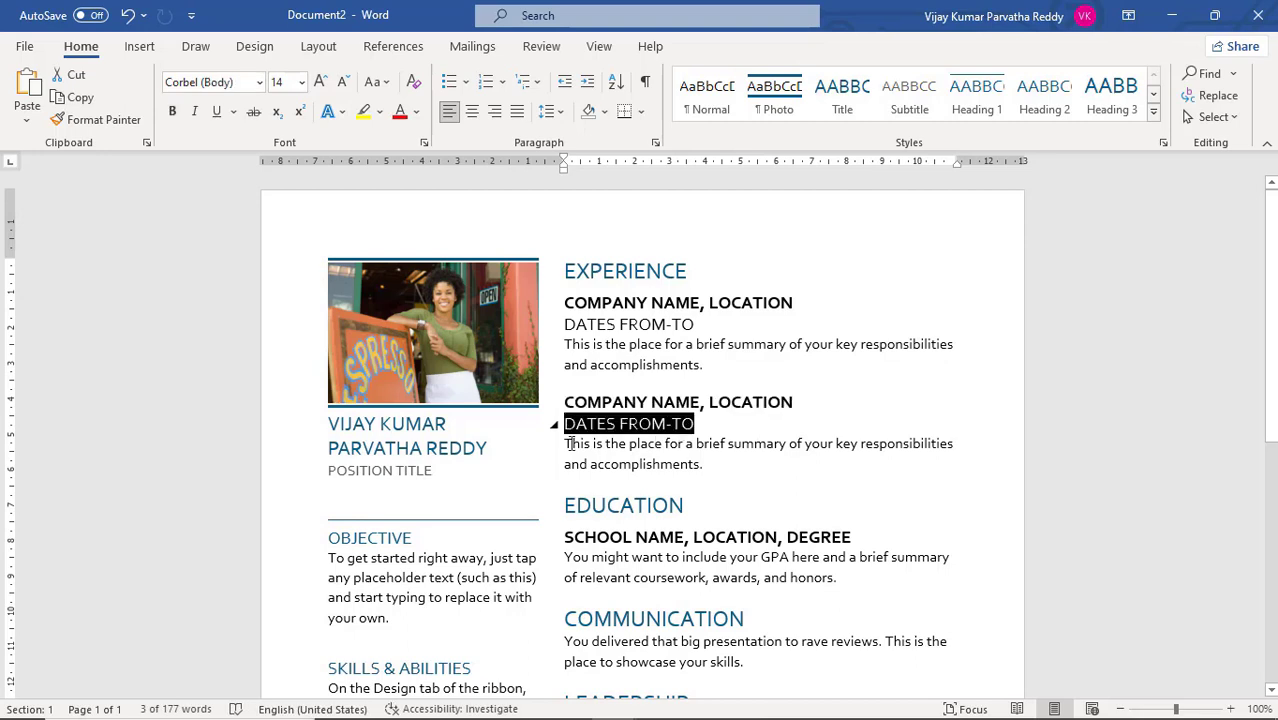
click(428, 443)
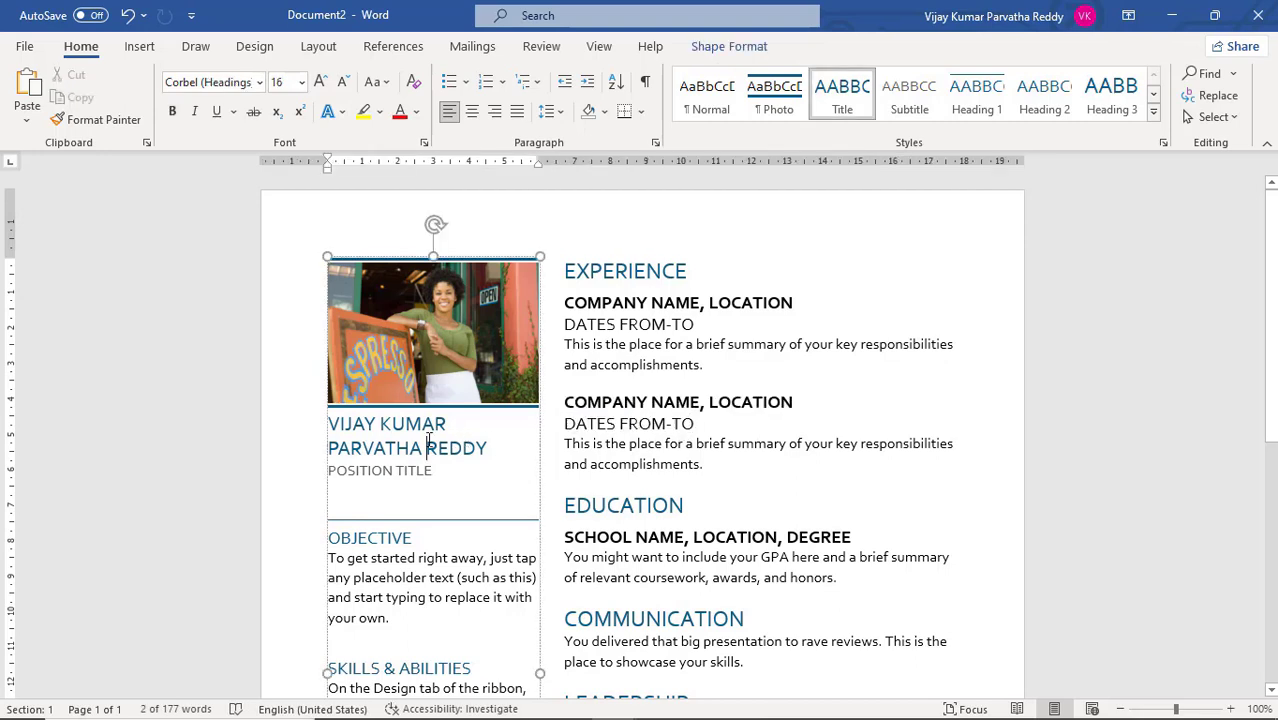
Check the fonts and sizes of the second Experience summary and the Education section's school line and description
triple_click(692, 449)
triple_click(681, 540)
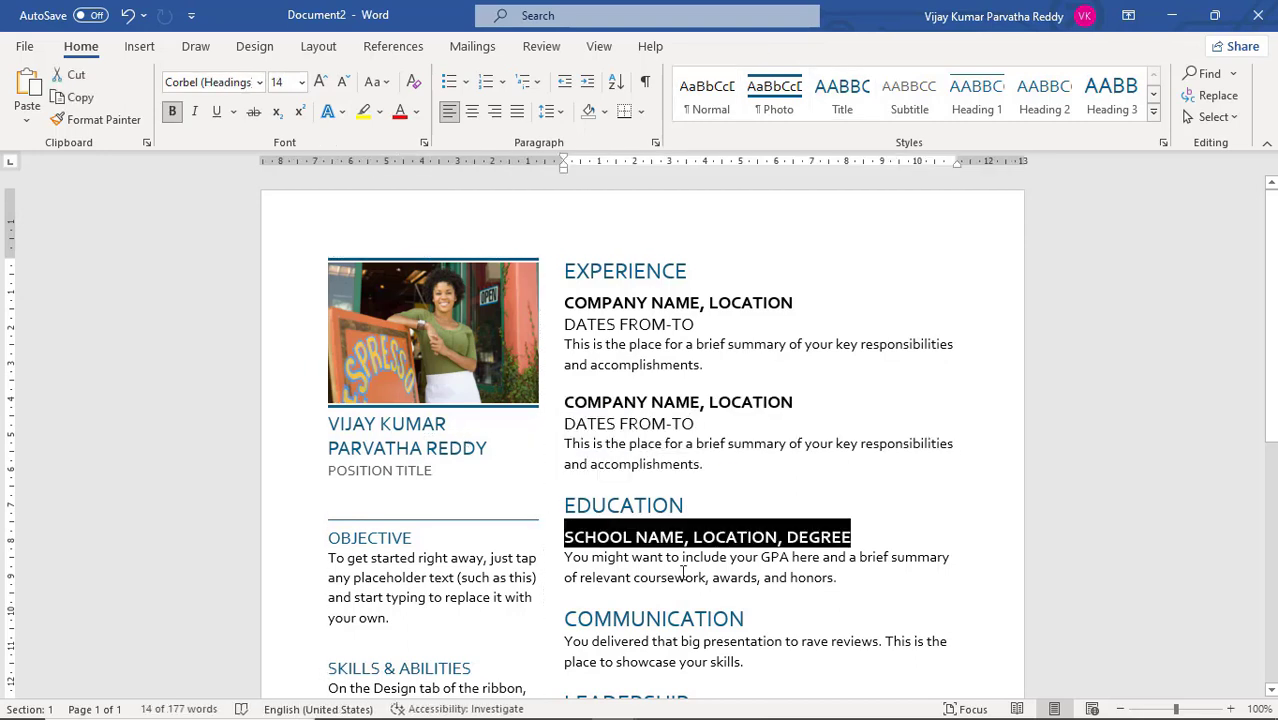
triple_click(680, 567)
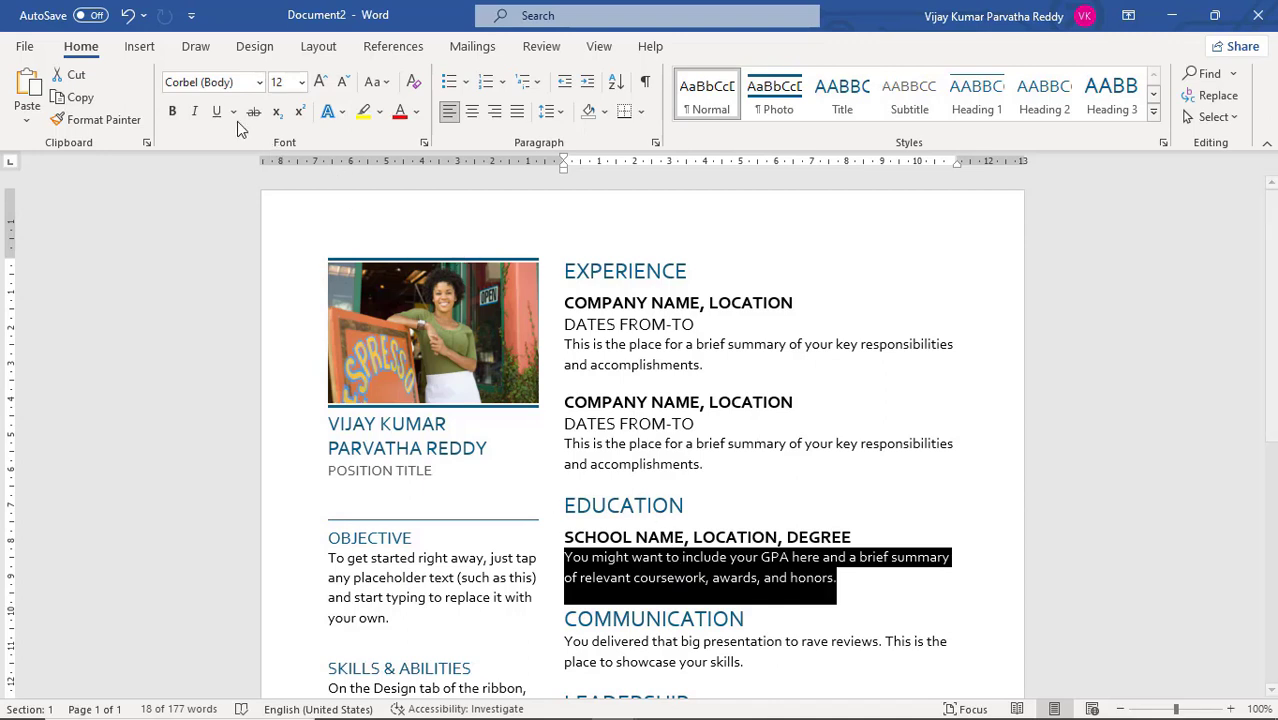
click(252, 50)
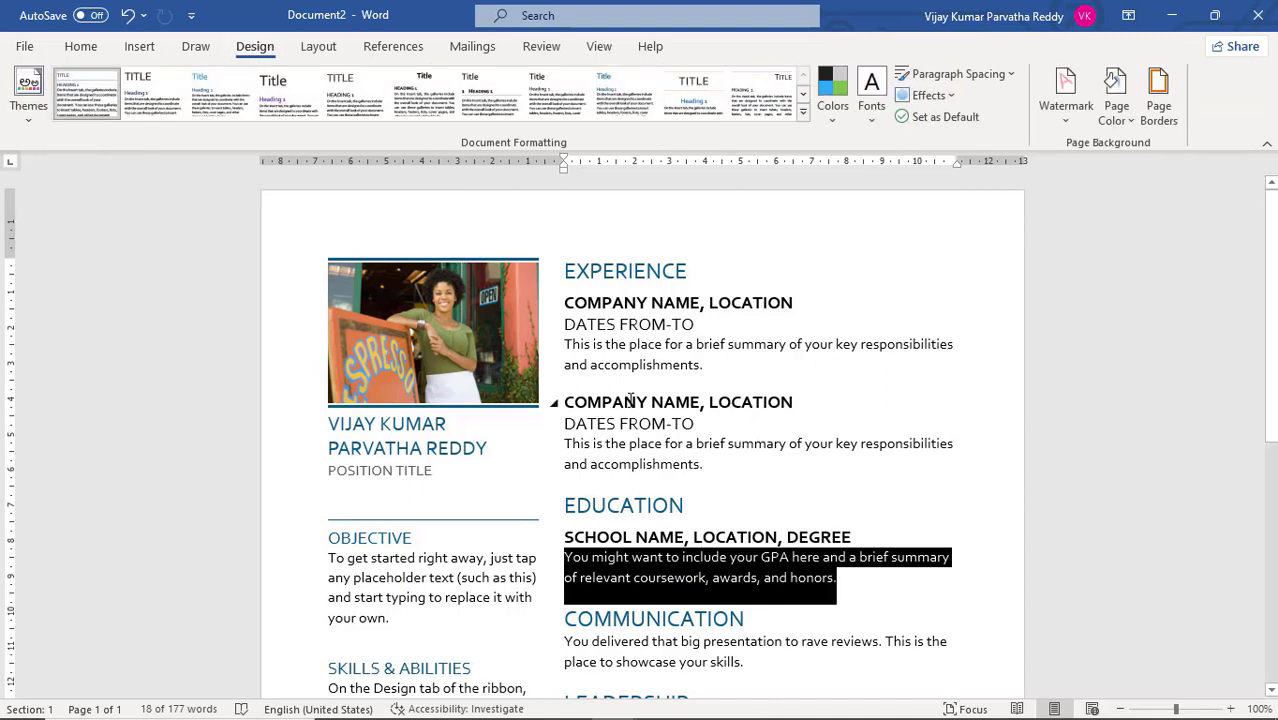
Switch to Google Meet, admit the waiting participant to the call, and return to the resume in Word
key(alt+Tab)
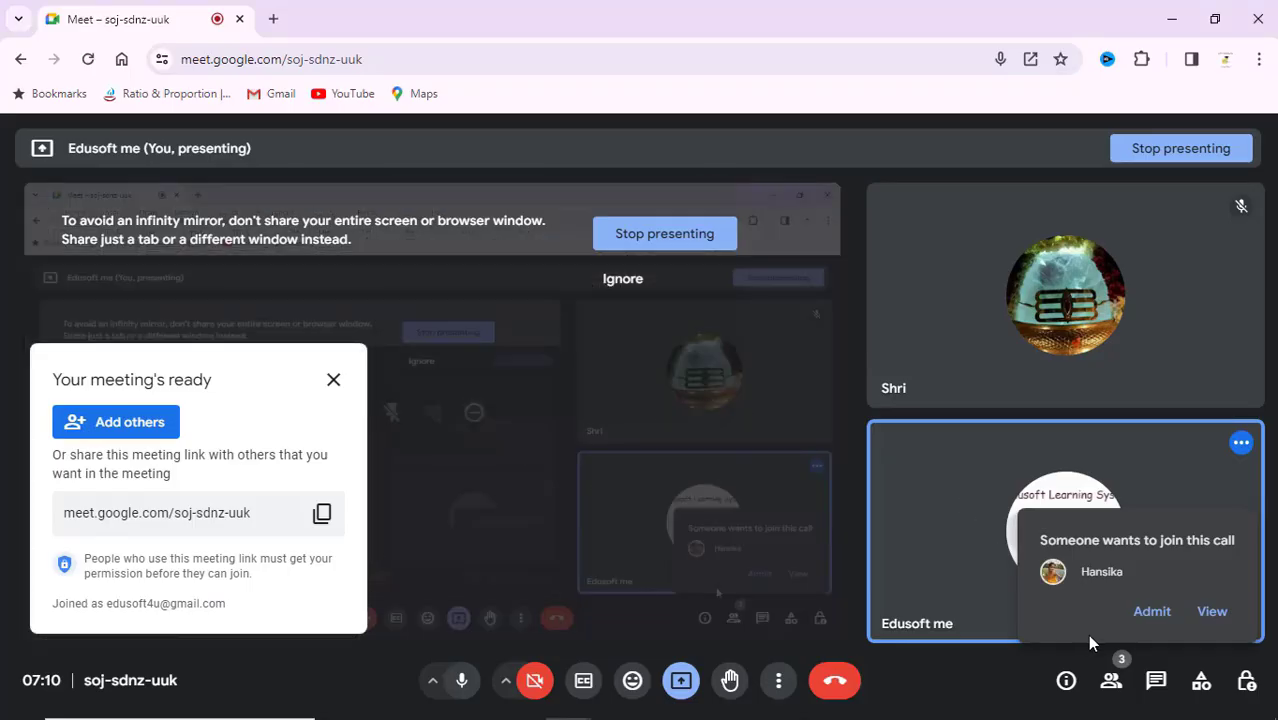
click(1152, 612)
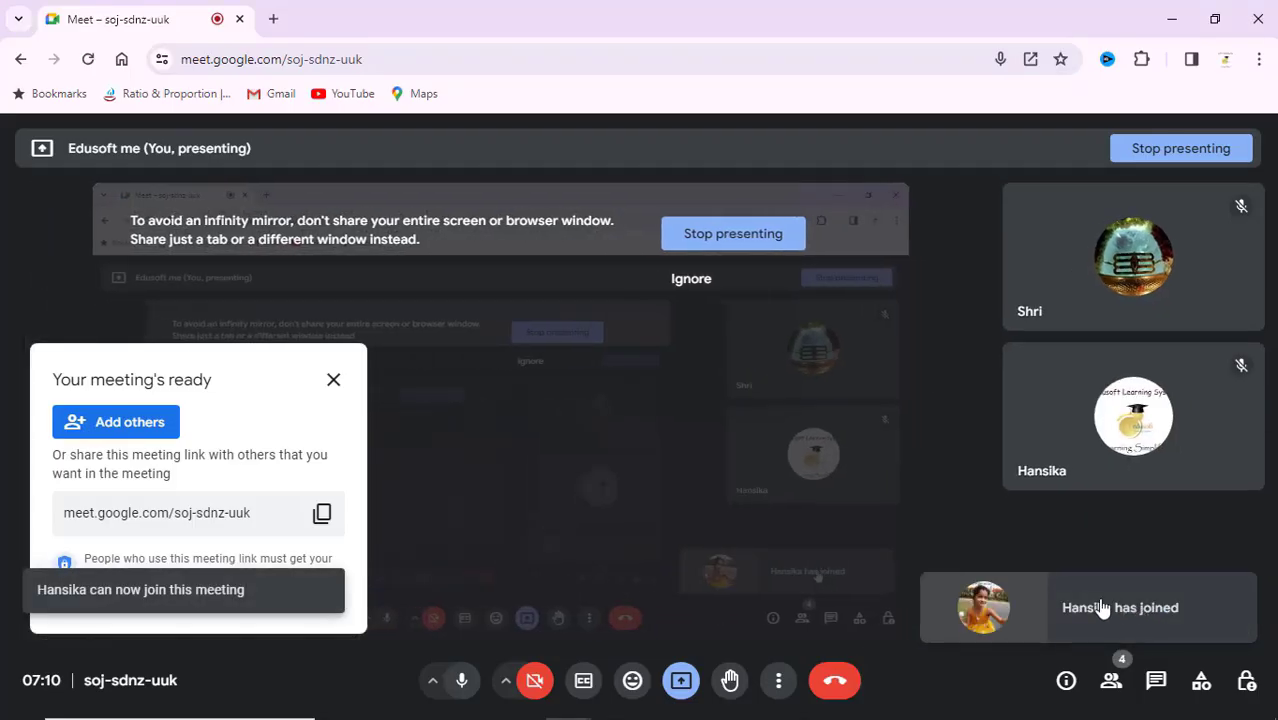
key(alt+Tab)
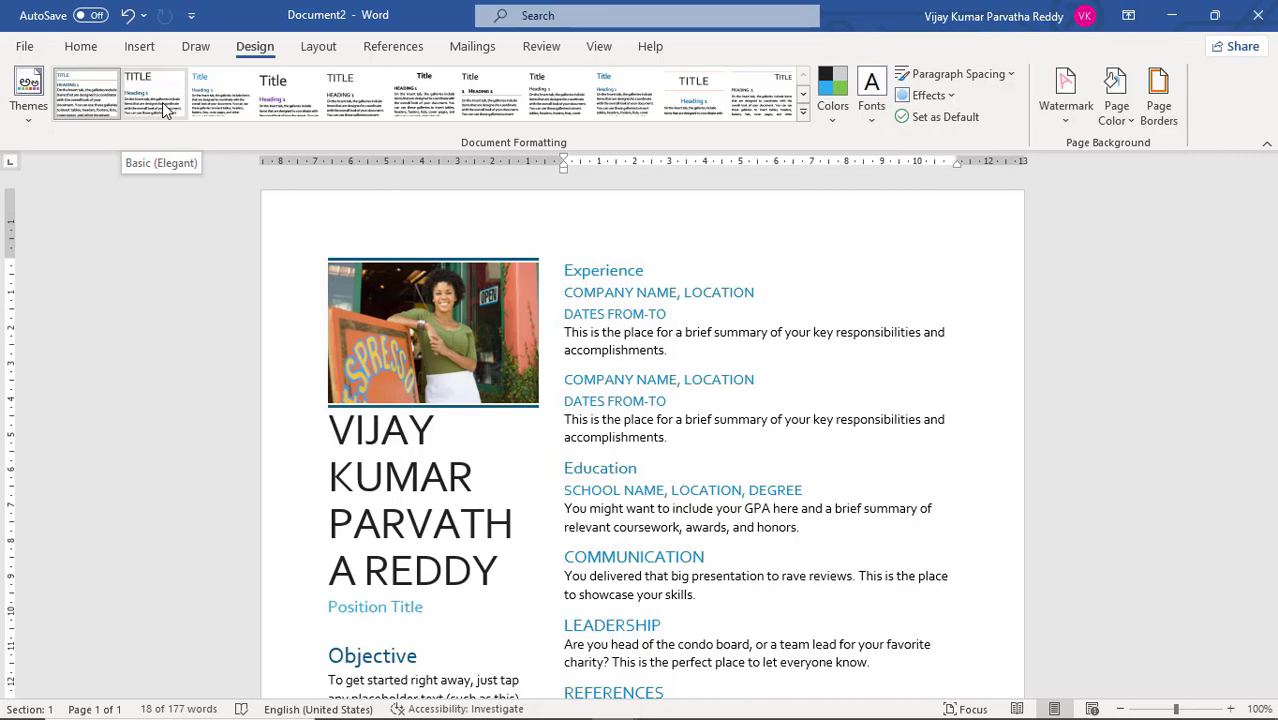
Try Basic (Elegant) and the four style sets following it on the resume, one after another
click(165, 108)
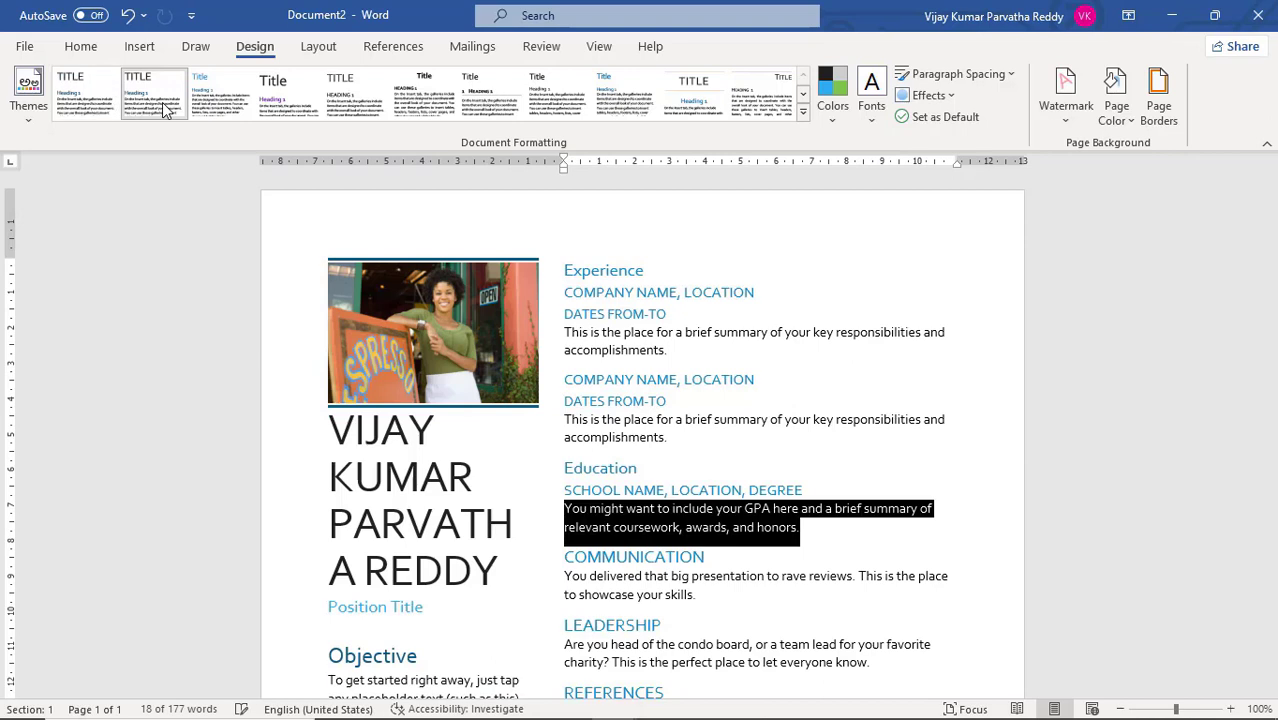
double_click(797, 553)
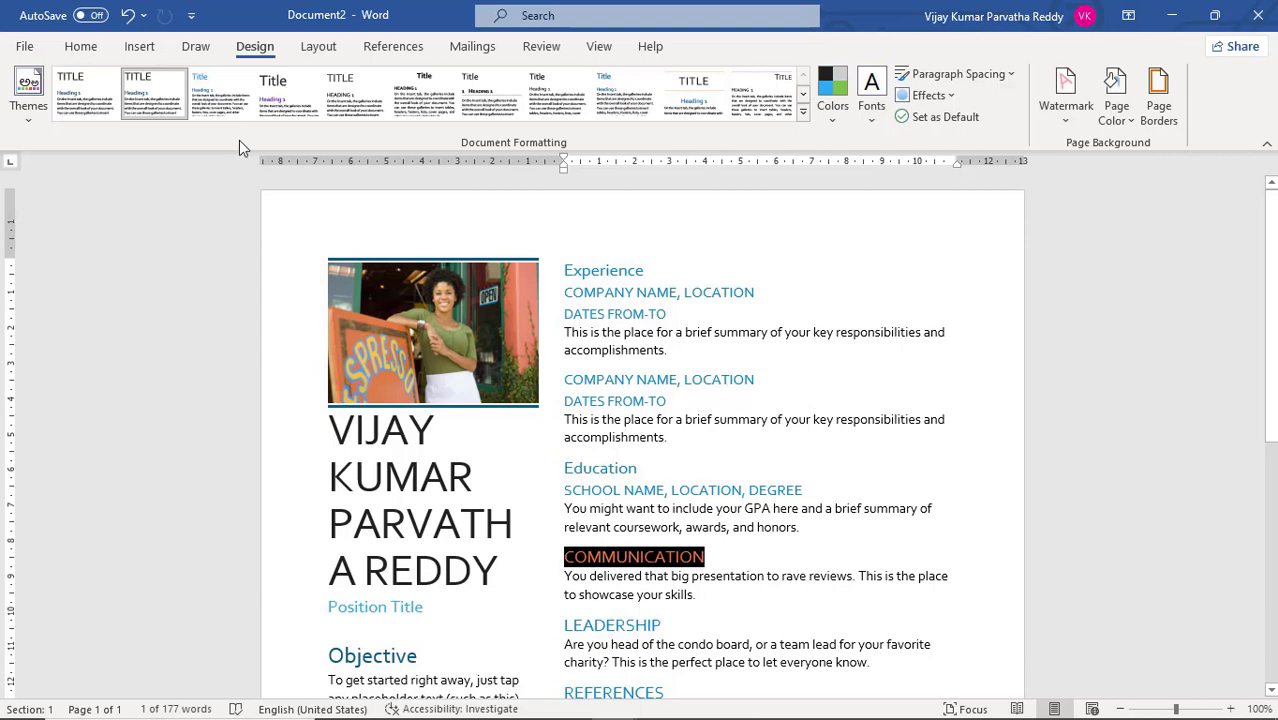
click(226, 113)
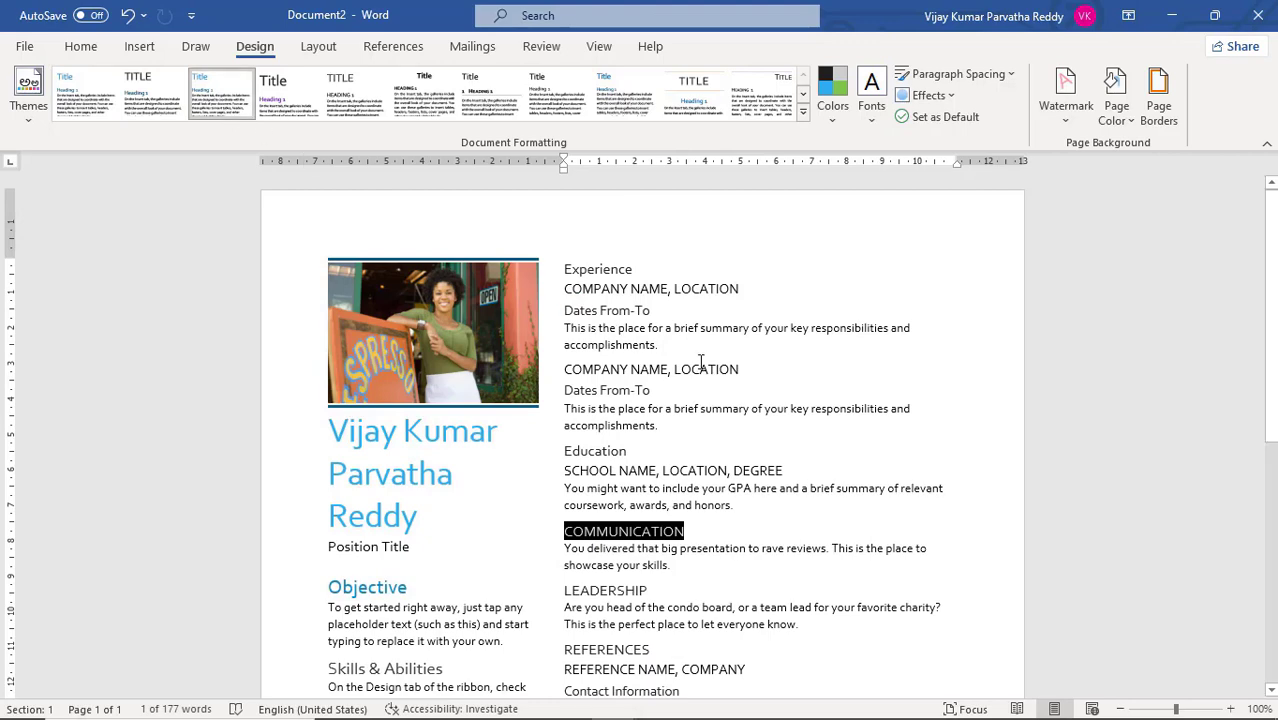
click(289, 108)
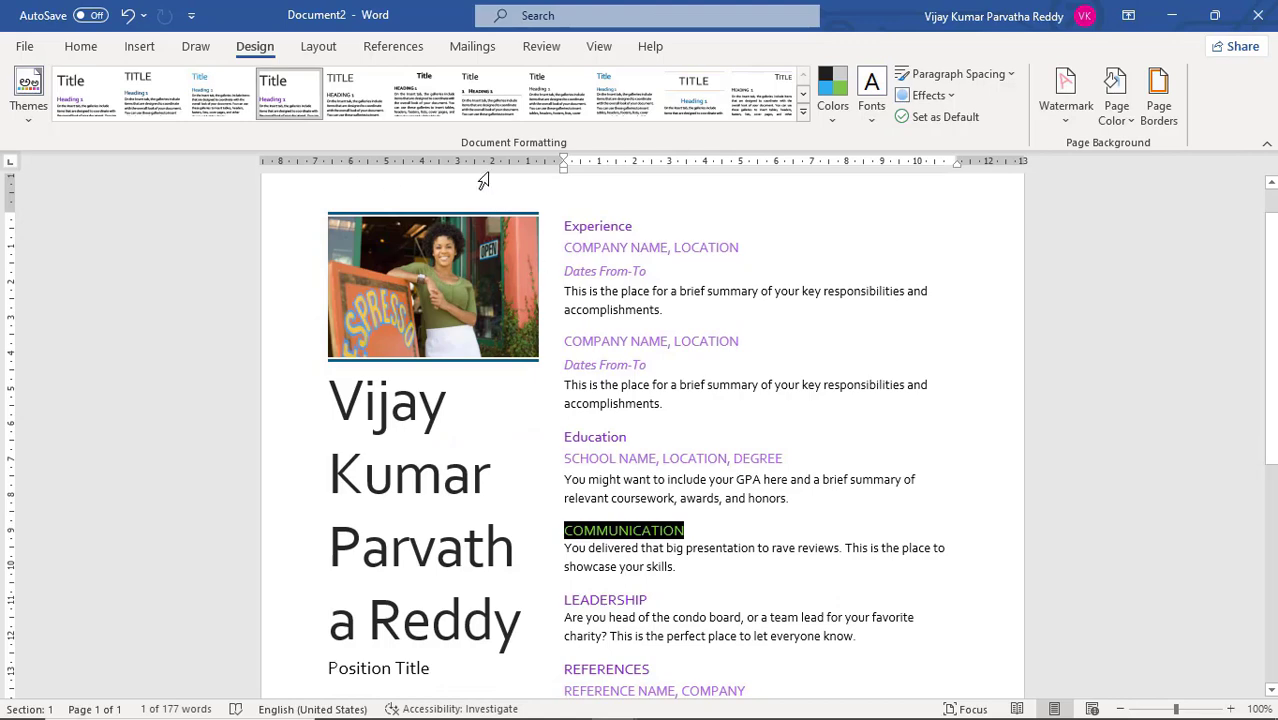
click(365, 112)
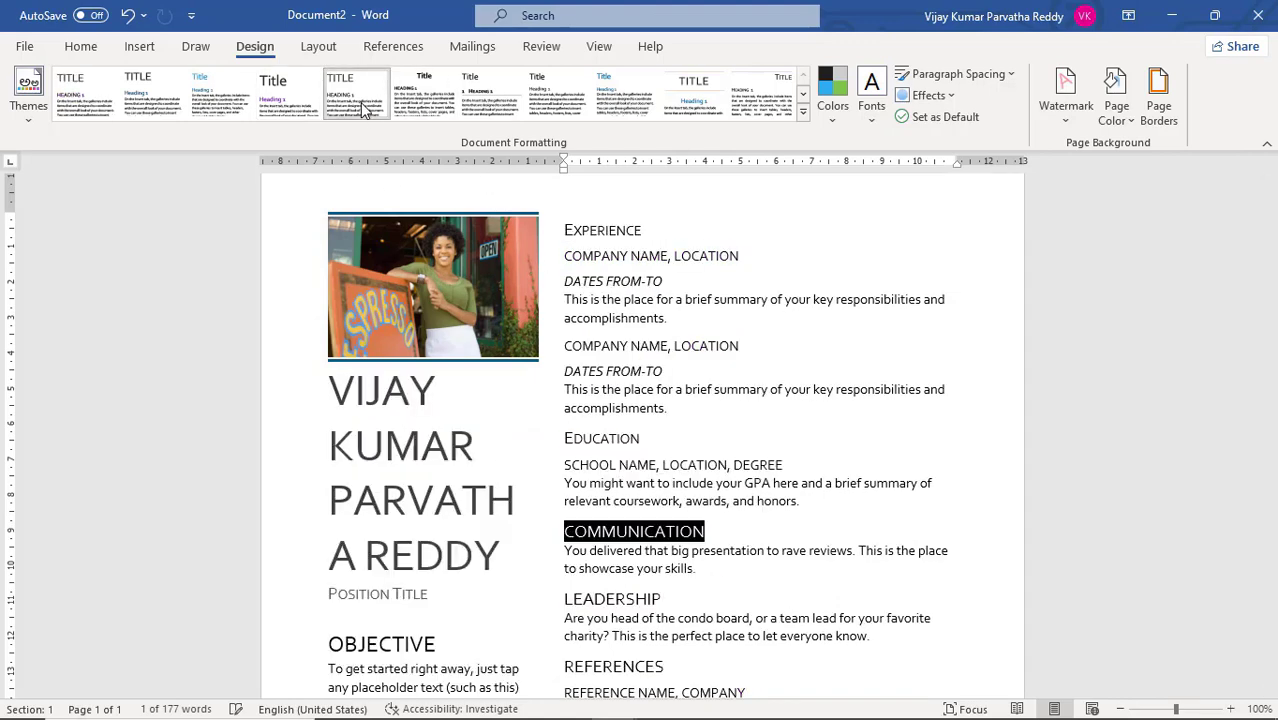
click(420, 112)
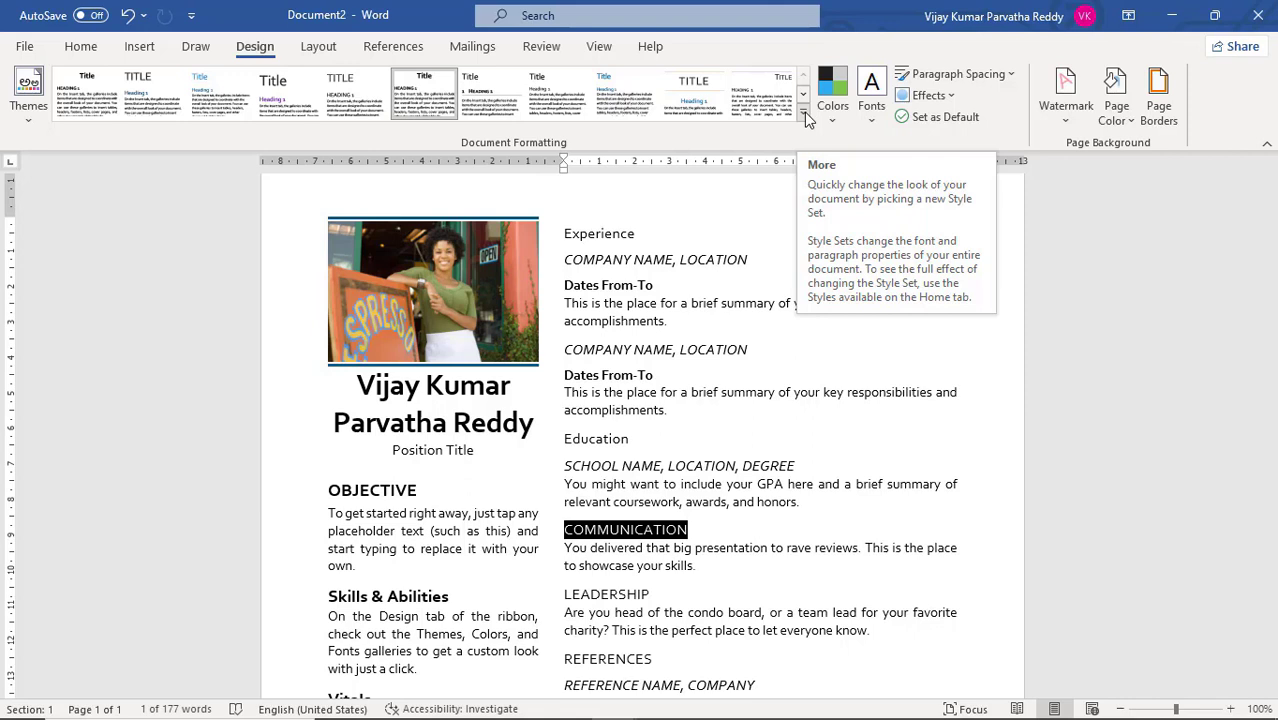
click(684, 259)
click(685, 285)
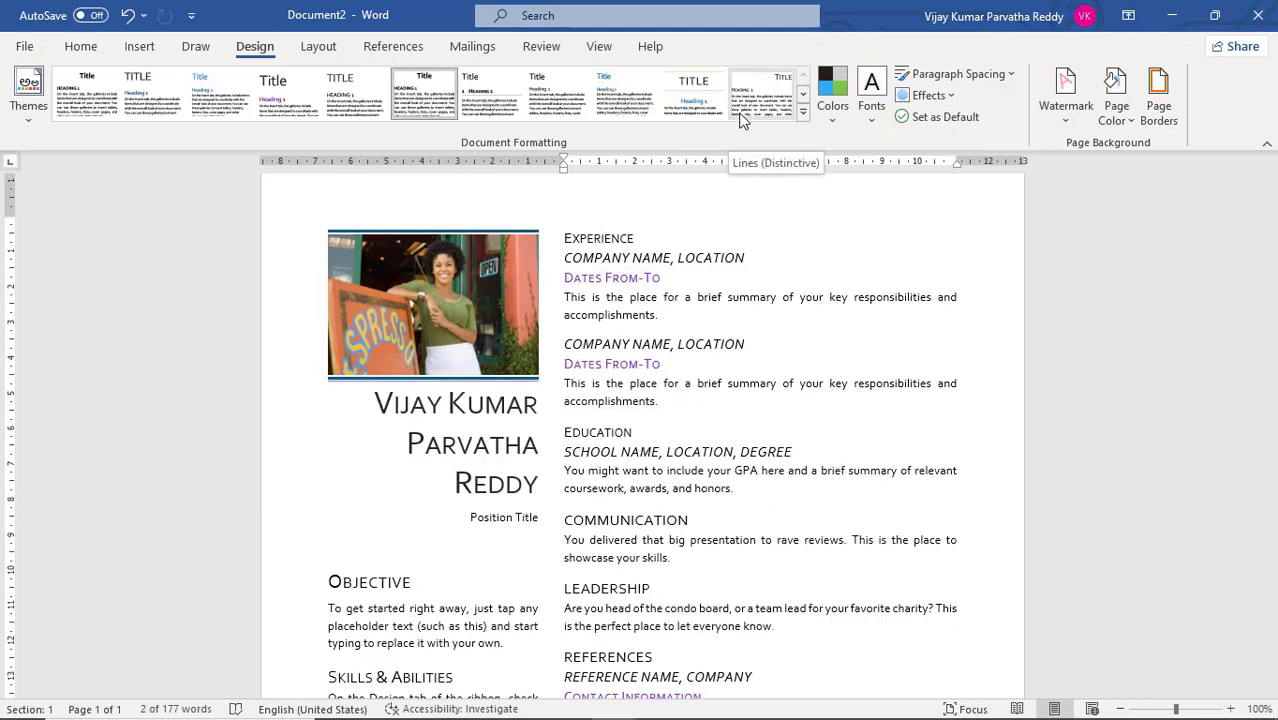
Apply the Shaded style set to the whole resume
click(803, 95)
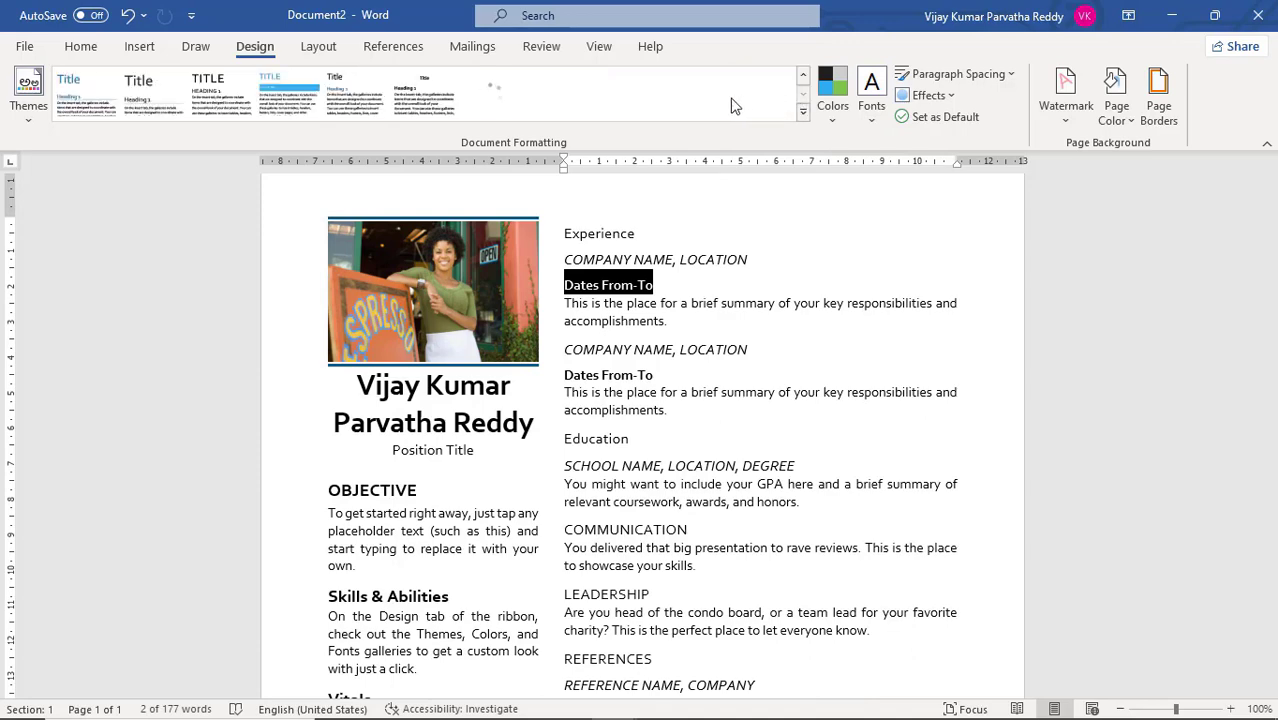
click(310, 100)
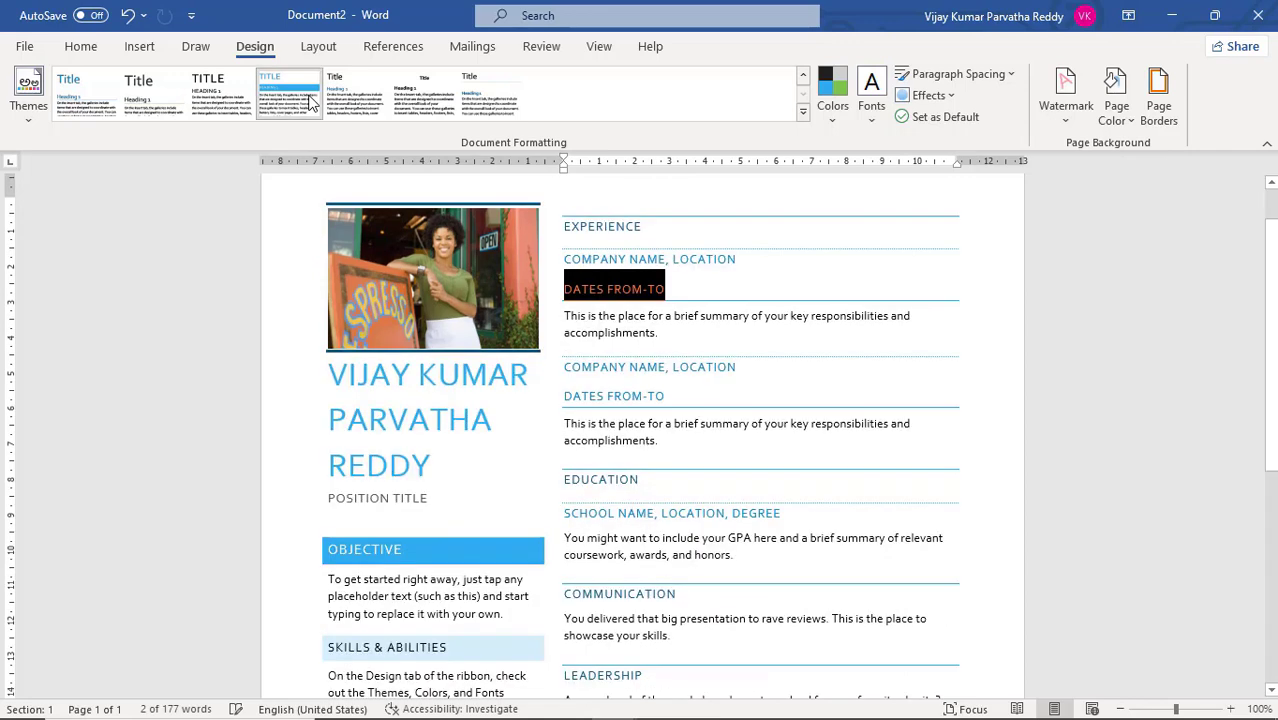
triple_click(727, 327)
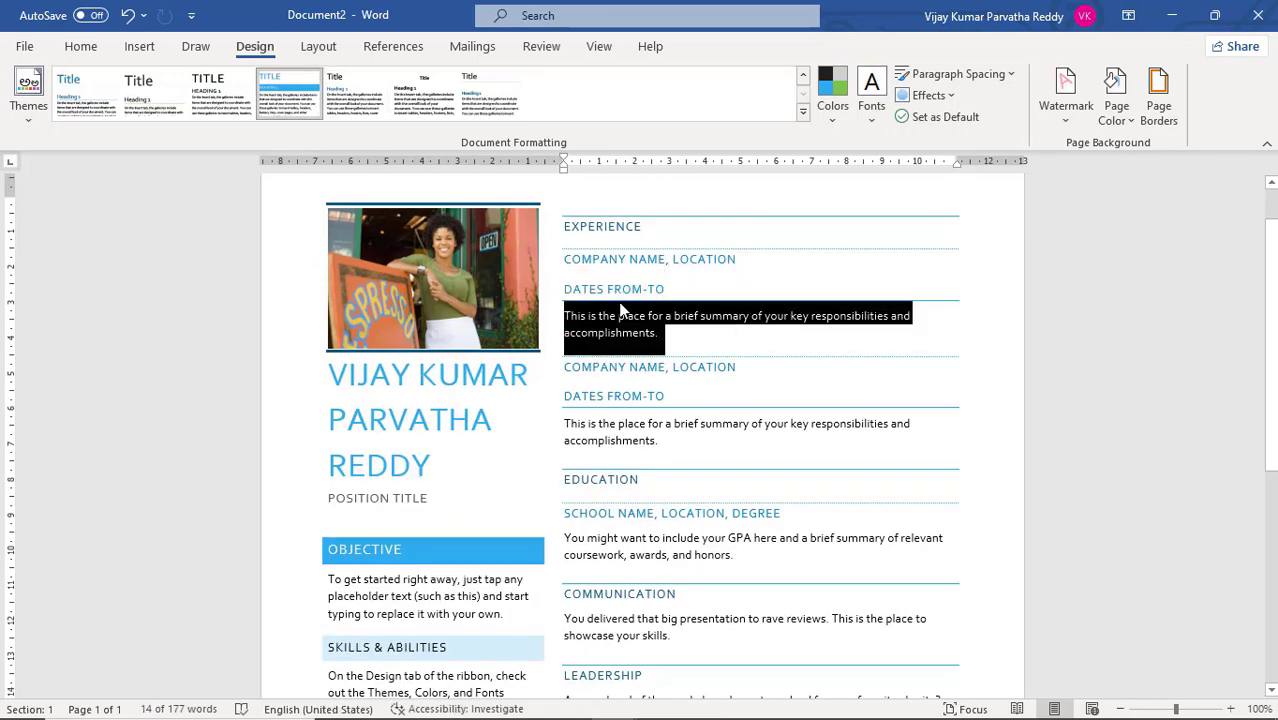
Save the resume's current style set as a new style set named my_own
click(805, 86)
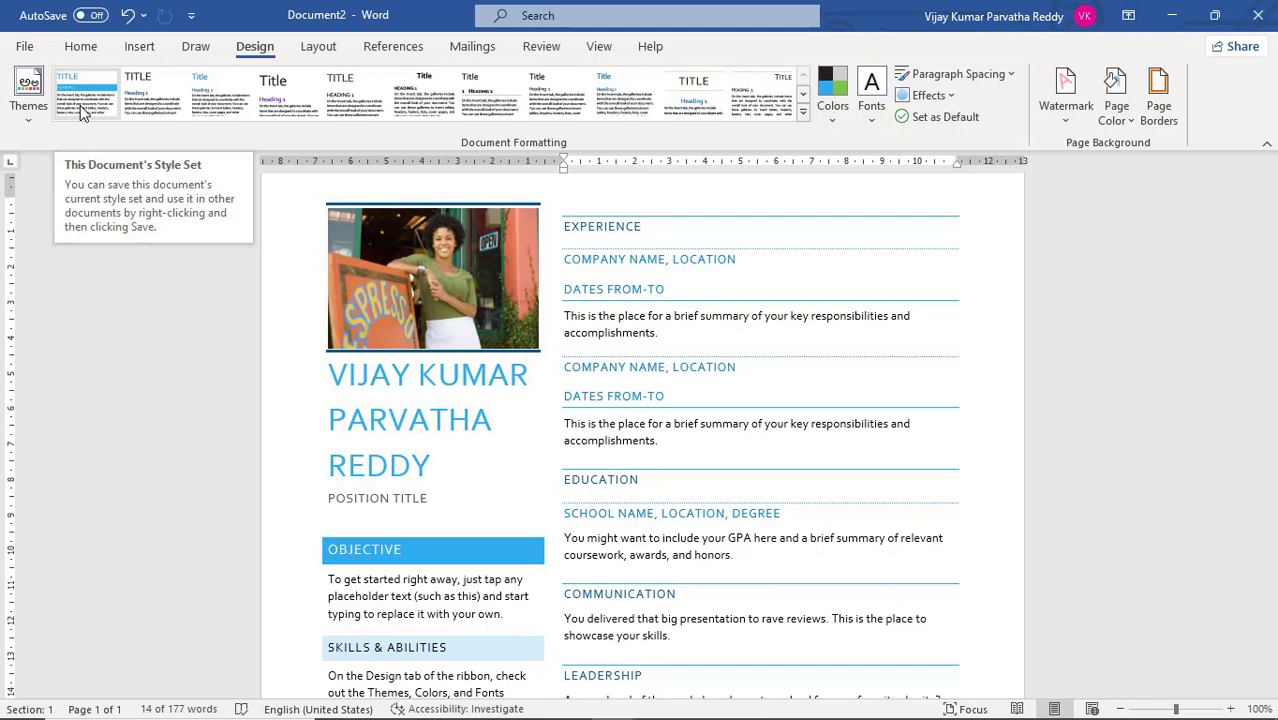
right_click(84, 113)
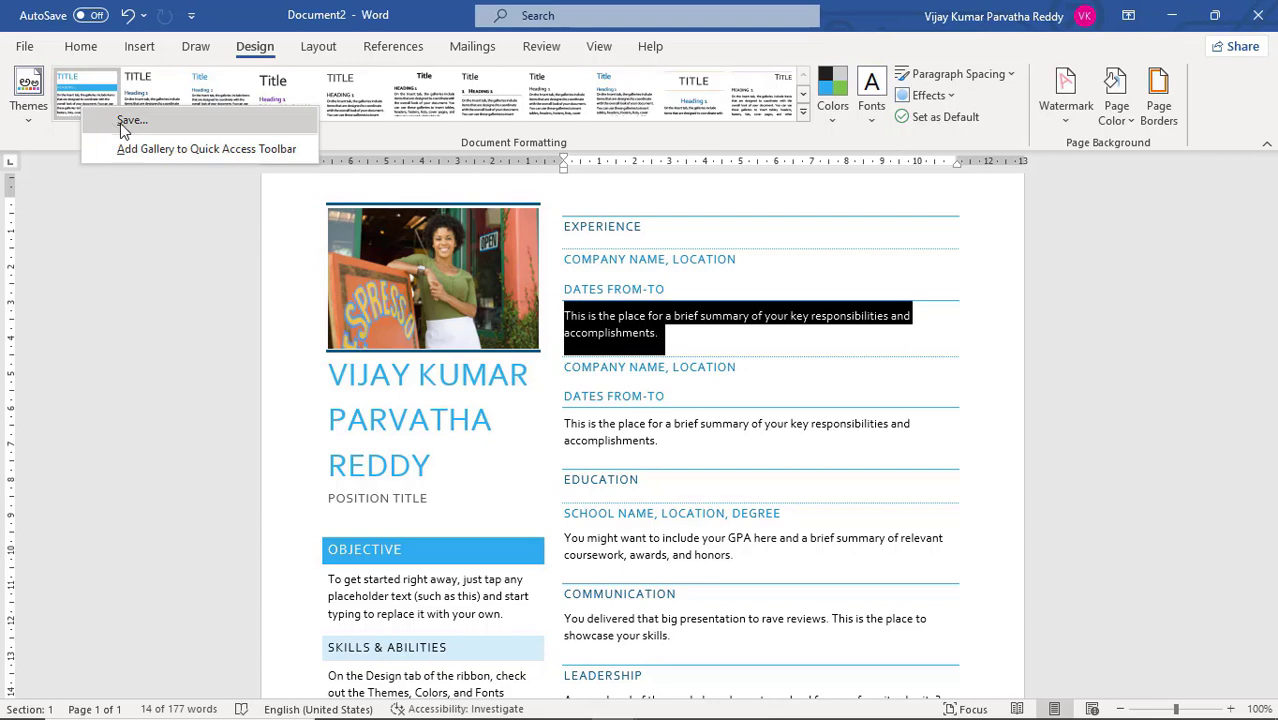
click(121, 124)
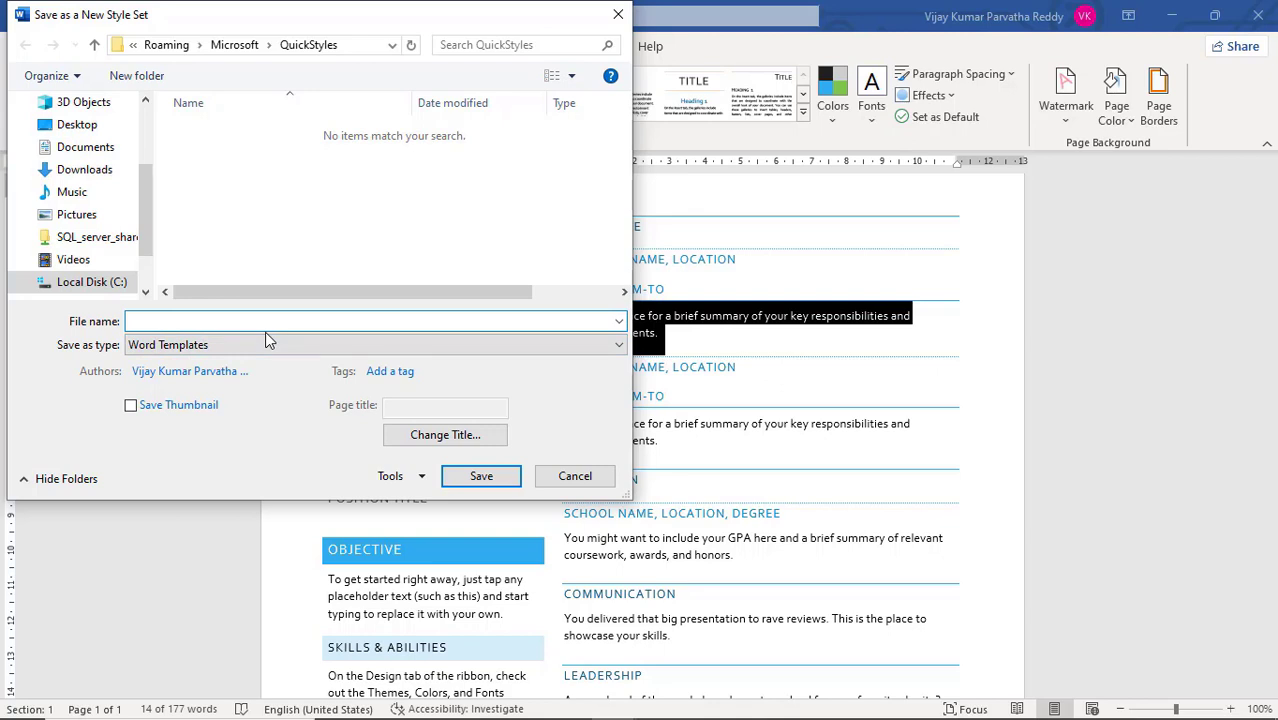
text(my_own)
click(480, 478)
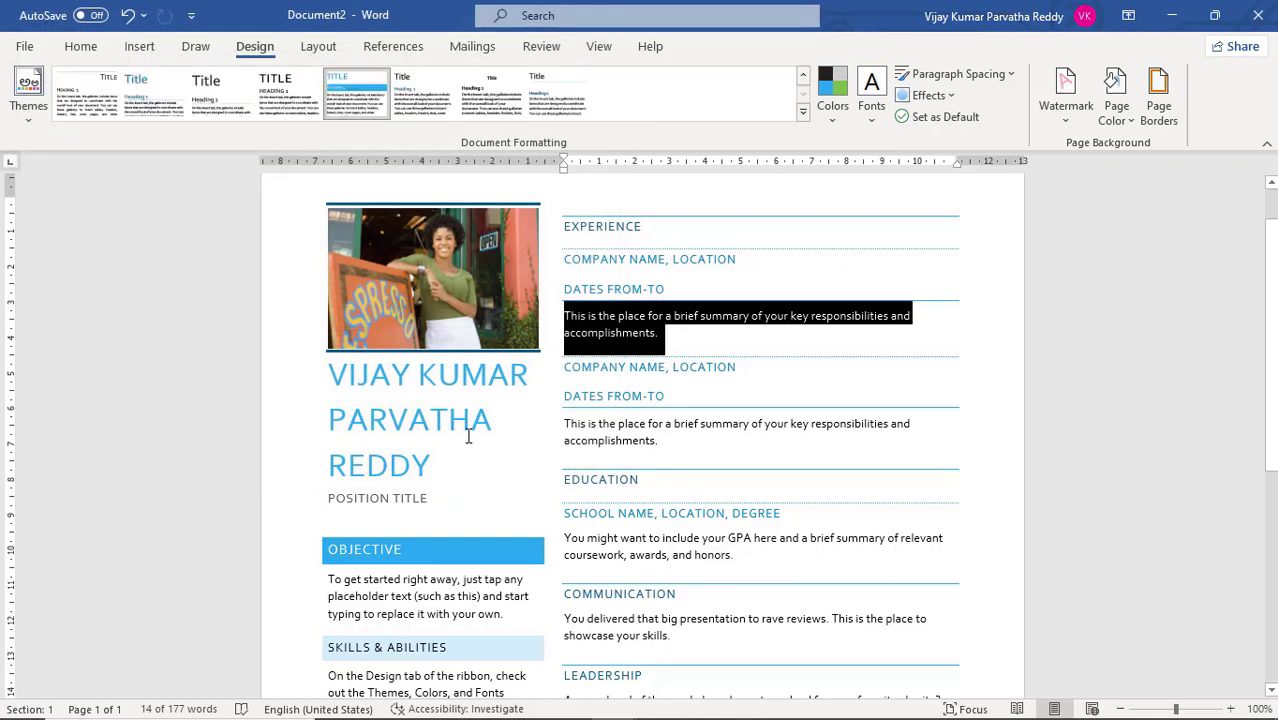
Look through the style set gallery for the newly saved my_own set
click(803, 80)
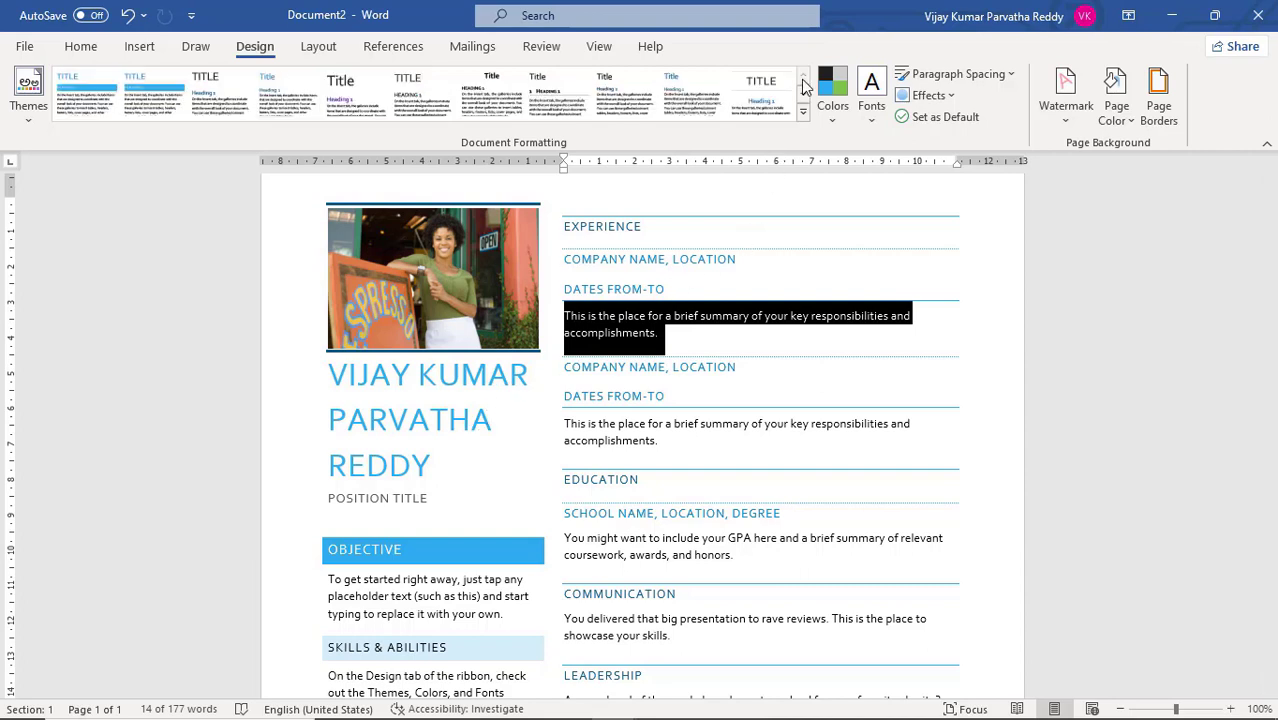
click(804, 110)
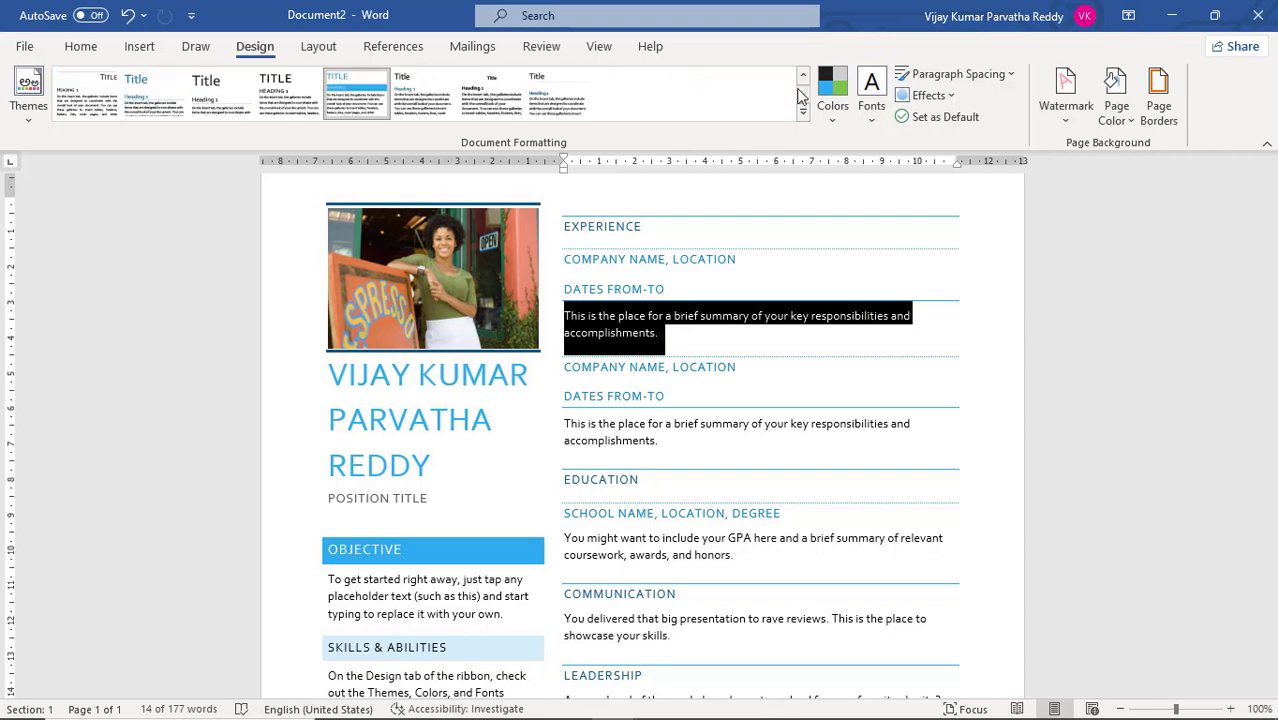
click(804, 80)
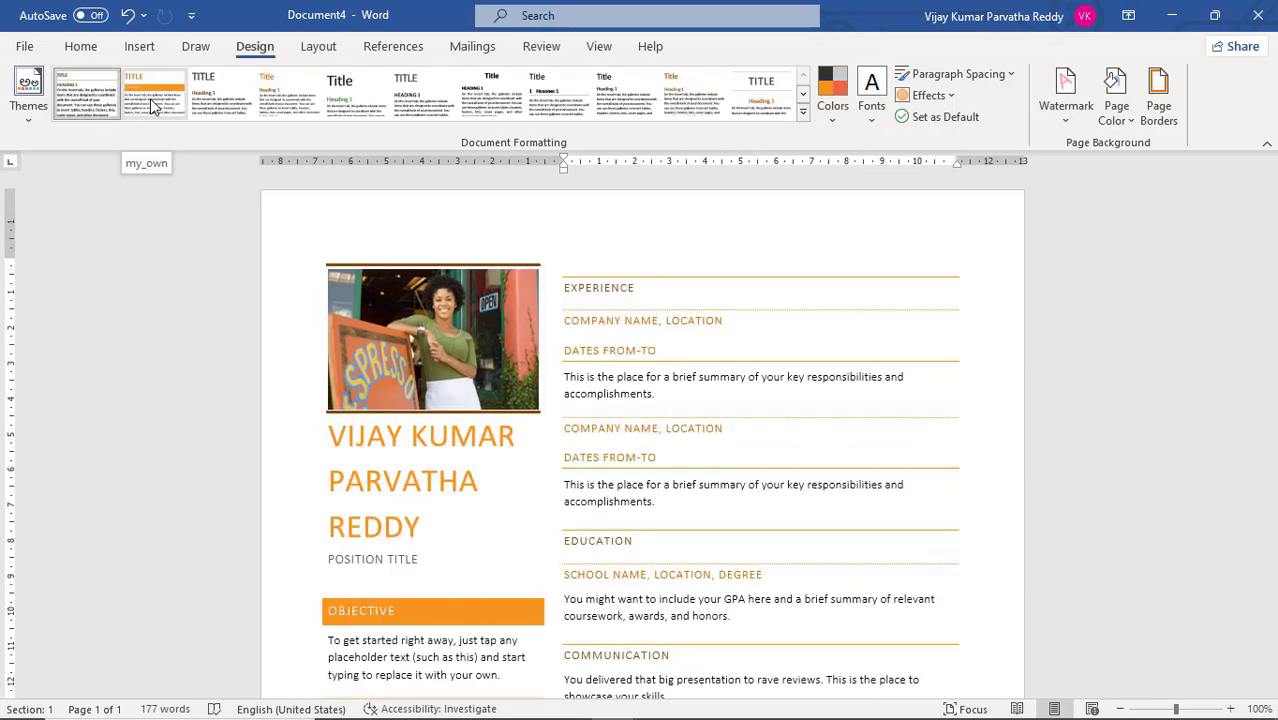
Apply the custom my_own style set to the orange-themed resume document
click(152, 108)
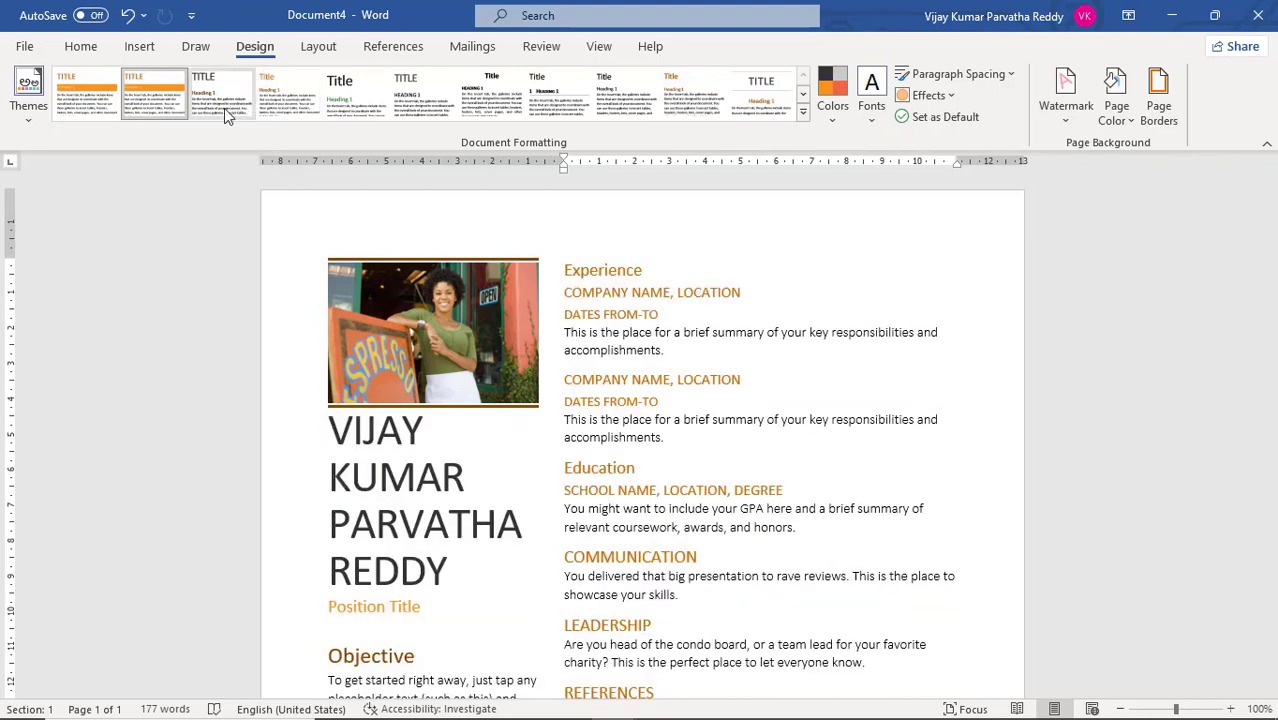
click(168, 114)
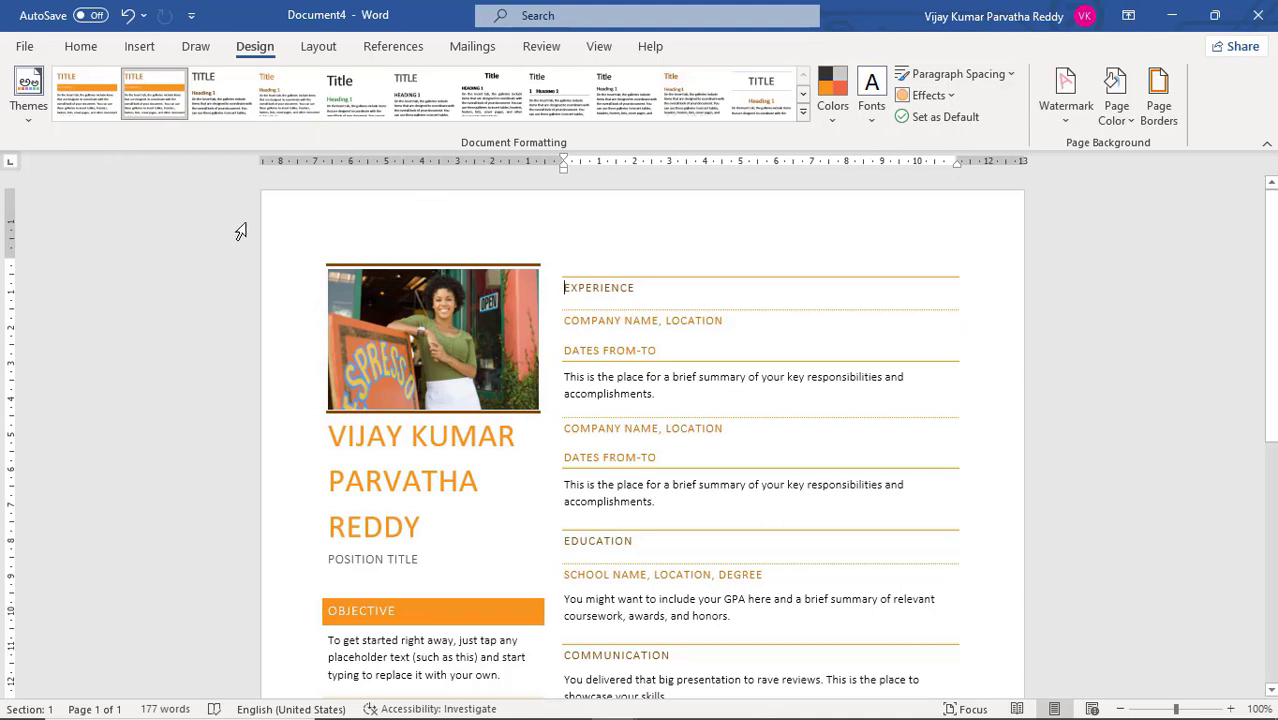
triple_click(703, 405)
click(553, 428)
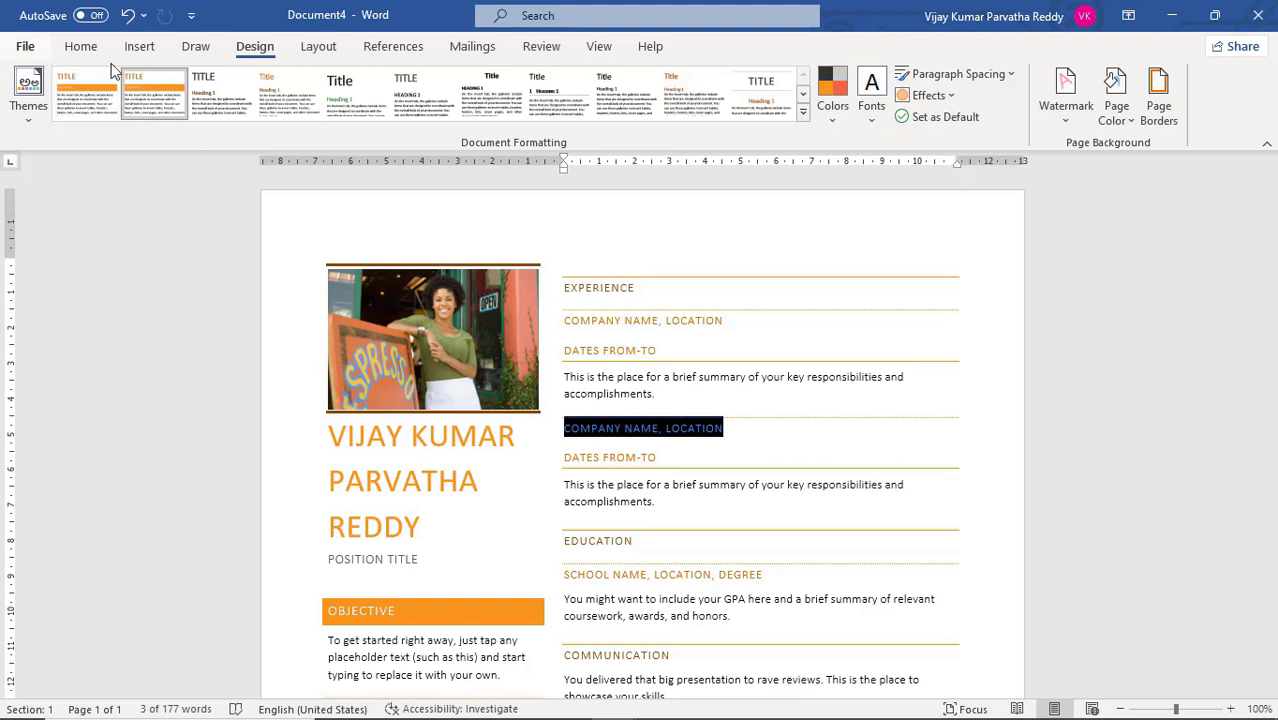
Create a new document from the Insurance termination letter healthcare template
click(30, 50)
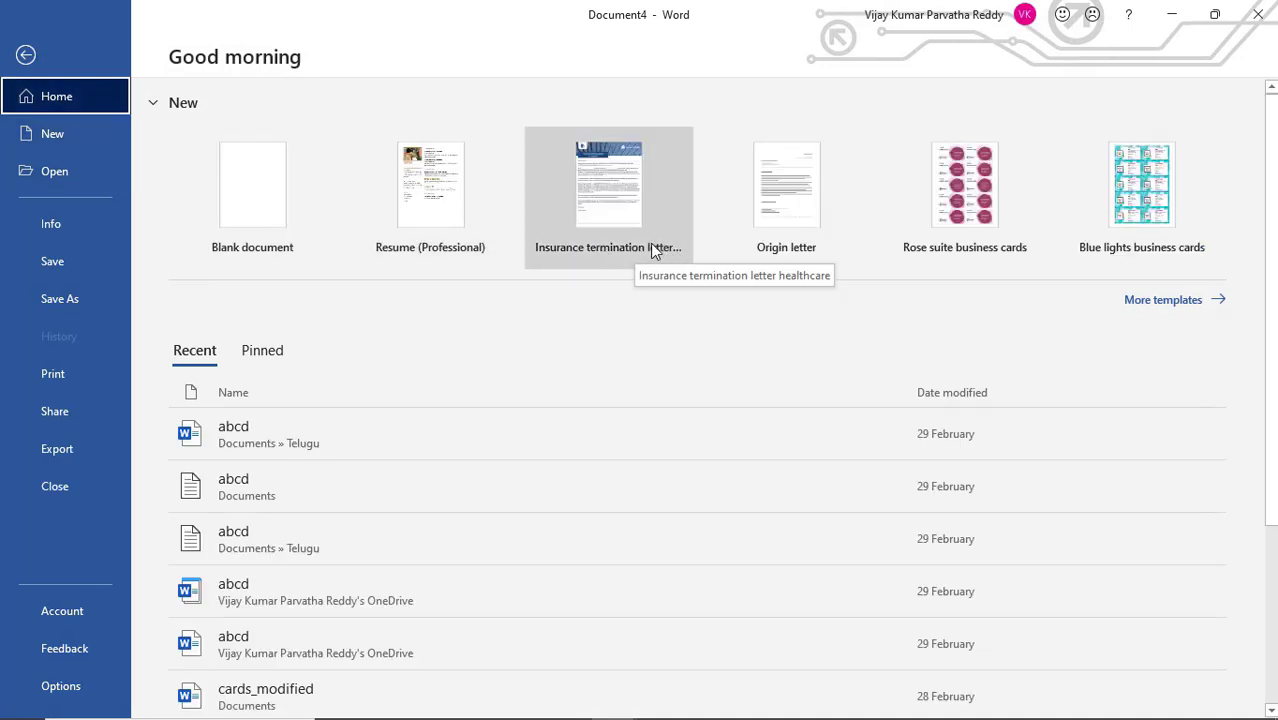
click(652, 250)
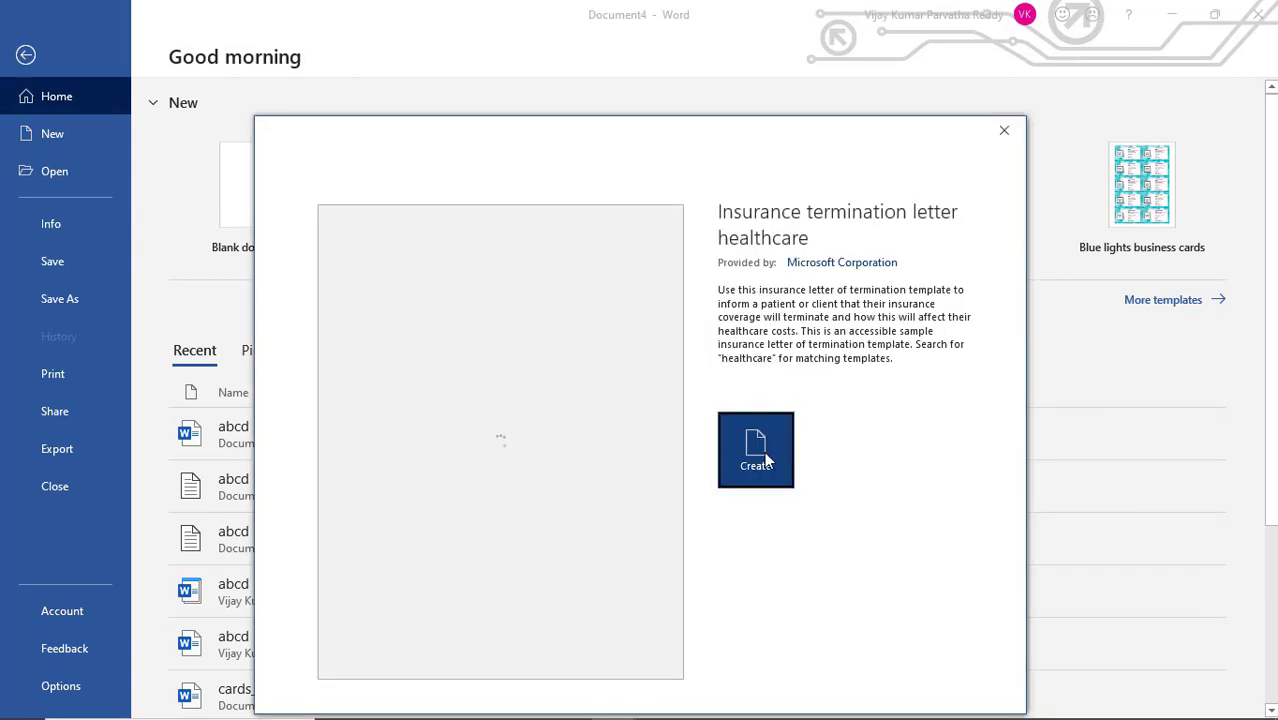
click(764, 451)
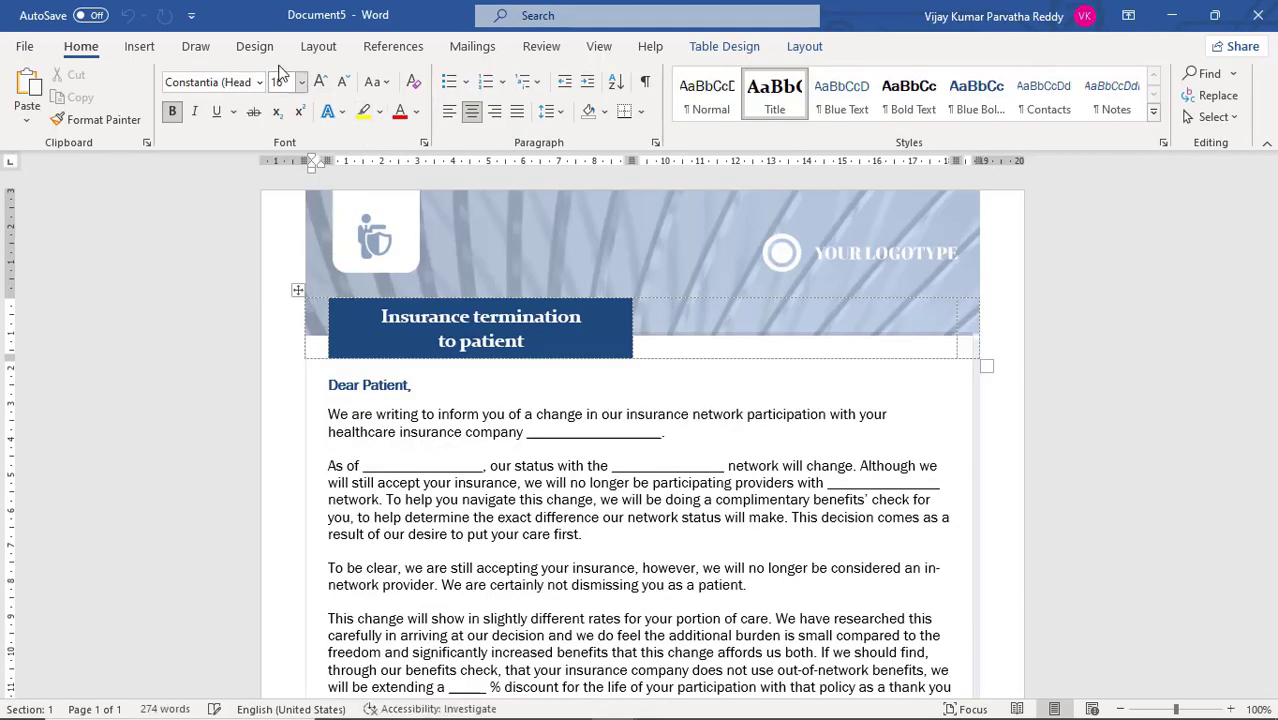
Apply the my_own style set to the insurance termination letter and check its greeting and body text
click(248, 48)
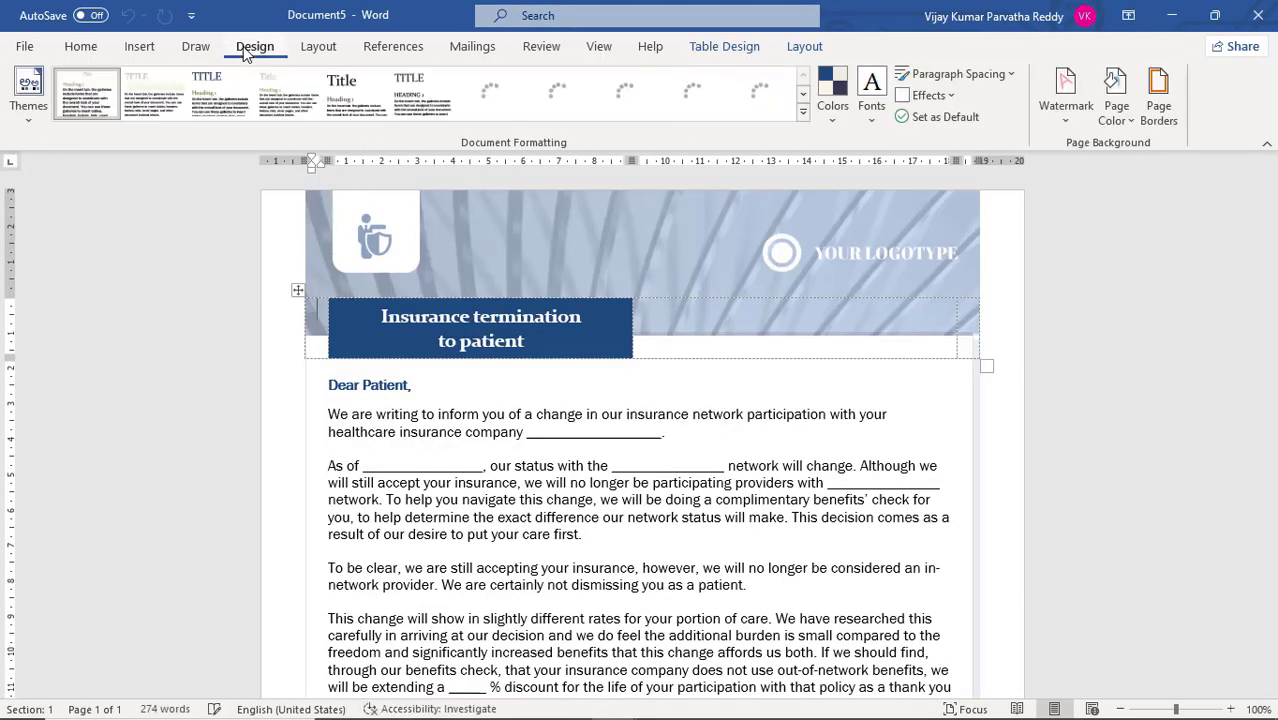
click(170, 103)
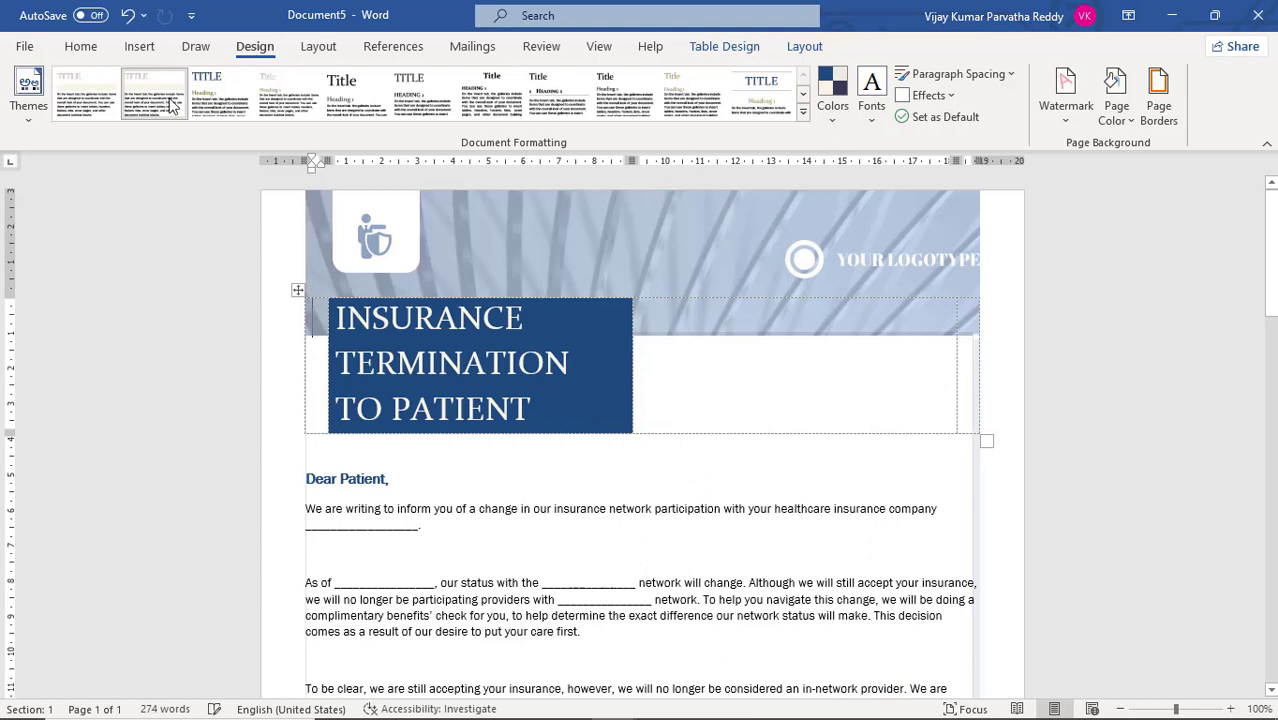
triple_click(667, 482)
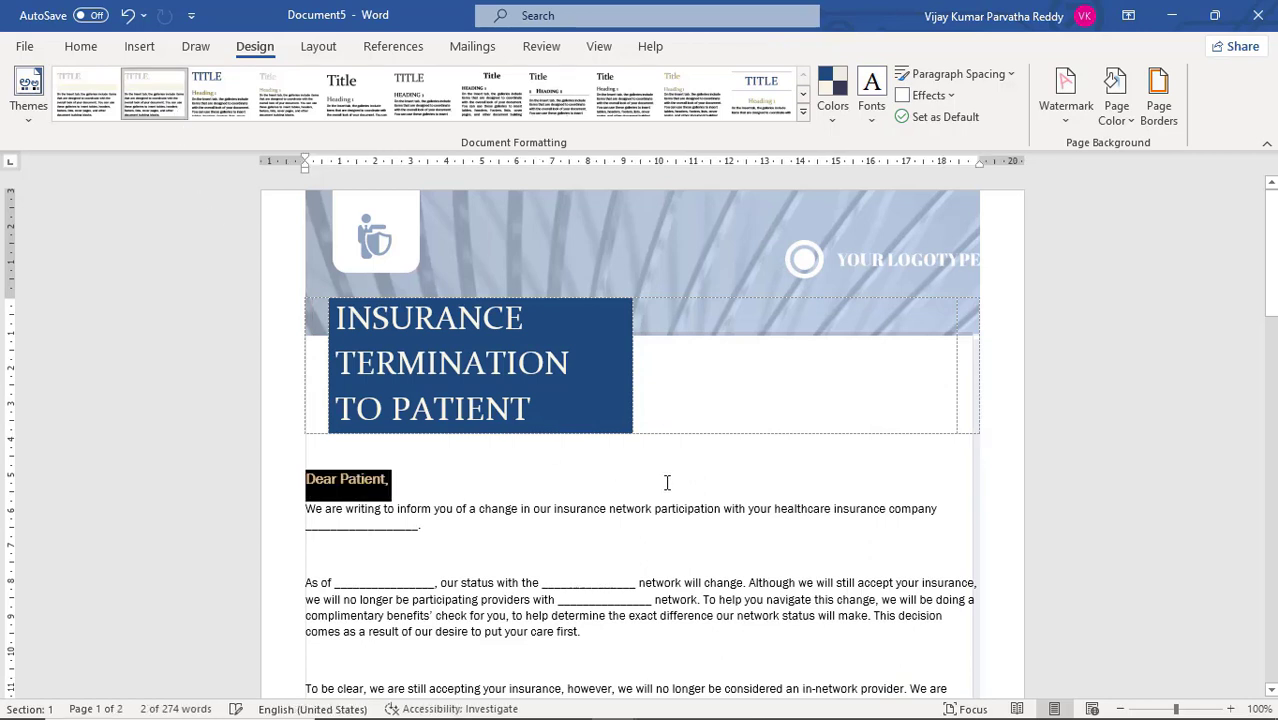
triple_click(675, 550)
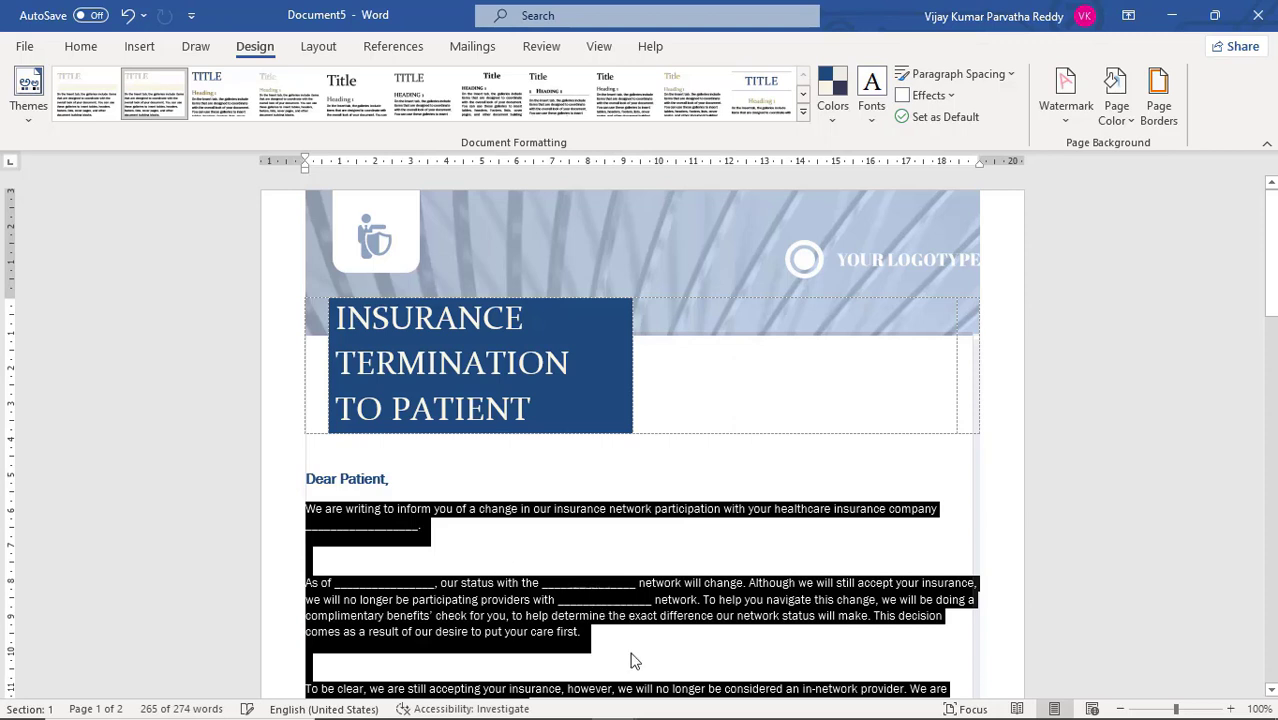
triple_click(380, 485)
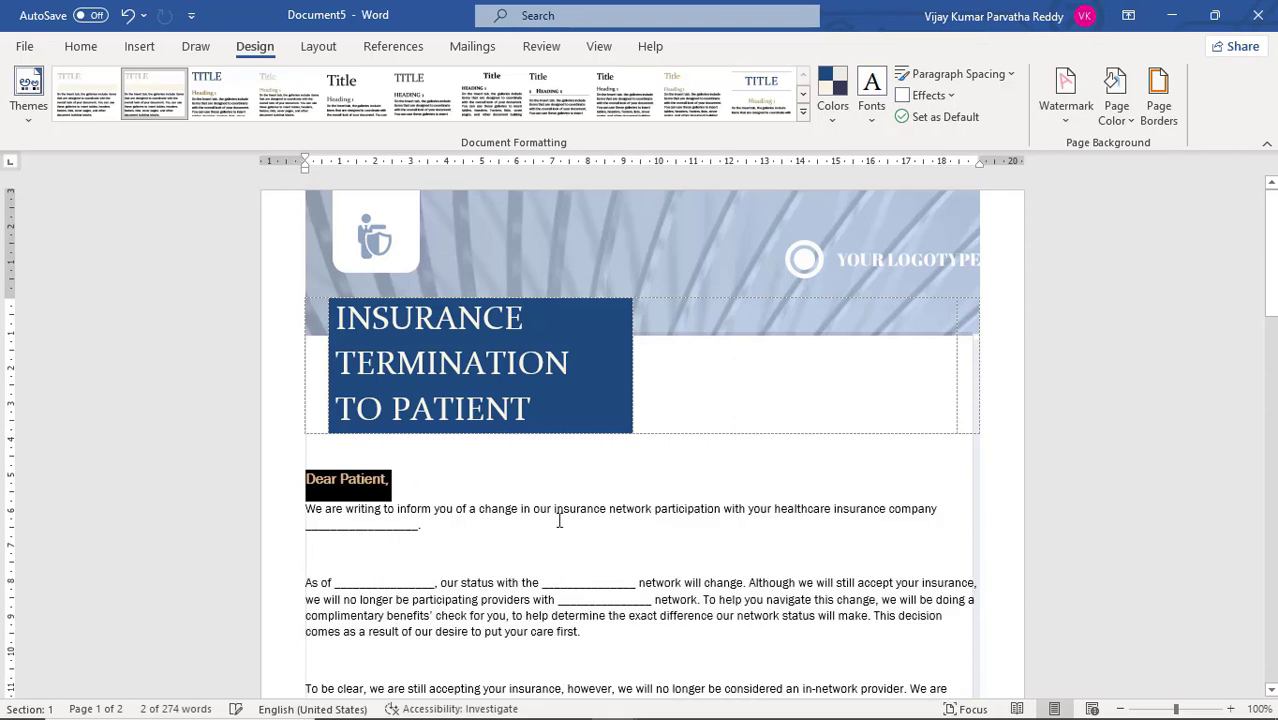
Look over both pages of the insurance termination letter and apply the Marquee theme colors to it
scroll(559, 520, down, 15)
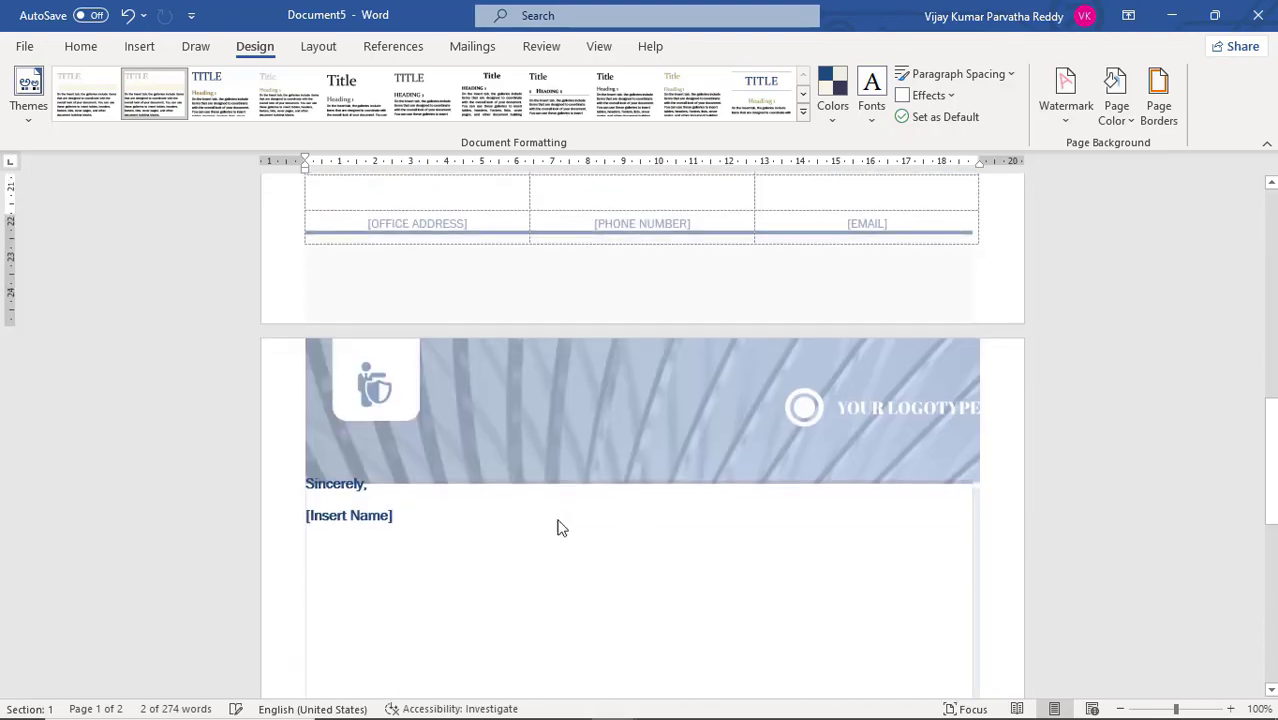
scroll(559, 528, up, 15)
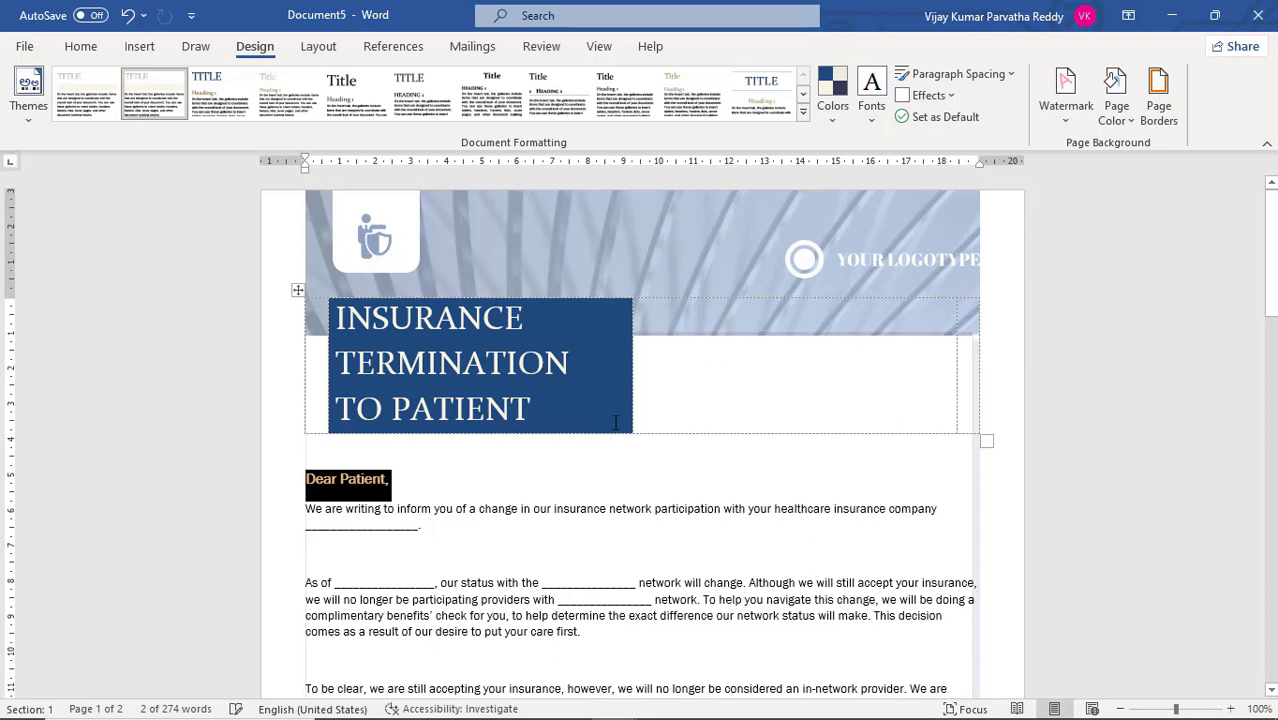
click(835, 120)
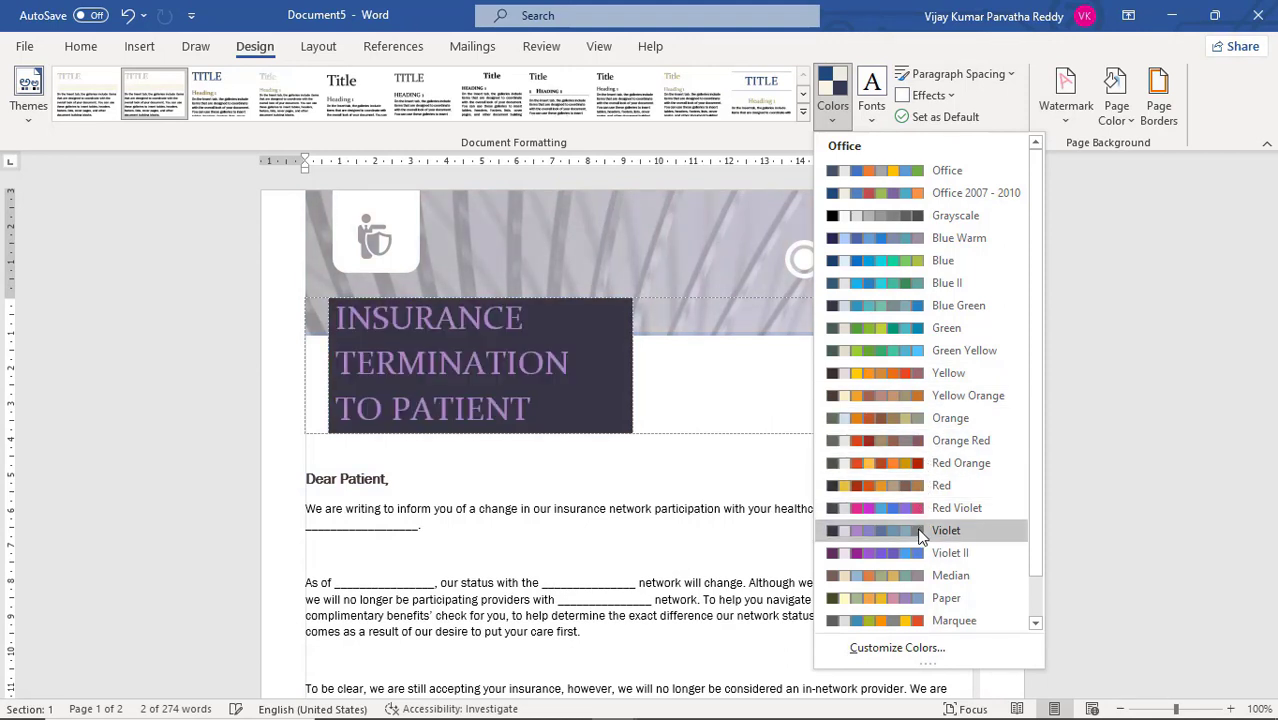
click(912, 621)
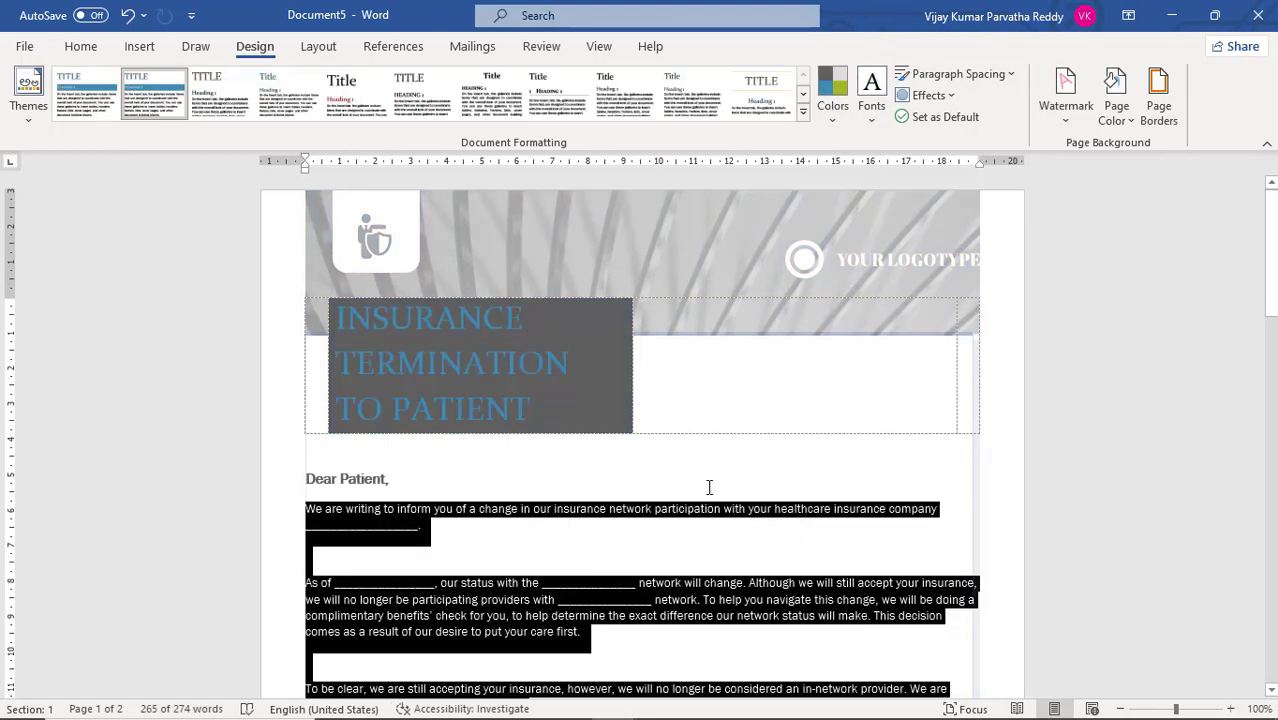
click(538, 95)
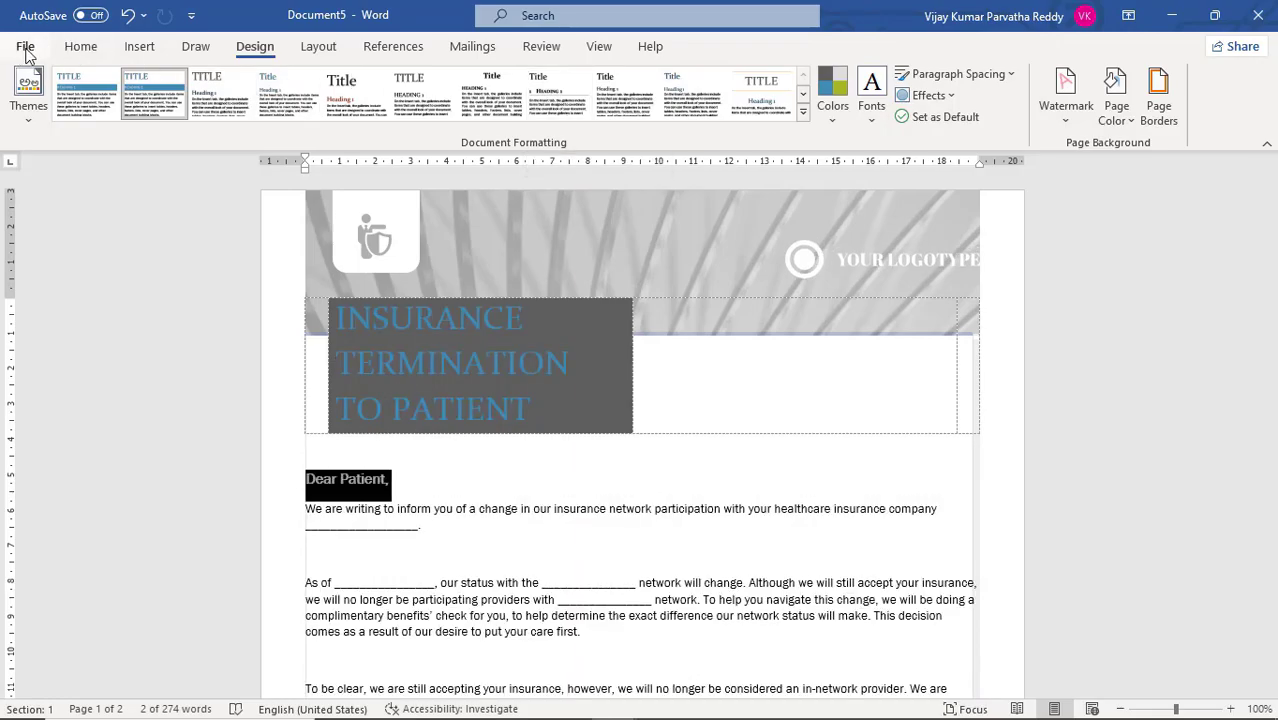
Create a new document from the Bubbles resume template
click(24, 46)
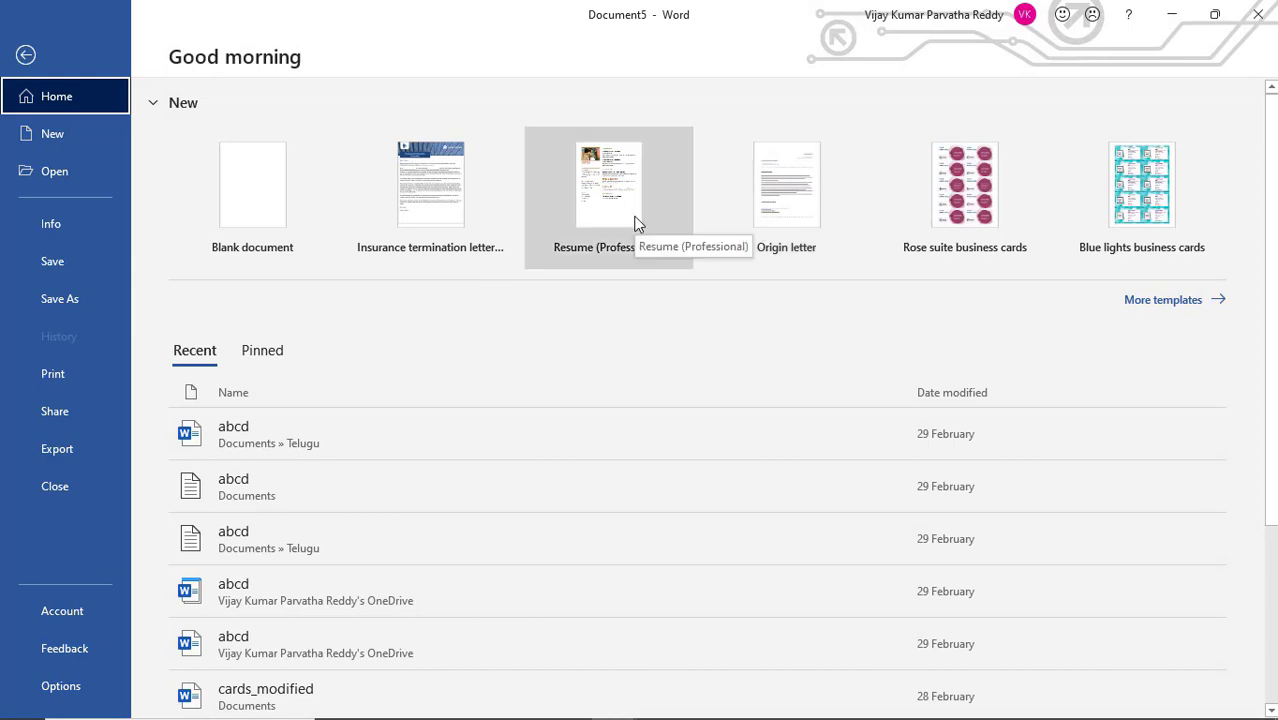
click(1186, 304)
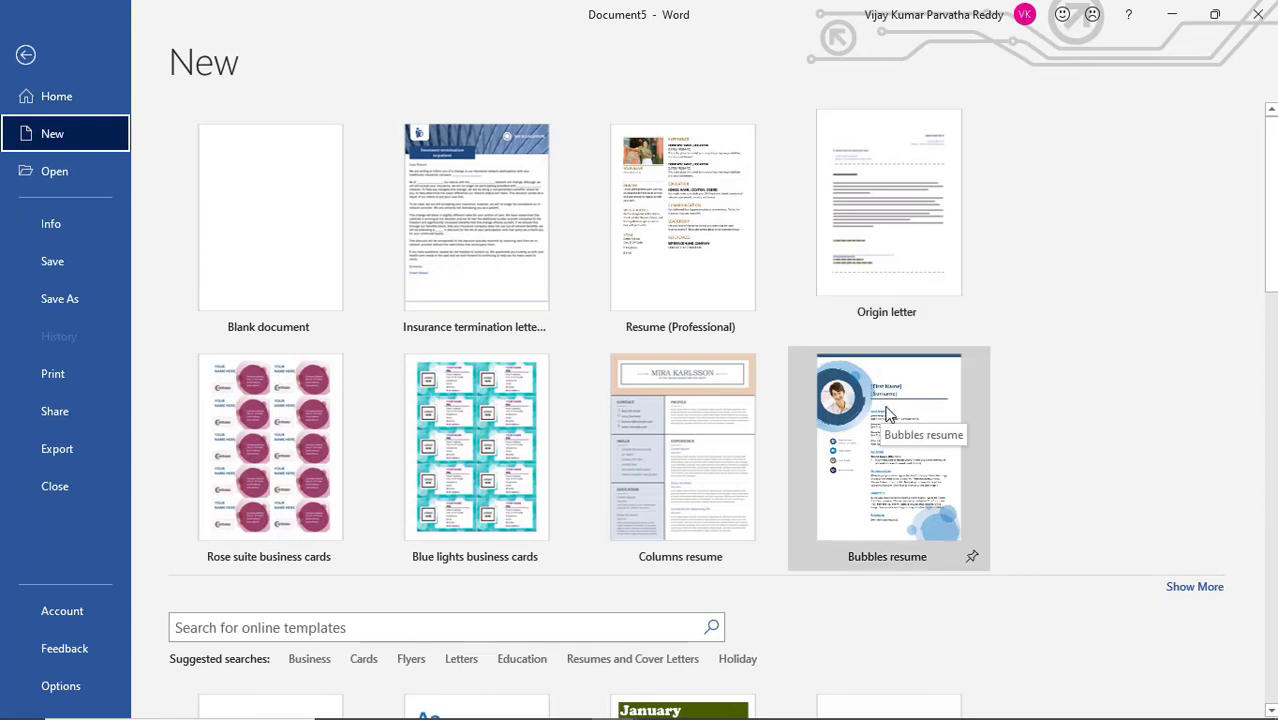
click(887, 415)
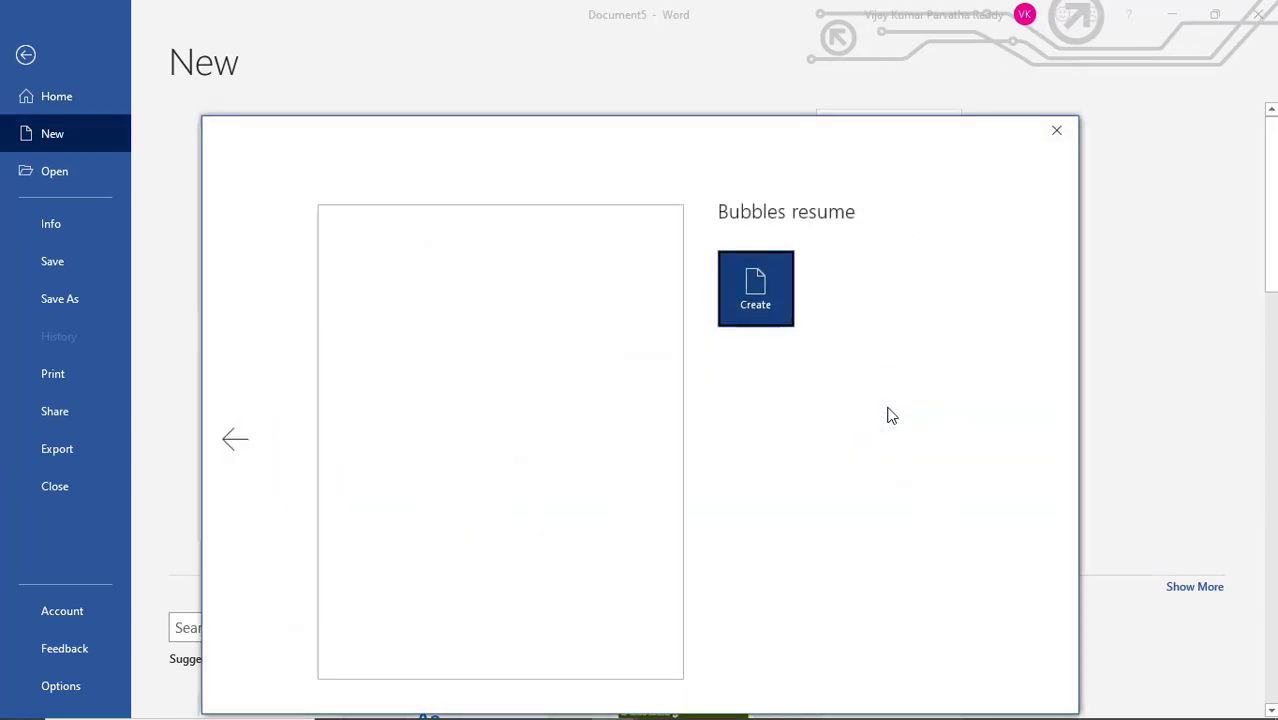
click(763, 284)
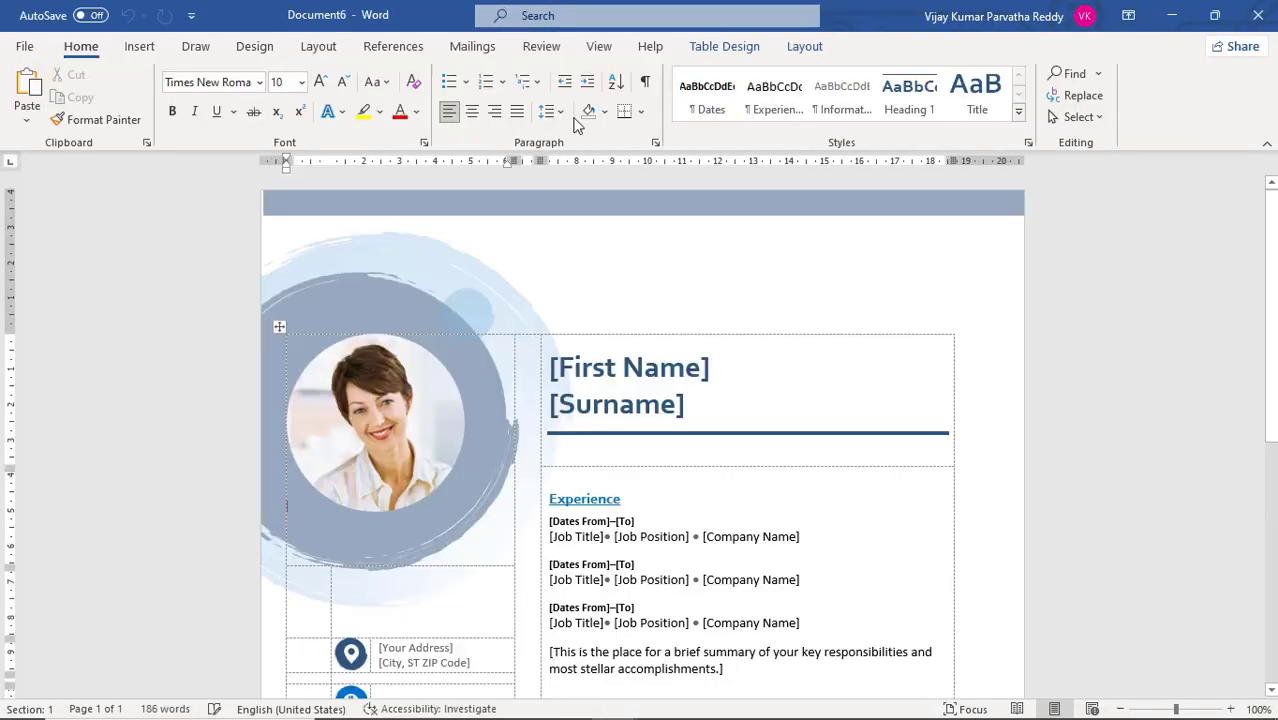
Change the theme colors of the Bubbles resume to Yellow Orange
click(255, 47)
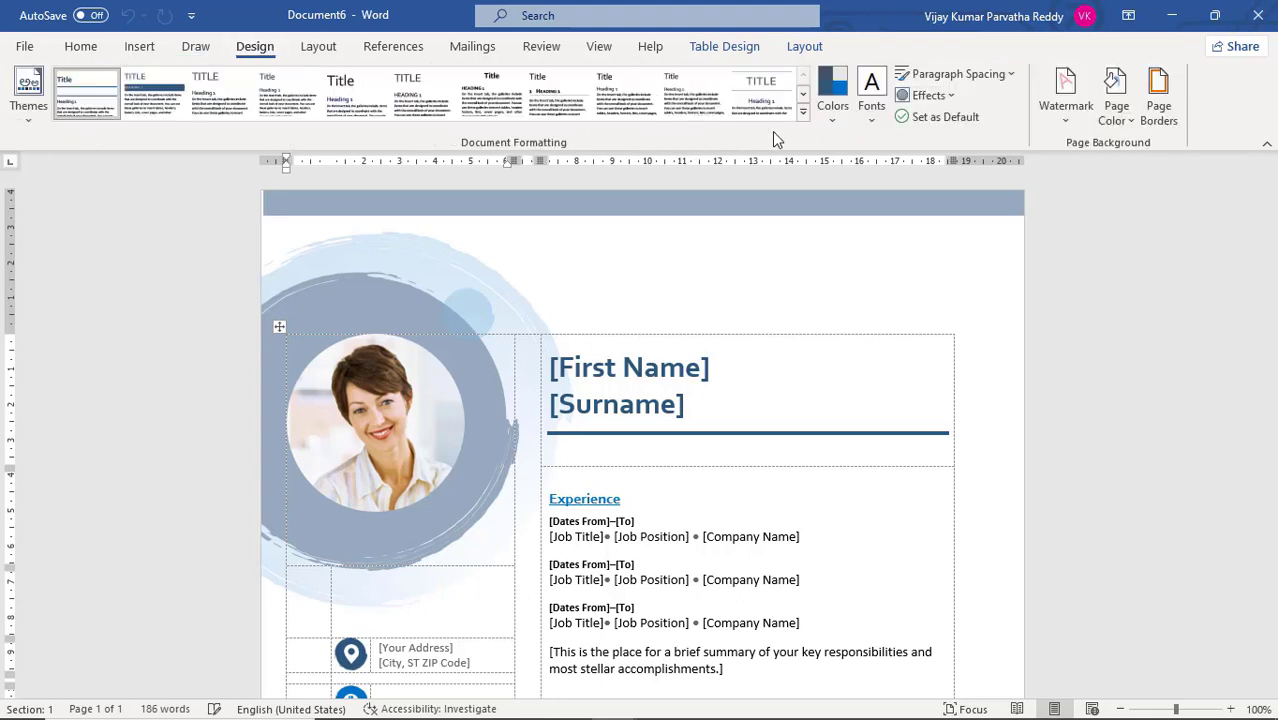
click(829, 116)
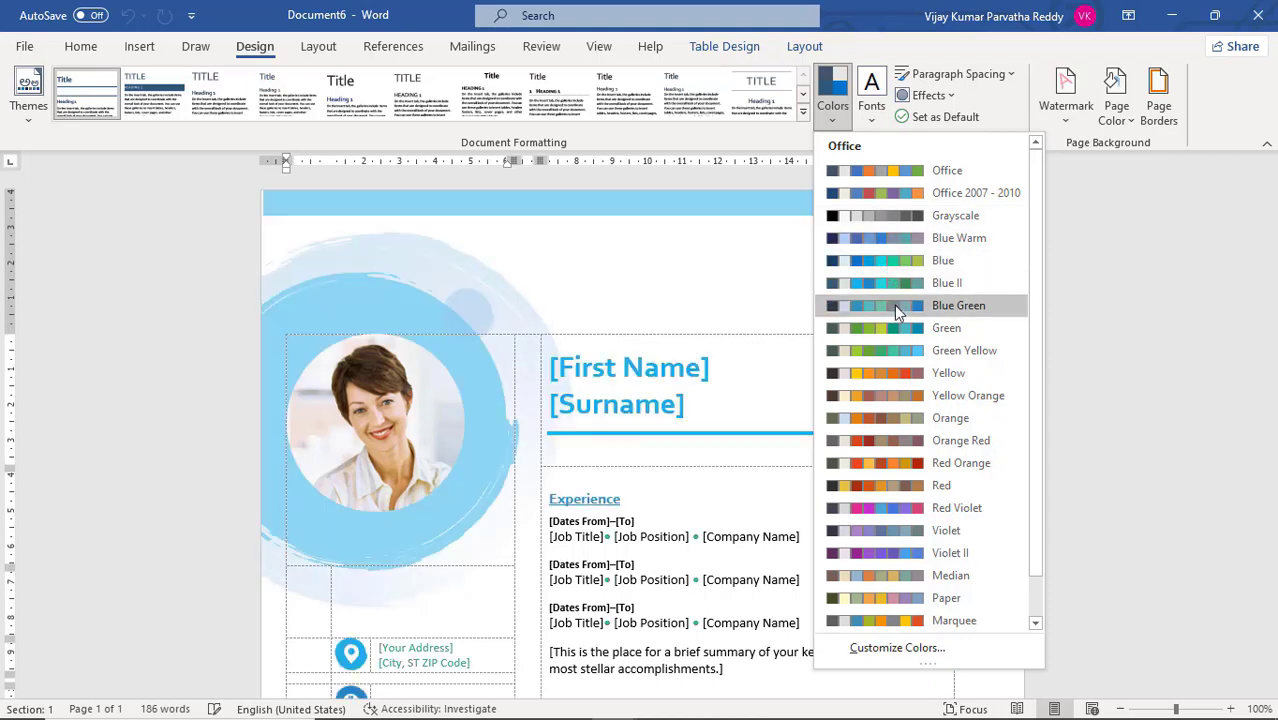
click(897, 395)
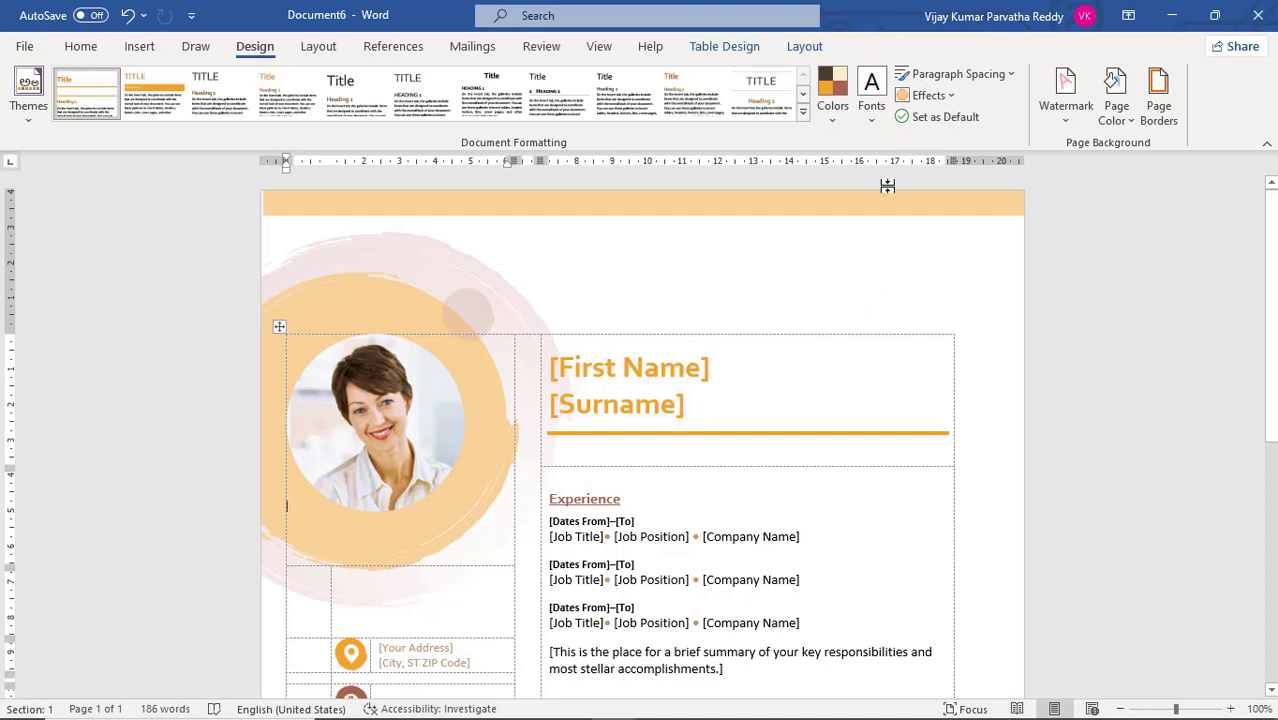
Apply the Garamond-TrebuchetMs theme fonts to the resume and check the headings and text down the page
click(874, 127)
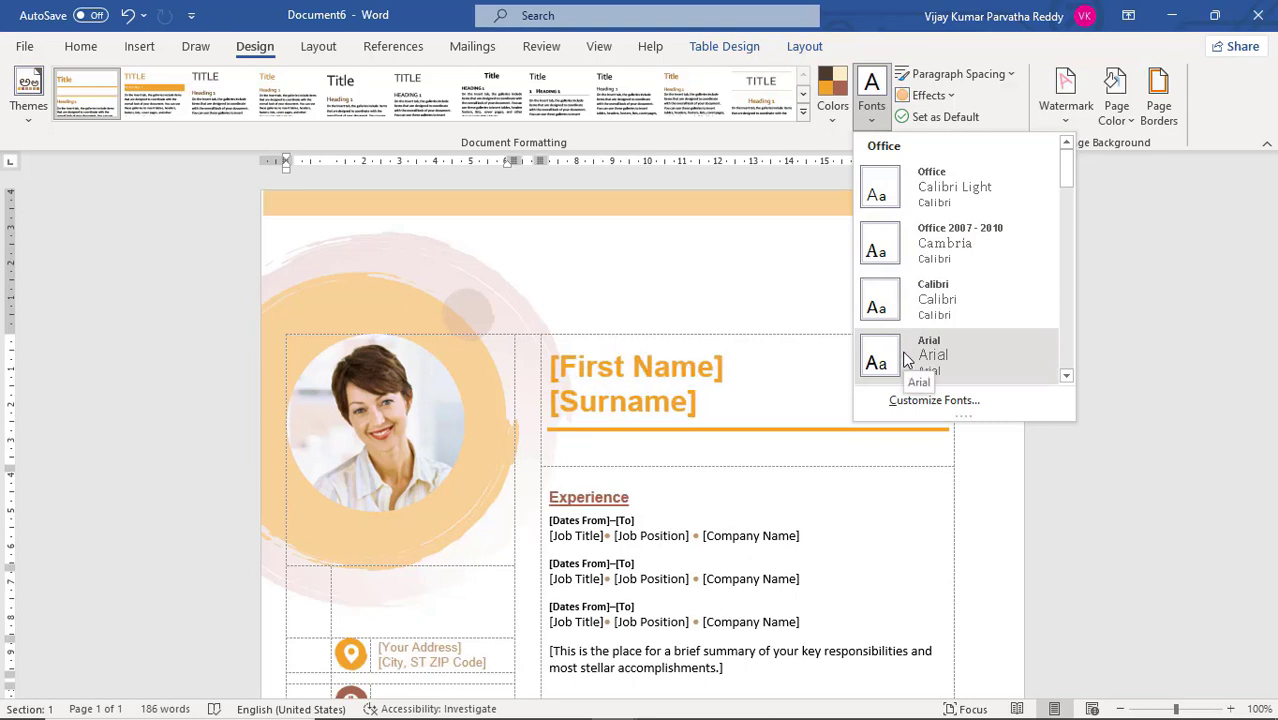
click(1066, 372)
click(1066, 372)
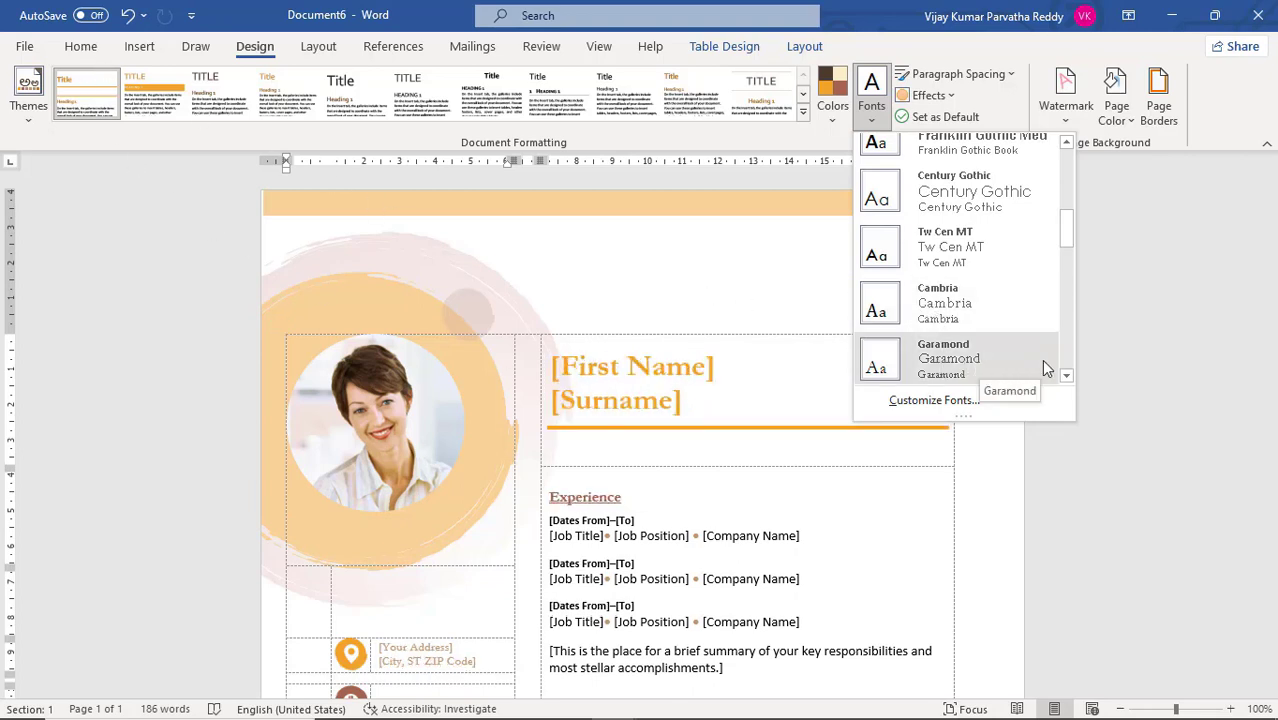
scroll(1063, 365, down, 2)
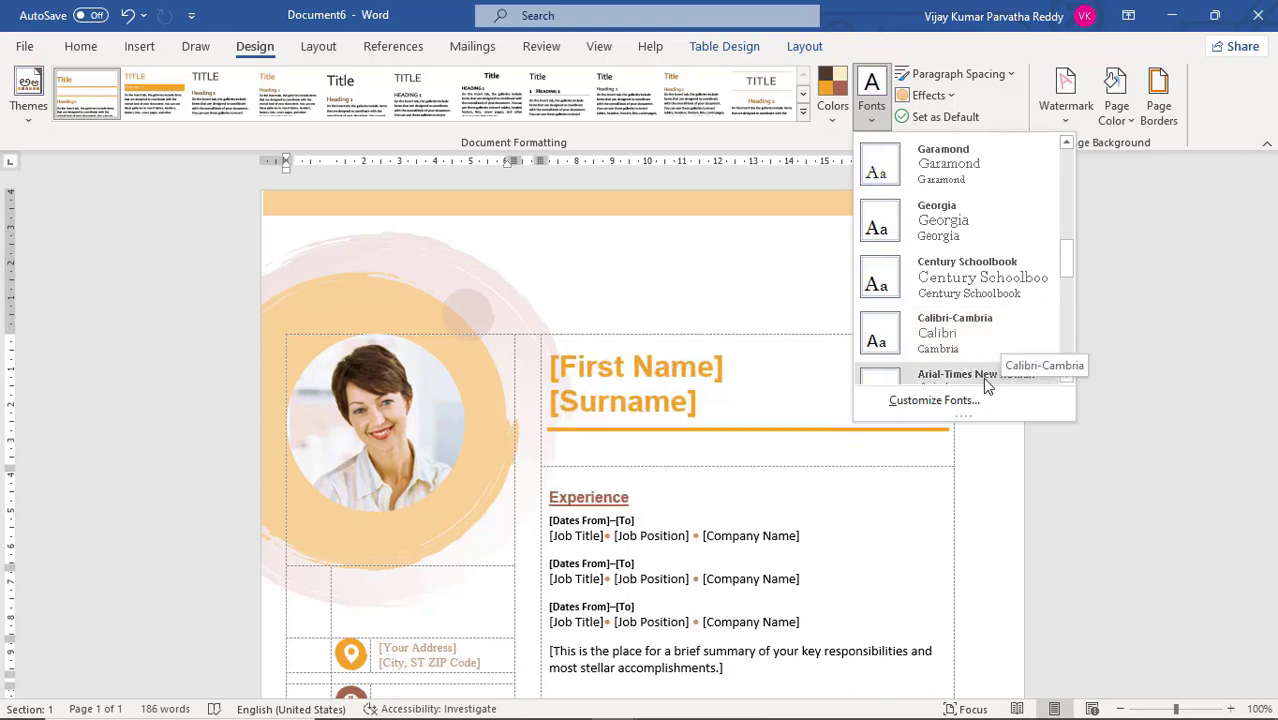
scroll(984, 384, down, 3)
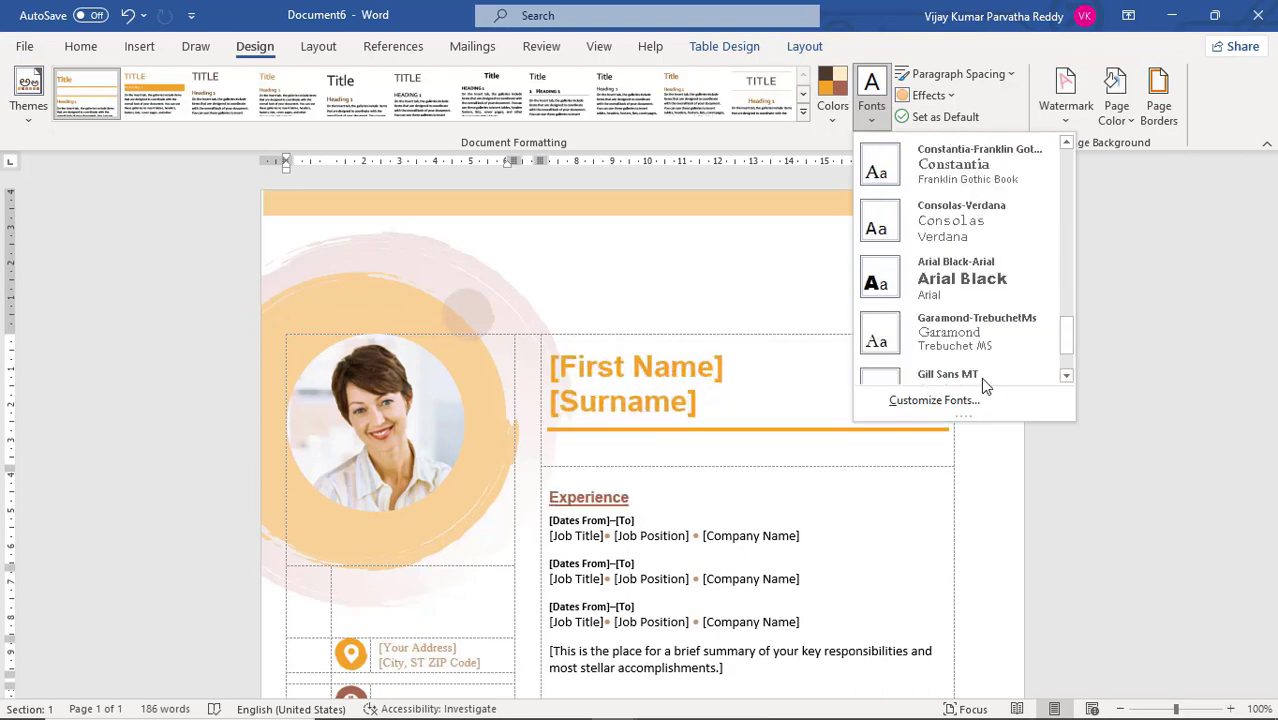
click(966, 327)
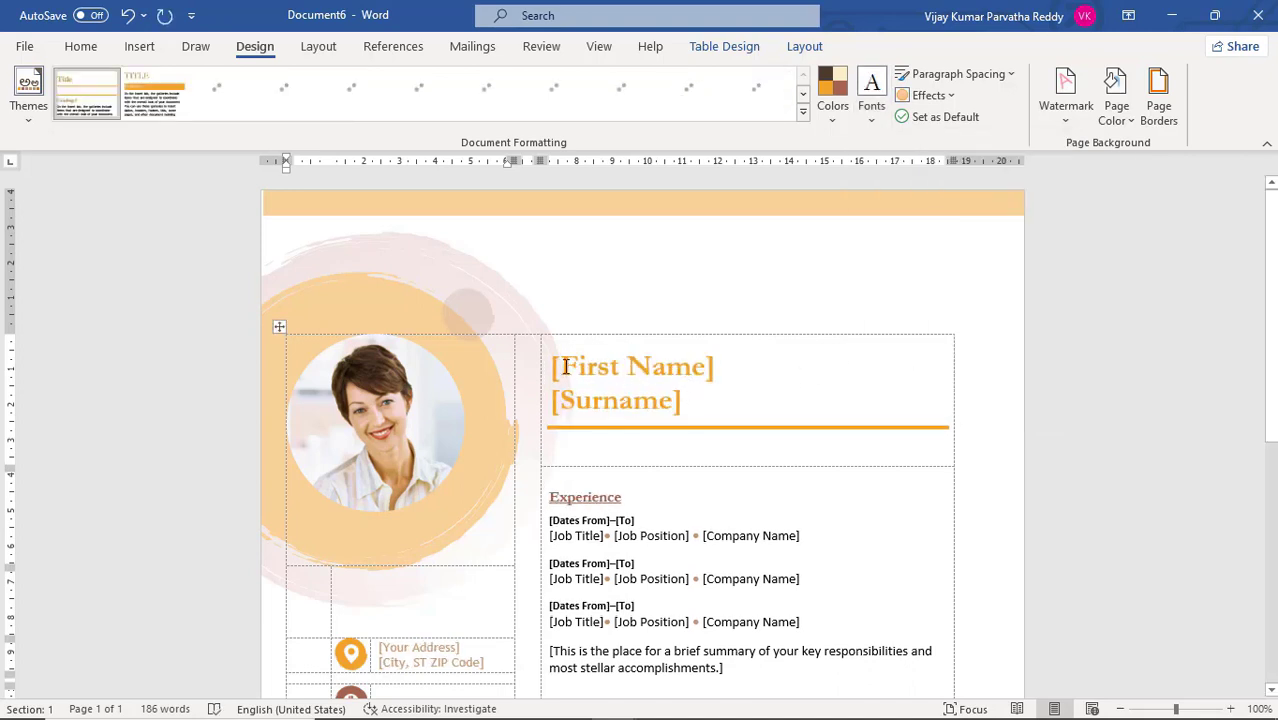
scroll(697, 405, down, 1)
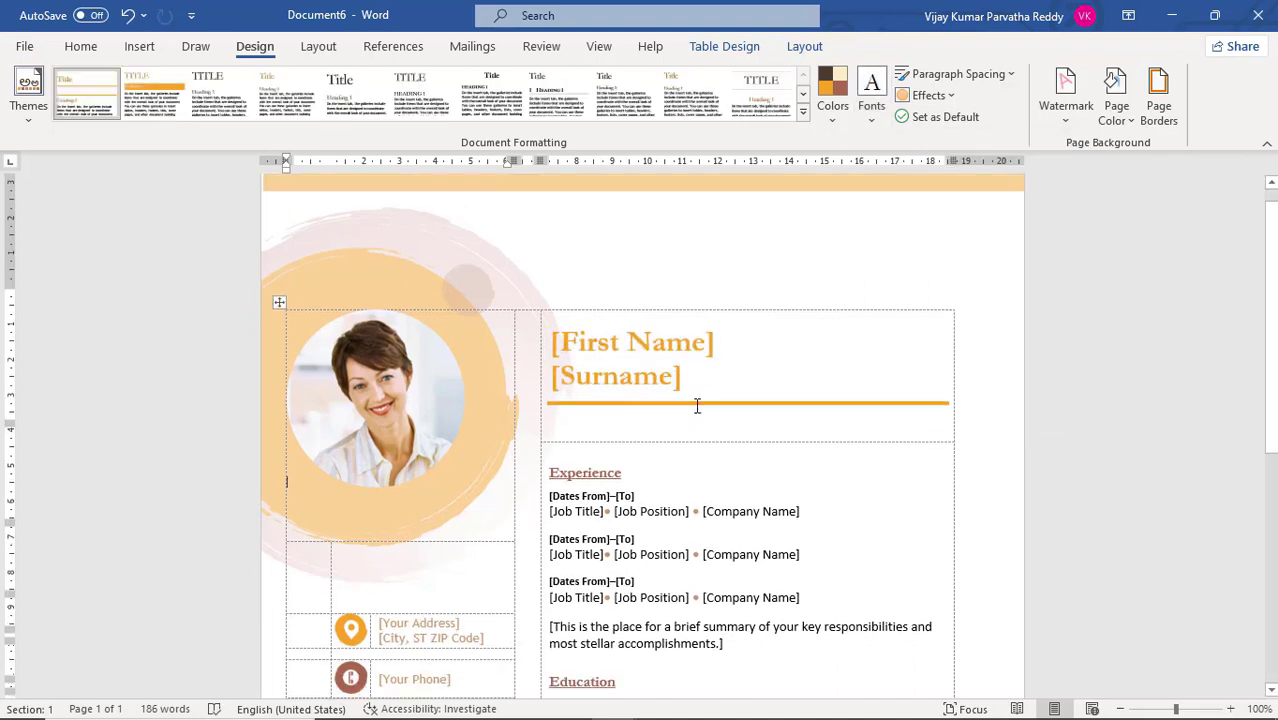
scroll(697, 405, down, 3)
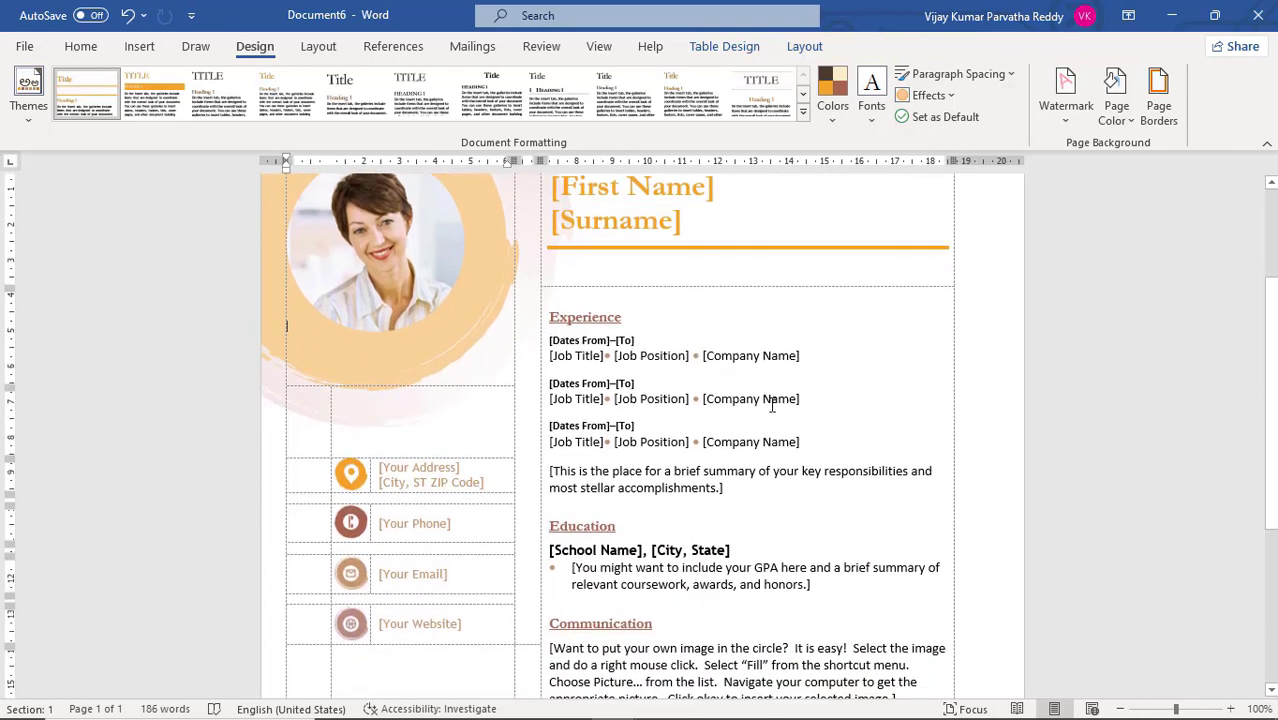
scroll(772, 405, down, 5)
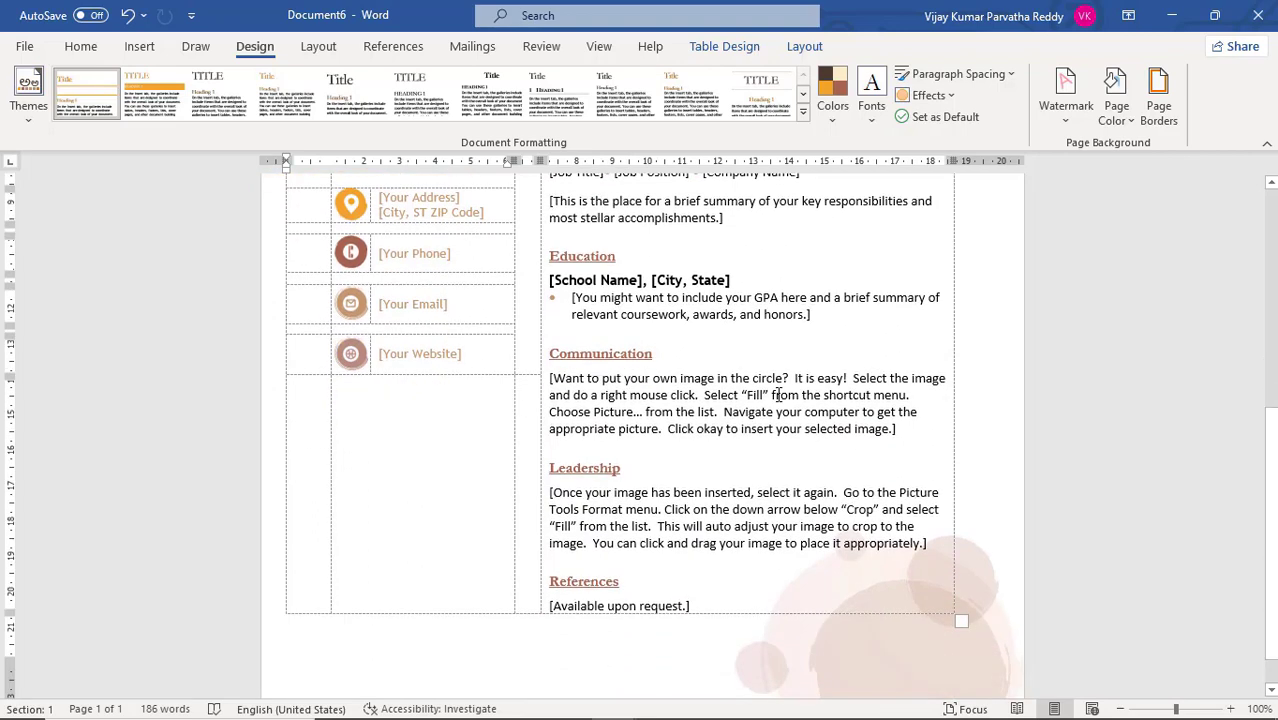
scroll(778, 395, up, 5)
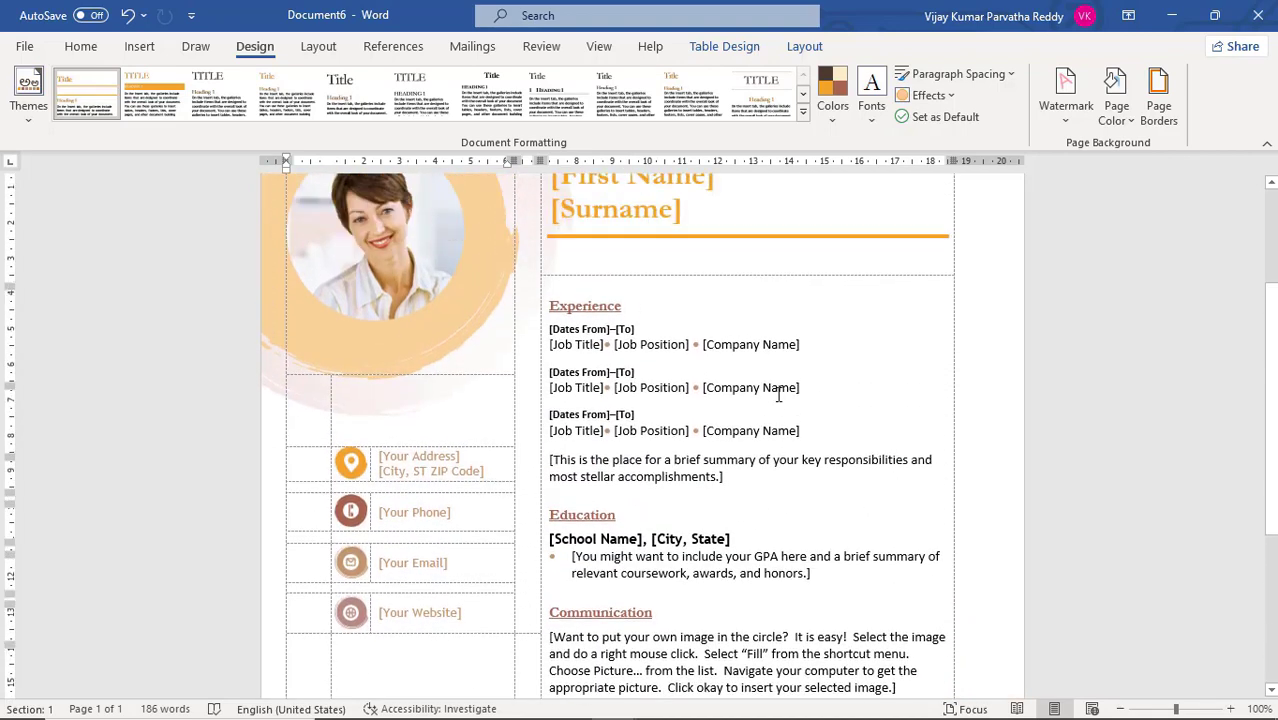
scroll(778, 395, down, 4)
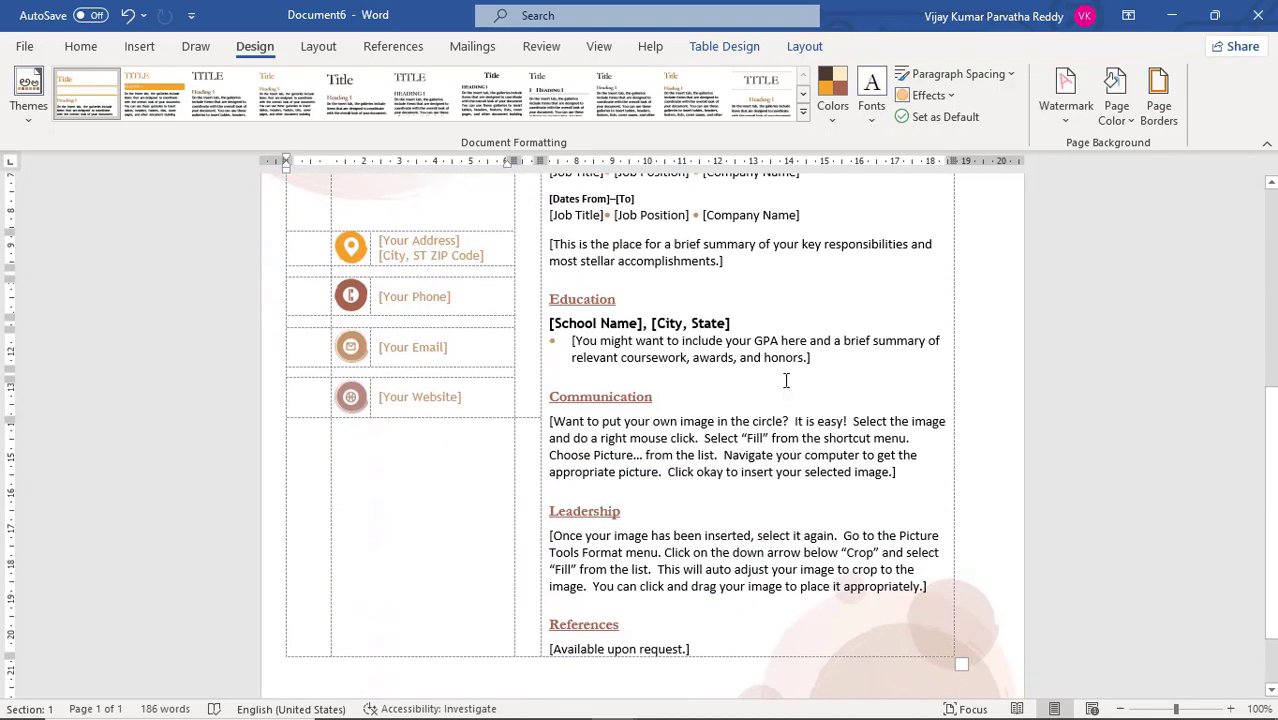
Set the resume's paragraph spacing to Relaxed and check the layout across its pages
click(1009, 76)
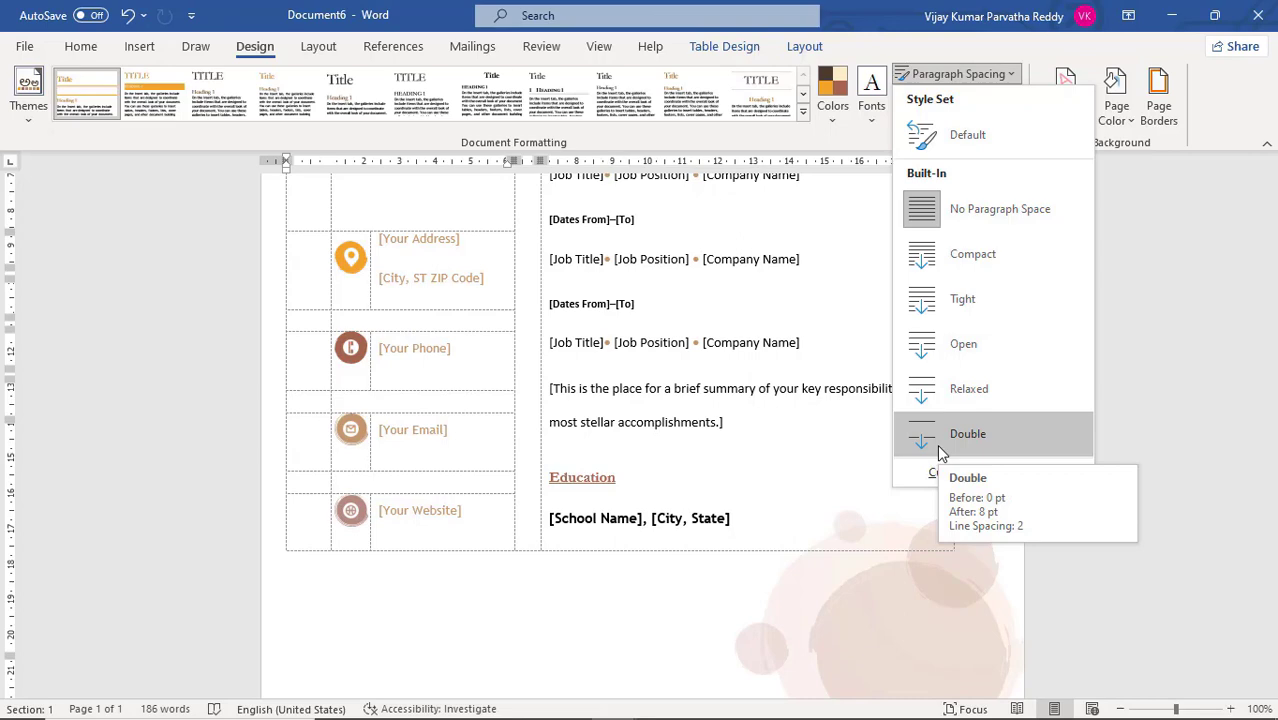
click(939, 393)
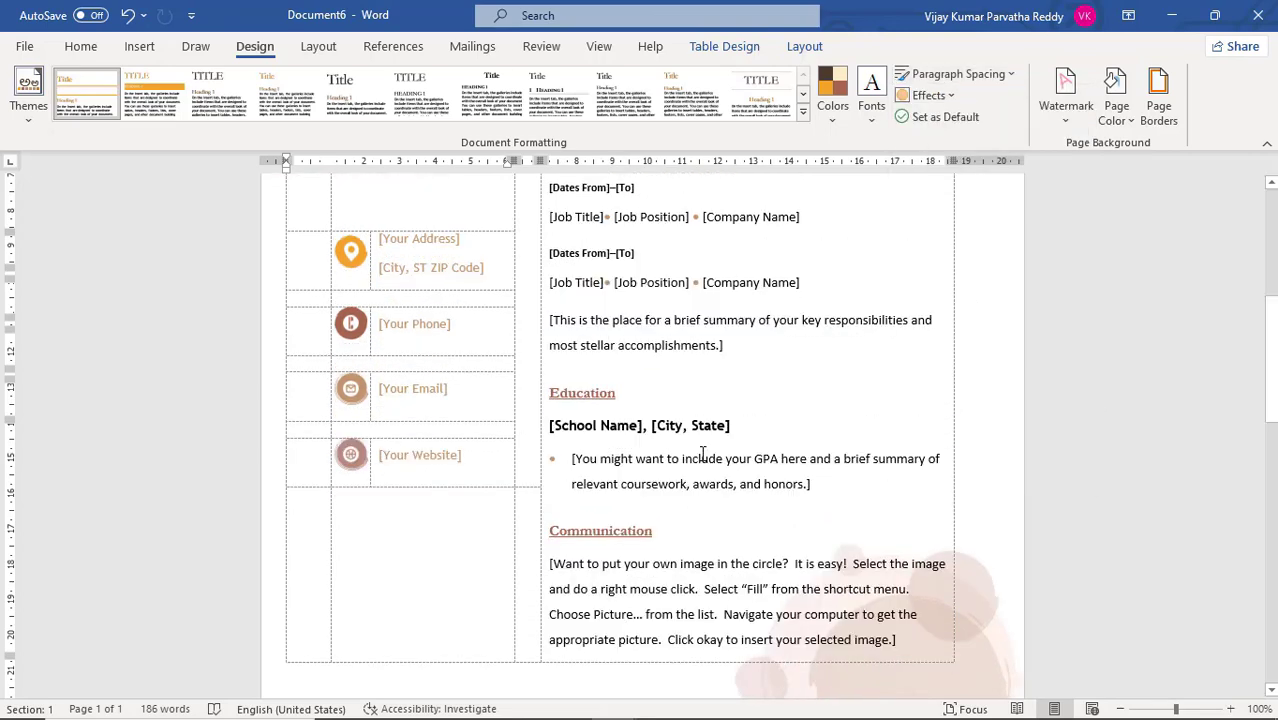
scroll(703, 455, down, 10)
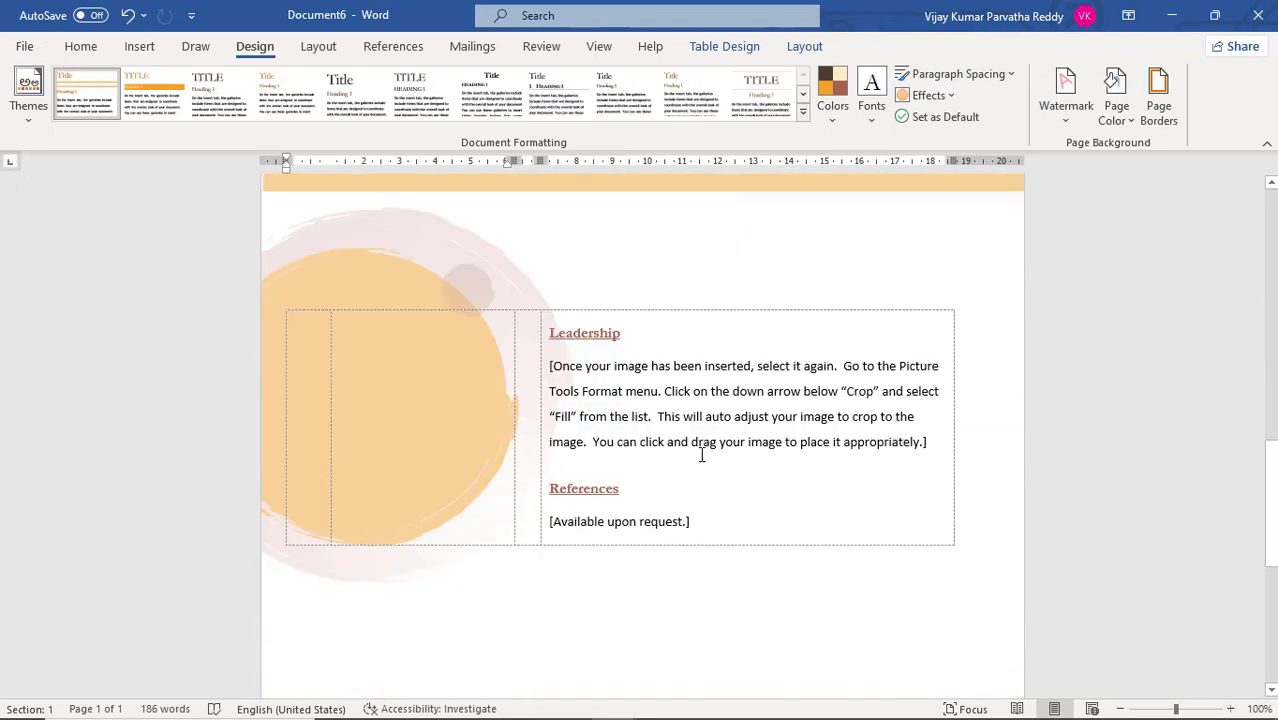
scroll(701, 455, down, 4)
scroll(701, 455, up, 6)
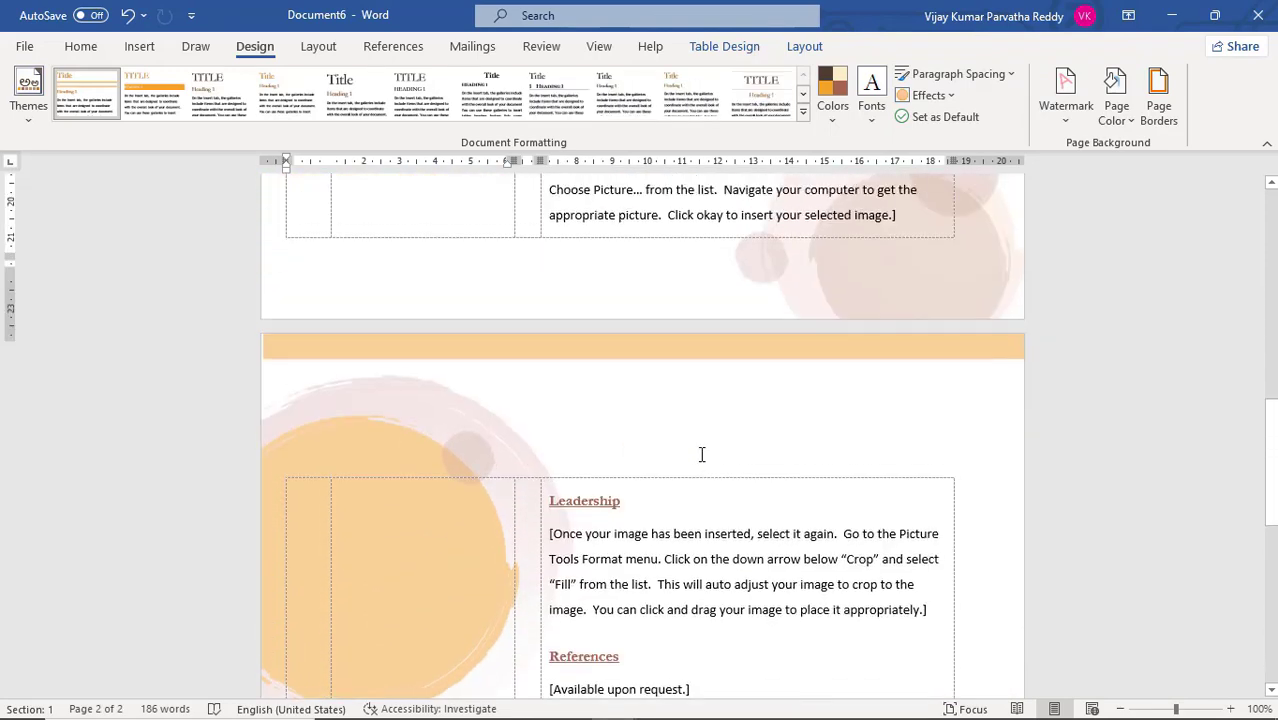
scroll(627, 535, up, 5)
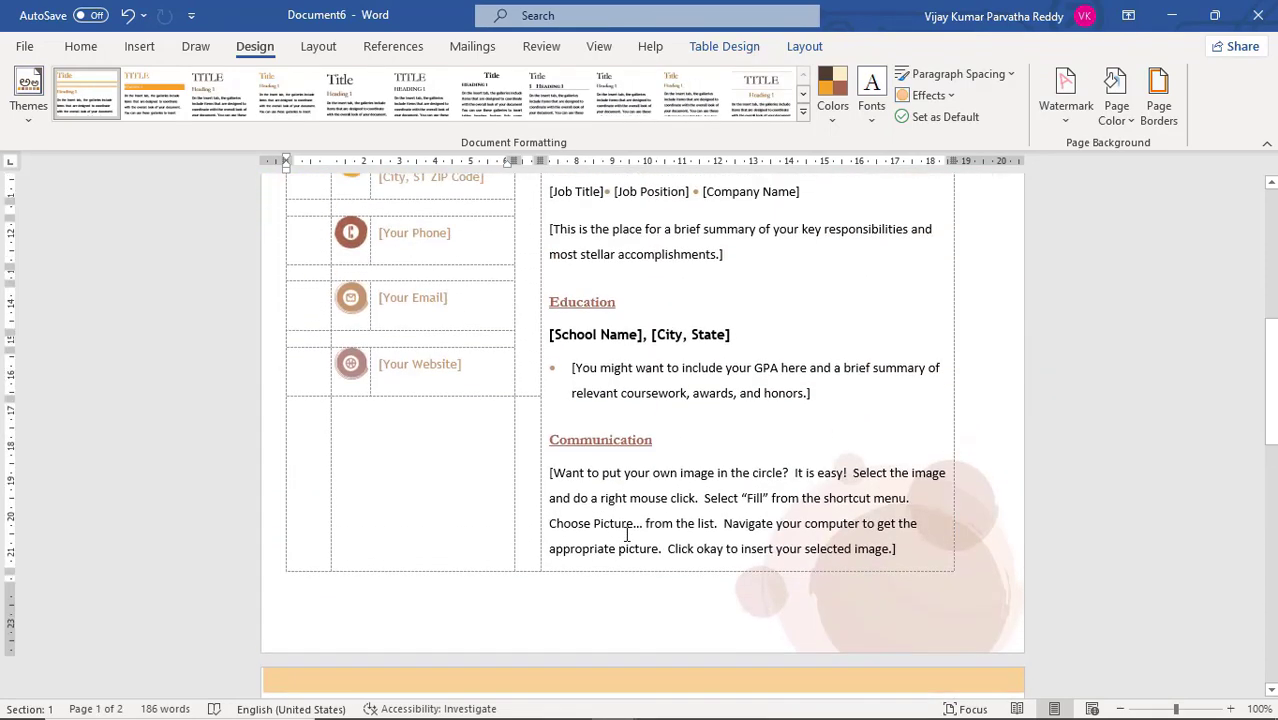
scroll(627, 535, up, 6)
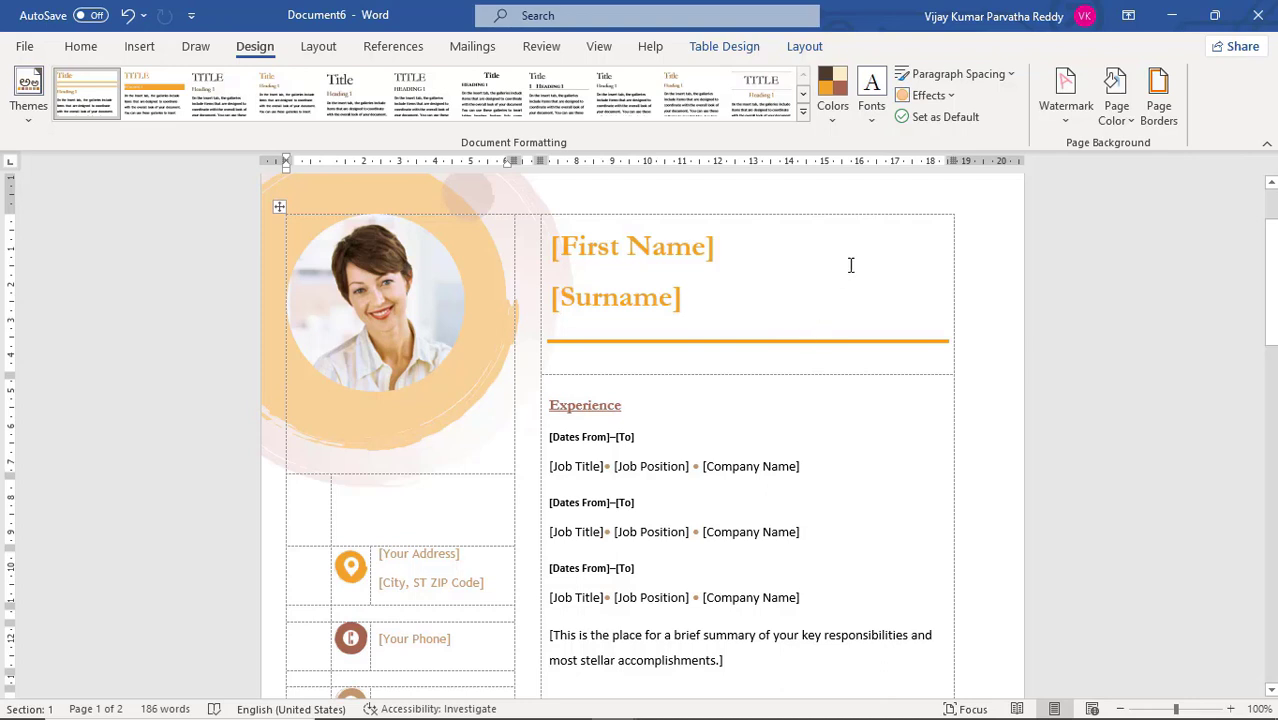
Select the circular portrait picture in the resume and apply the Reflection theme effect
click(930, 96)
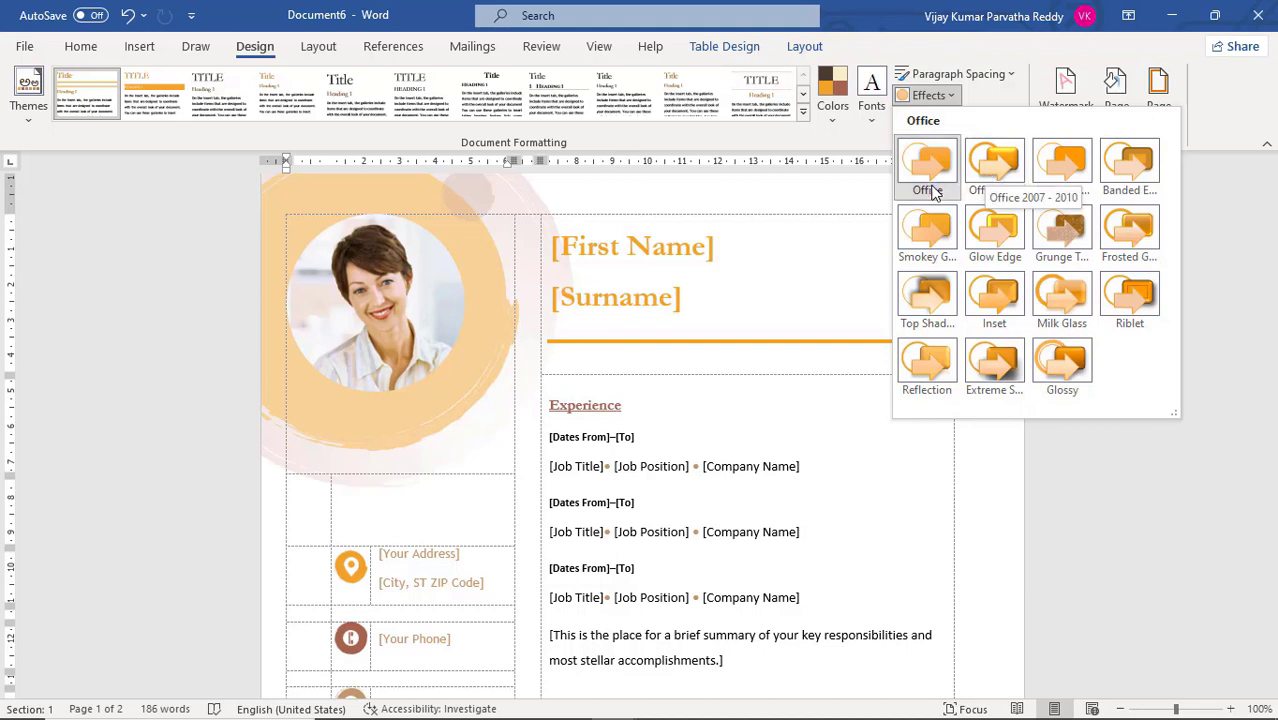
click(483, 323)
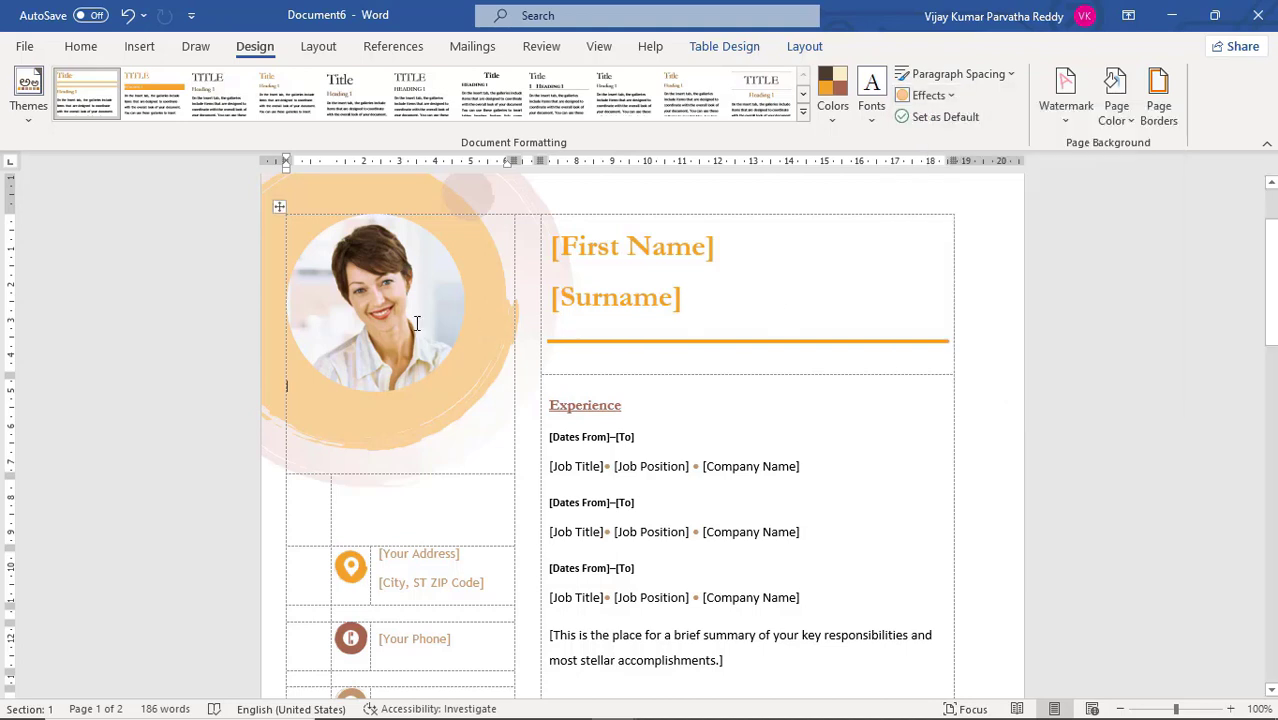
click(433, 313)
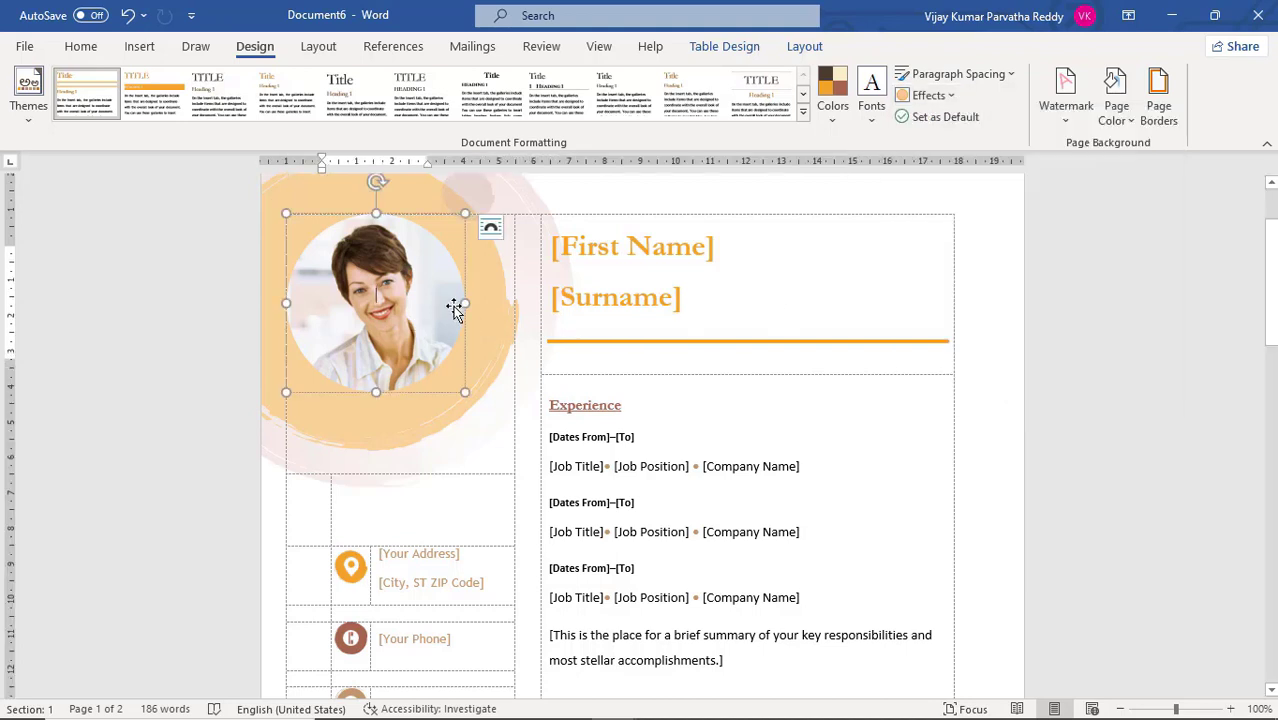
click(952, 100)
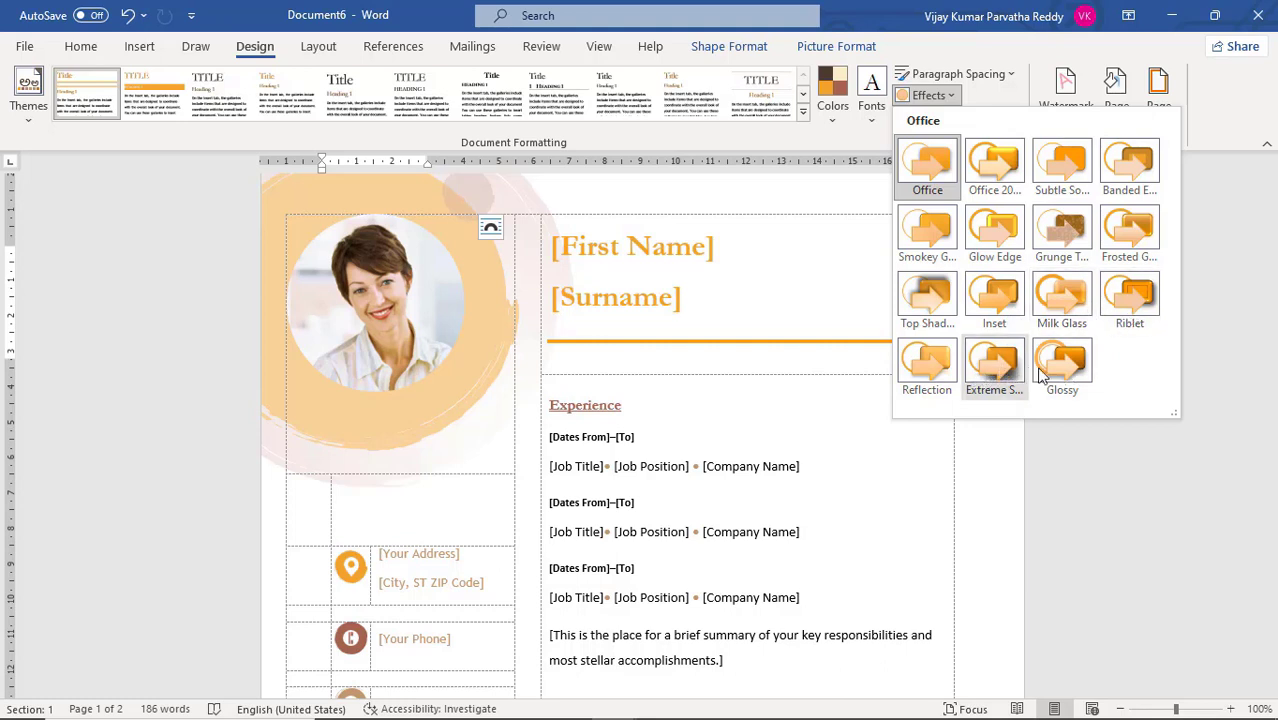
click(945, 376)
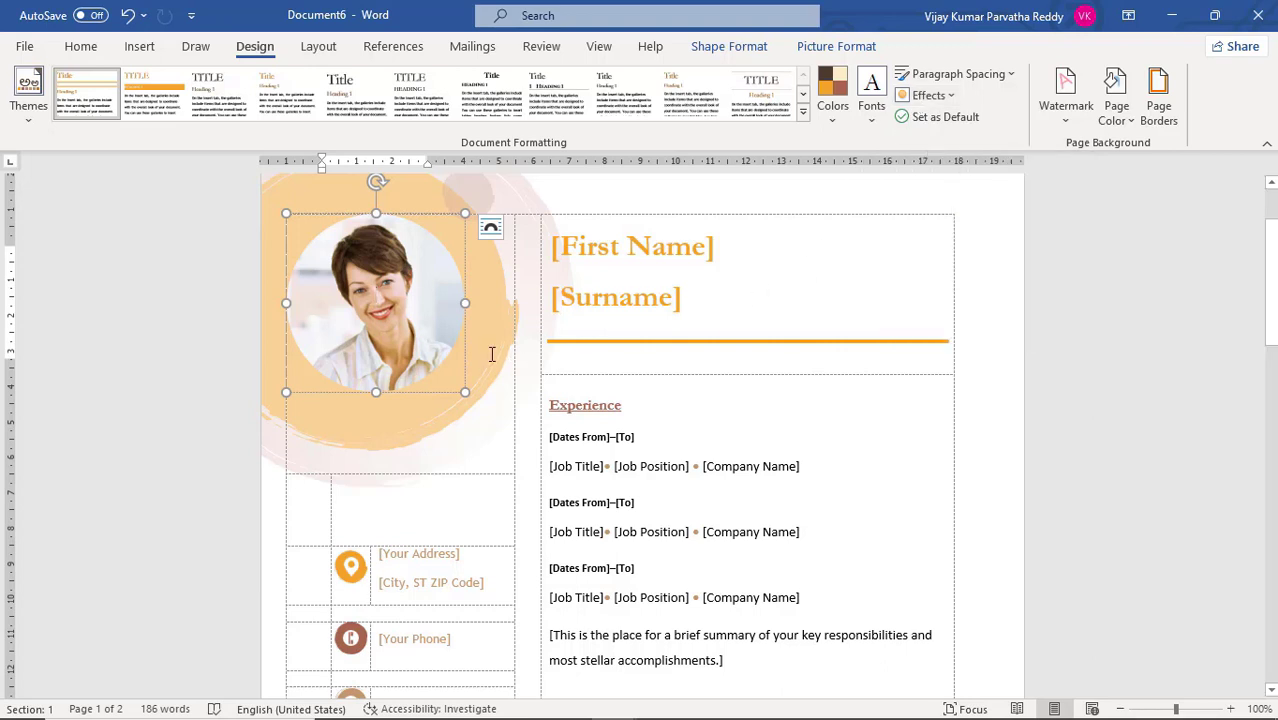
Draw an oval about 4.7 cm wide and 3.7 cm high in the blank area below the table on page 2
click(140, 47)
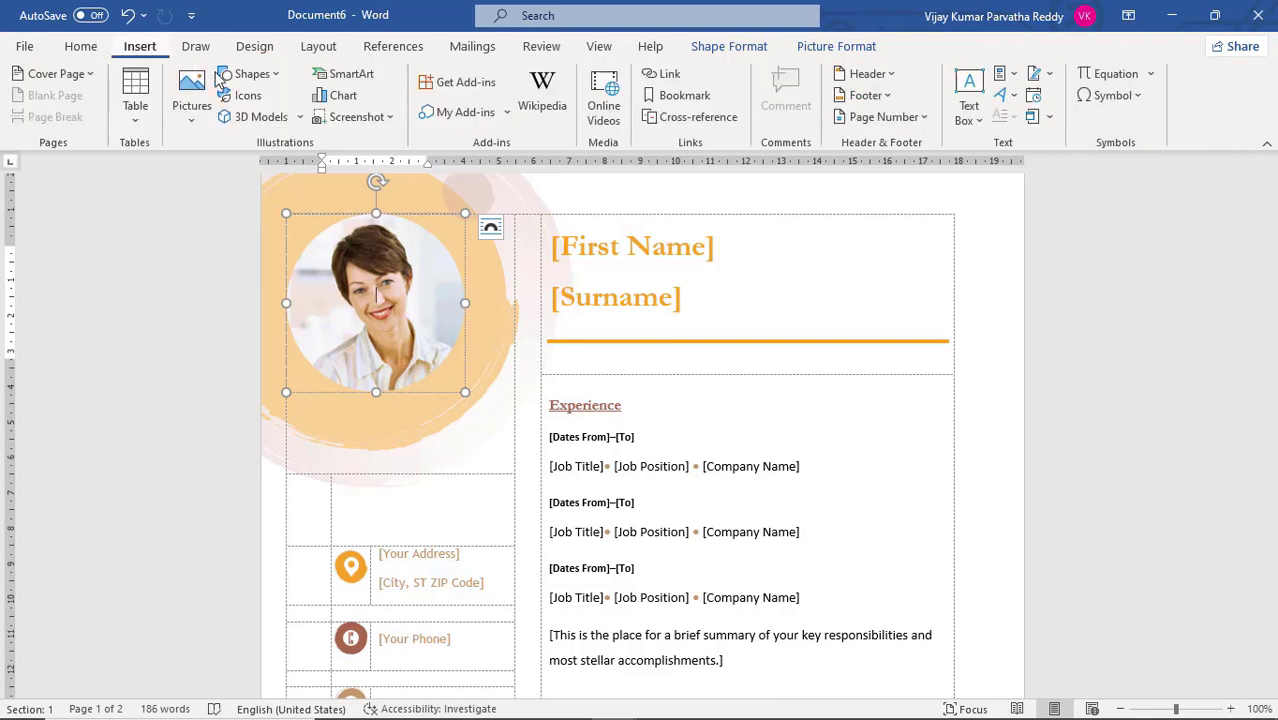
scroll(613, 412, down, 10)
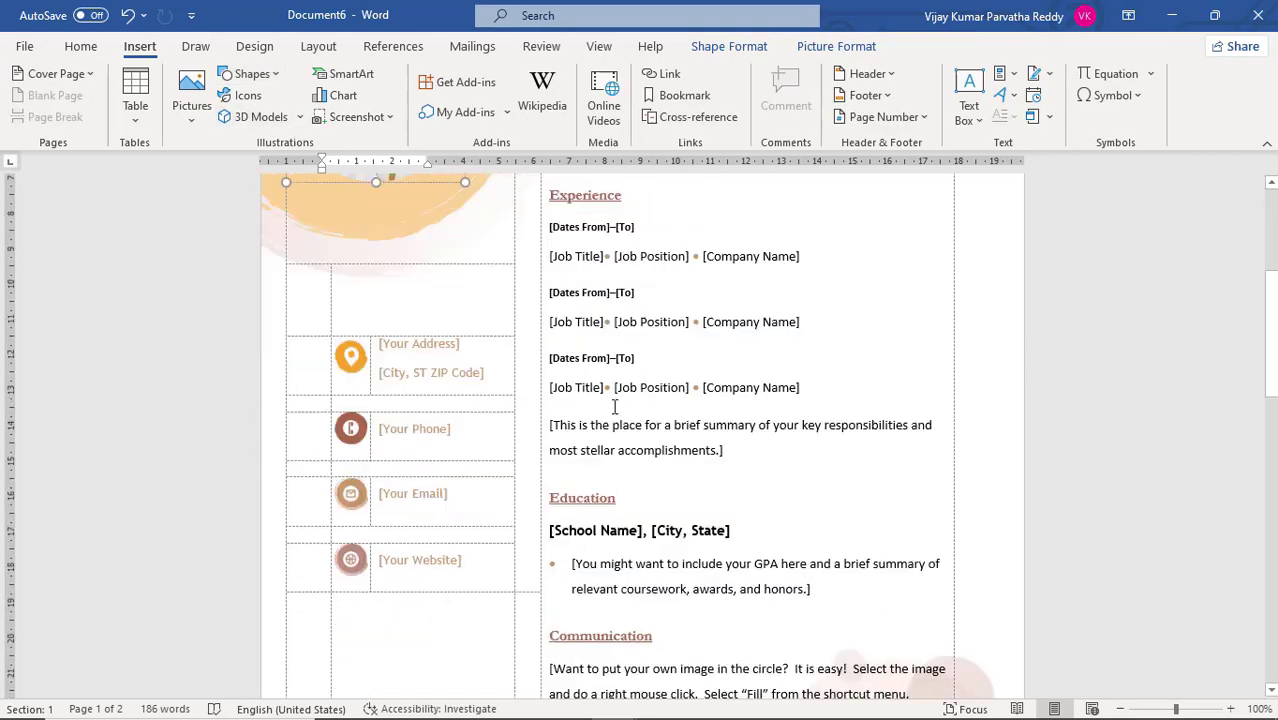
scroll(613, 410, down, 3)
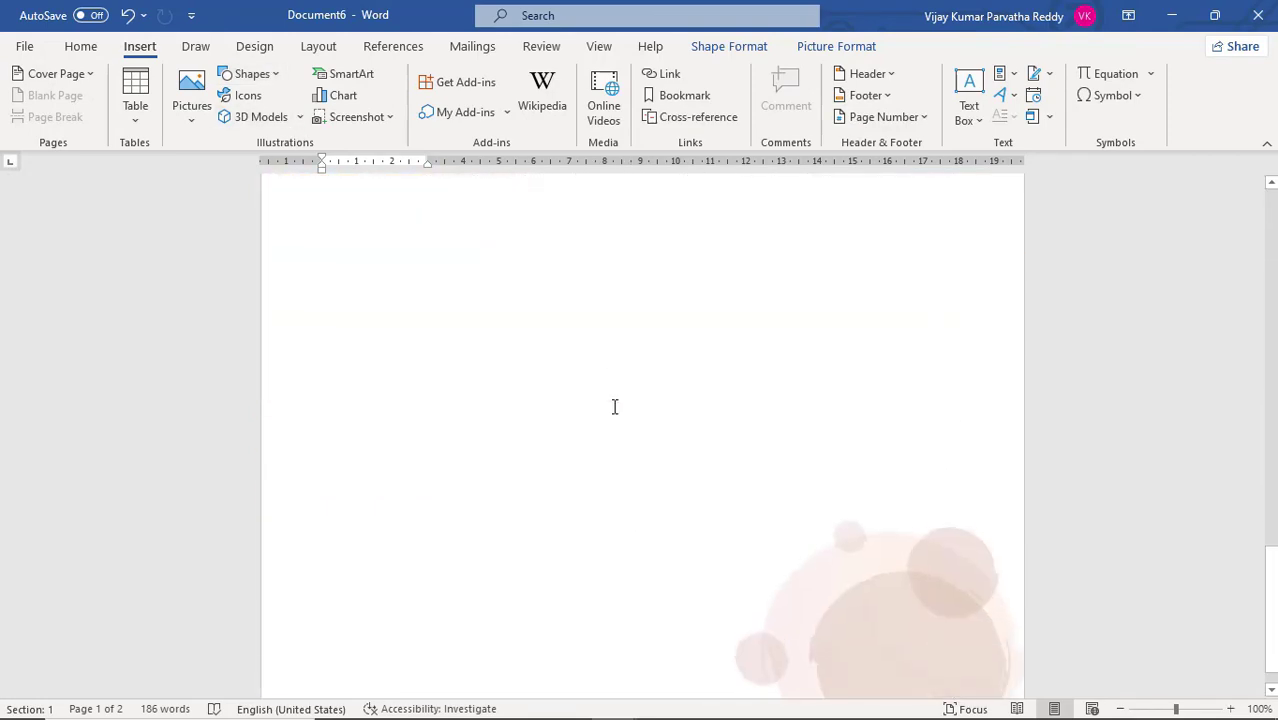
click(537, 277)
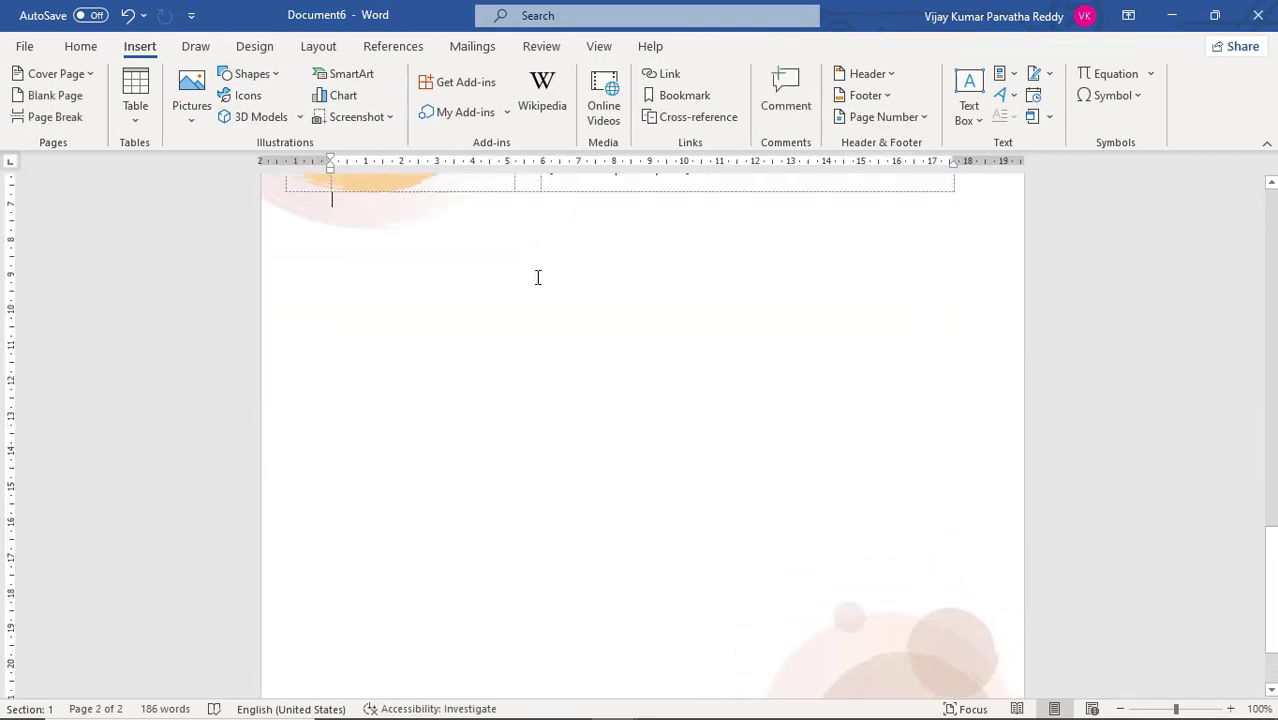
click(271, 79)
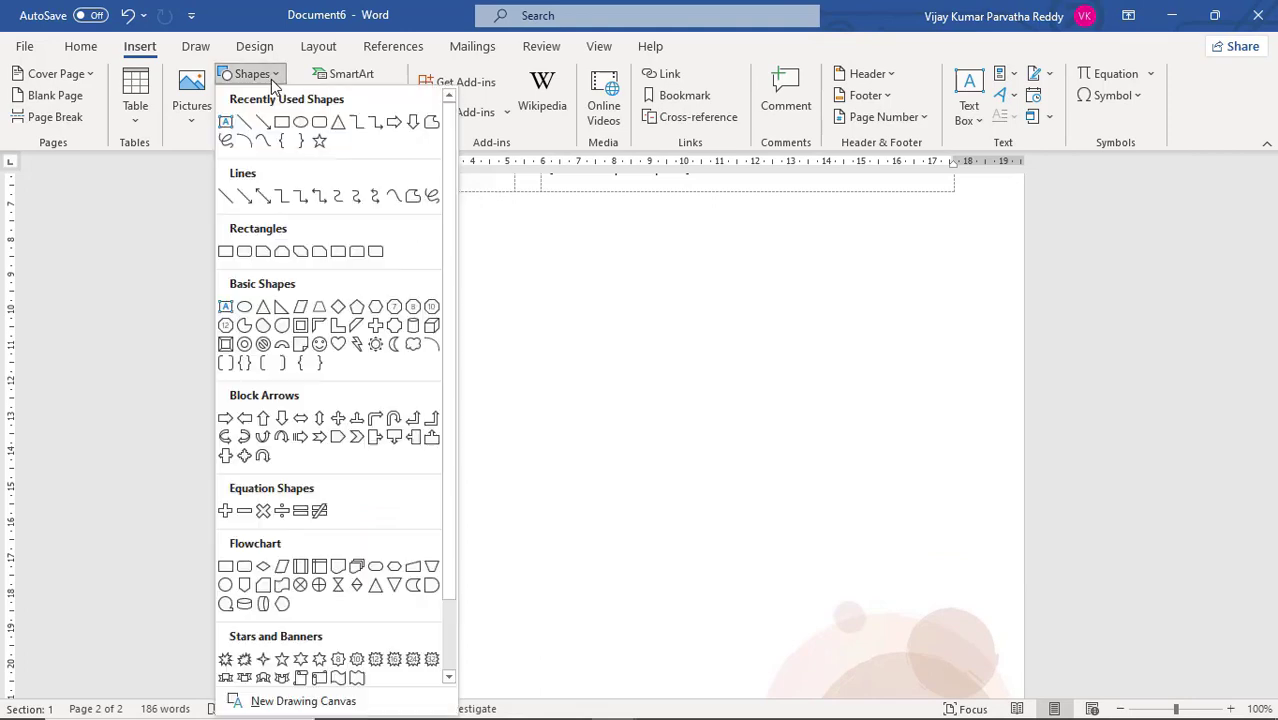
click(300, 121)
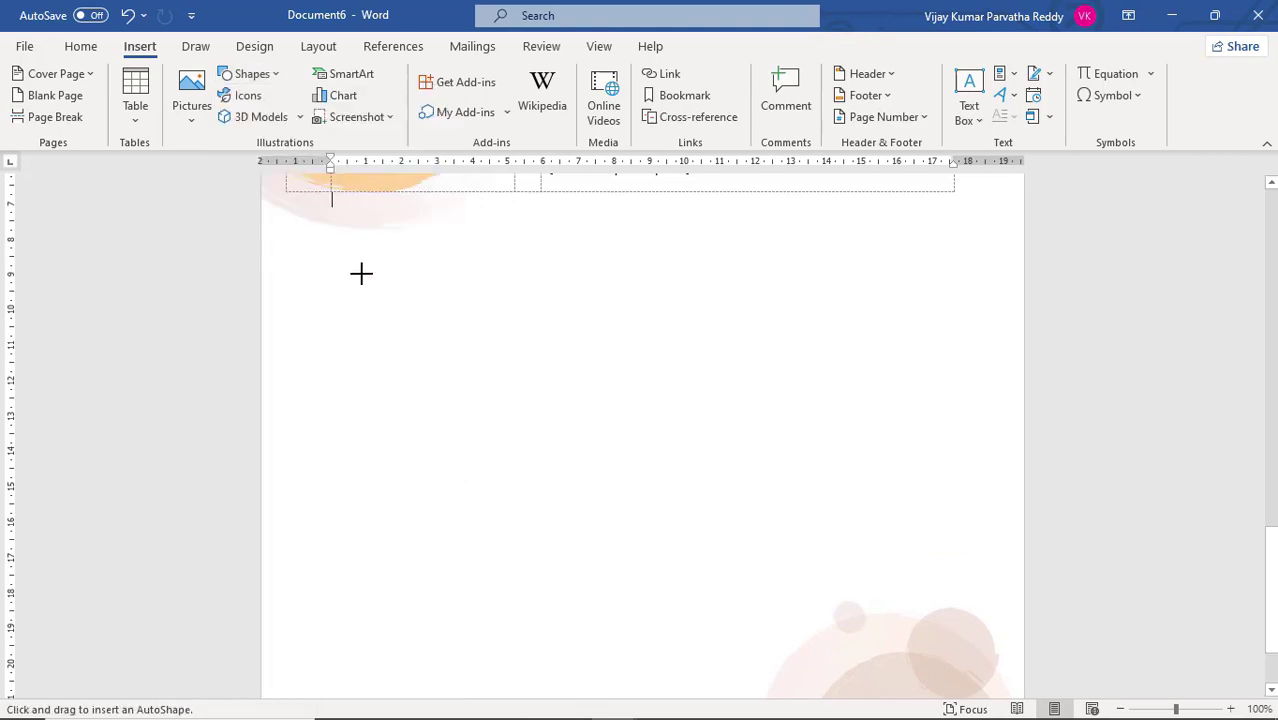
drag(360, 272, 528, 404)
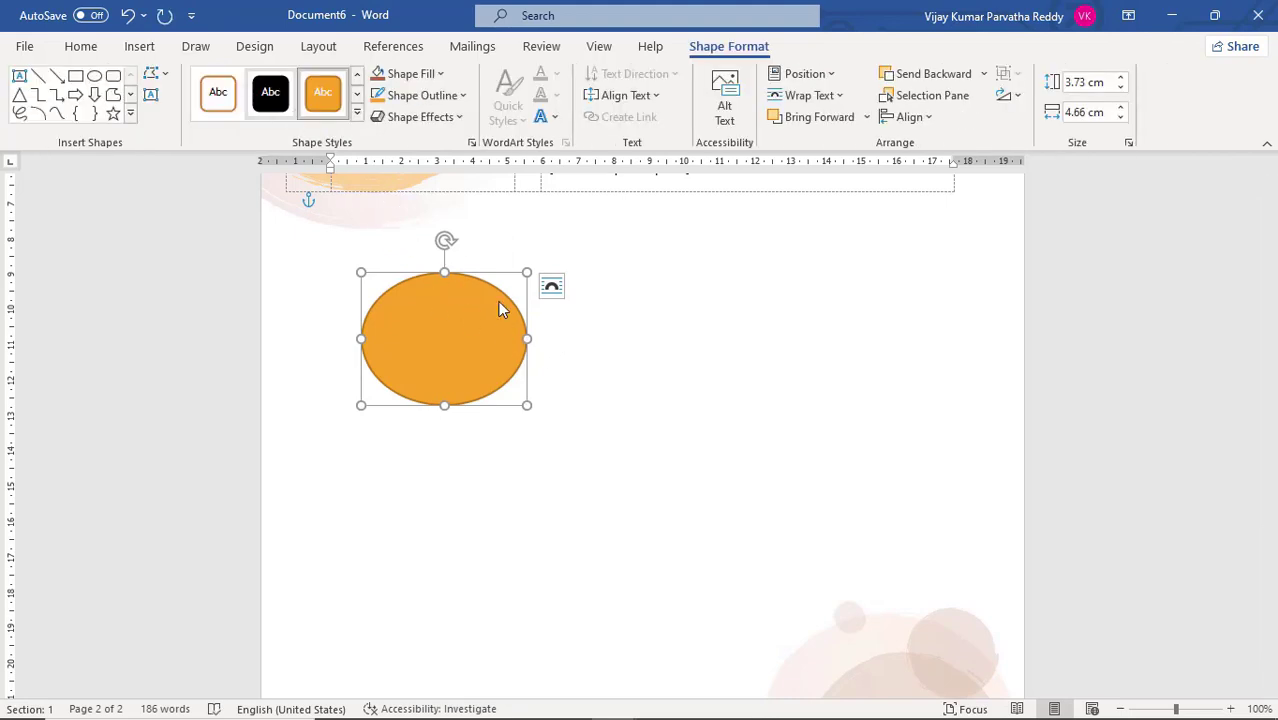
Draw a five-point star about 5.7 cm wide and 4.1 cm high beside the oval on page 2
scroll(585, 308, up, 1)
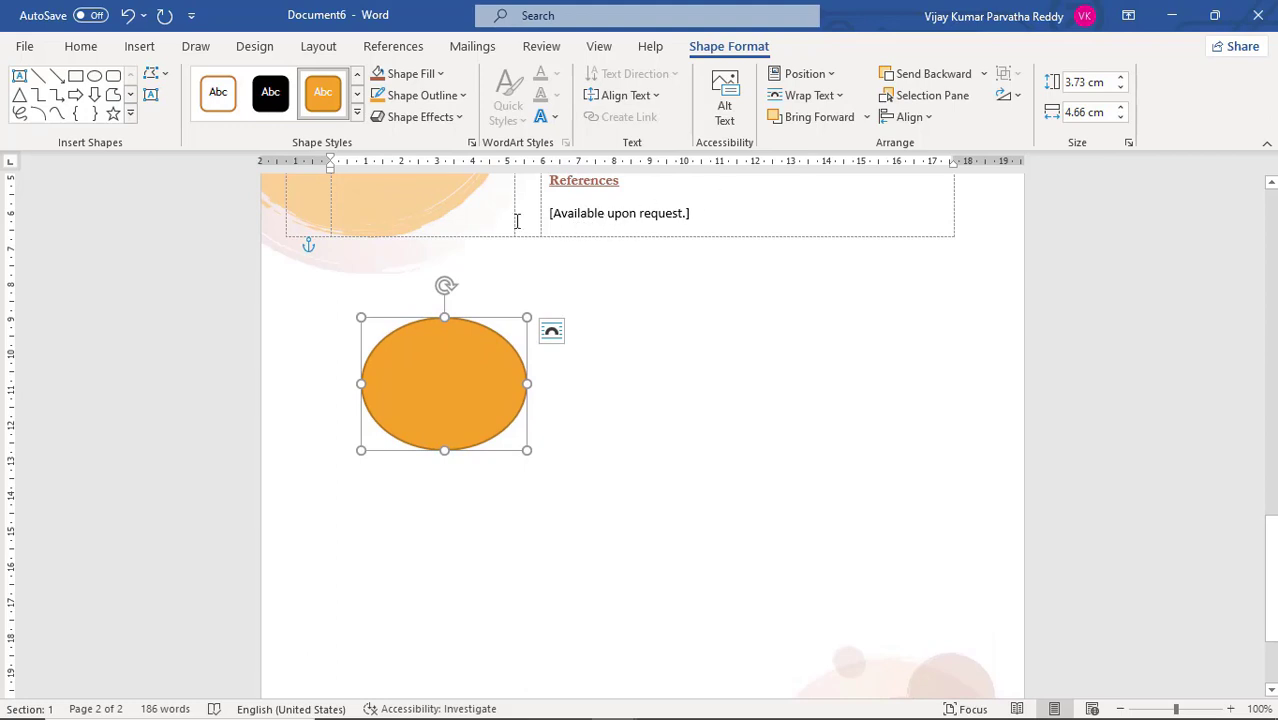
click(142, 47)
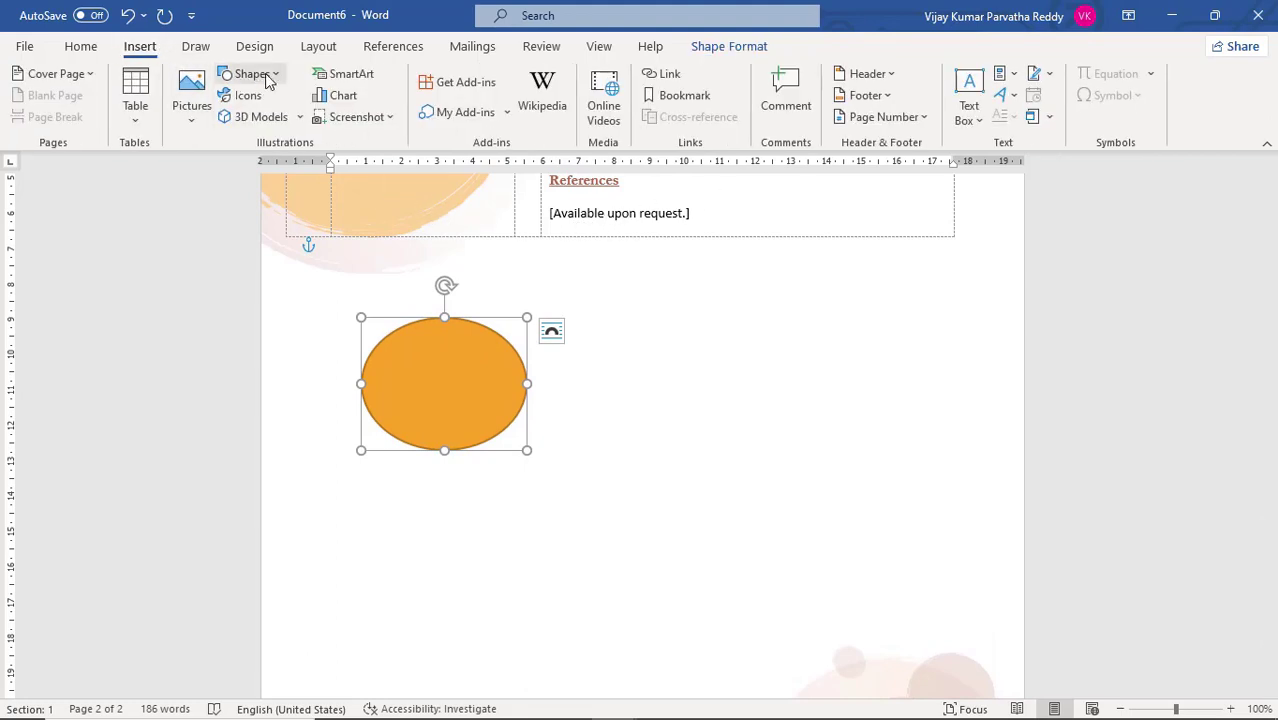
click(252, 74)
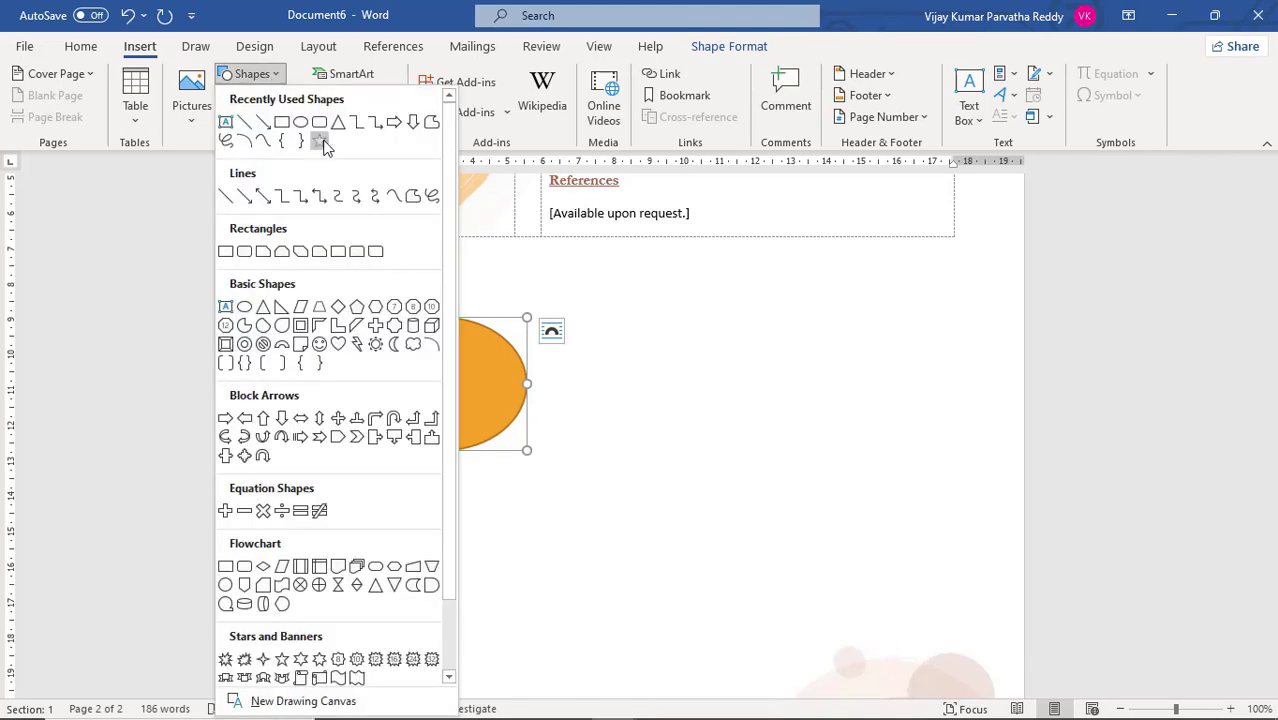
click(320, 141)
drag(624, 325, 826, 471)
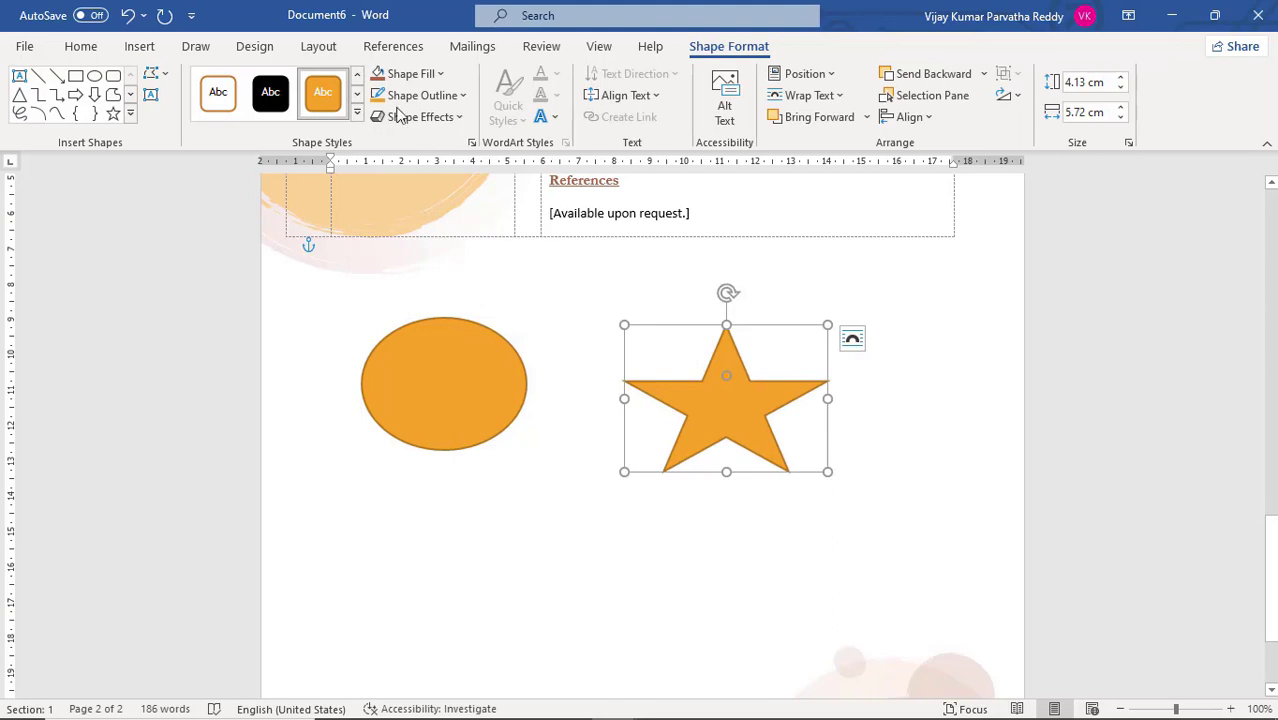
Apply the Glossy theme effect to the document's shapes and check the oval and star
click(270, 50)
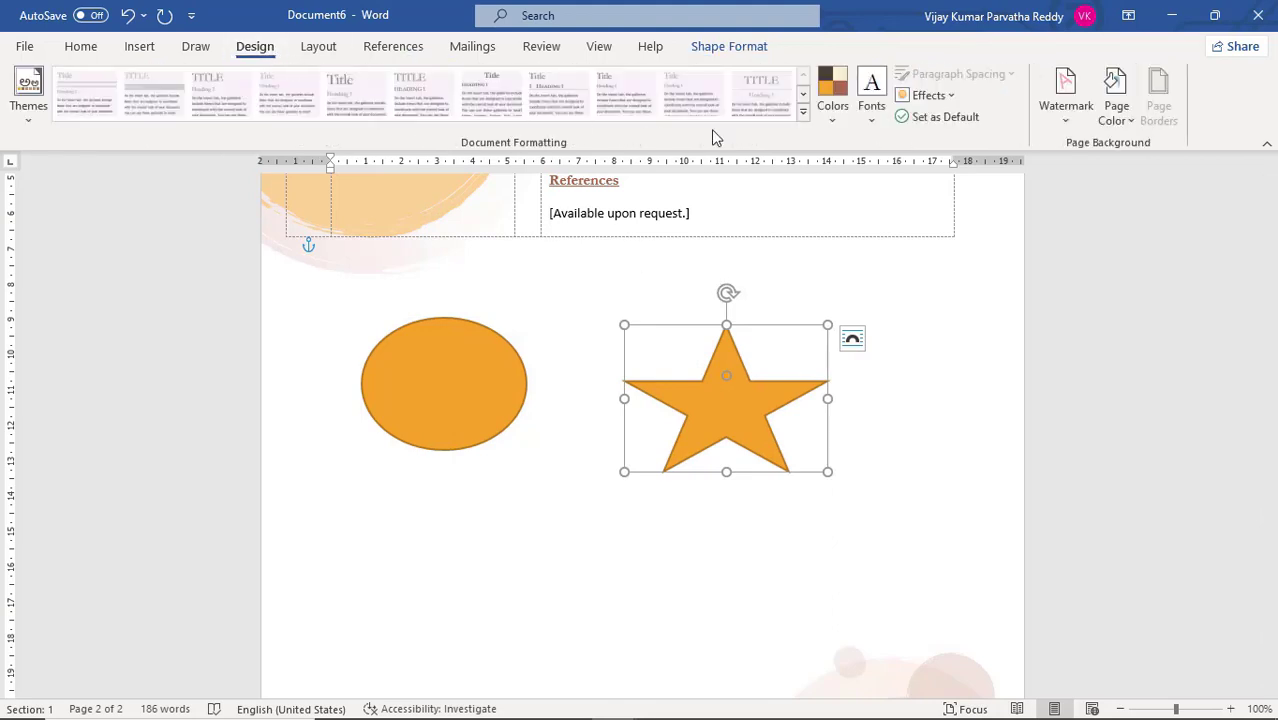
click(953, 100)
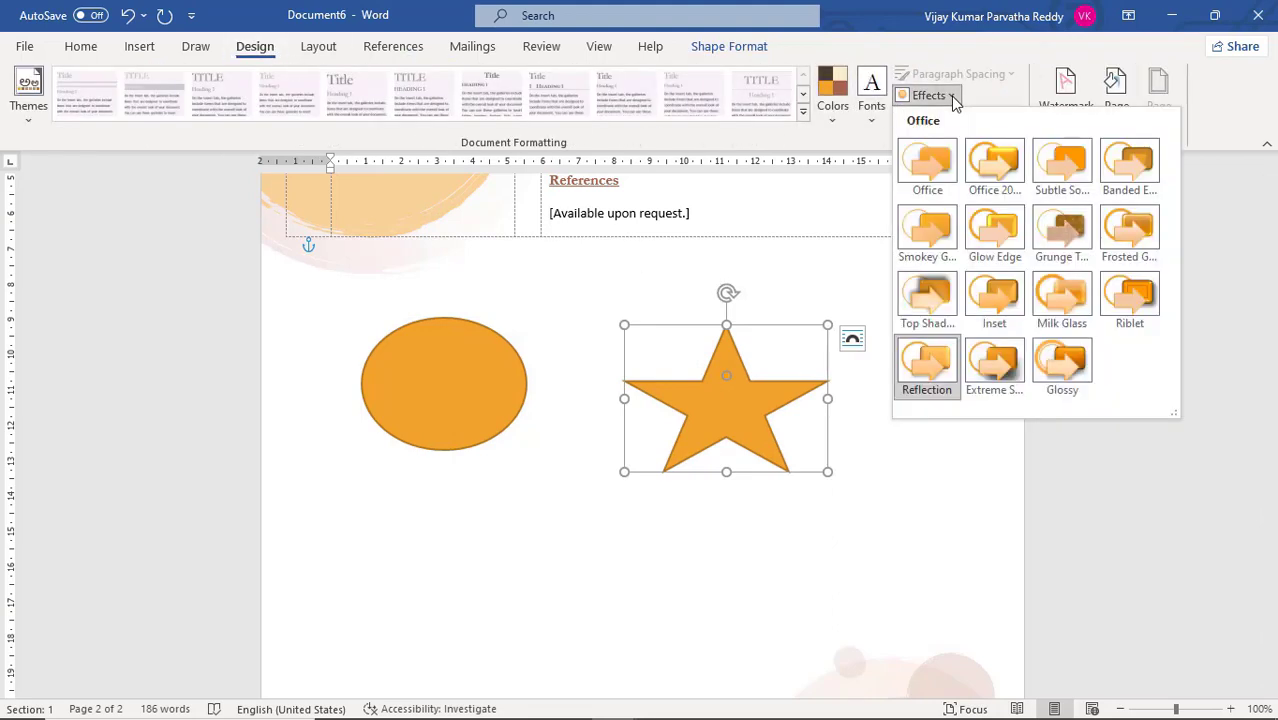
click(571, 485)
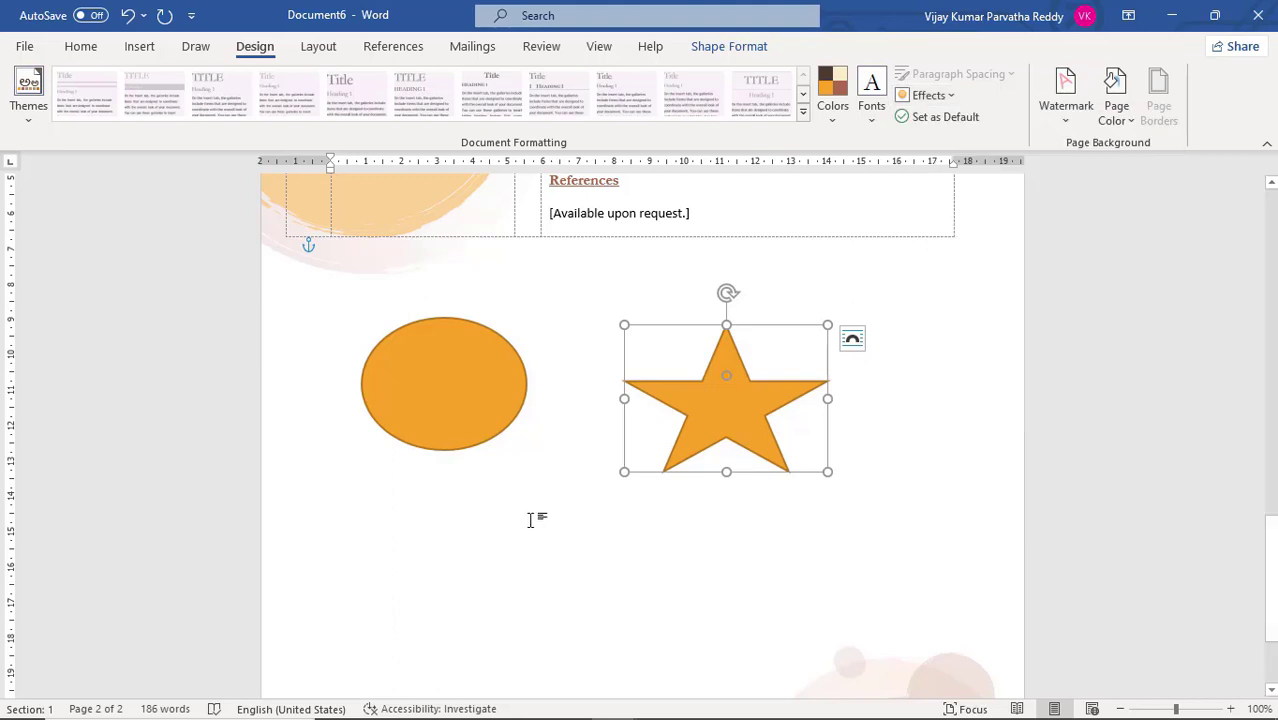
click(491, 527)
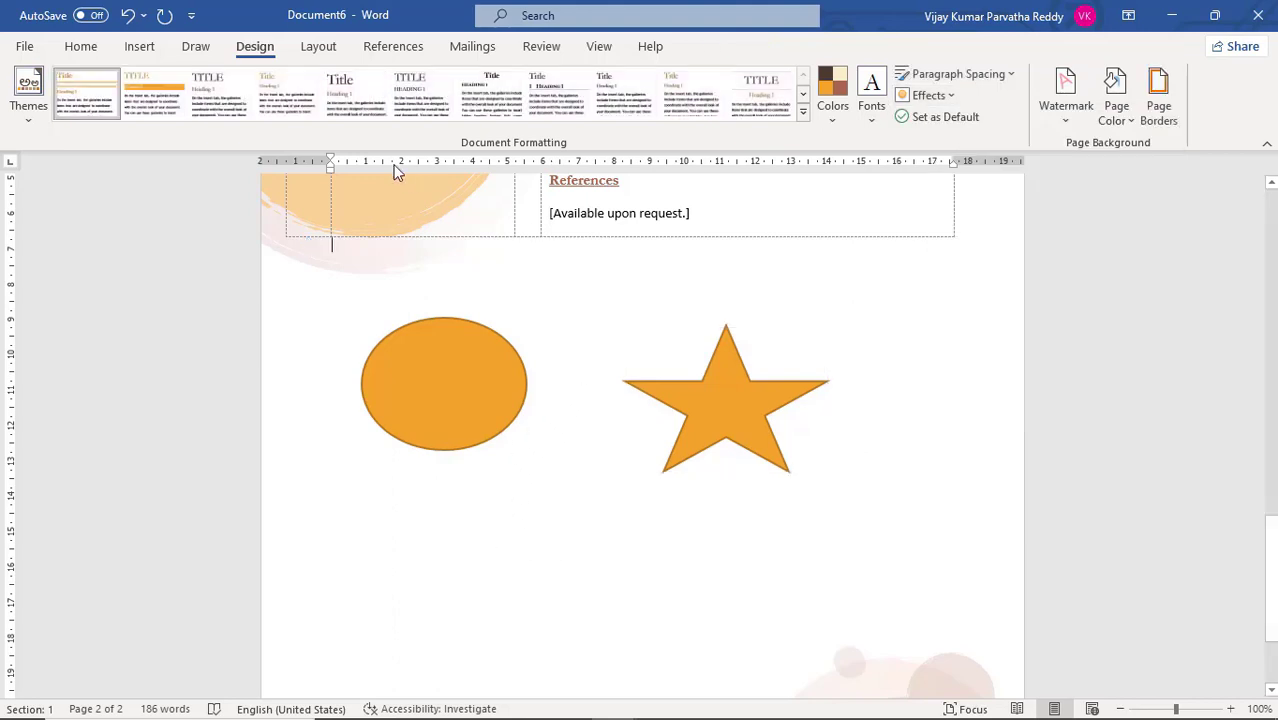
click(946, 98)
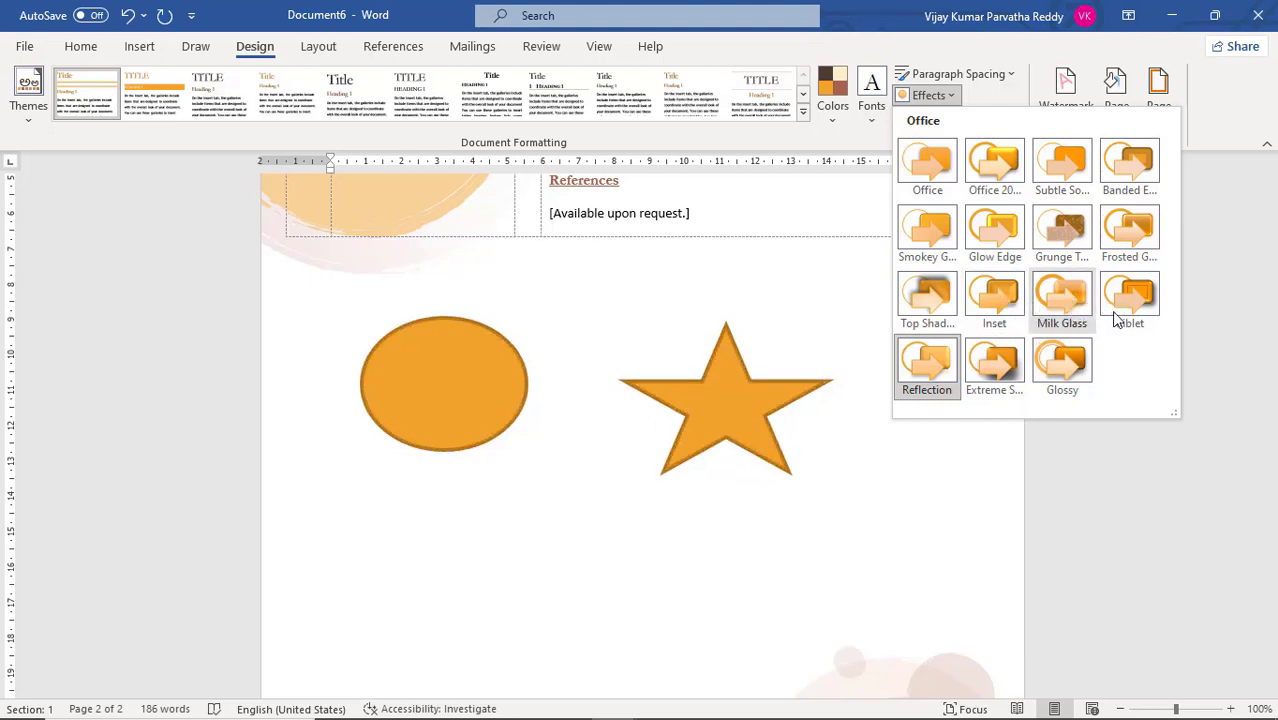
click(1043, 364)
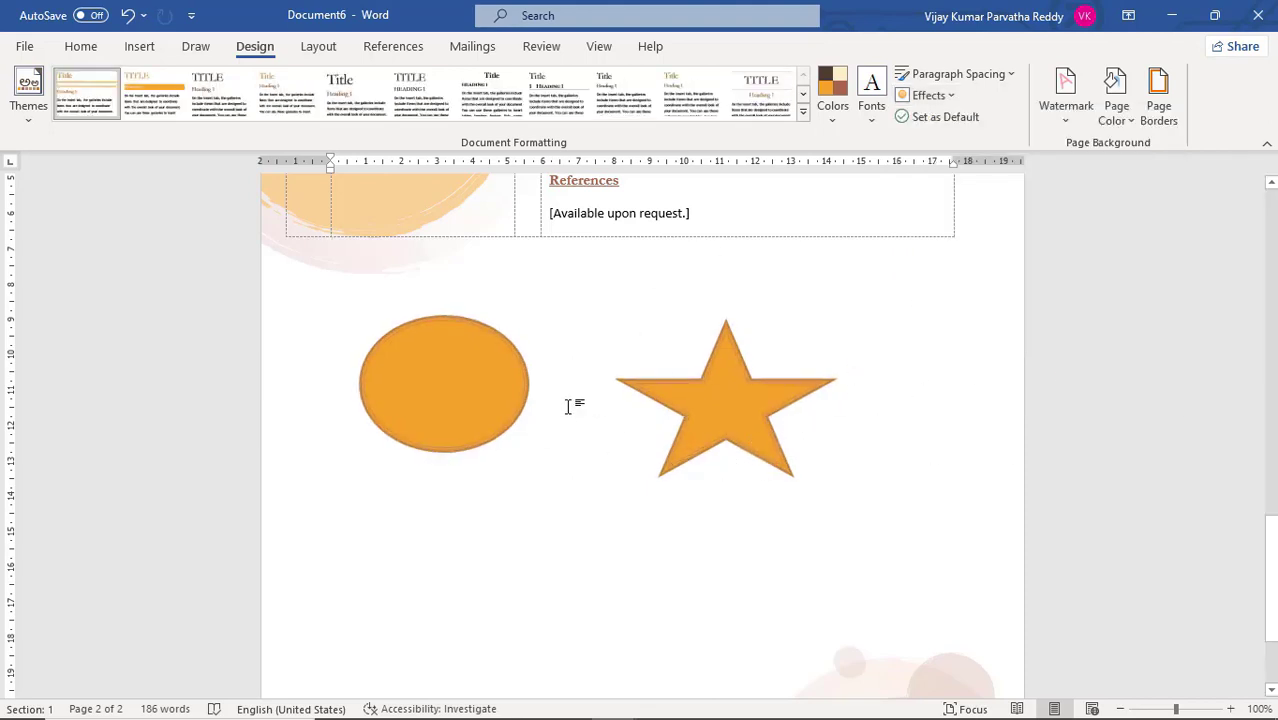
scroll(586, 372, up, 2)
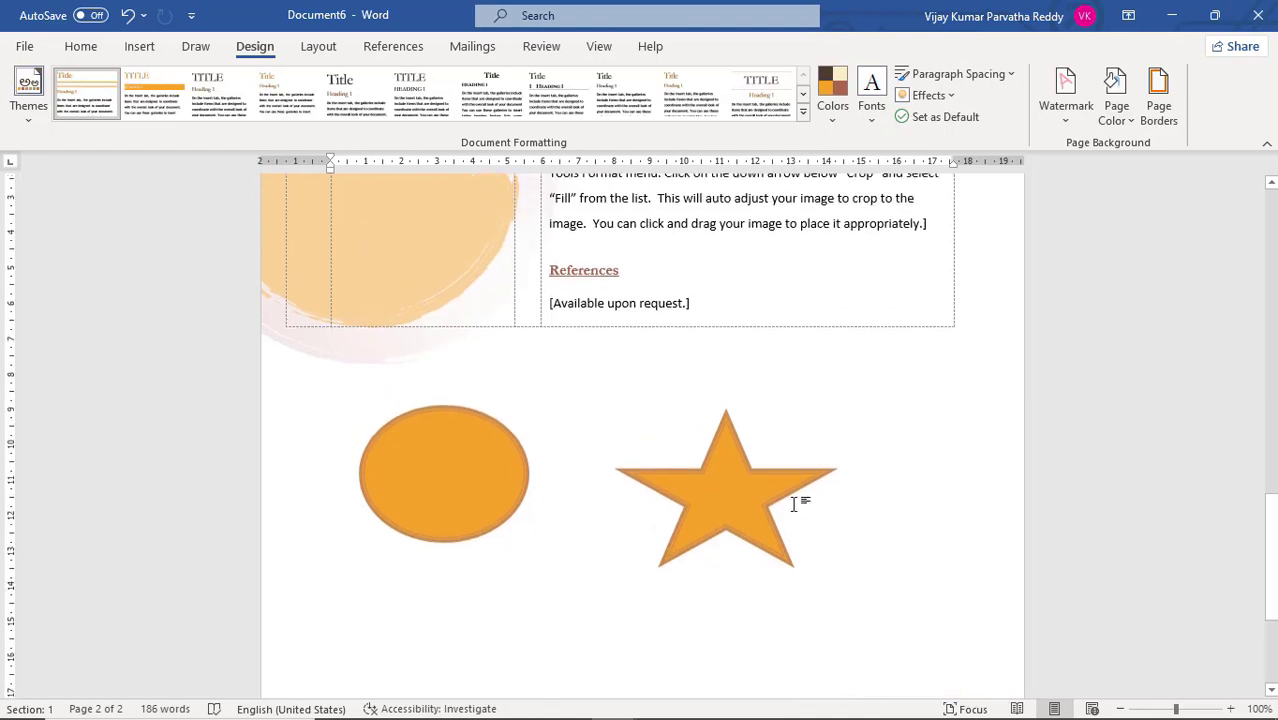
click(145, 48)
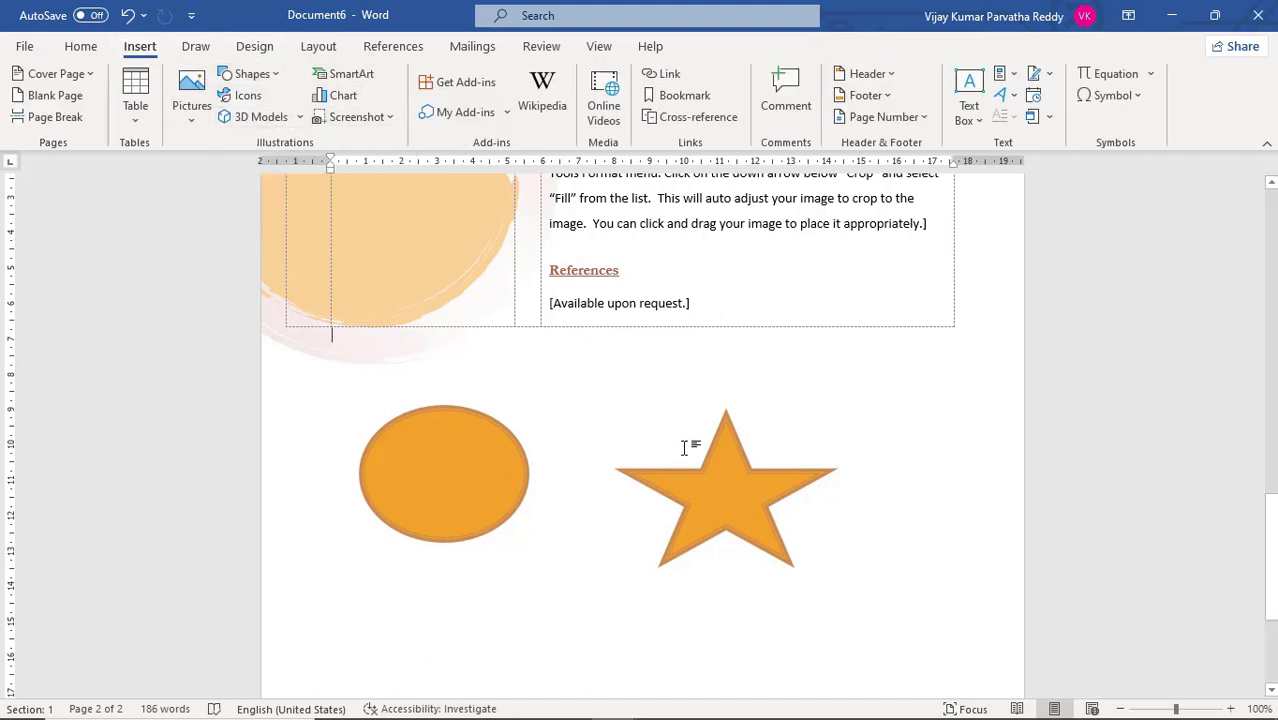
click(446, 453)
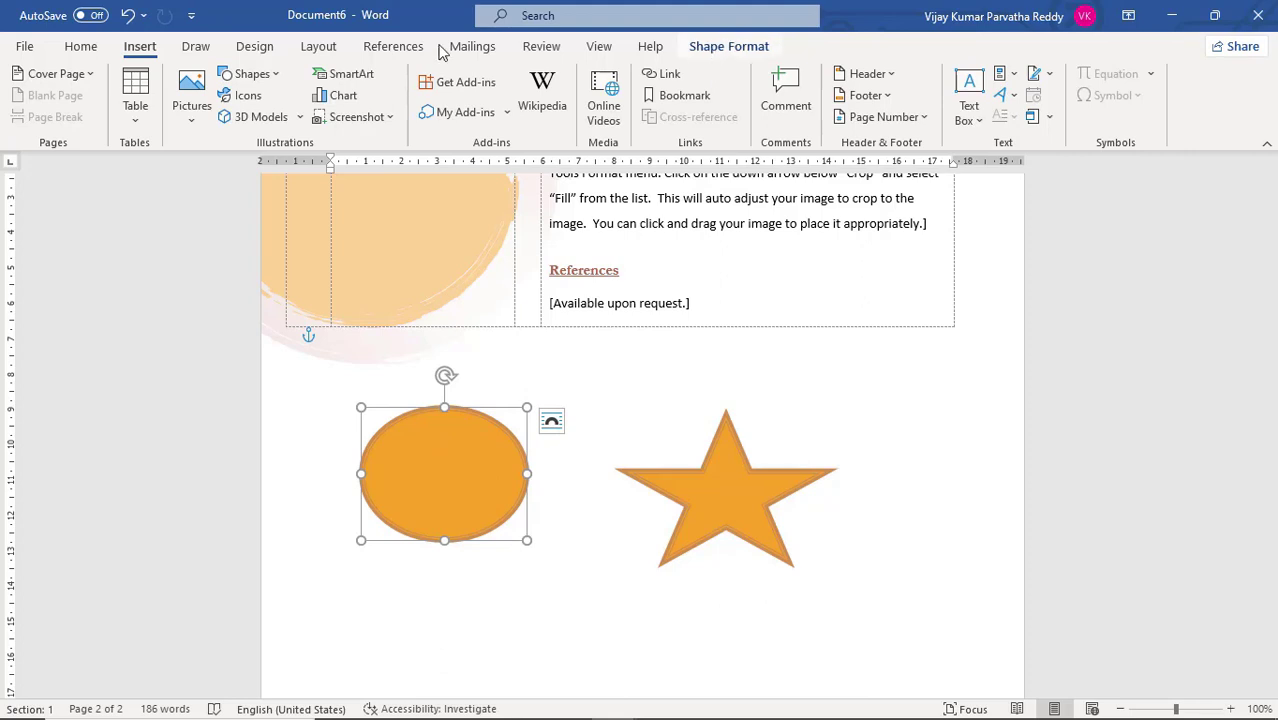
click(258, 48)
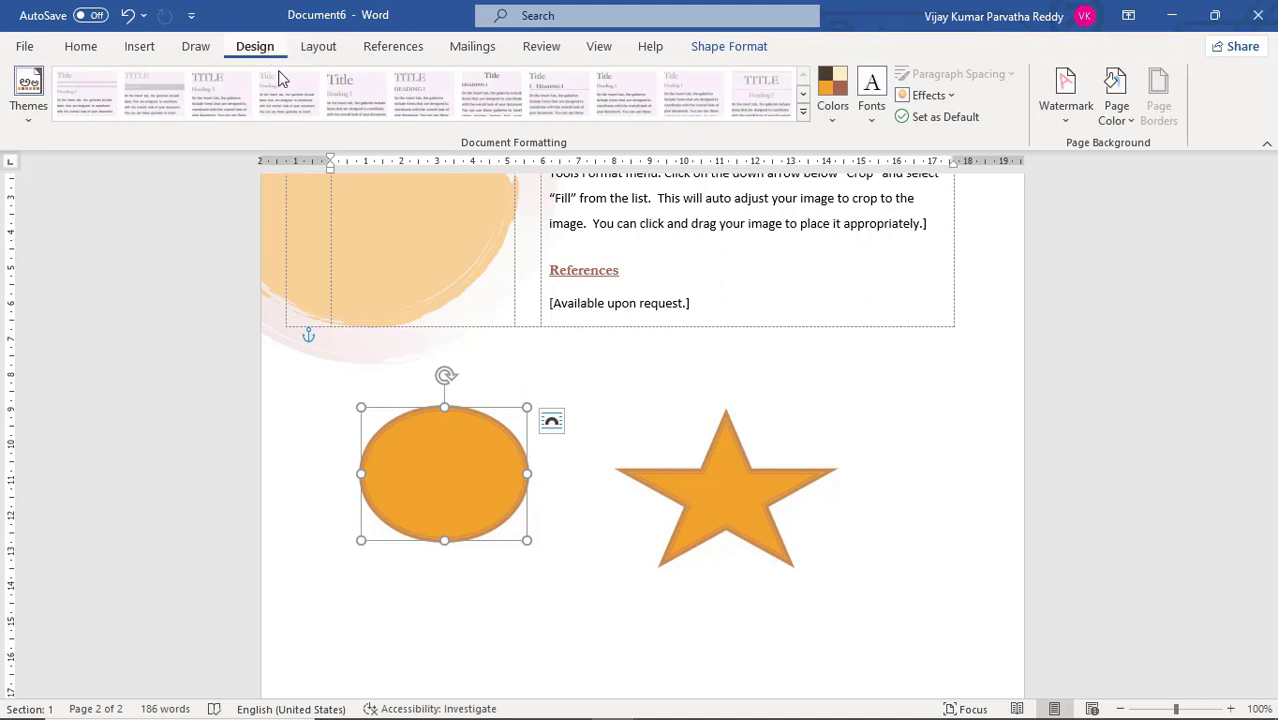
click(561, 566)
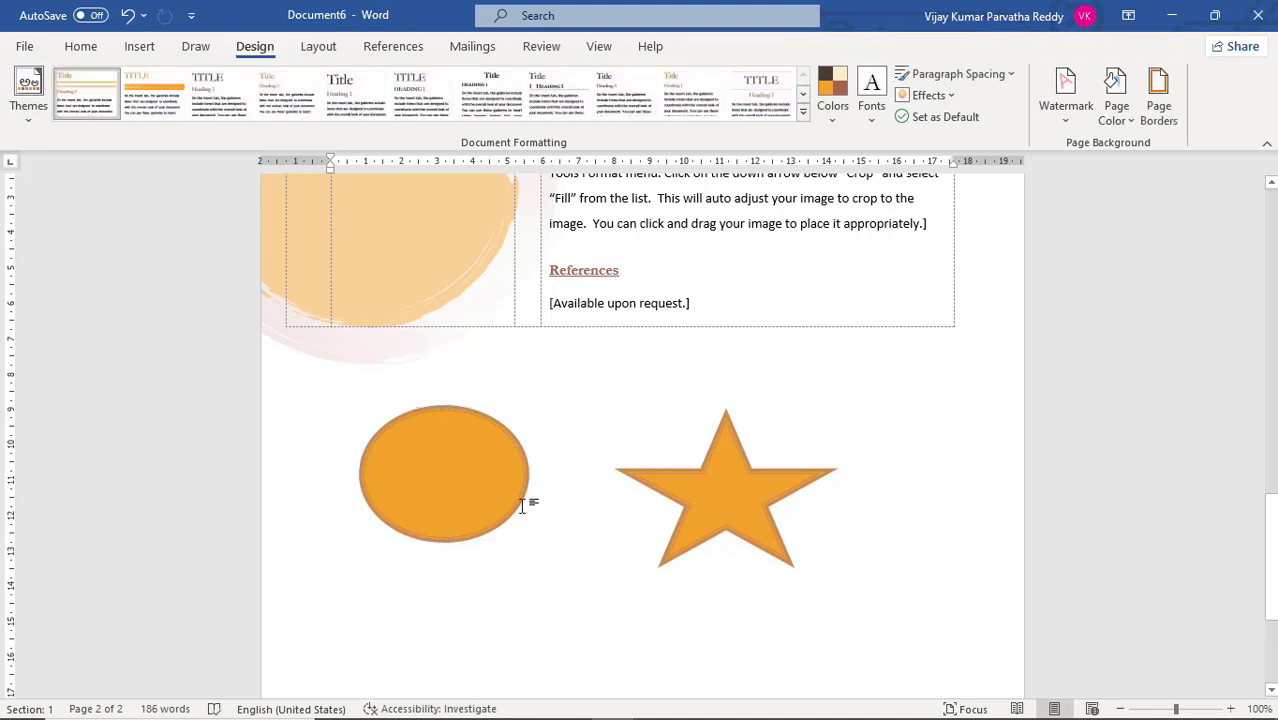
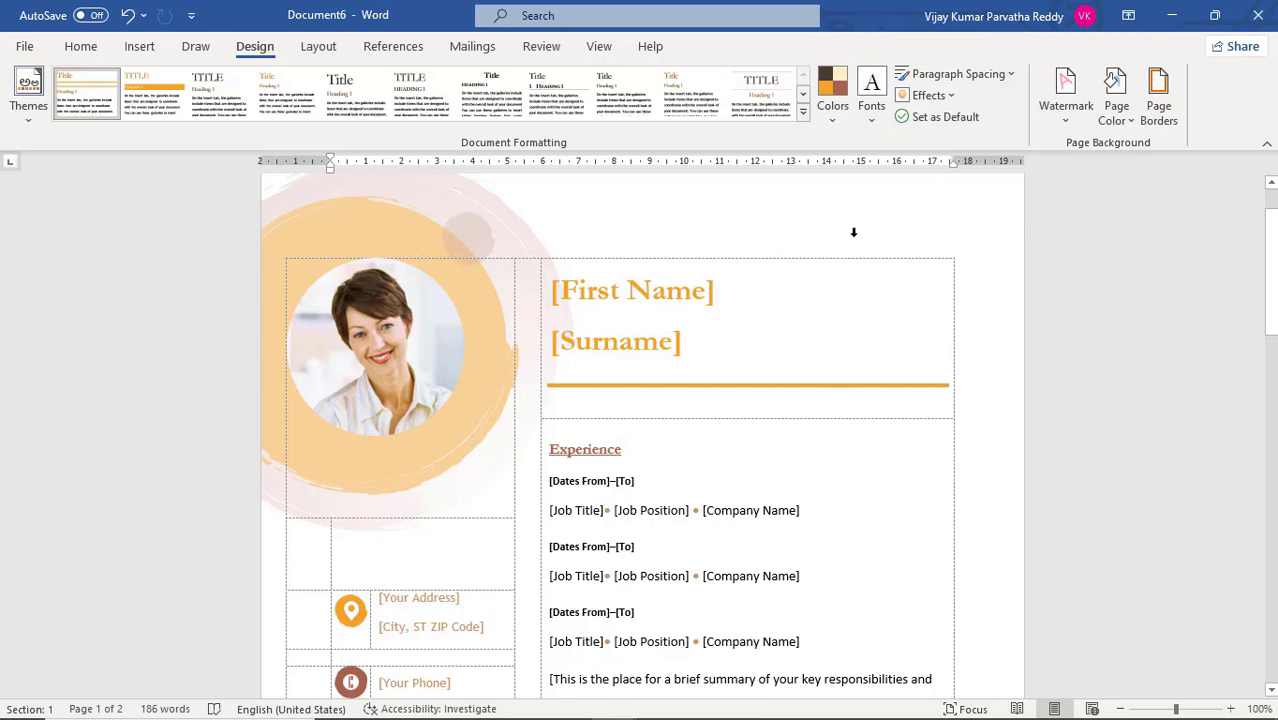
Add the DO NOT COPY 1 watermark to the resume and check it on both pages
scroll(853, 232, down, 3)
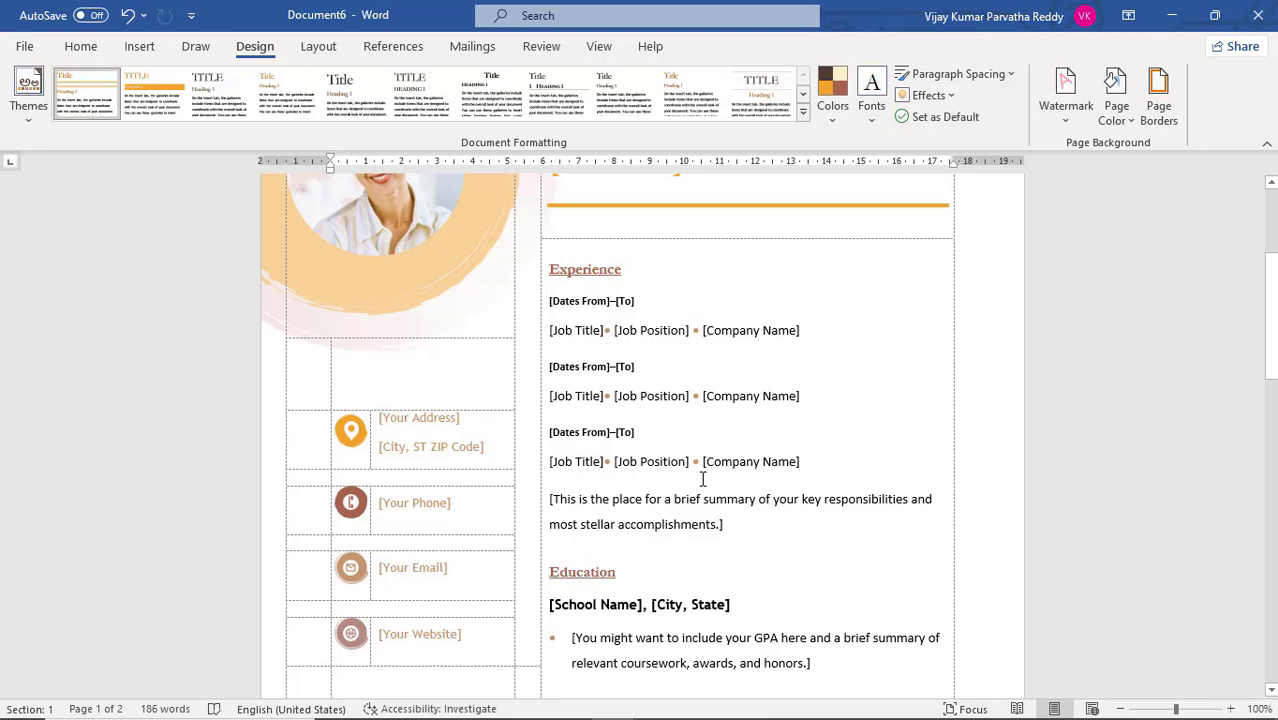
click(1065, 110)
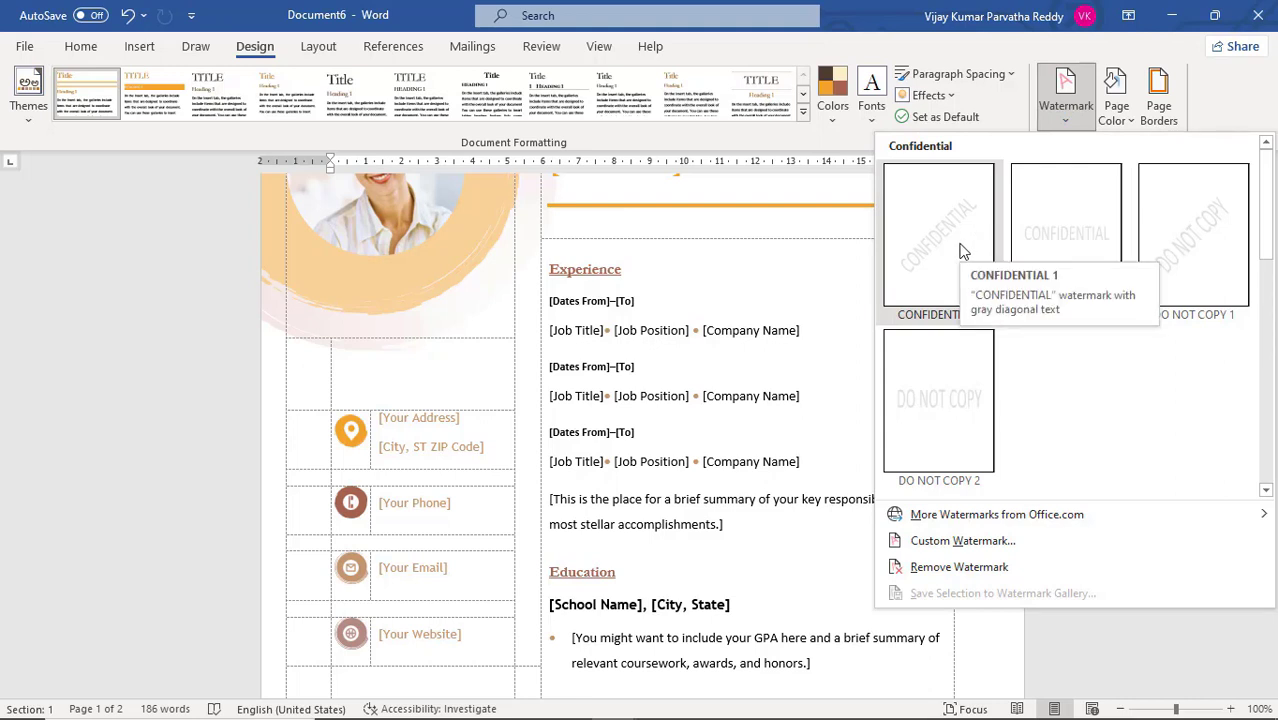
click(1200, 262)
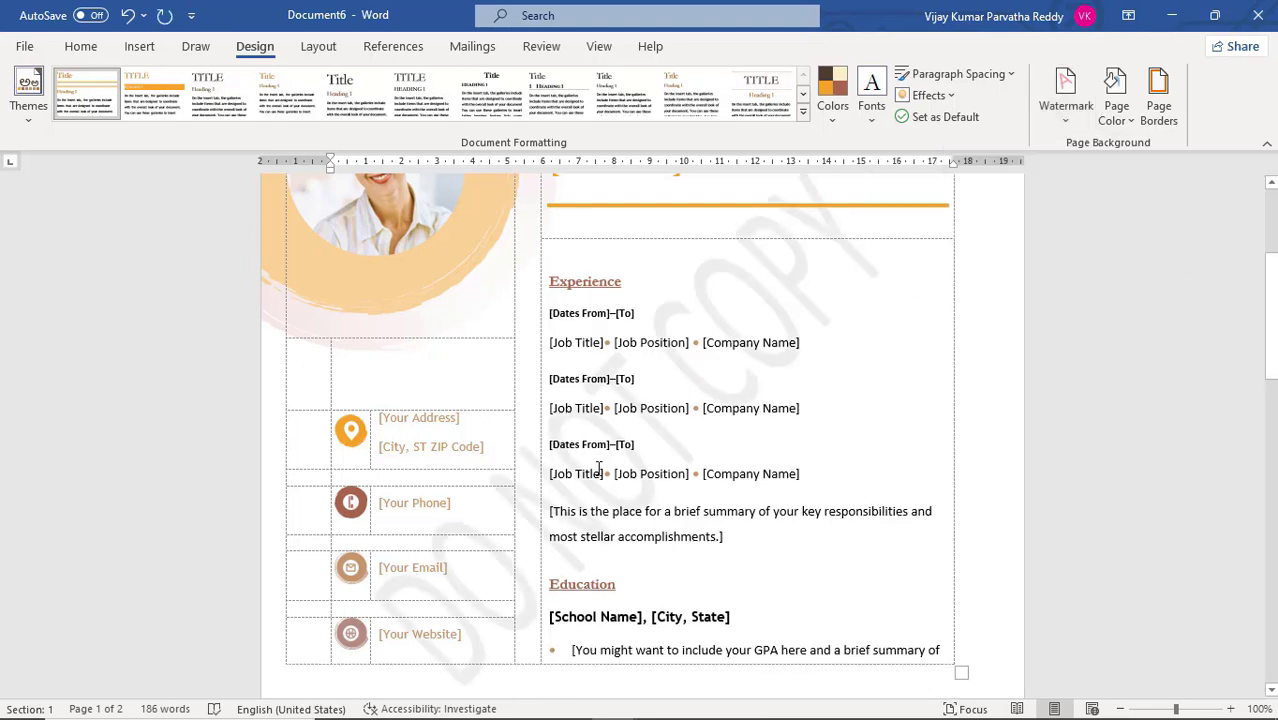
scroll(710, 453, down, 8)
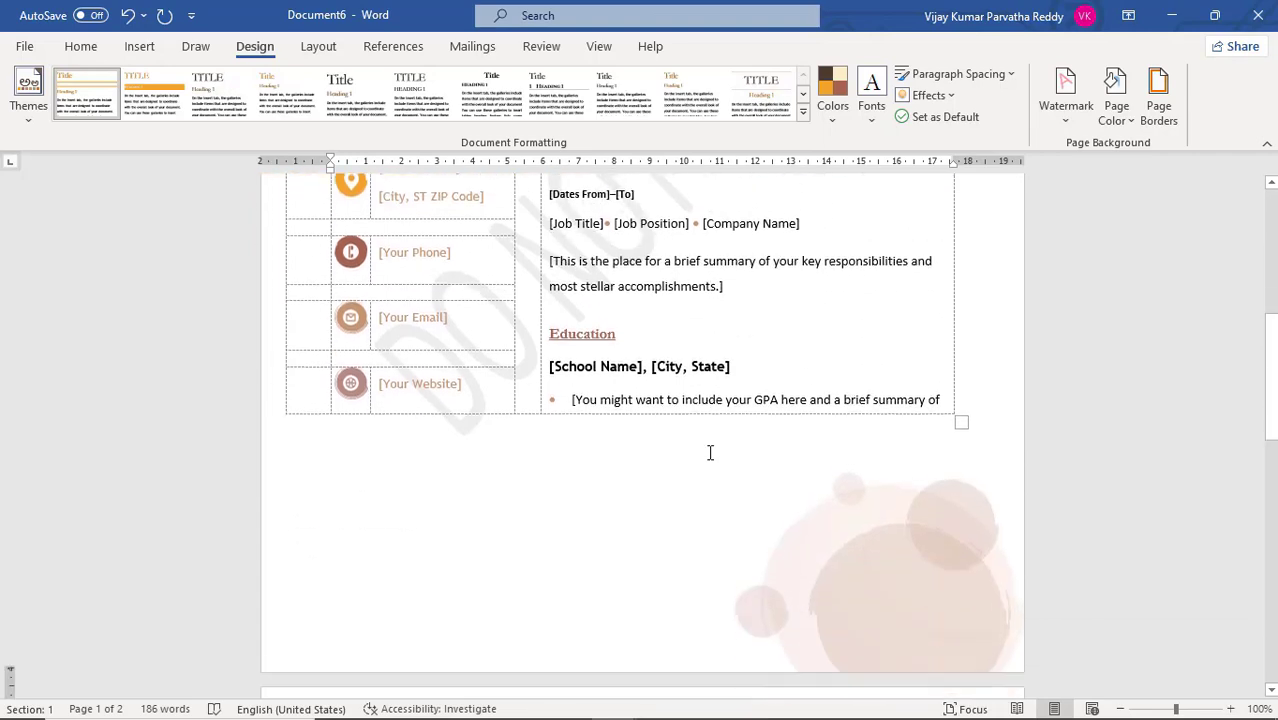
scroll(710, 458, down, 3)
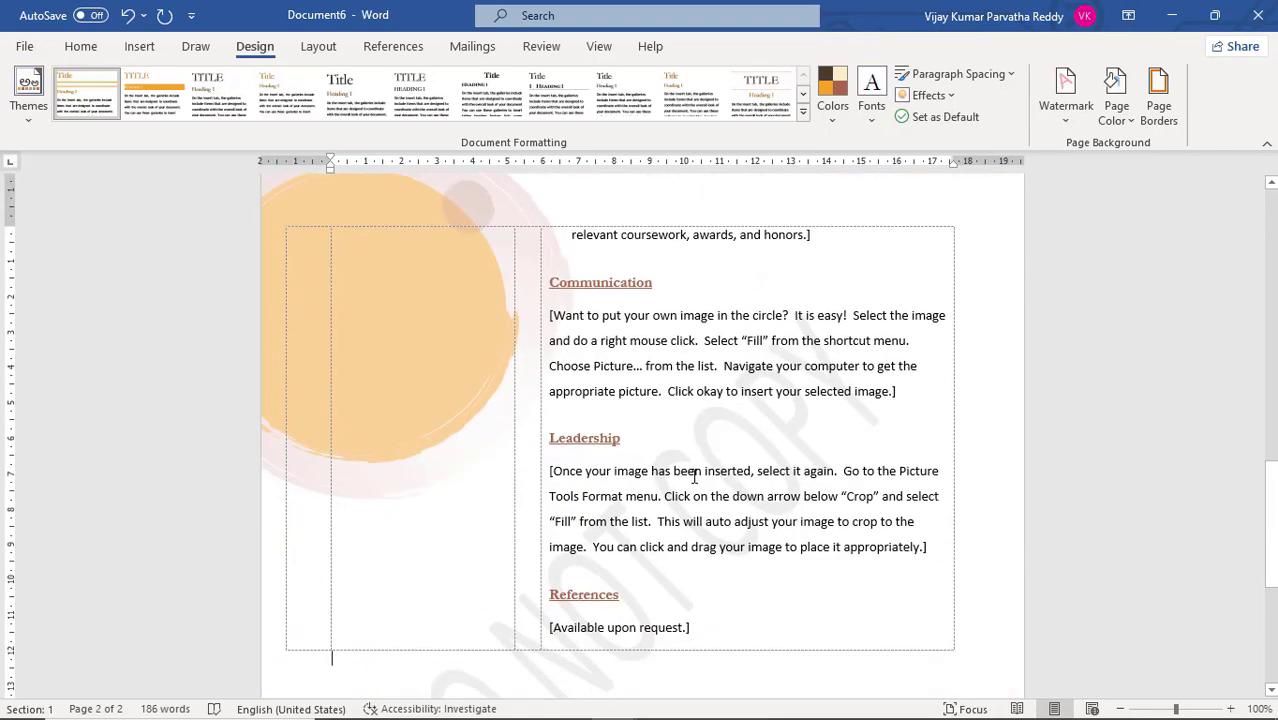
scroll(720, 453, up, 12)
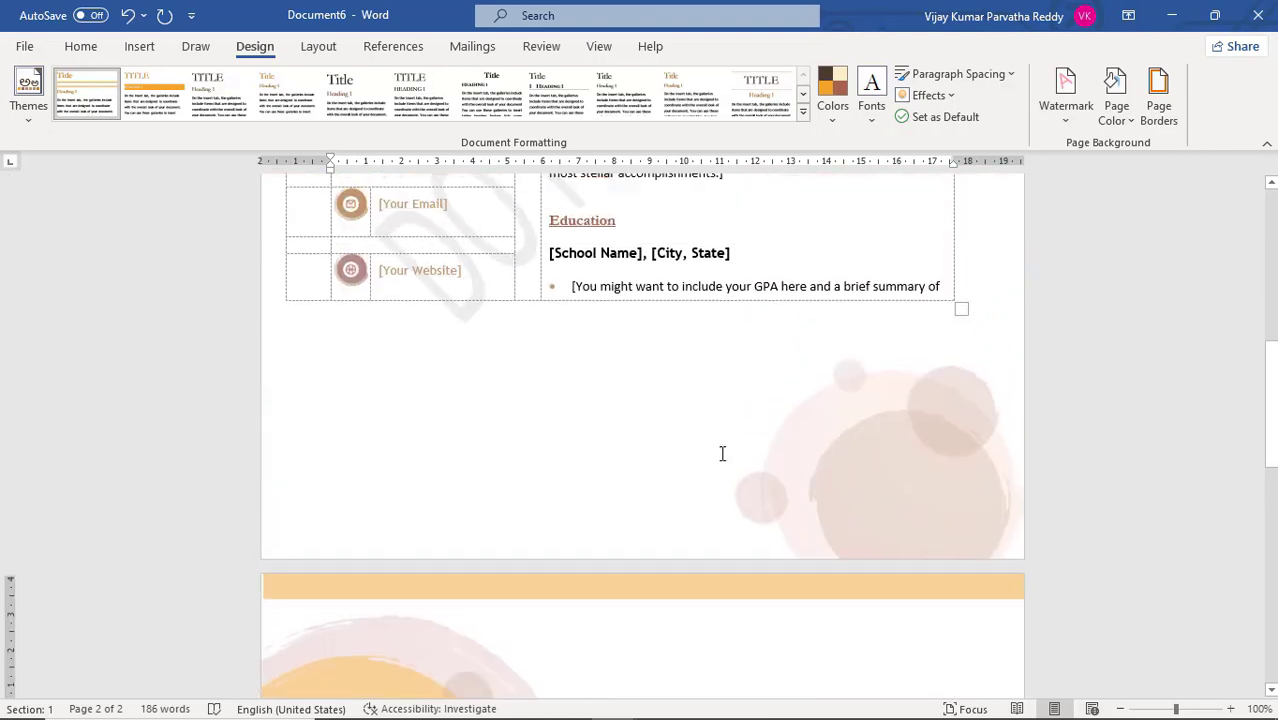
scroll(730, 452, up, 2)
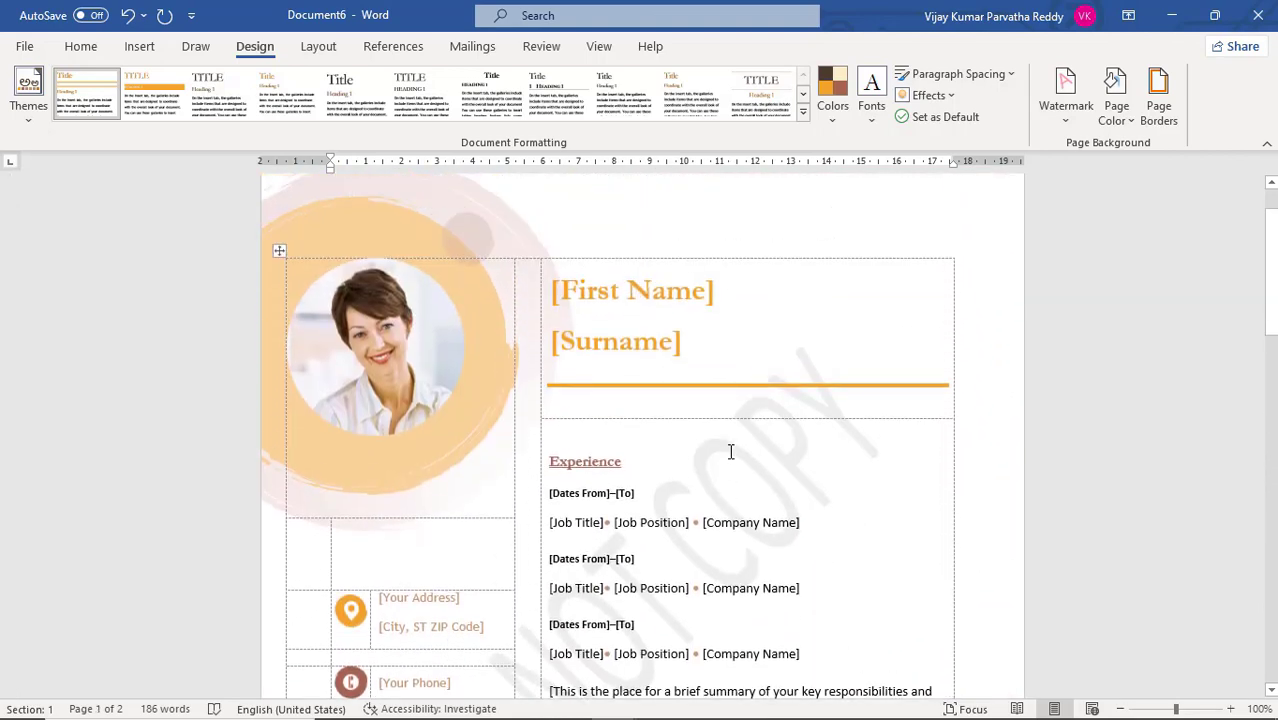
Replace the watermark text with "EDUSOFT LEARNING SYSTEMS" in the custom watermark settings
click(1066, 122)
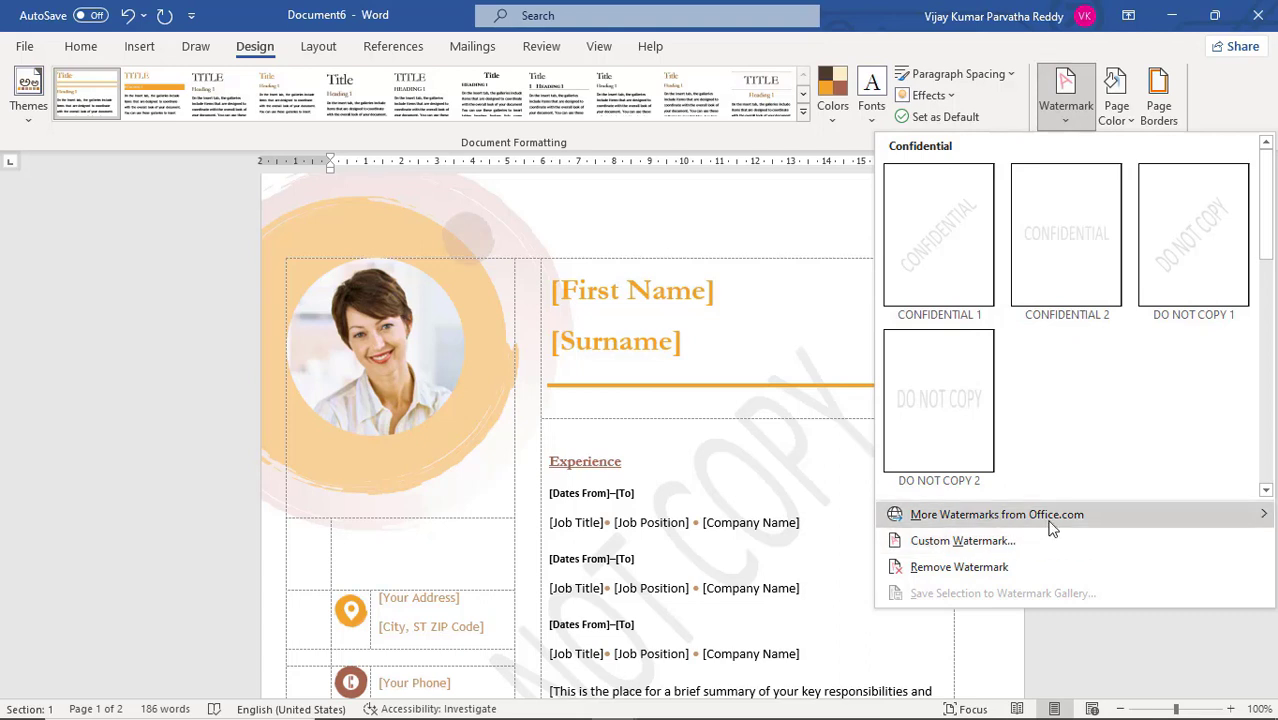
mouse_move(1052, 529)
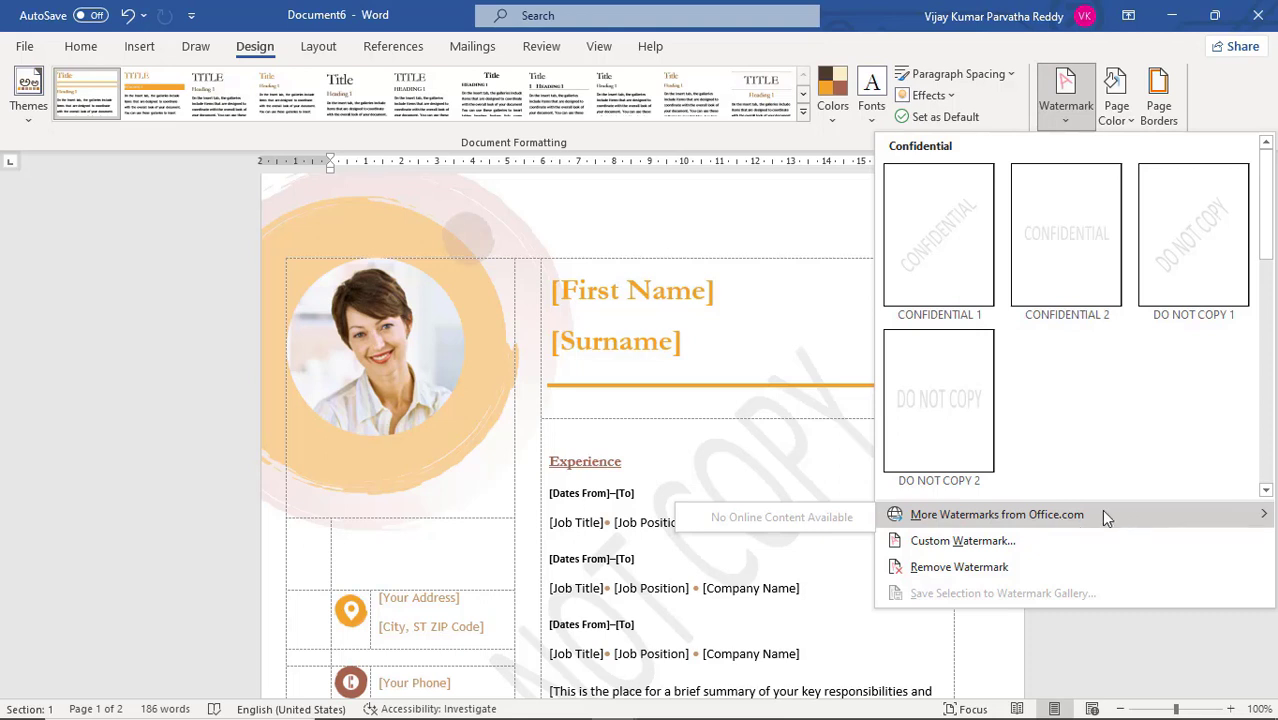
click(1043, 542)
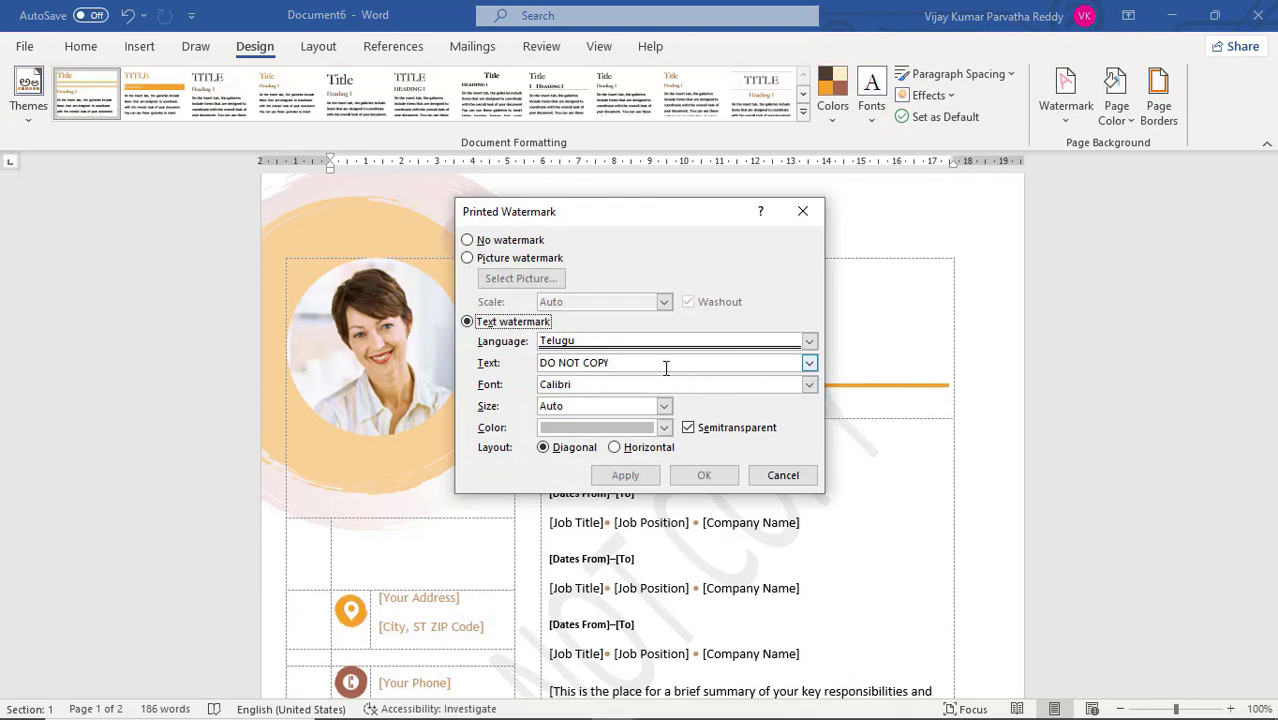
drag(666, 368, 540, 362)
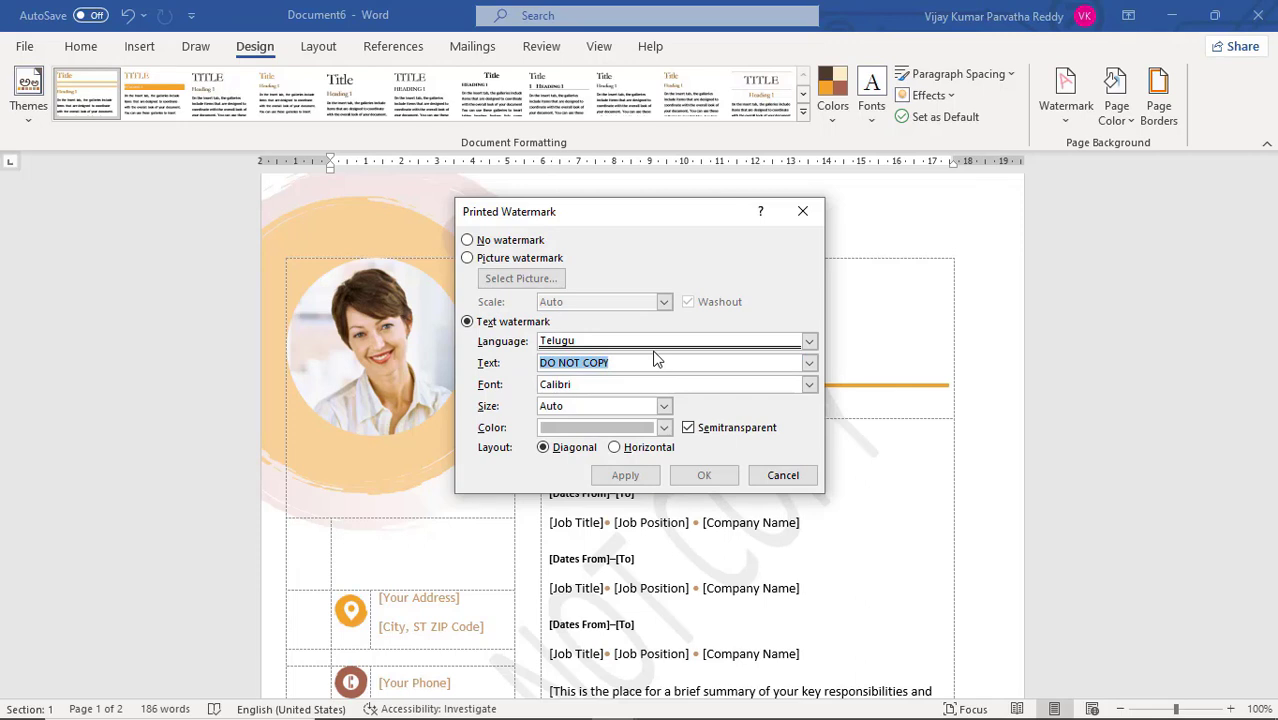
text(EDUSOF)
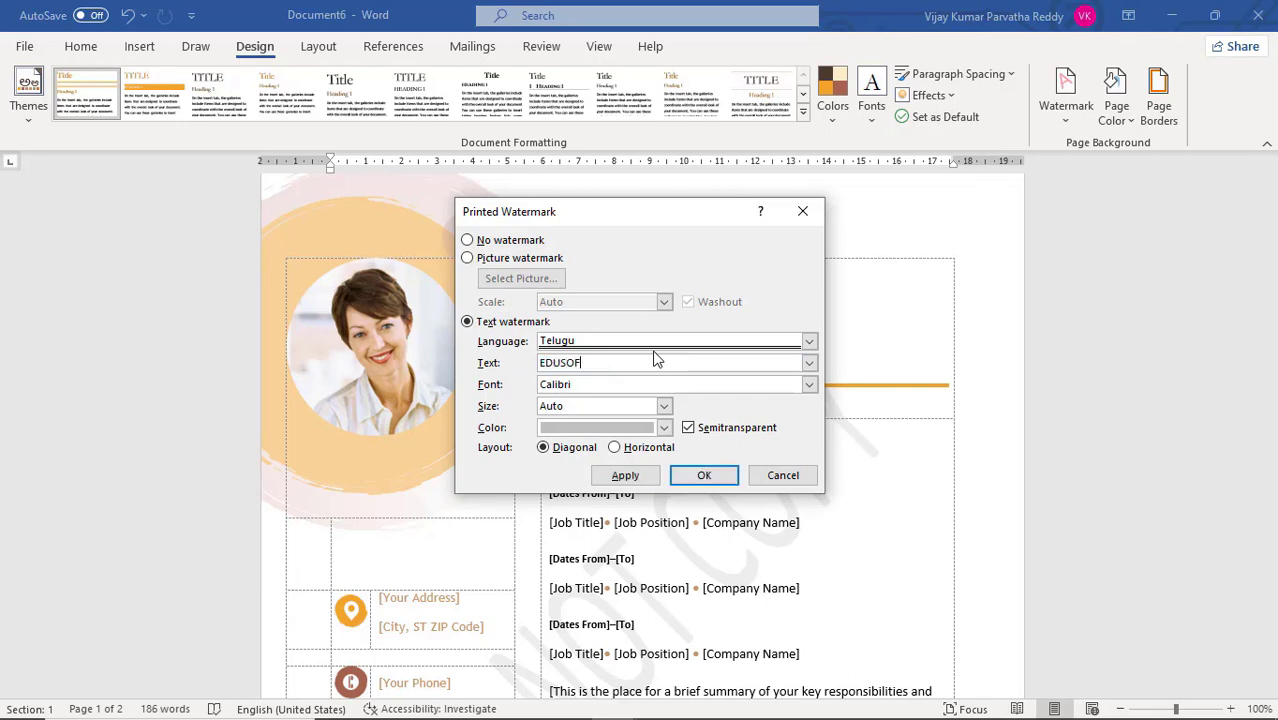
text(T LEARNING SYSTEMS)
Set the text watermark's color to light blue and apply the diagonal watermark to the document
click(665, 428)
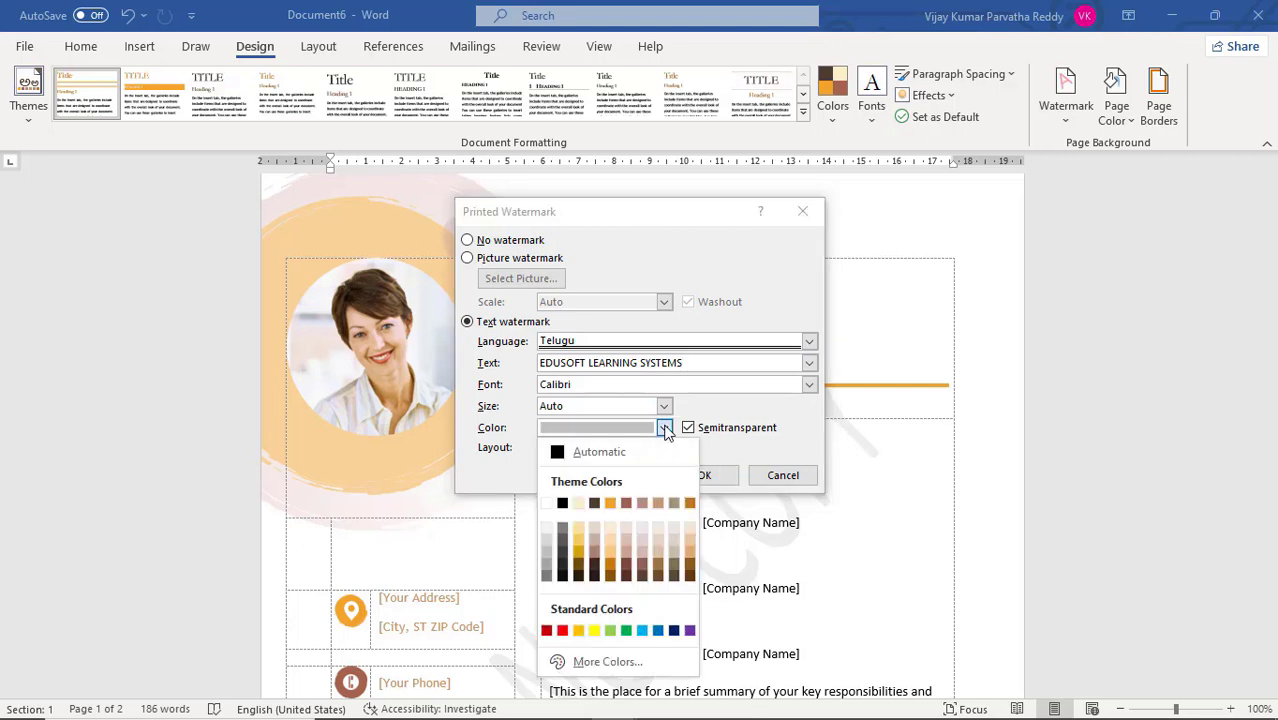
click(643, 630)
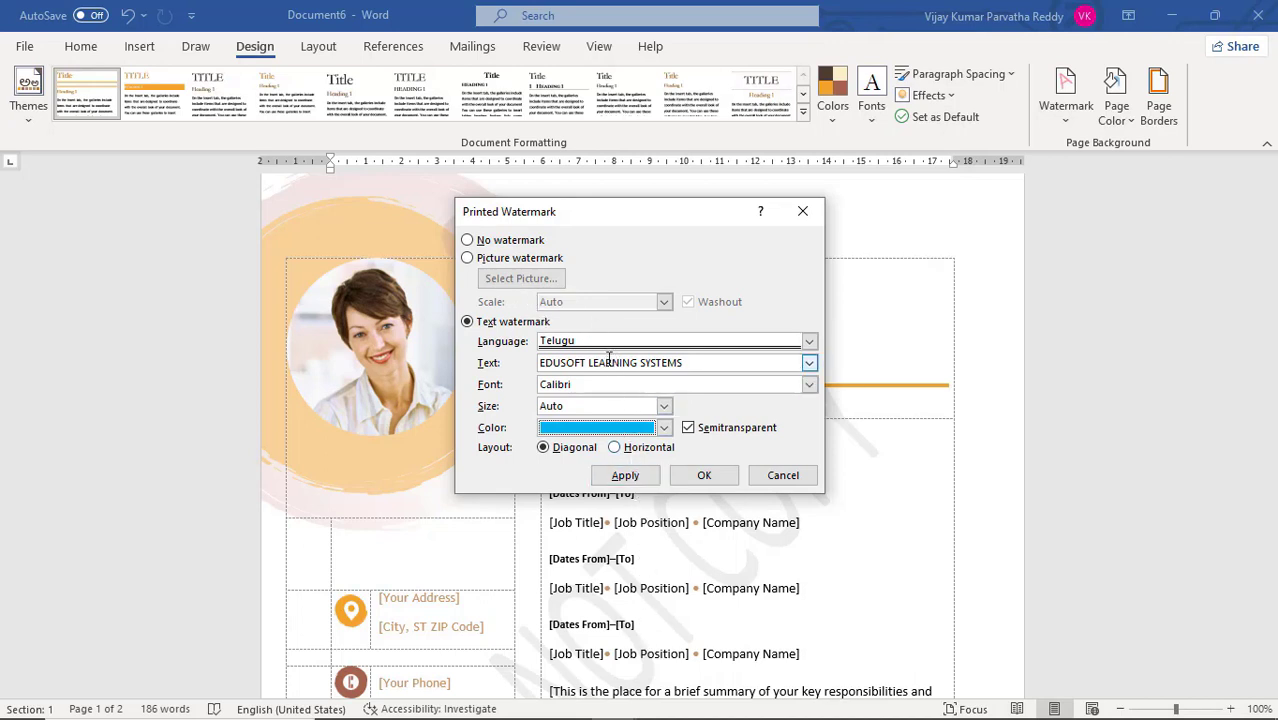
click(502, 260)
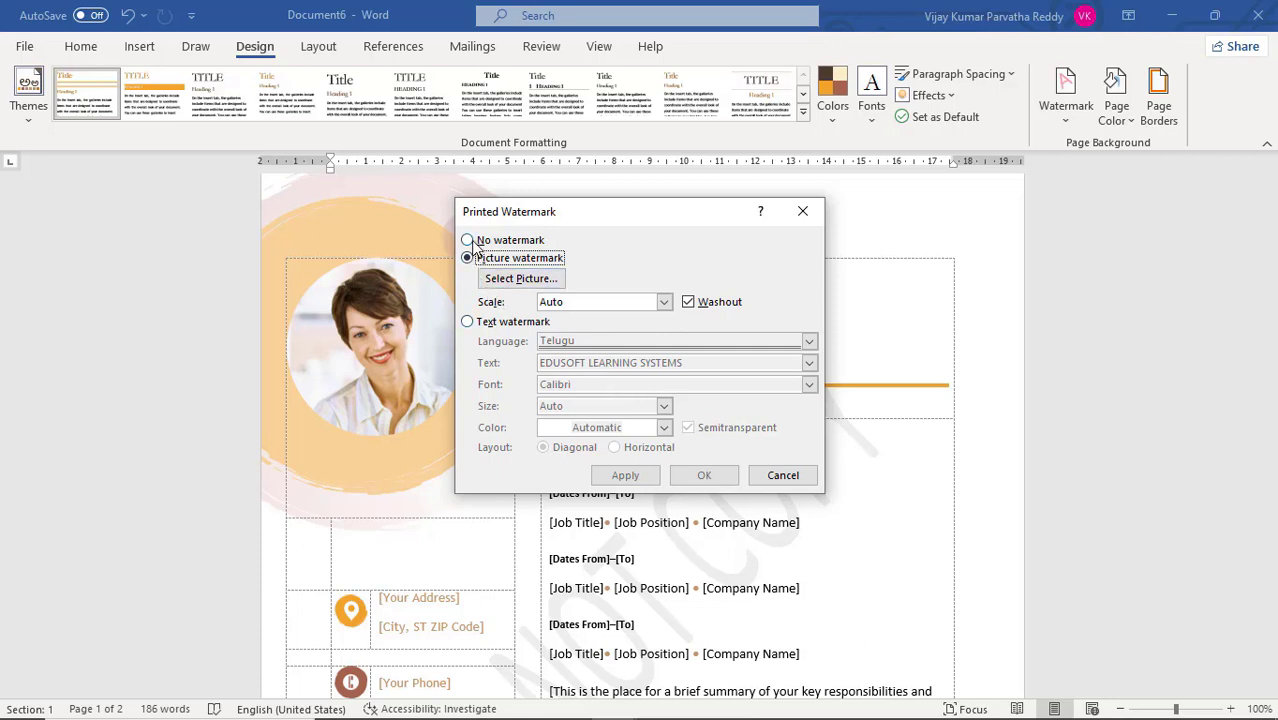
click(469, 321)
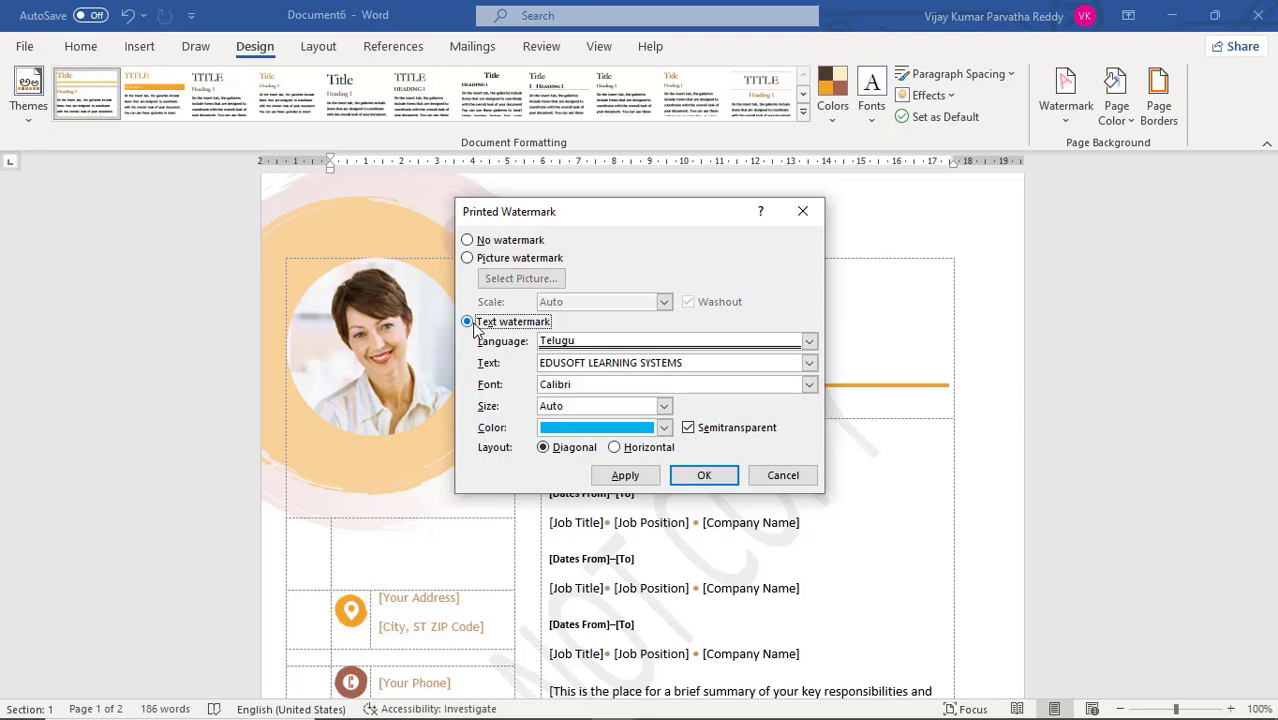
click(700, 474)
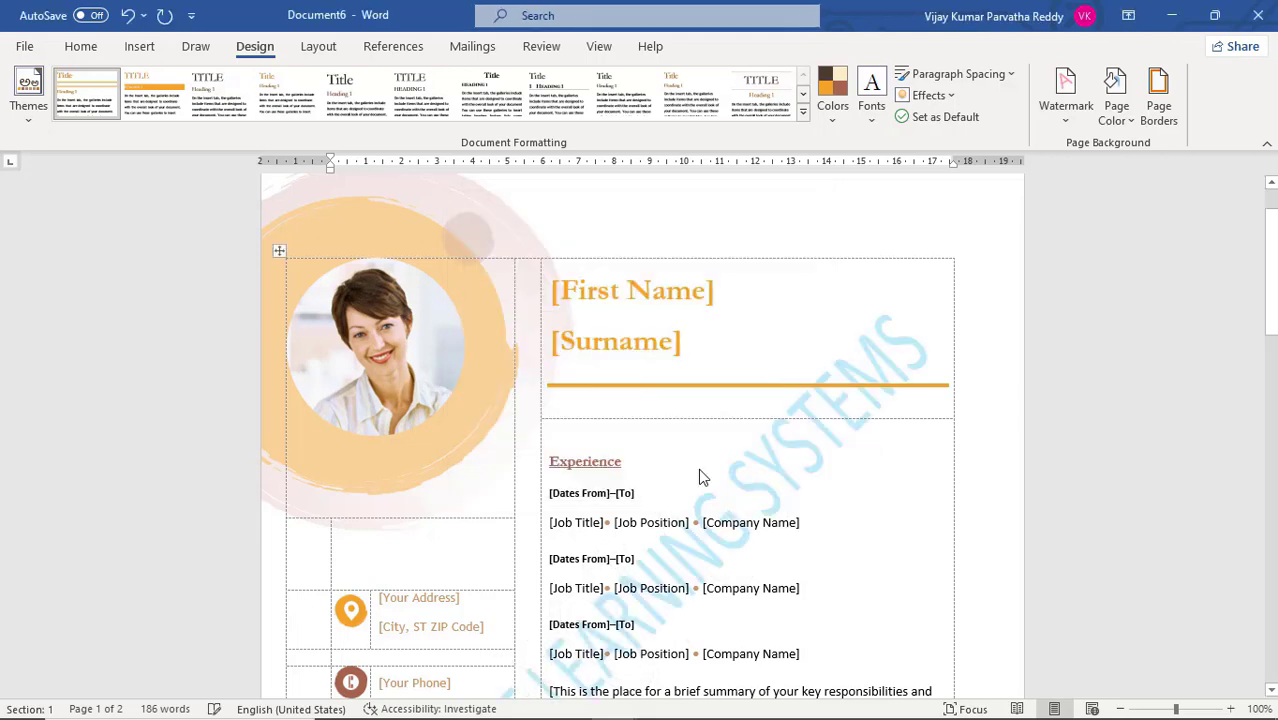
Look through both pages of the resume to examine how the custom text watermark is placed
scroll(719, 563, down, 7)
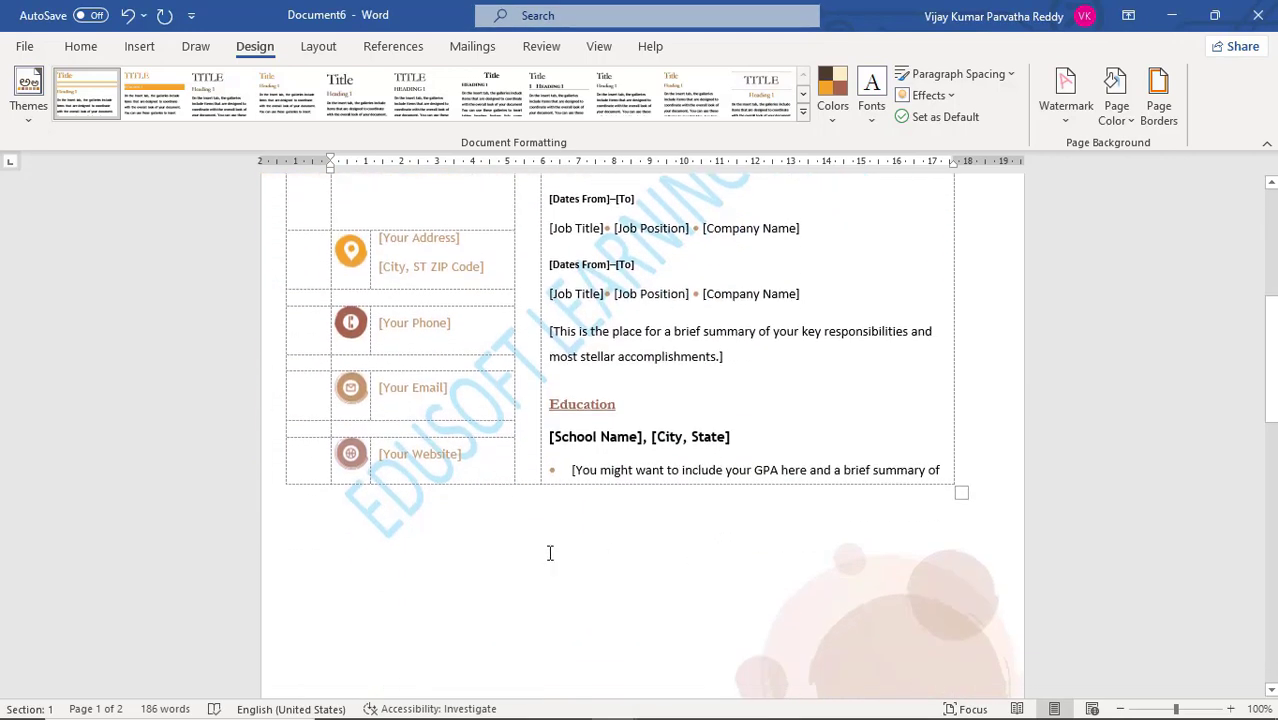
scroll(655, 420, up, 5)
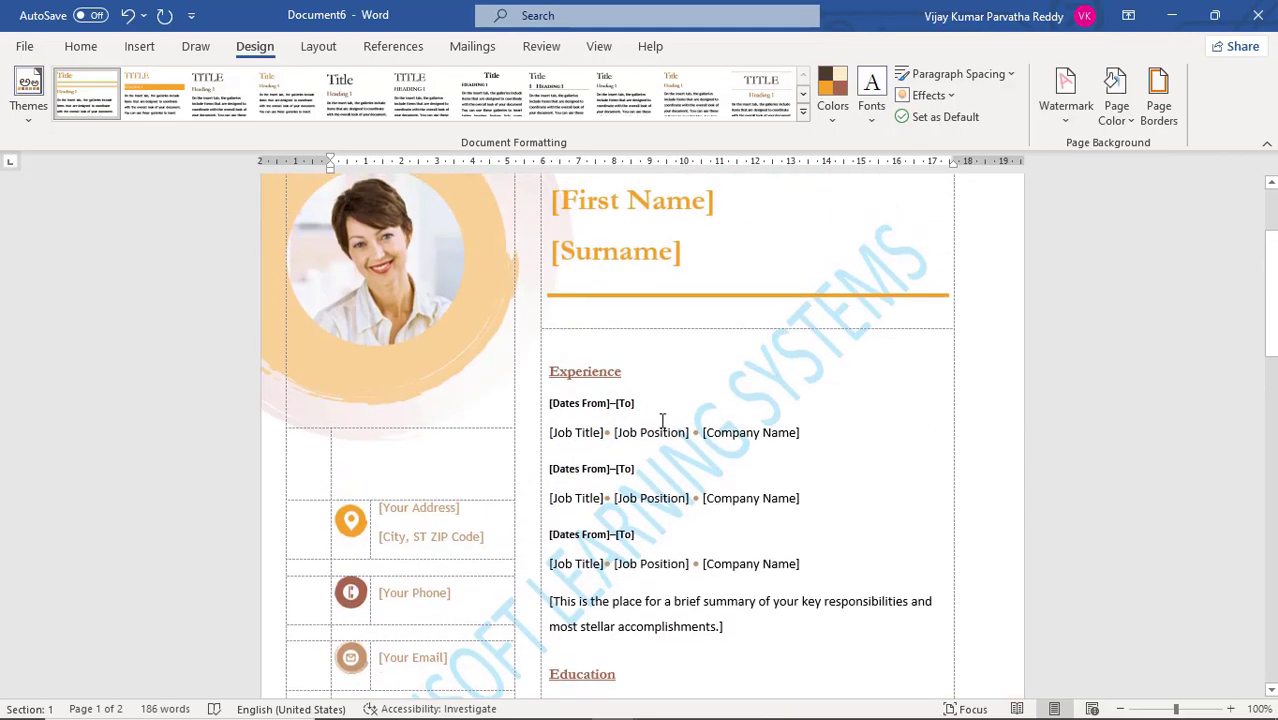
scroll(668, 412, down, 20)
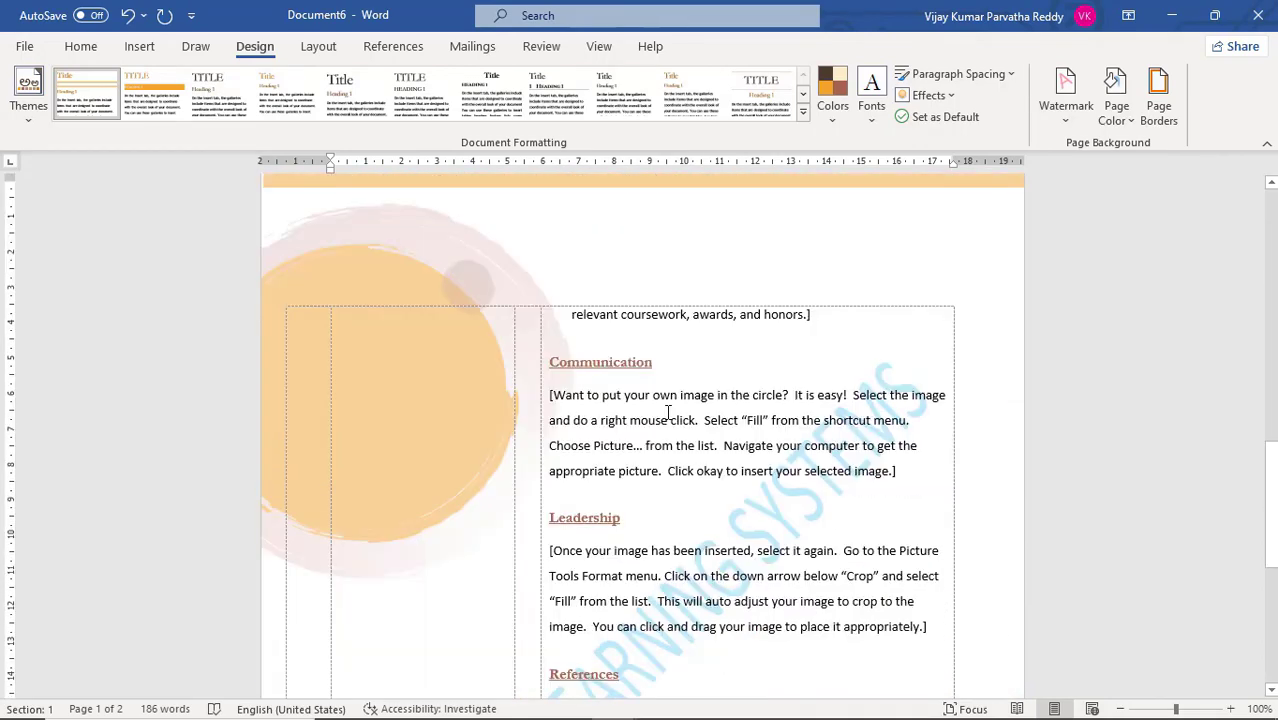
scroll(658, 640, down, 4)
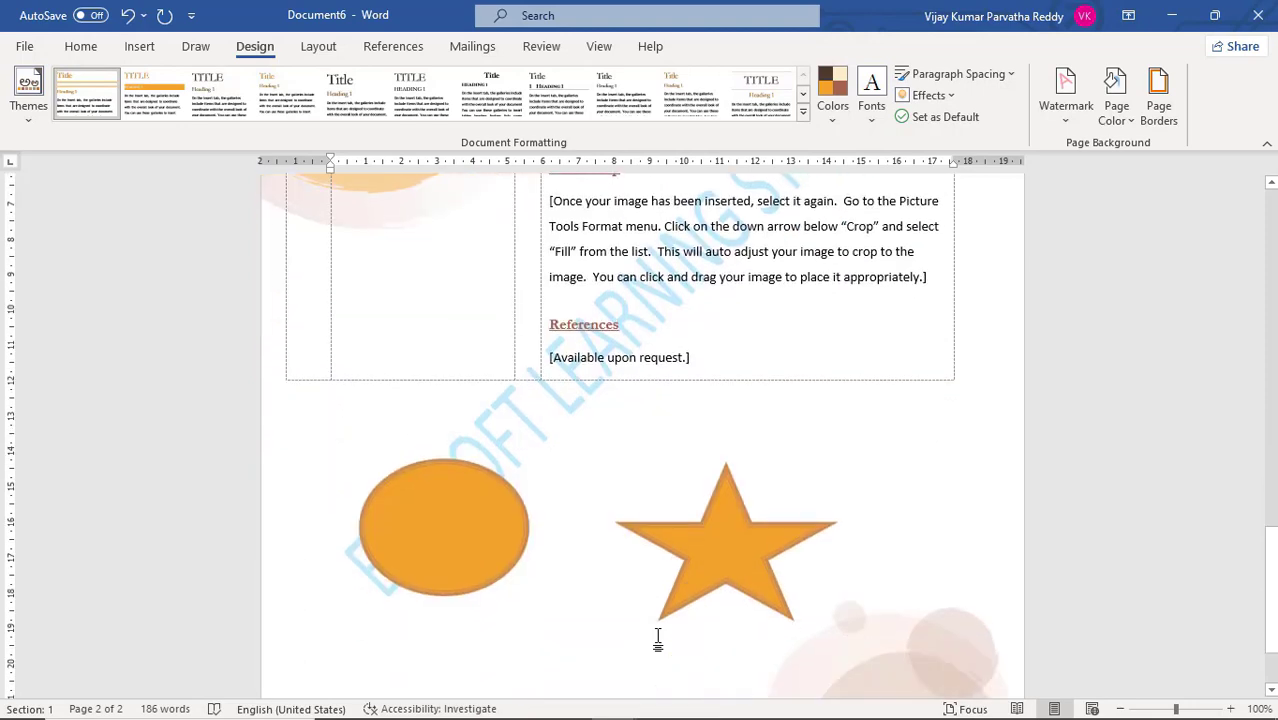
scroll(658, 640, up, 18)
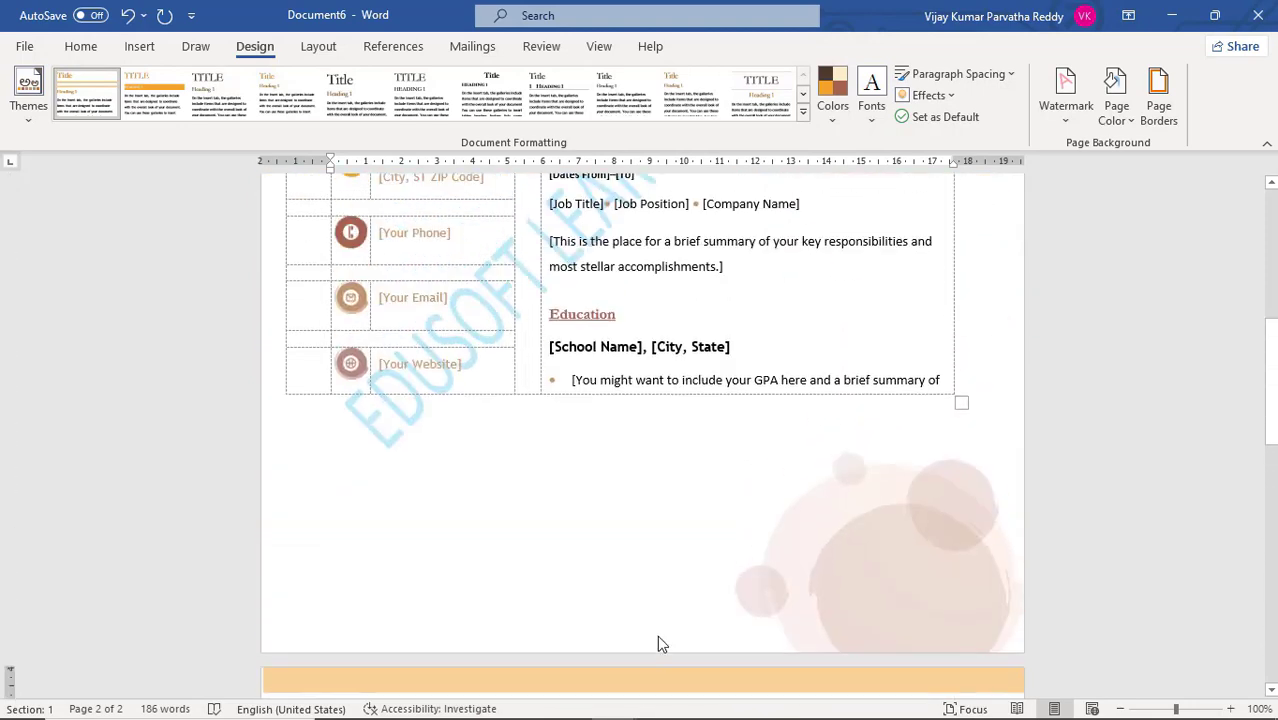
scroll(659, 636, up, 3)
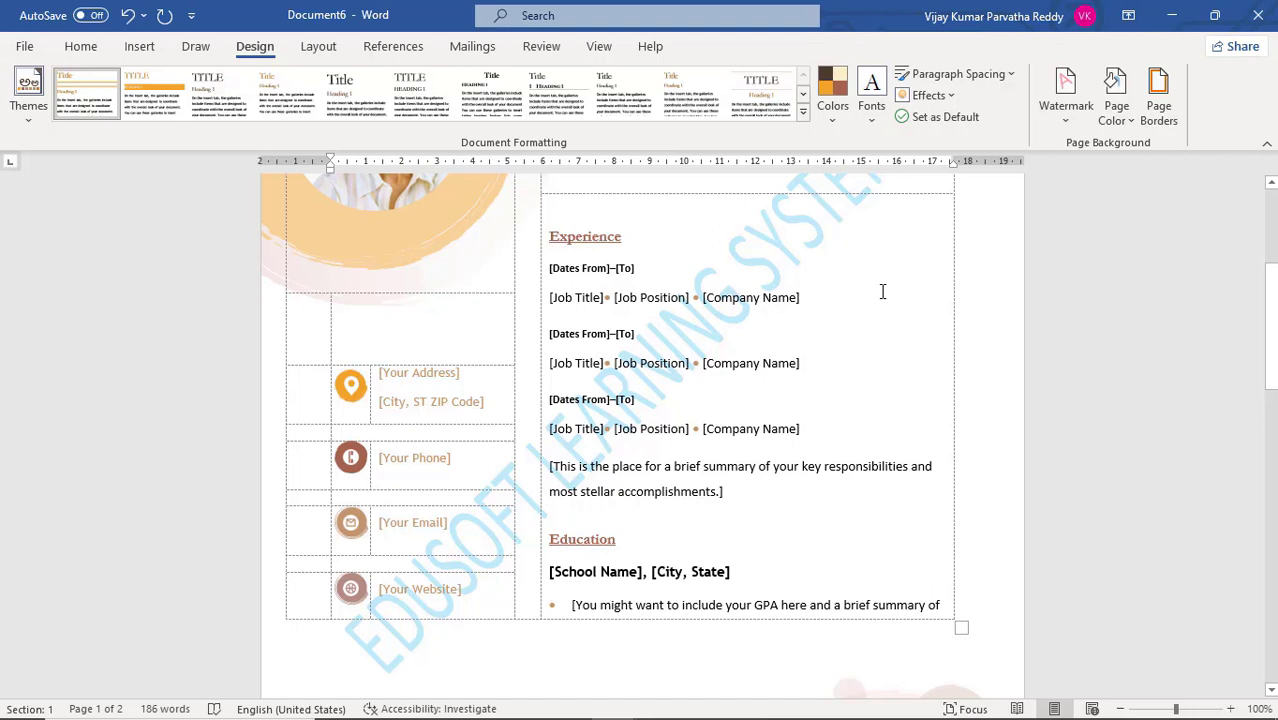
scroll(882, 291, up, 5)
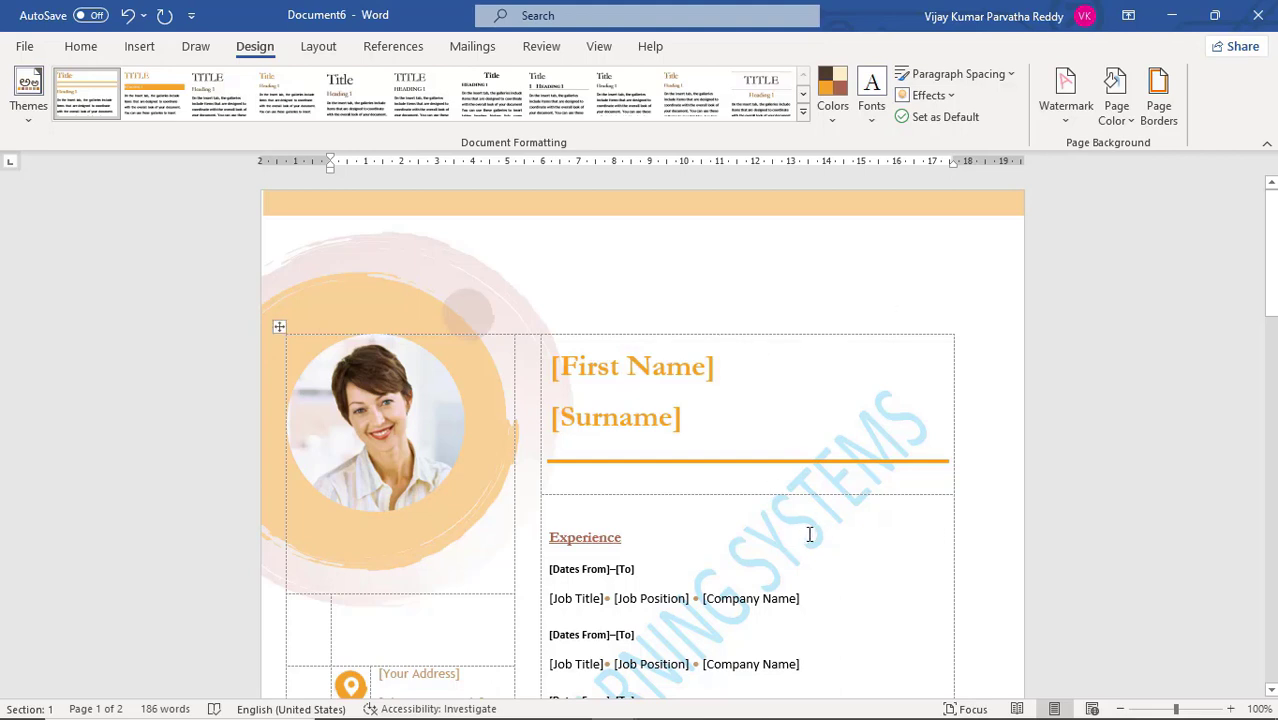
Remove the watermark from the document using the No watermark option of the custom watermark settings
click(1066, 120)
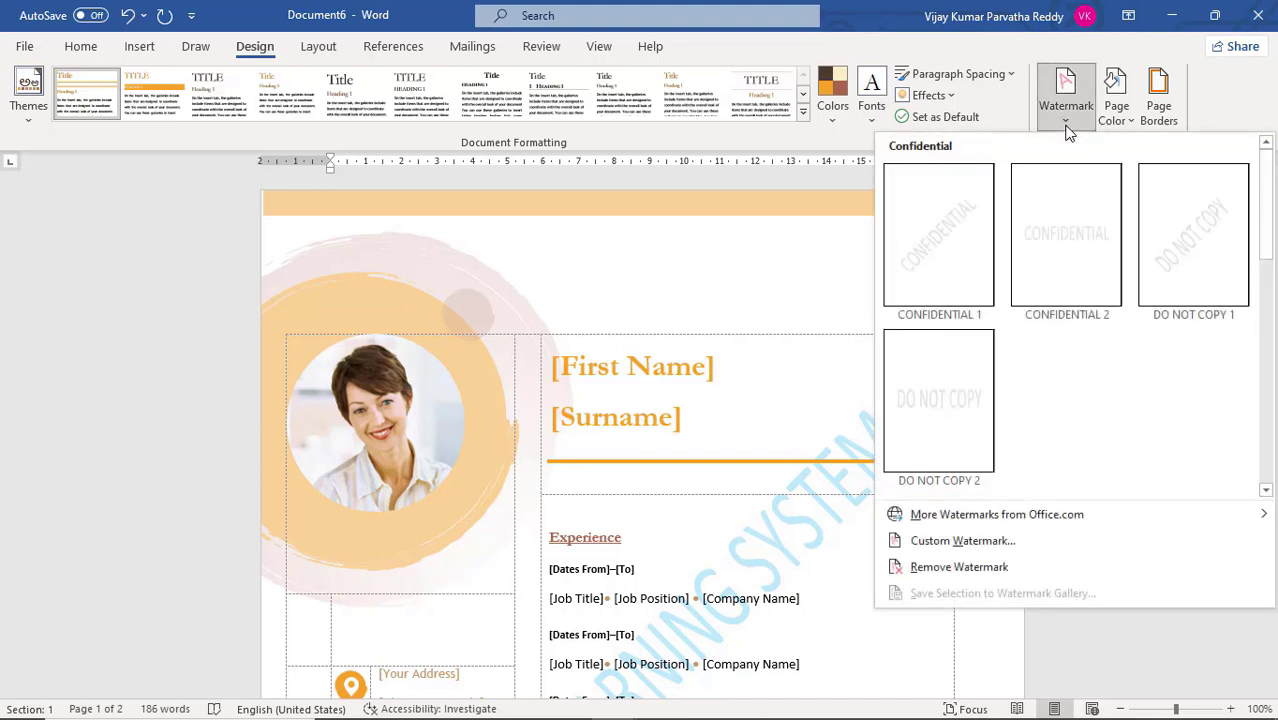
click(993, 540)
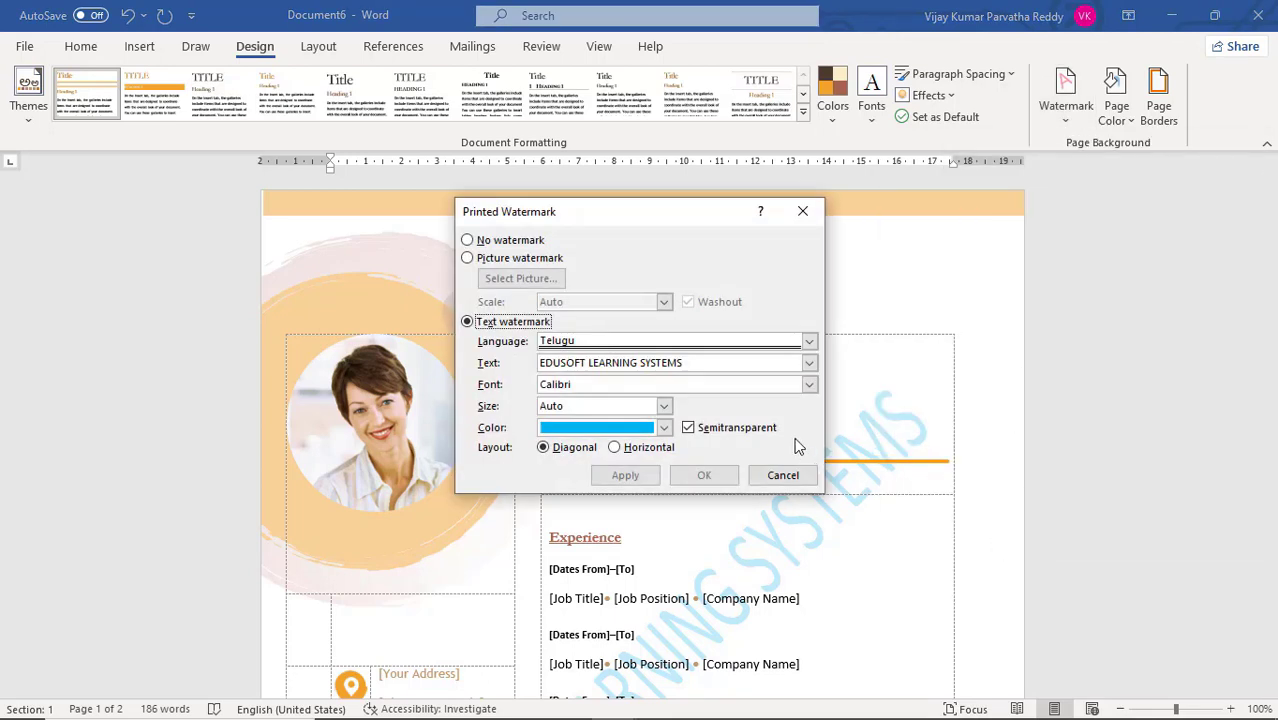
click(468, 241)
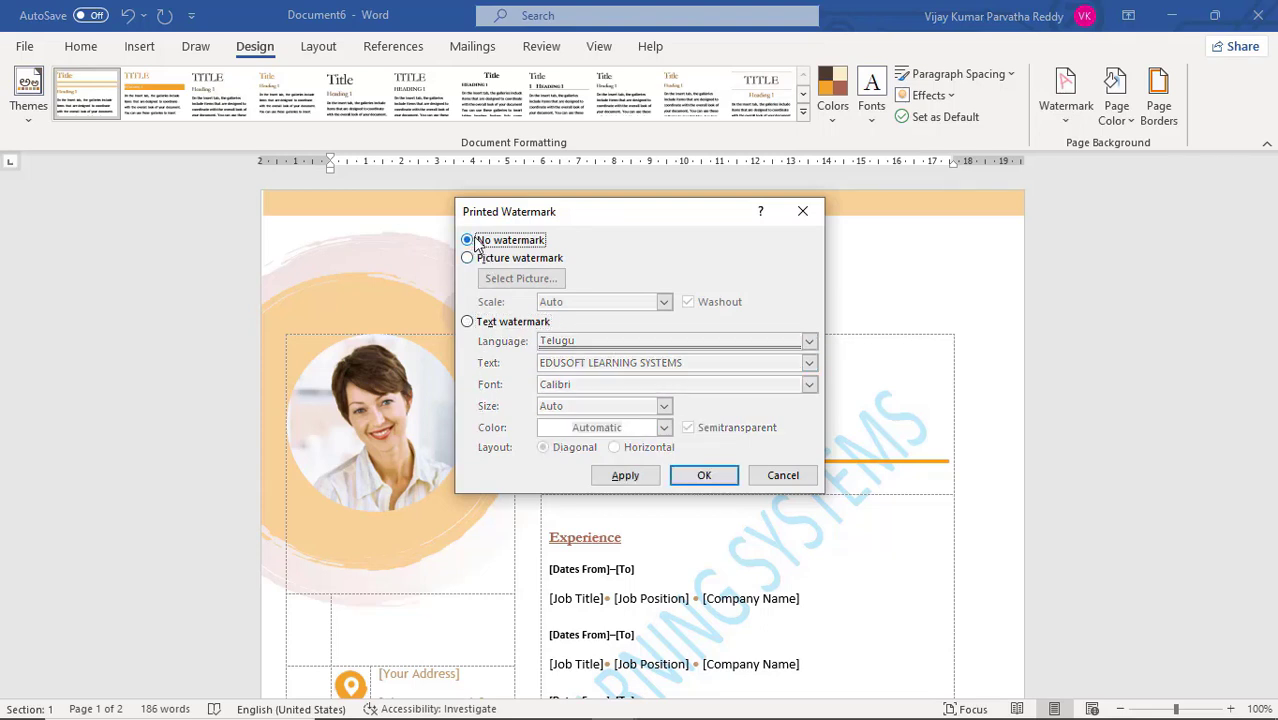
click(706, 477)
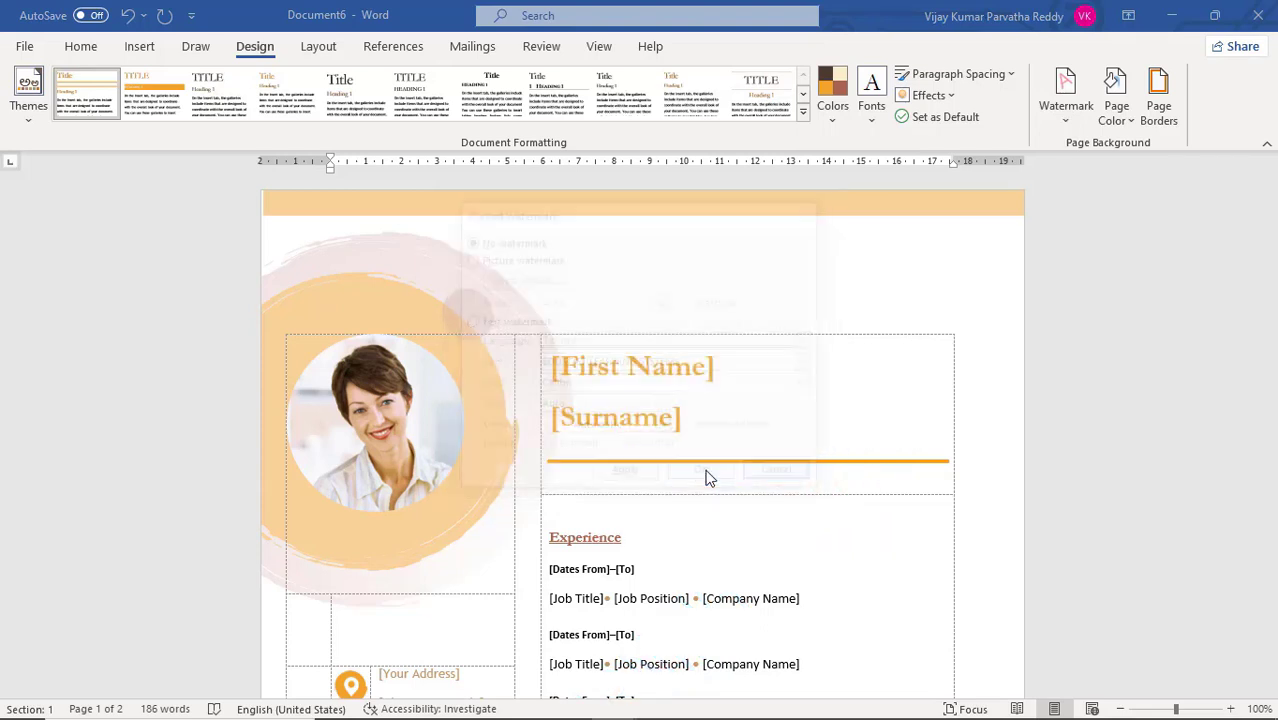
Apply a diagonal text watermark reading "అత్యంత రహస్యం" in Telugu with the Times New Roman font and check it on page 1
click(1066, 110)
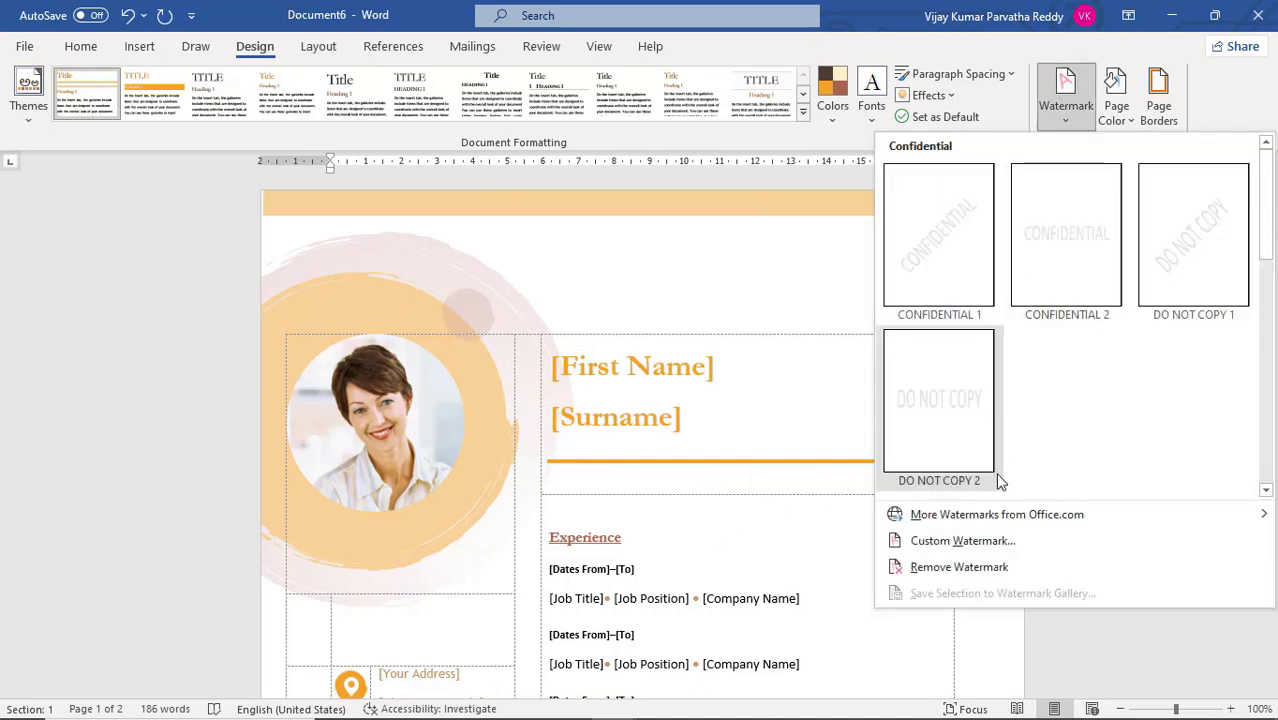
click(973, 548)
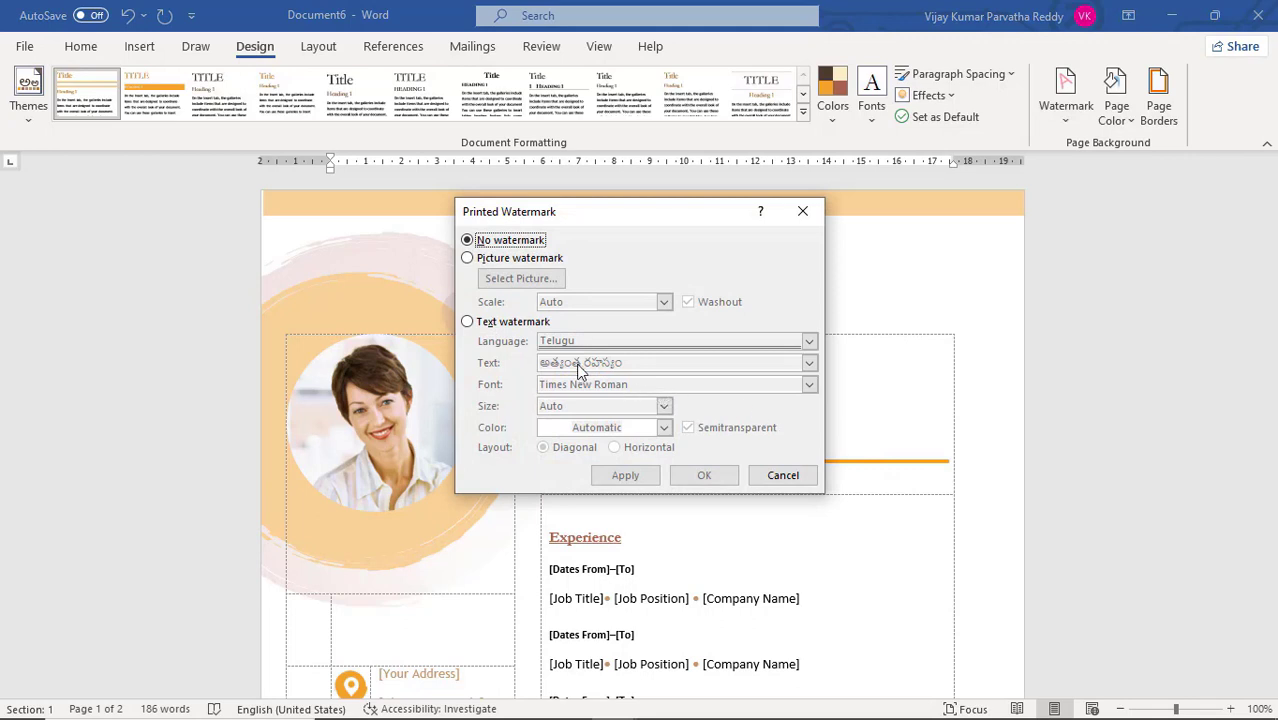
click(482, 324)
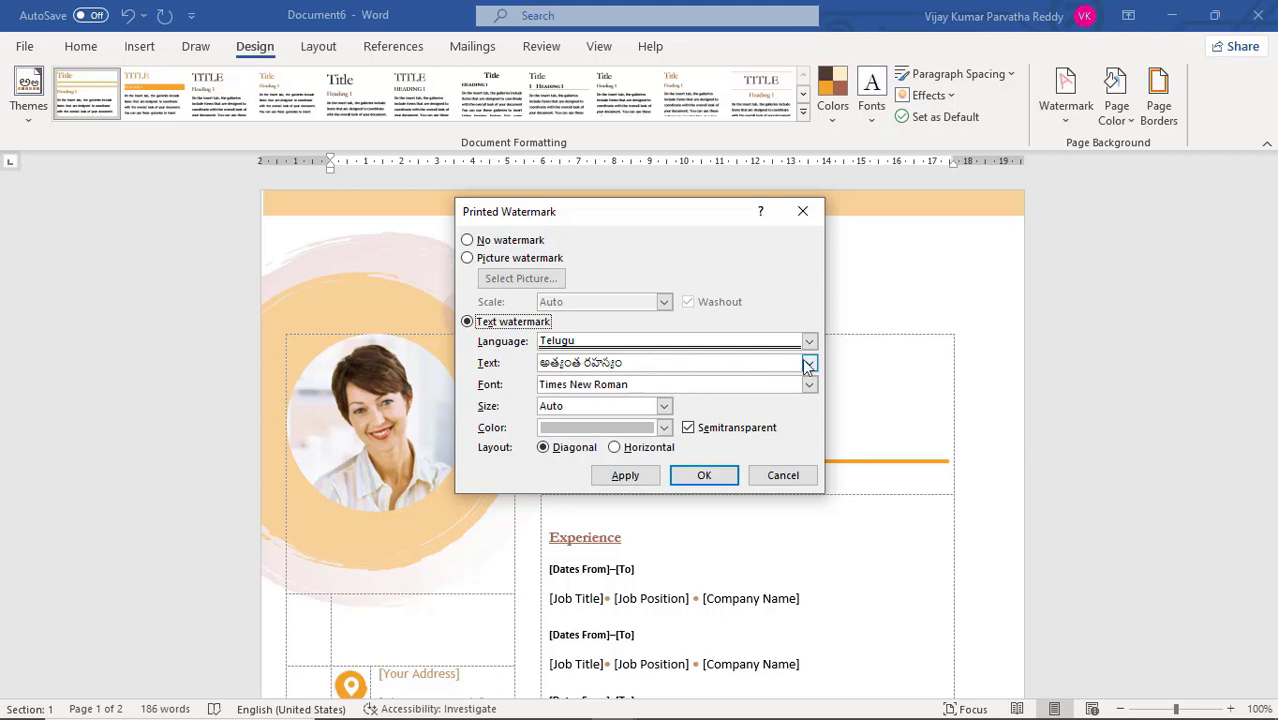
click(714, 478)
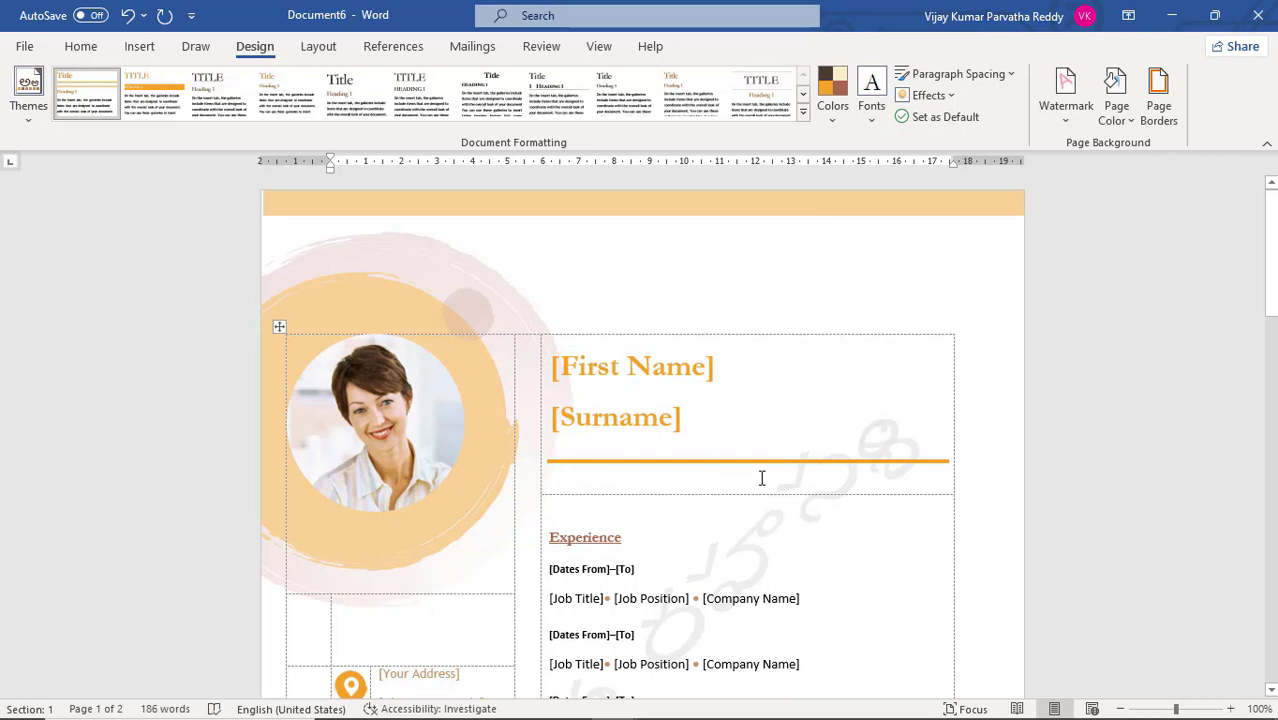
scroll(760, 476, down, 5)
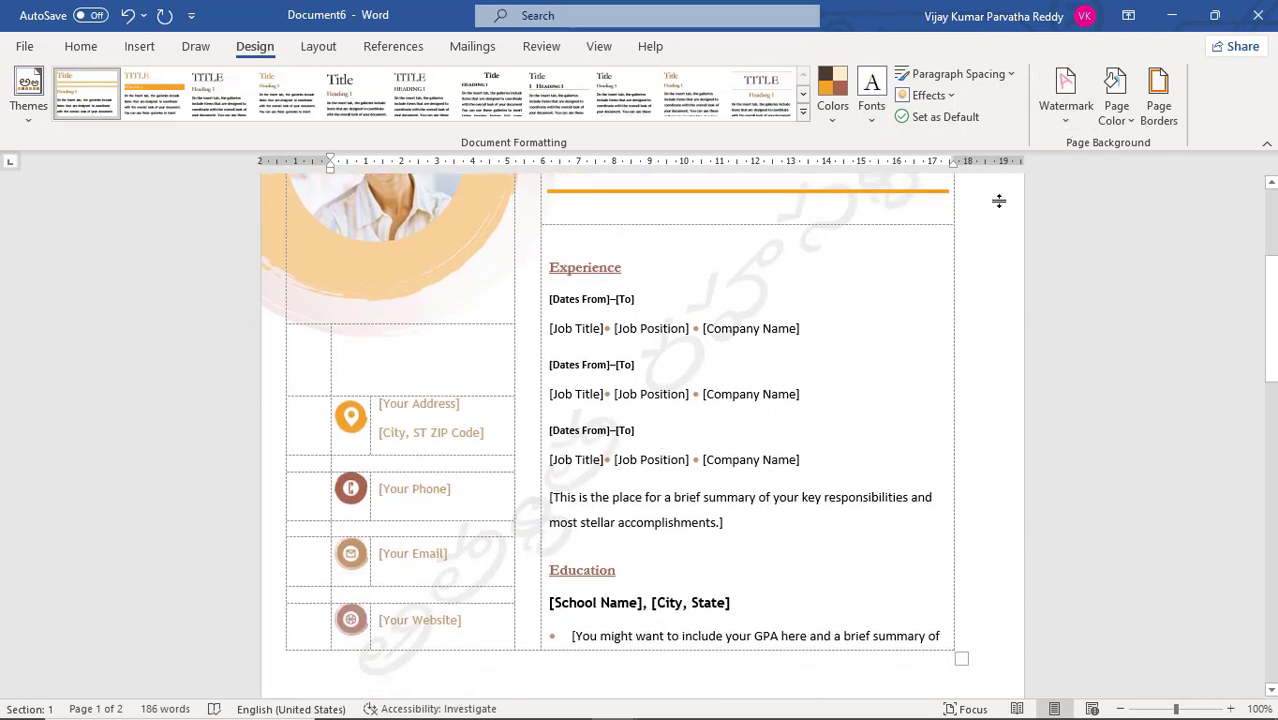
Replace the text watermark with a picture watermark using photo_2 from the Saved Pictures folder, with Auto scale and Washout on
click(1068, 110)
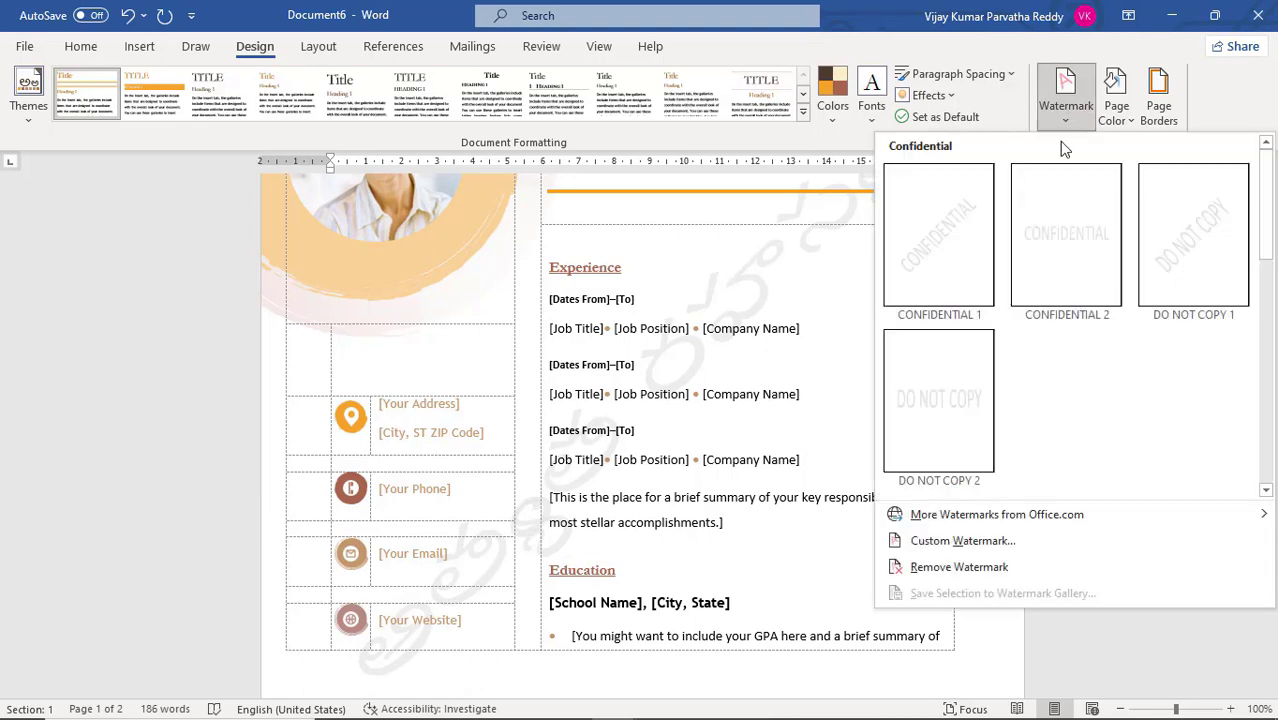
click(978, 549)
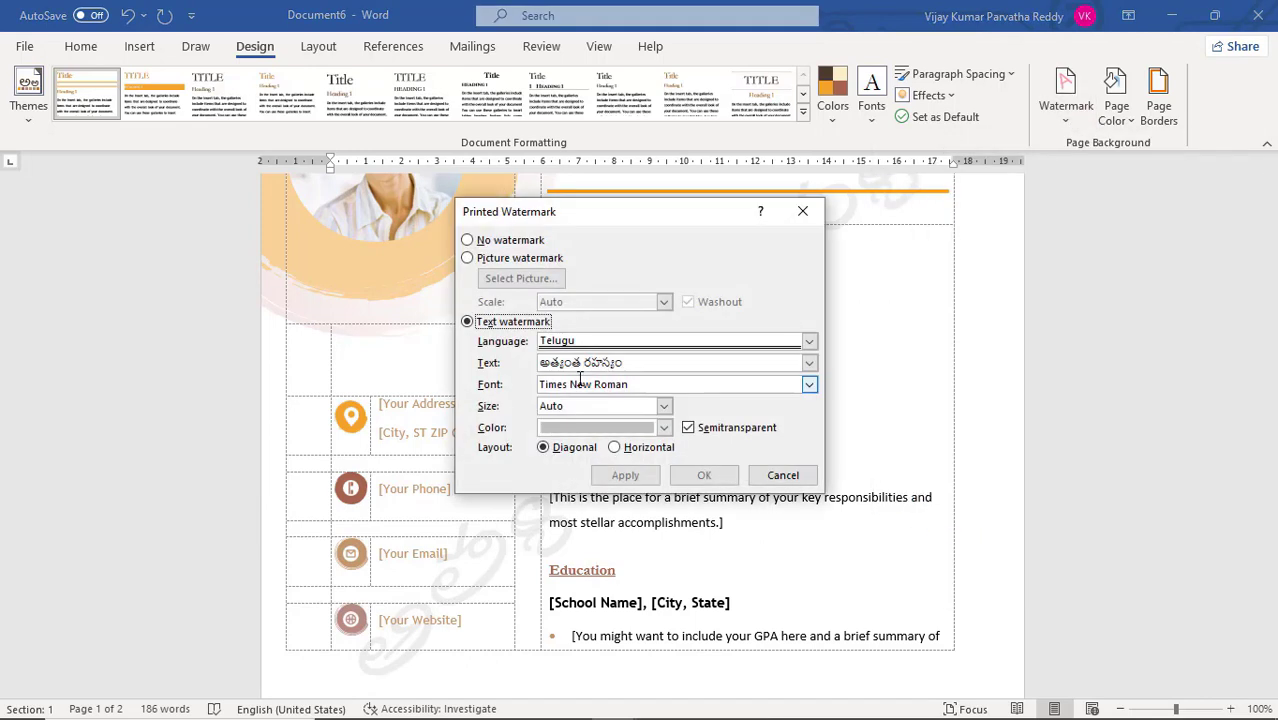
click(484, 258)
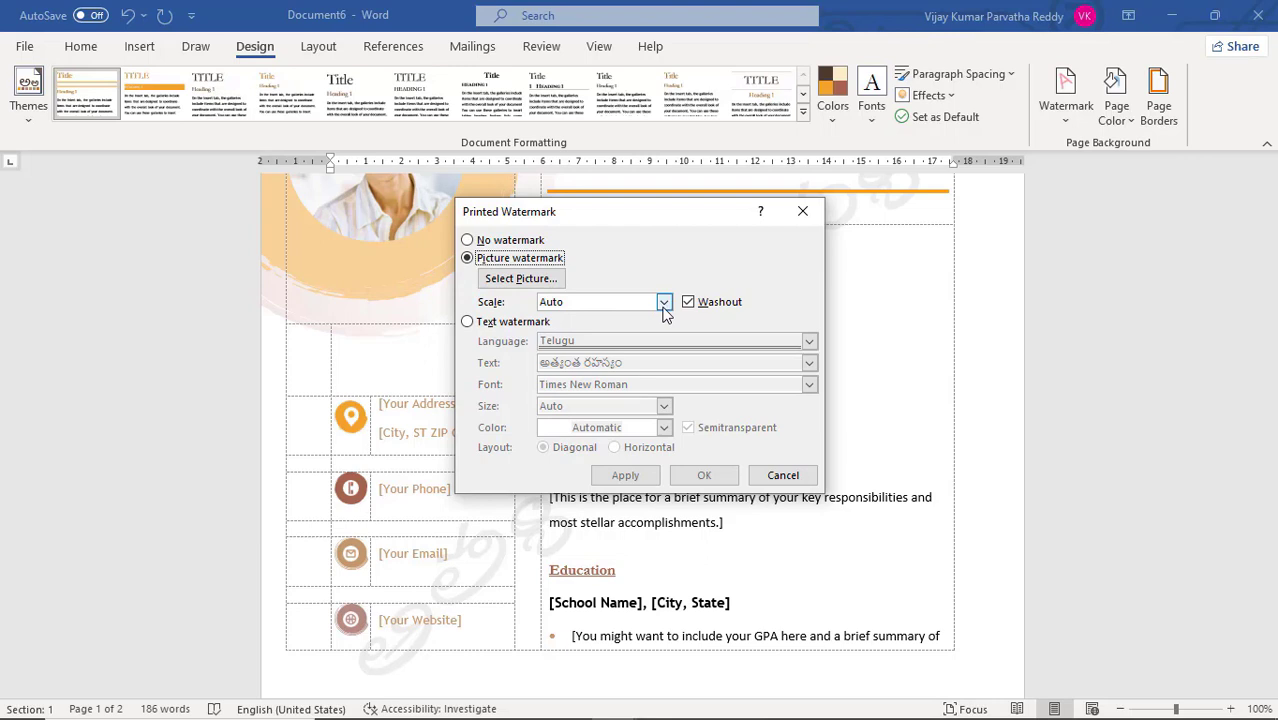
click(542, 281)
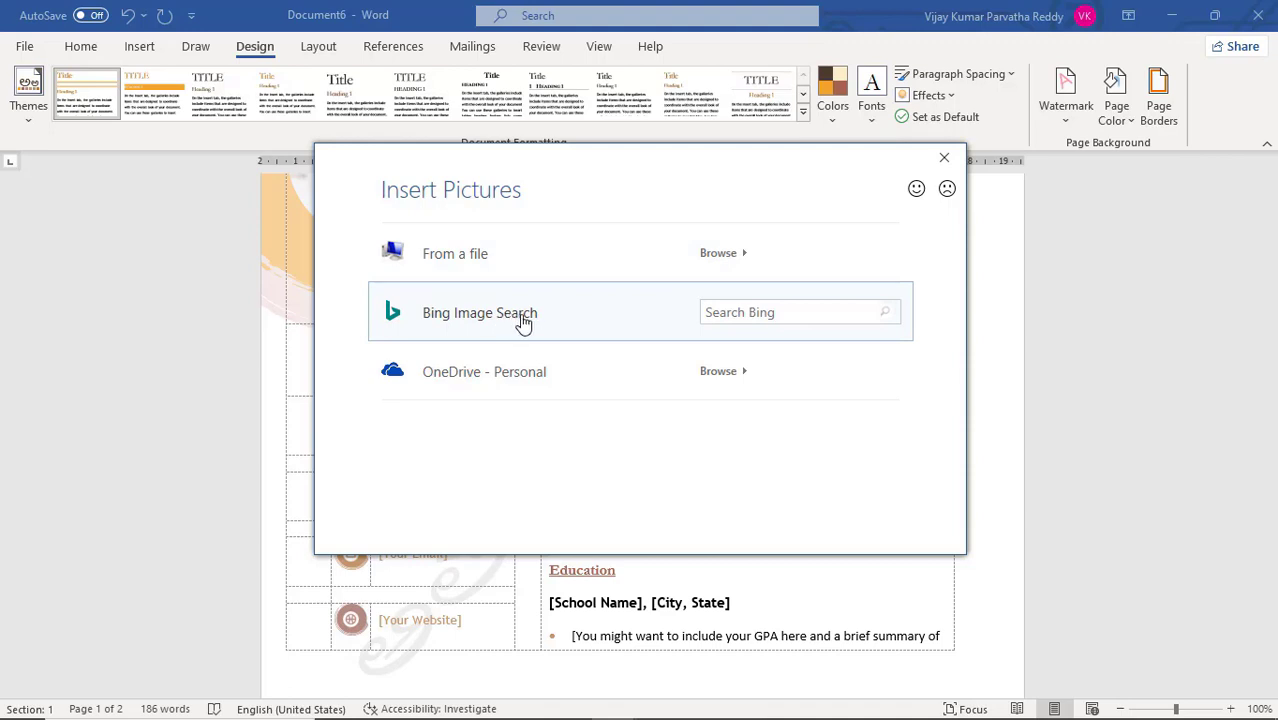
click(487, 263)
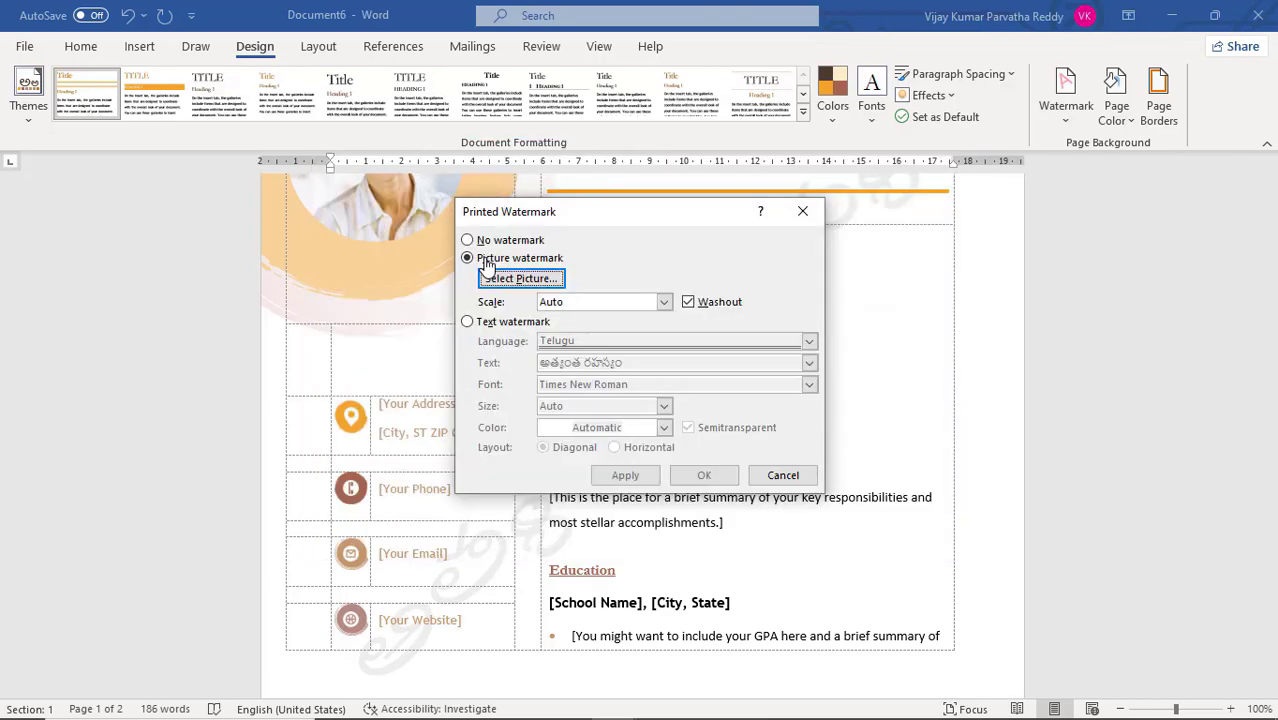
click(541, 280)
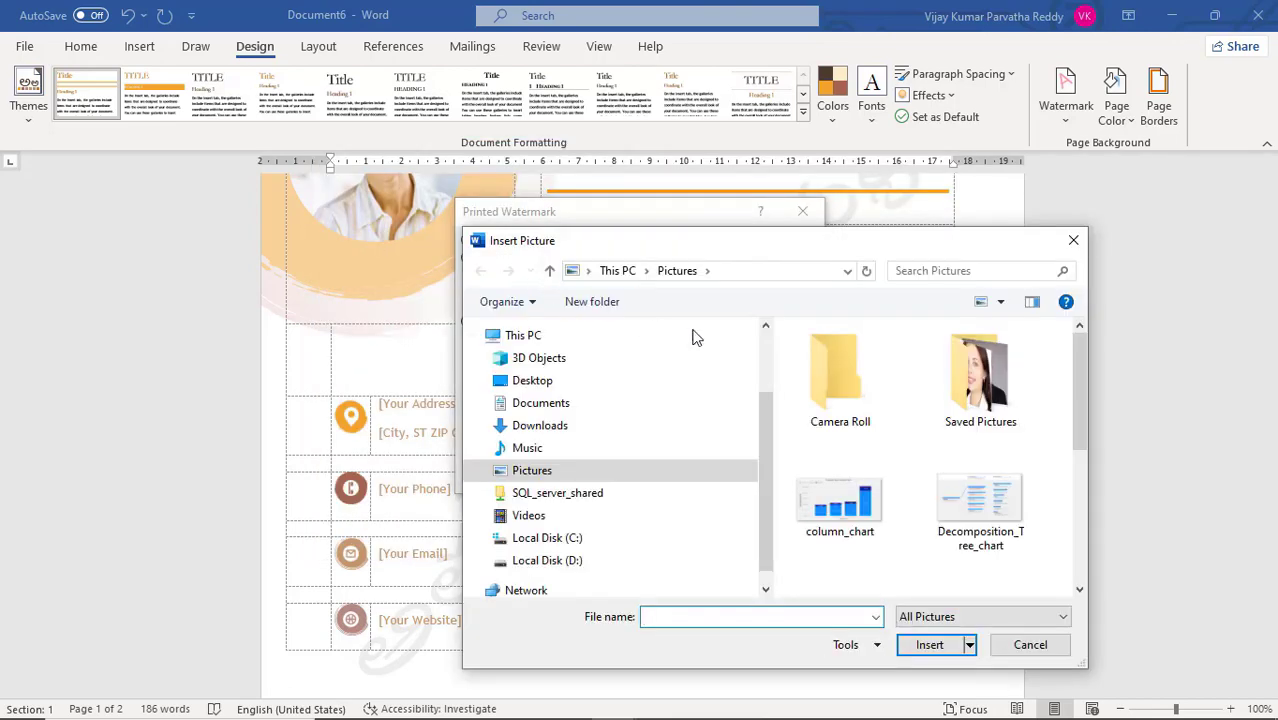
click(970, 396)
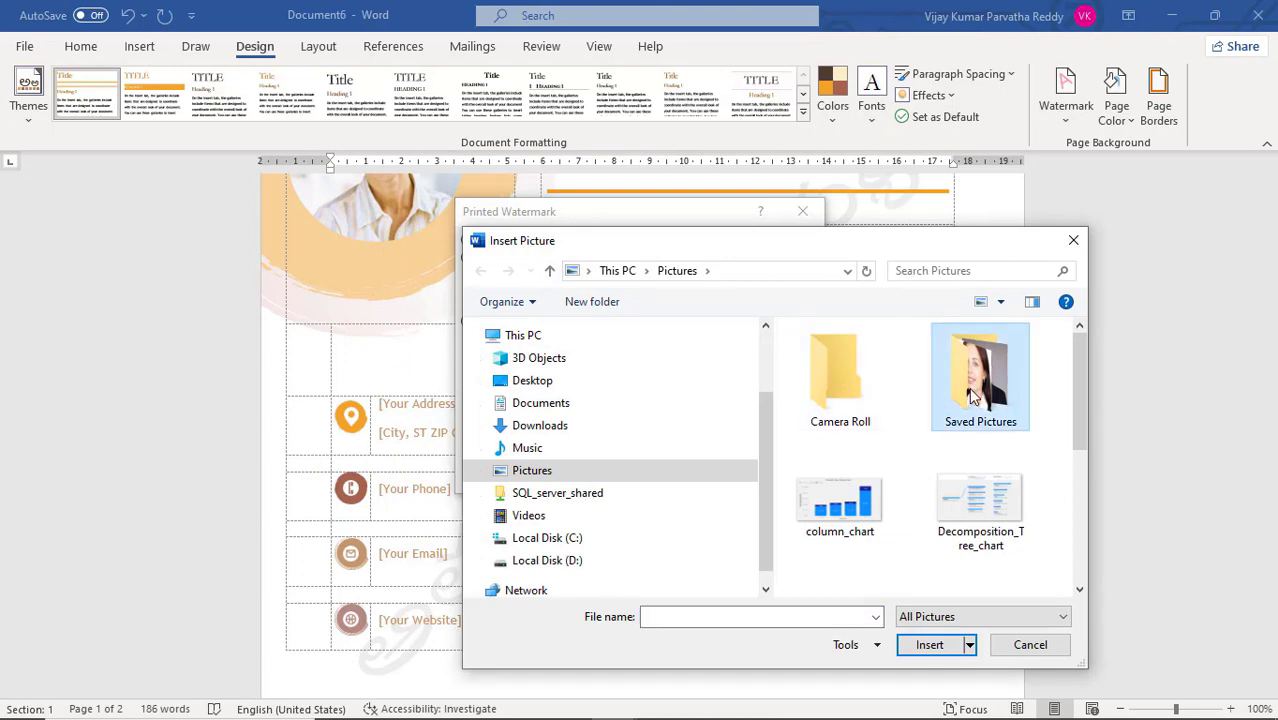
double_click(975, 397)
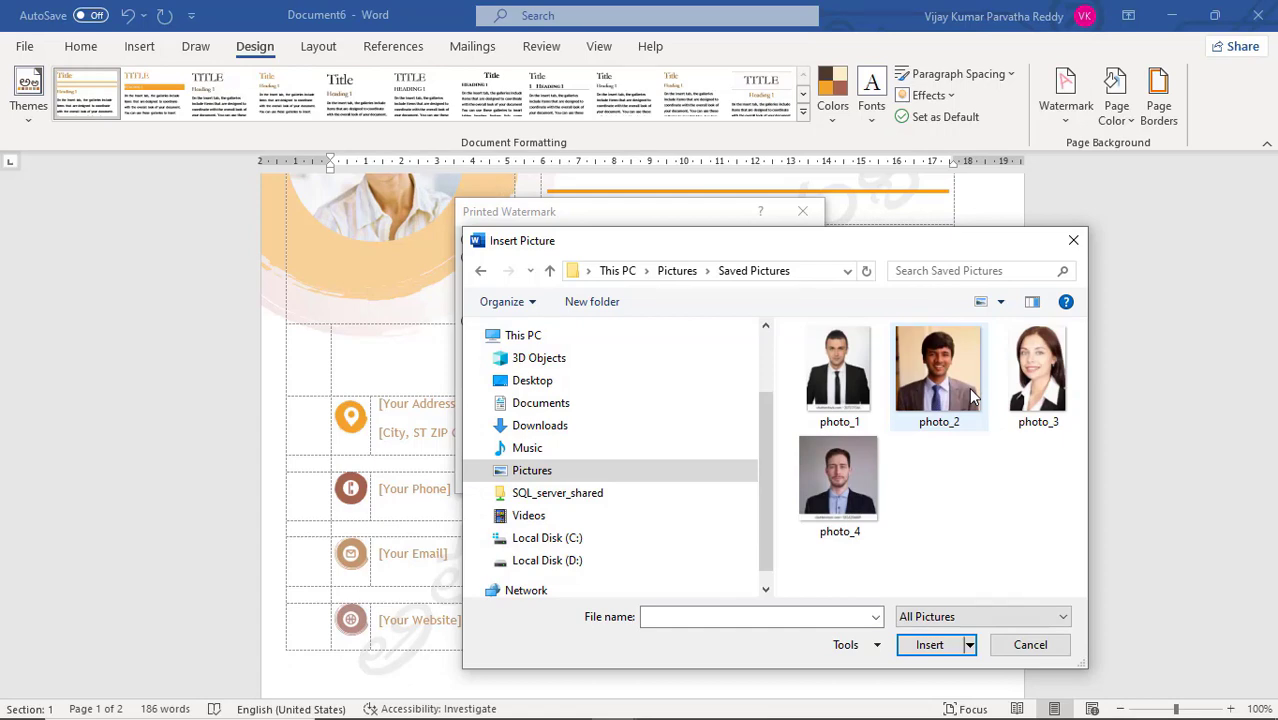
double_click(969, 393)
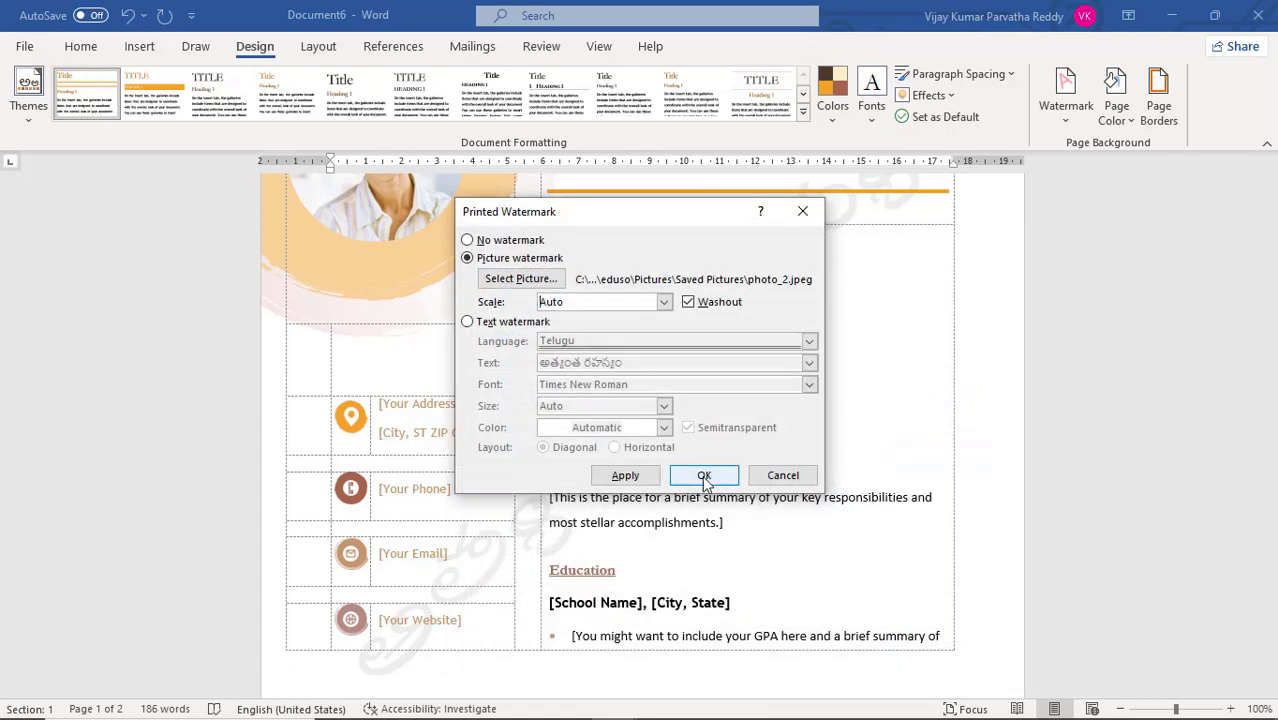
click(704, 480)
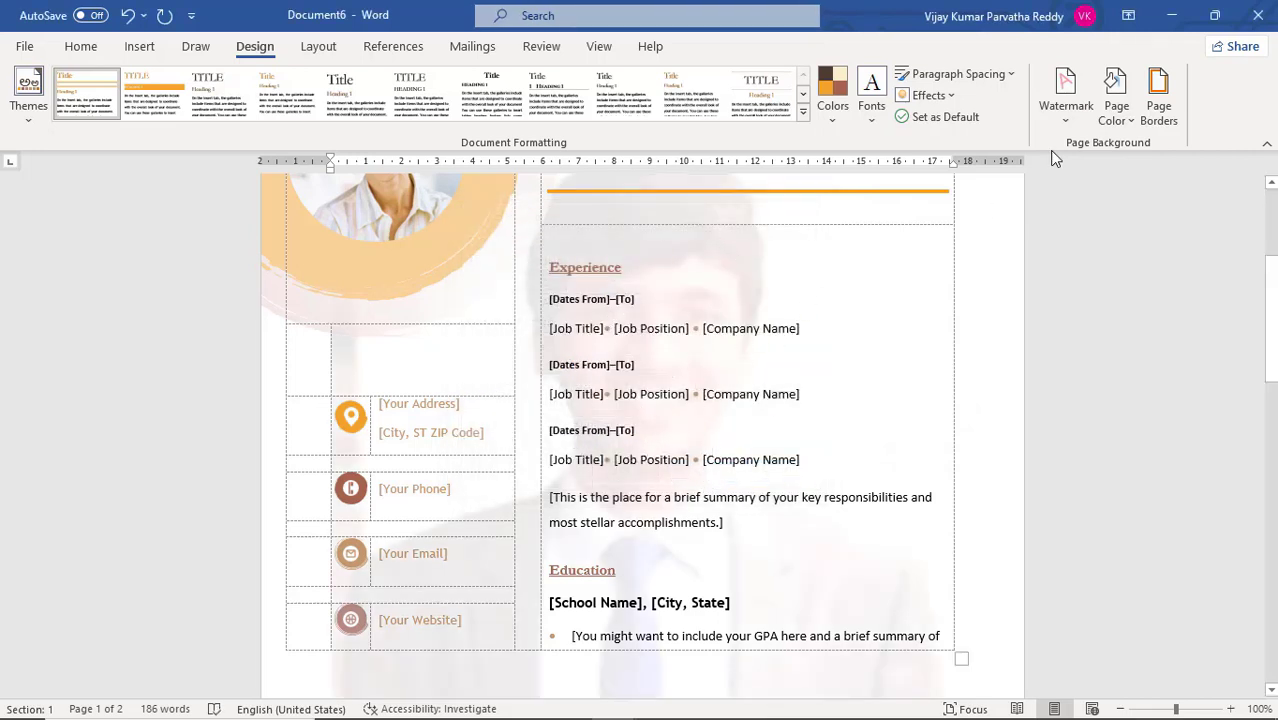
Turn off Washout for the picture watermark, apply the change, and move the watermark settings aside to uncover the page
click(1066, 118)
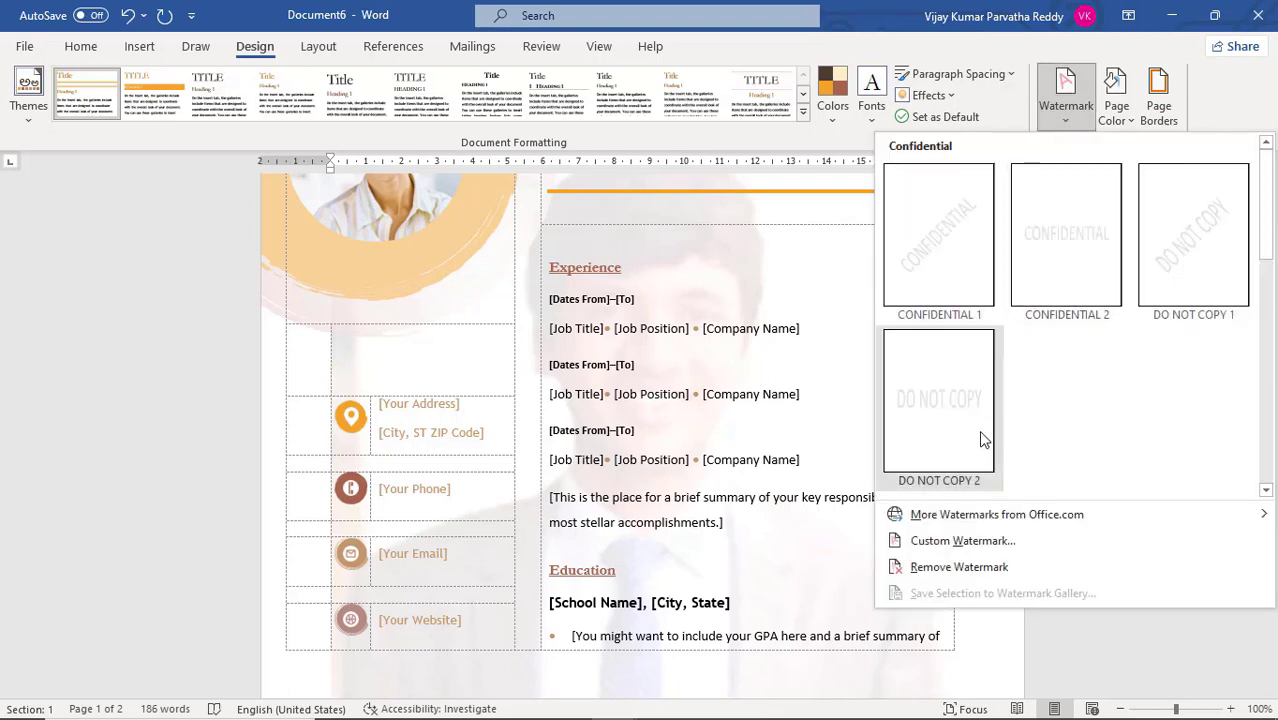
click(968, 539)
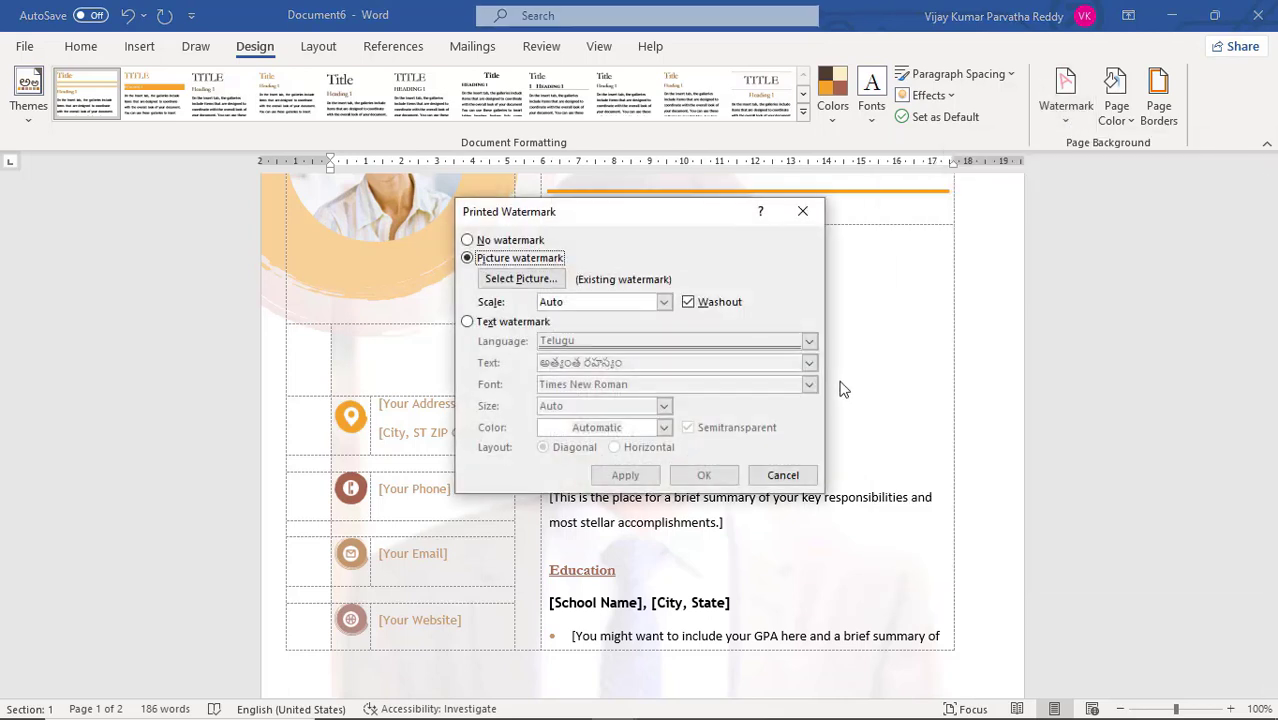
click(693, 308)
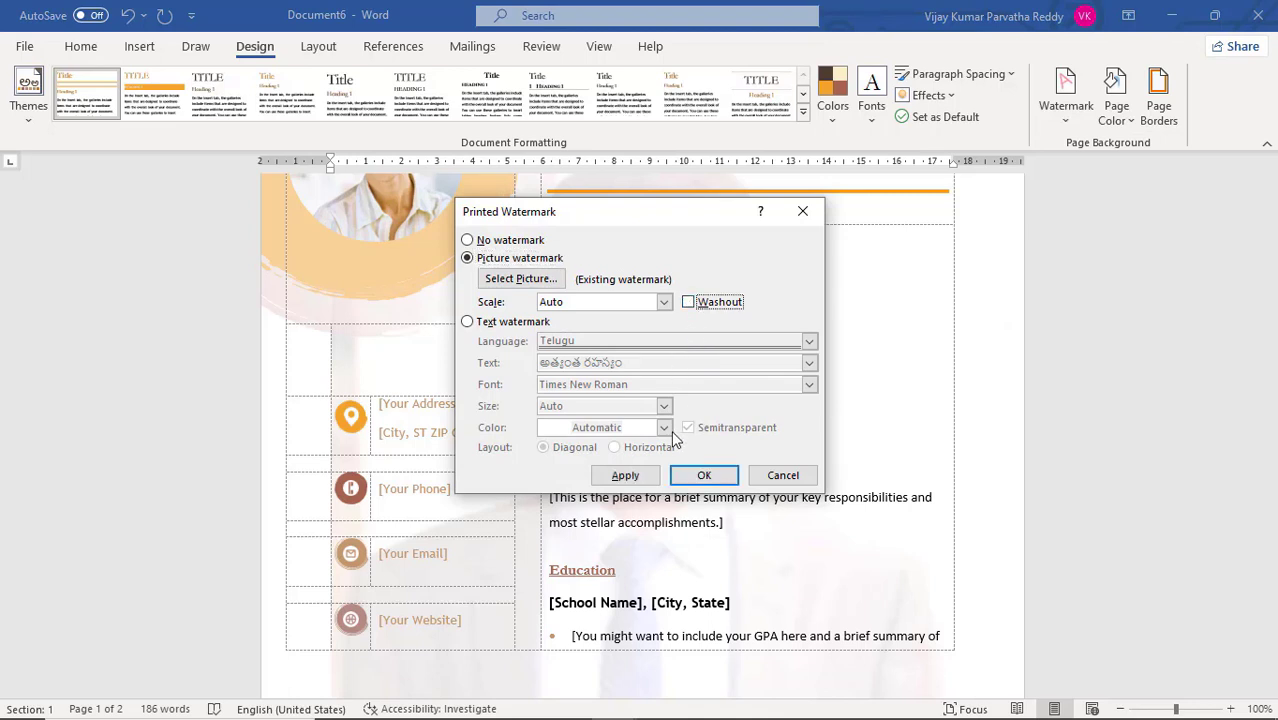
click(625, 477)
drag(640, 216, 1032, 248)
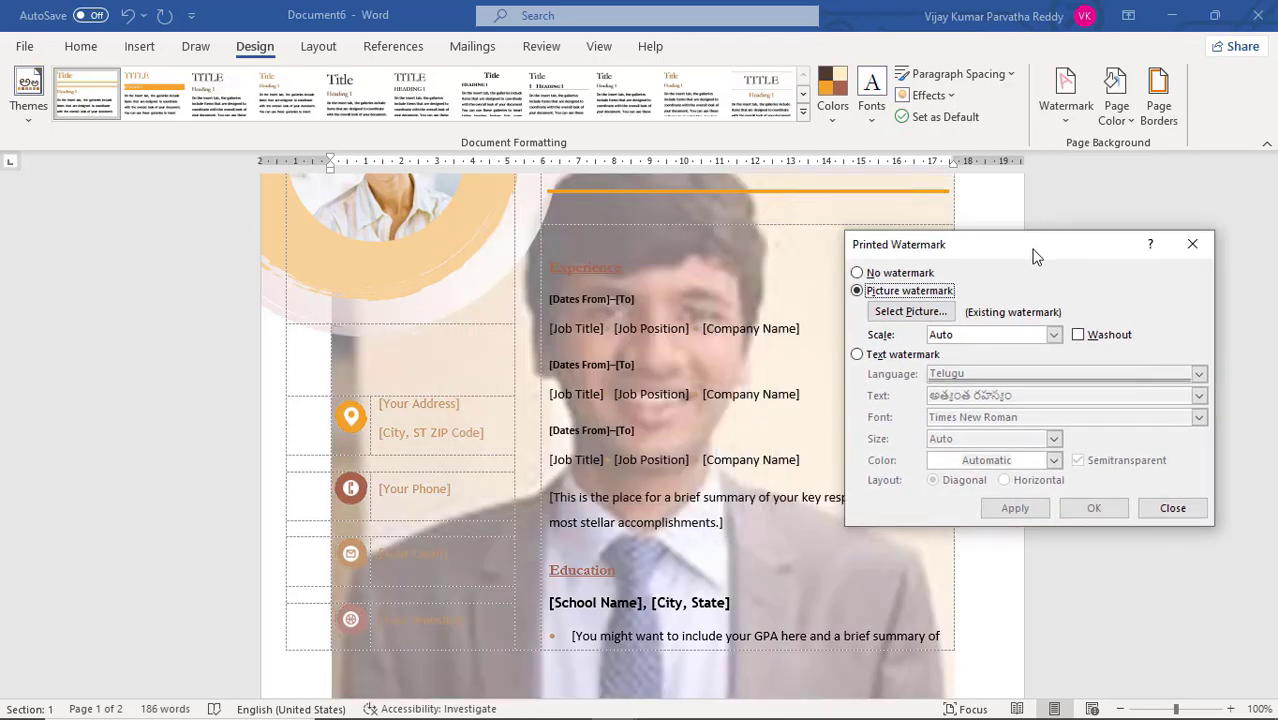
Turn Washout back on for the picture watermark, set its scale to 50%, and apply the settings
click(1081, 336)
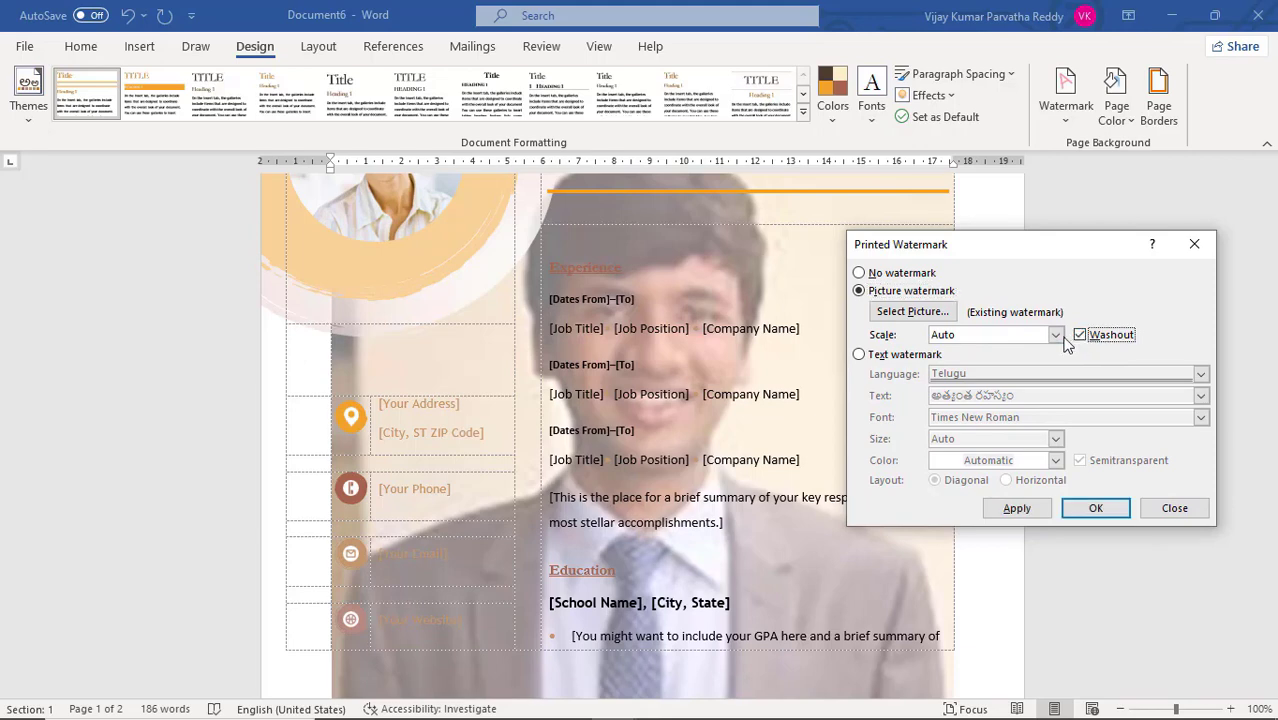
click(1056, 337)
click(1056, 337)
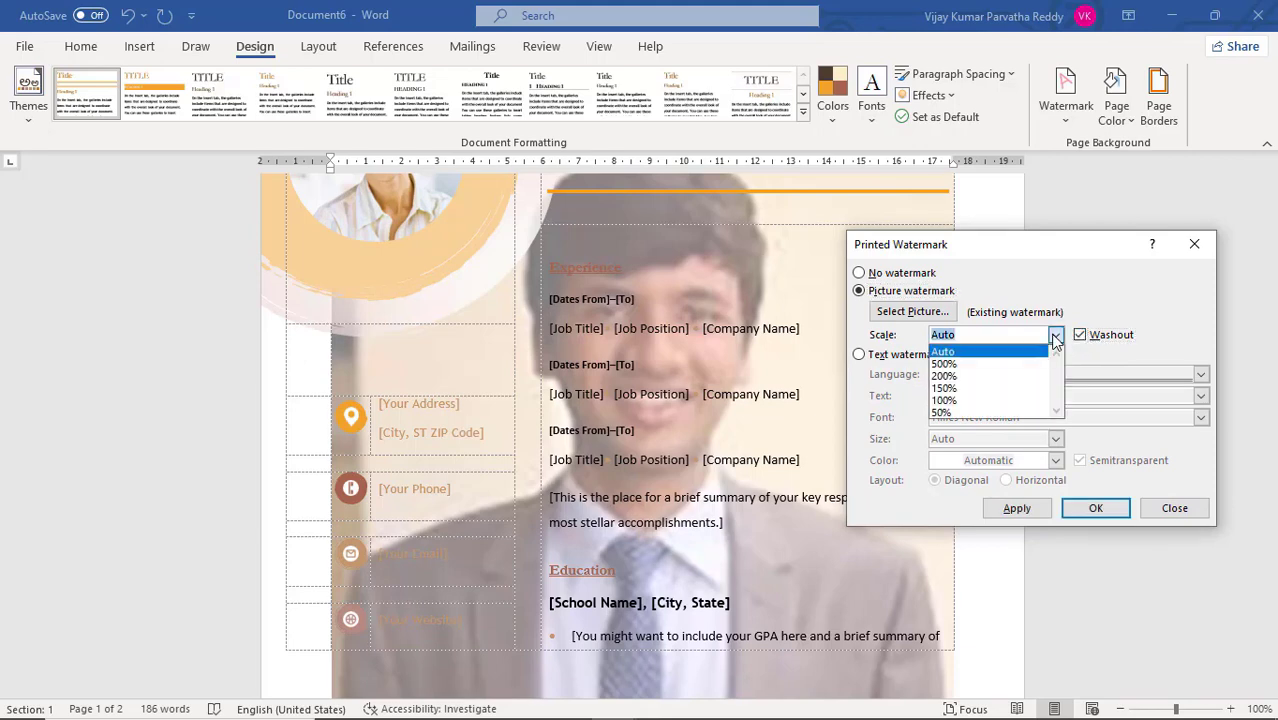
click(985, 413)
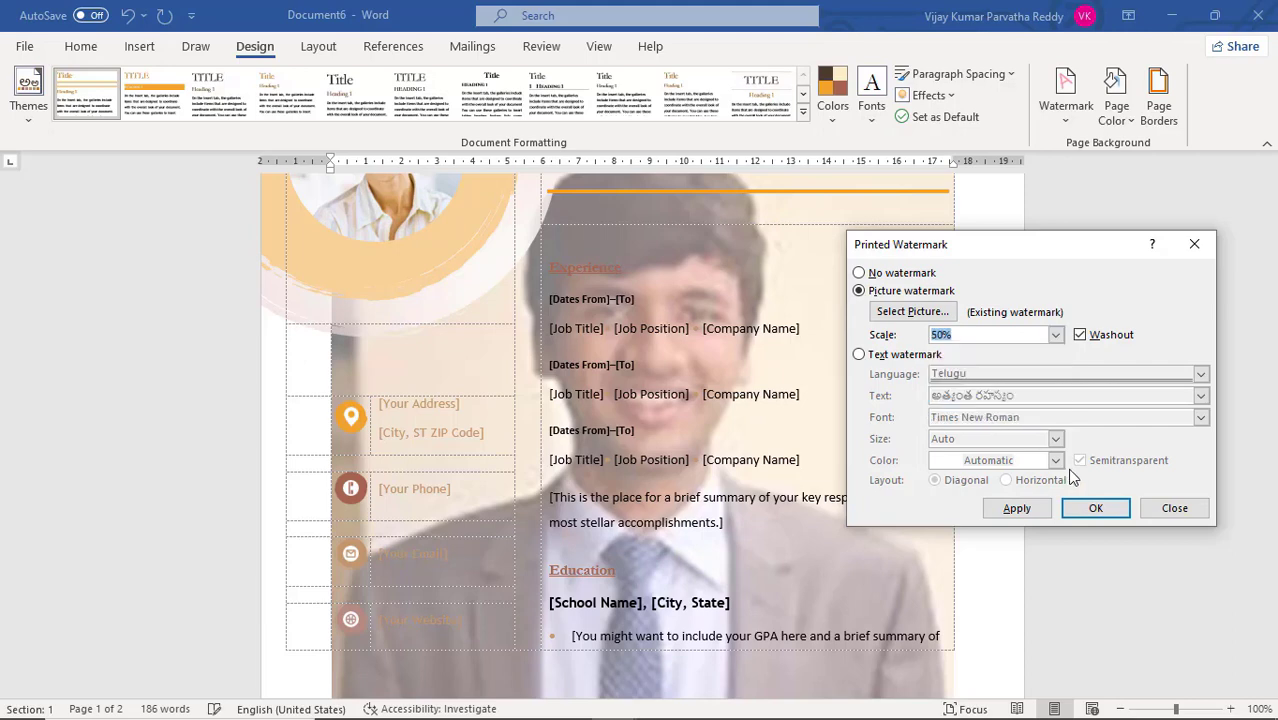
click(1018, 509)
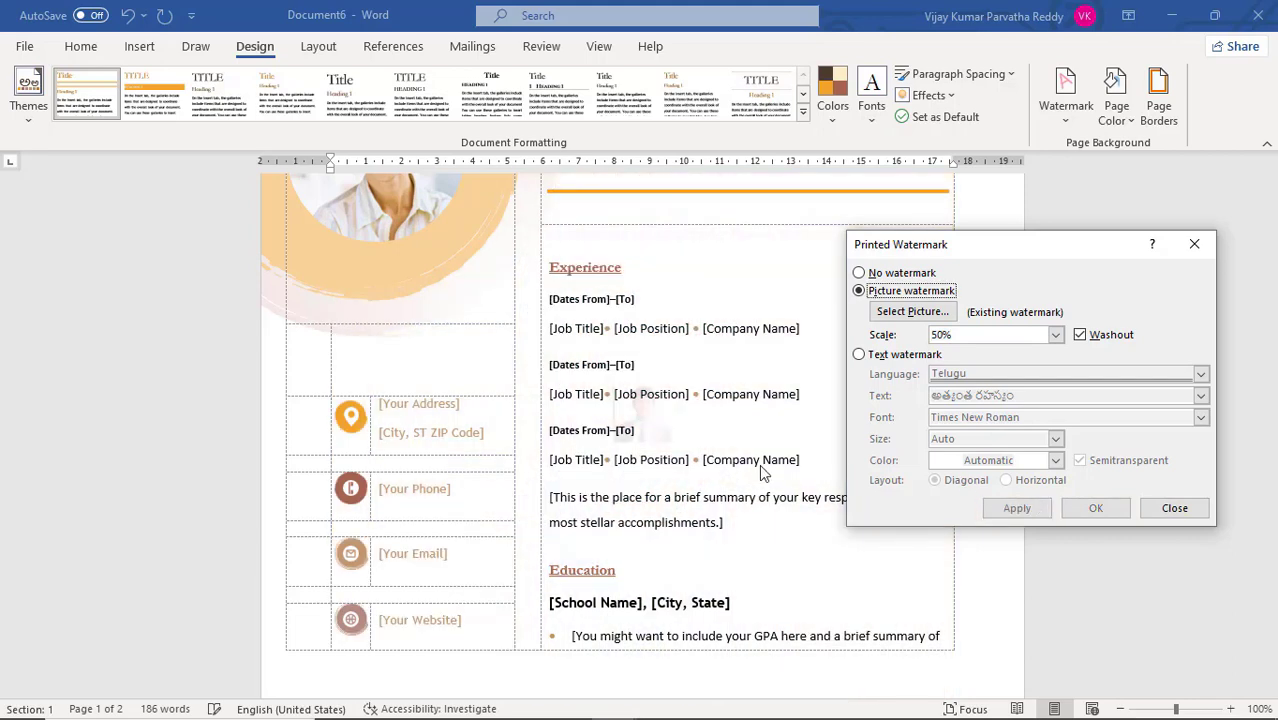
Apply a 500% scale to the picture watermark, then apply it again with Washout turned off
click(1056, 336)
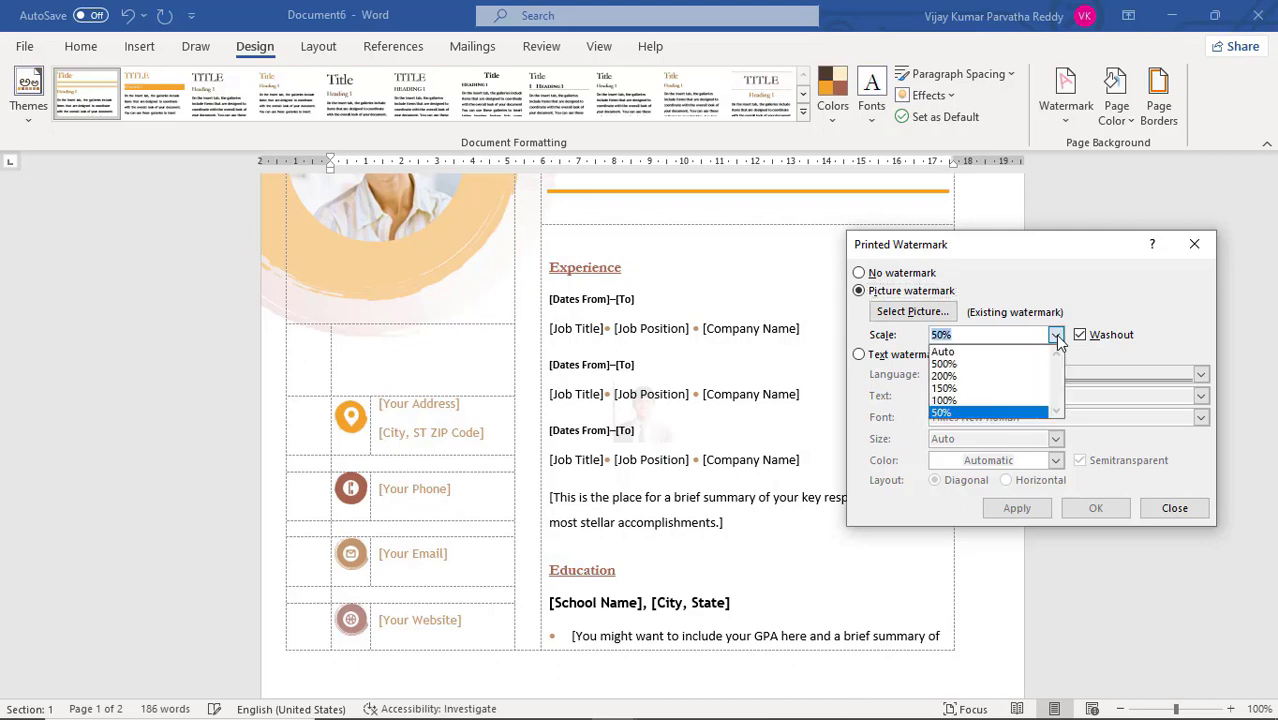
click(997, 366)
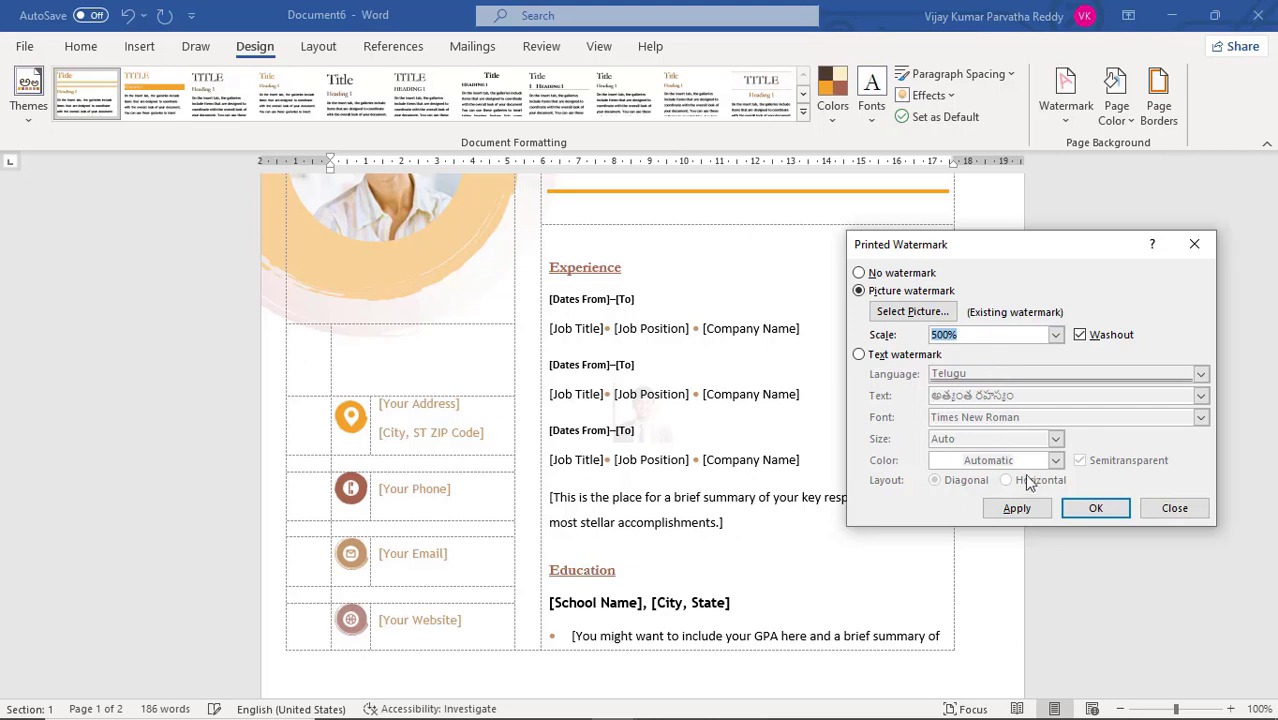
click(1018, 509)
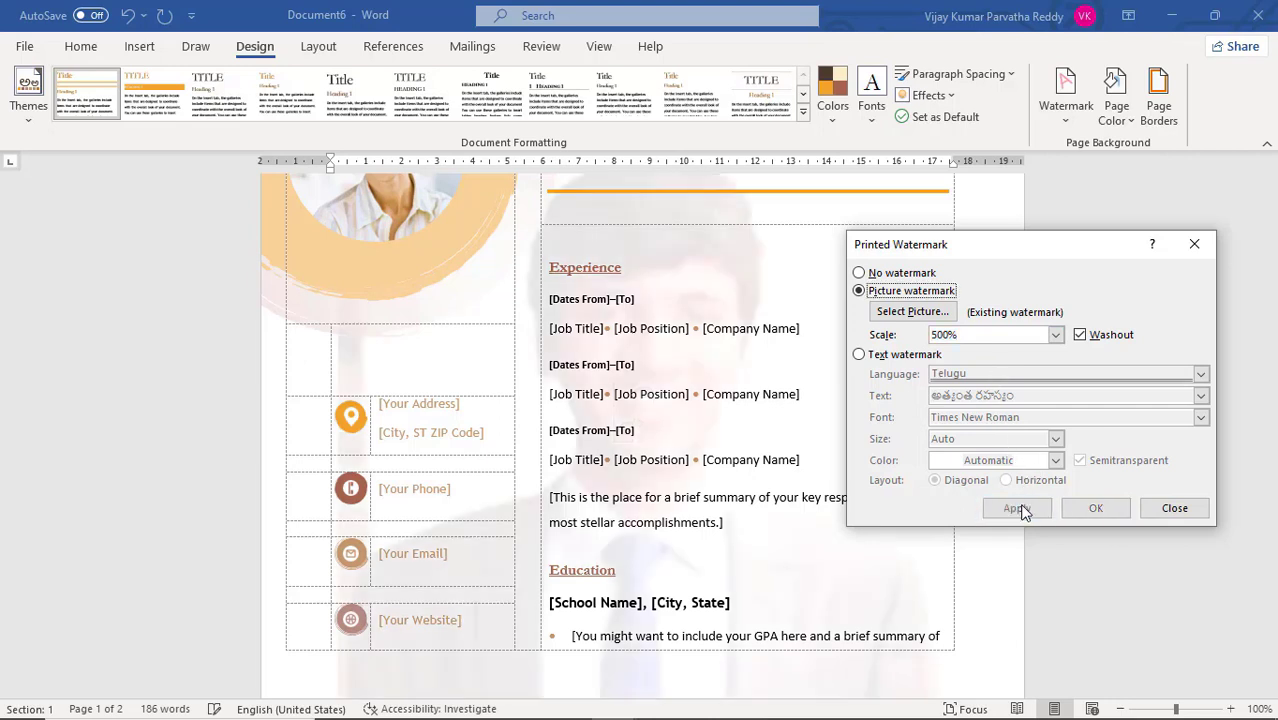
click(1082, 336)
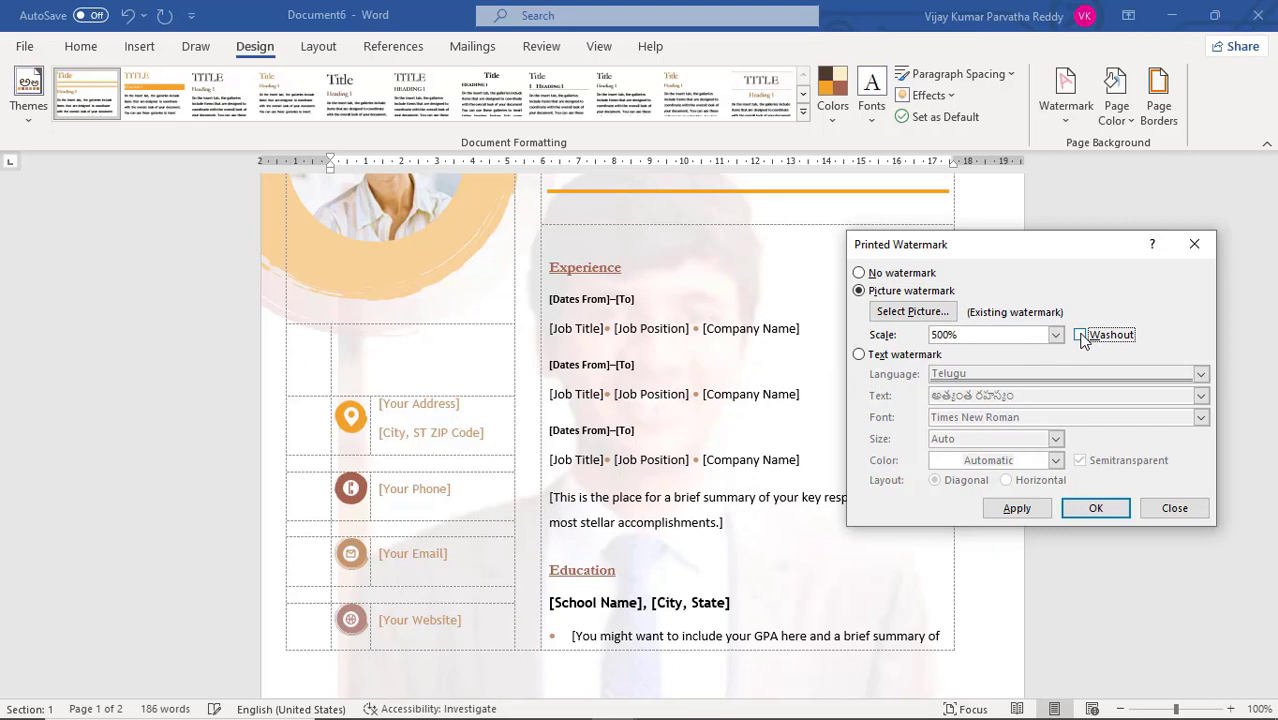
click(1041, 508)
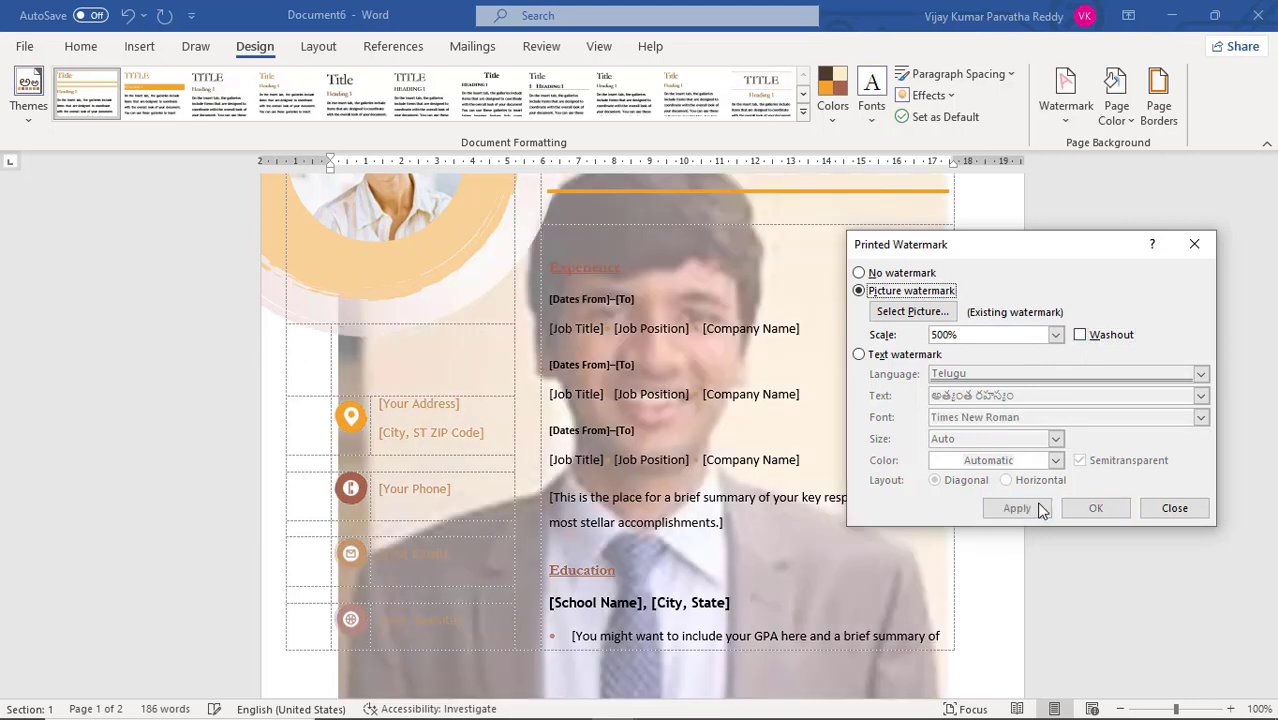
Remove the picture watermark using the No watermark option and close the watermark settings
click(907, 276)
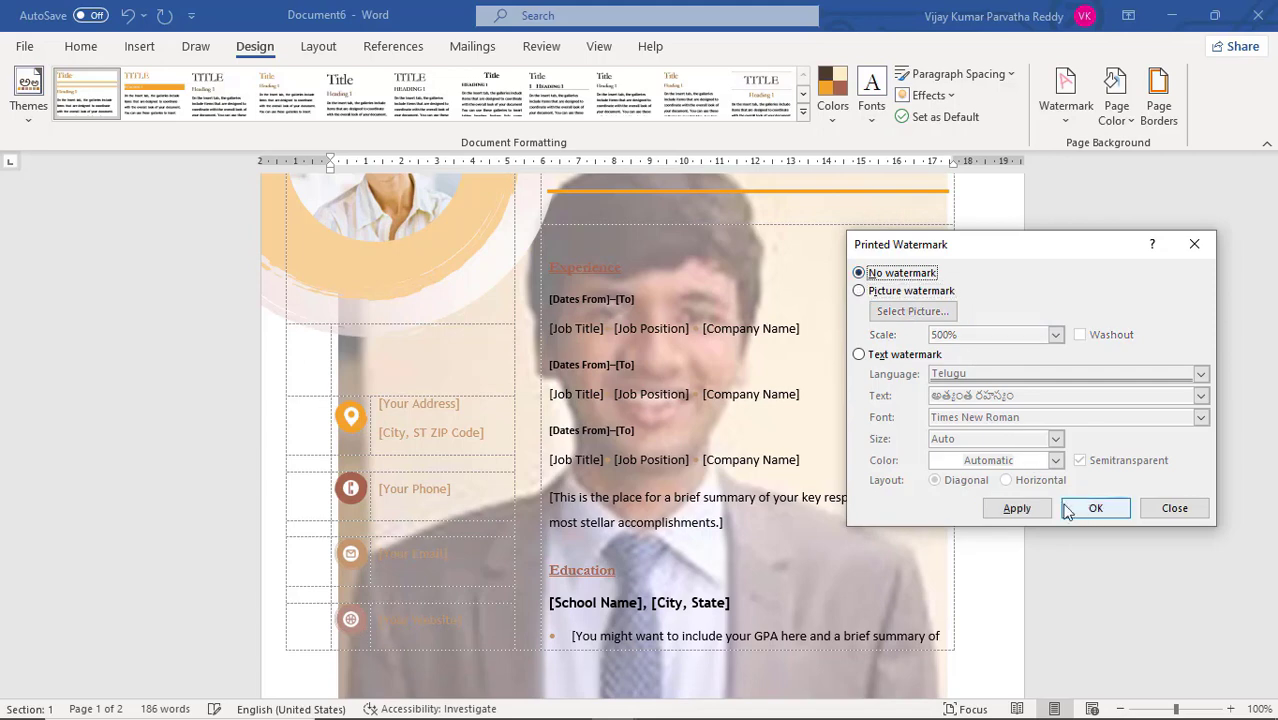
click(1032, 510)
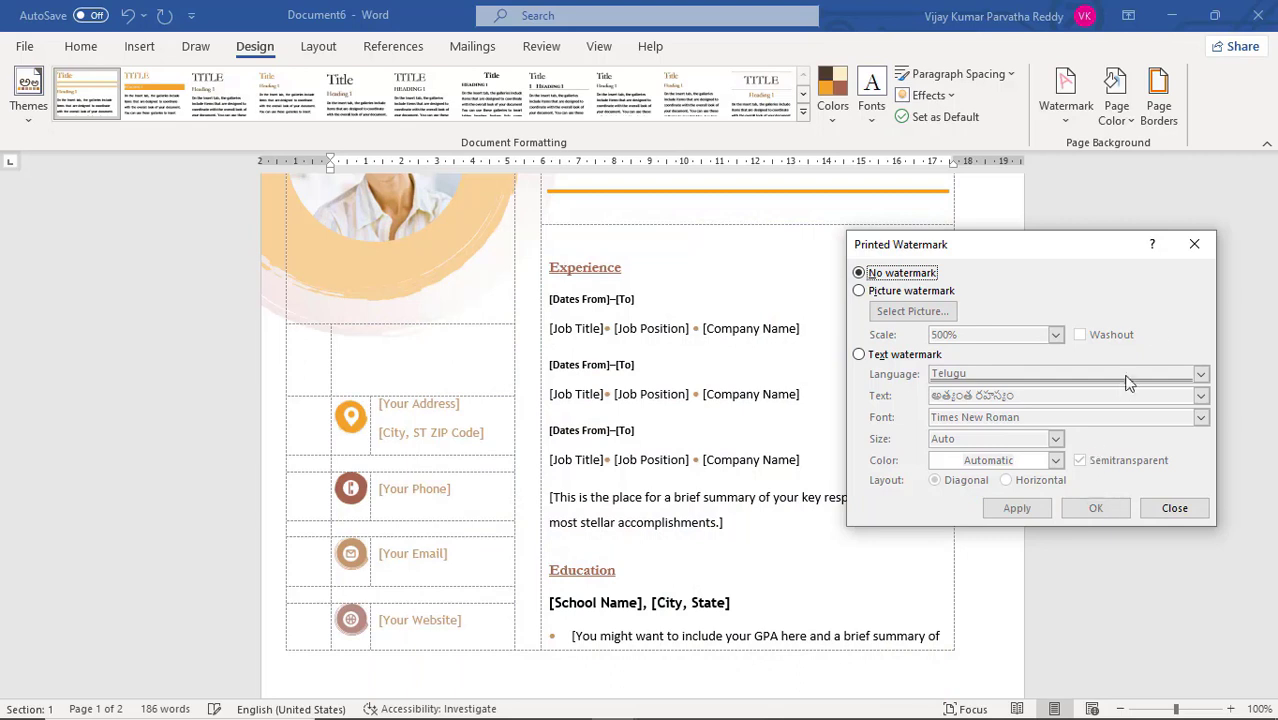
click(1193, 246)
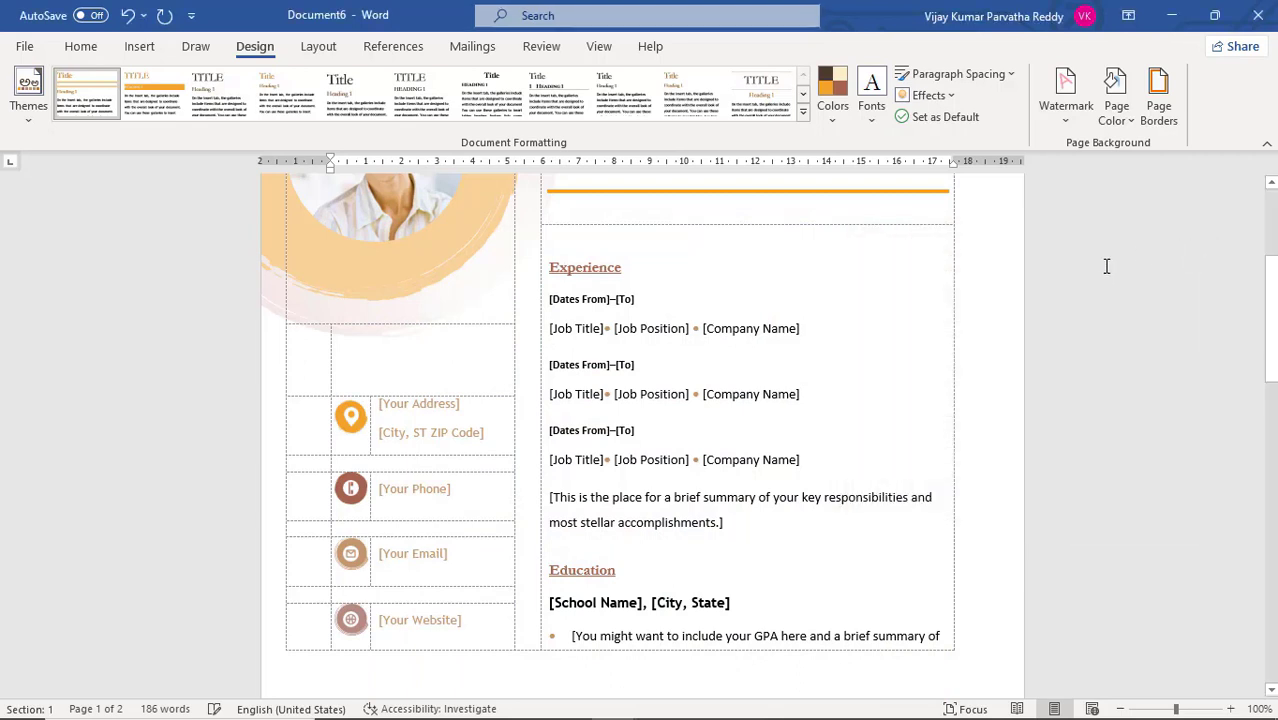
Set the resume's page color to the standard light blue
scroll(875, 372, up, 5)
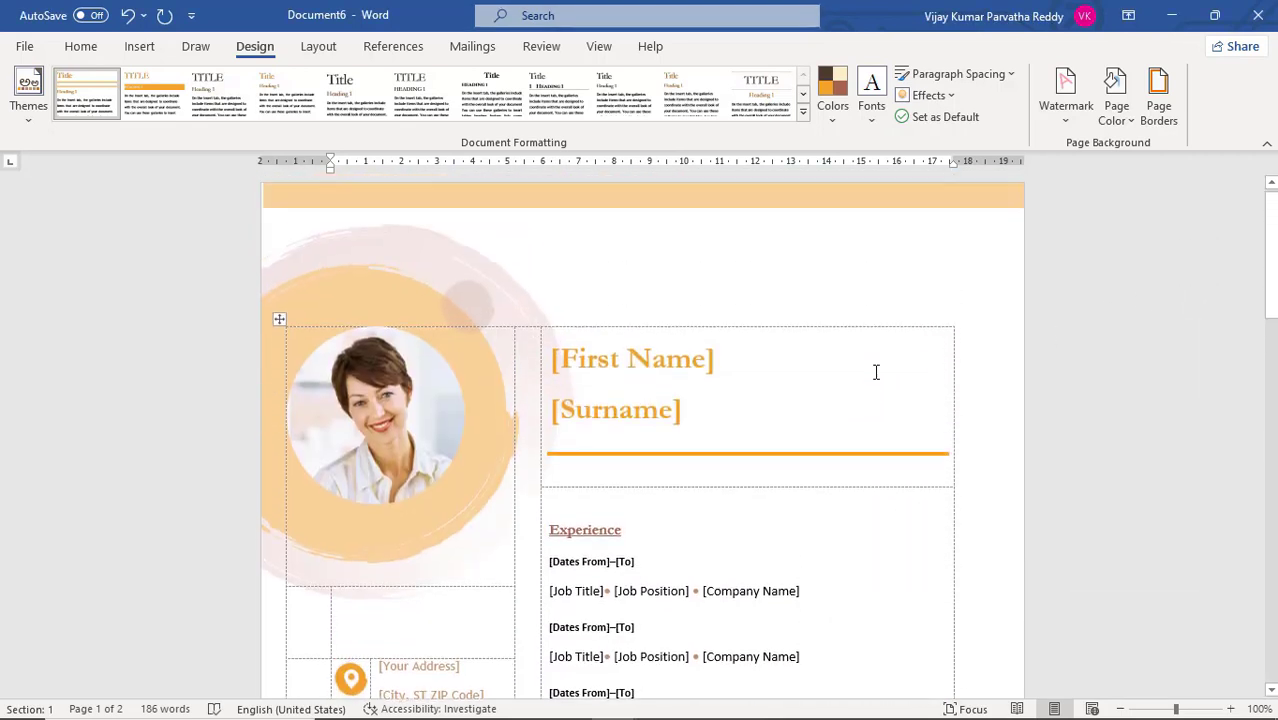
click(1129, 121)
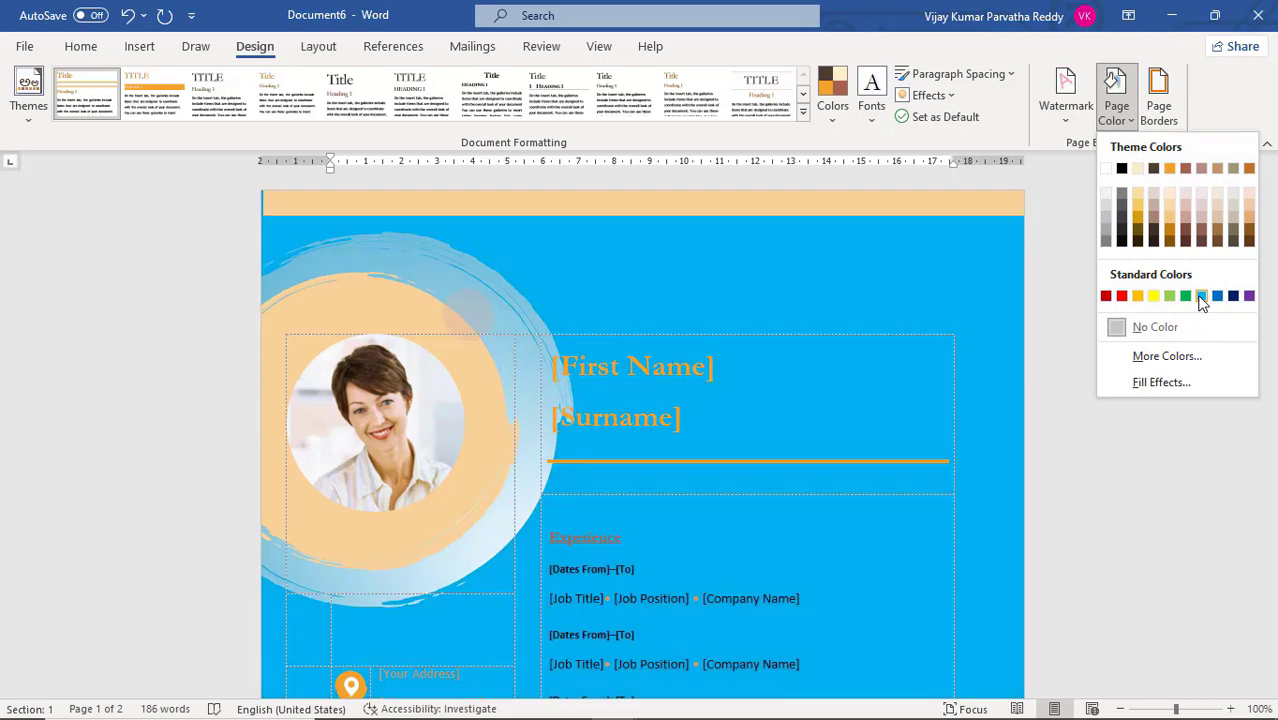
click(1201, 297)
Fill the page background with a one-color light blue gradient, using Diagonal up shading and the variant with a dark central band
click(1129, 127)
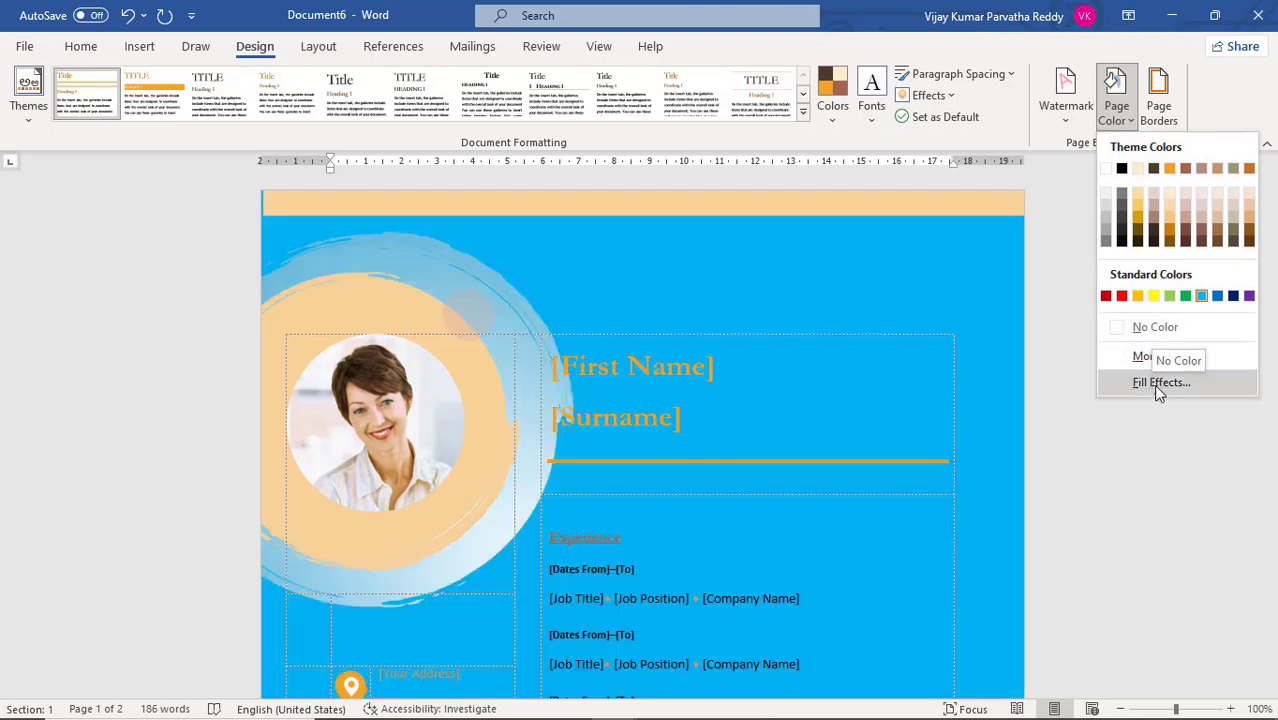
click(1155, 384)
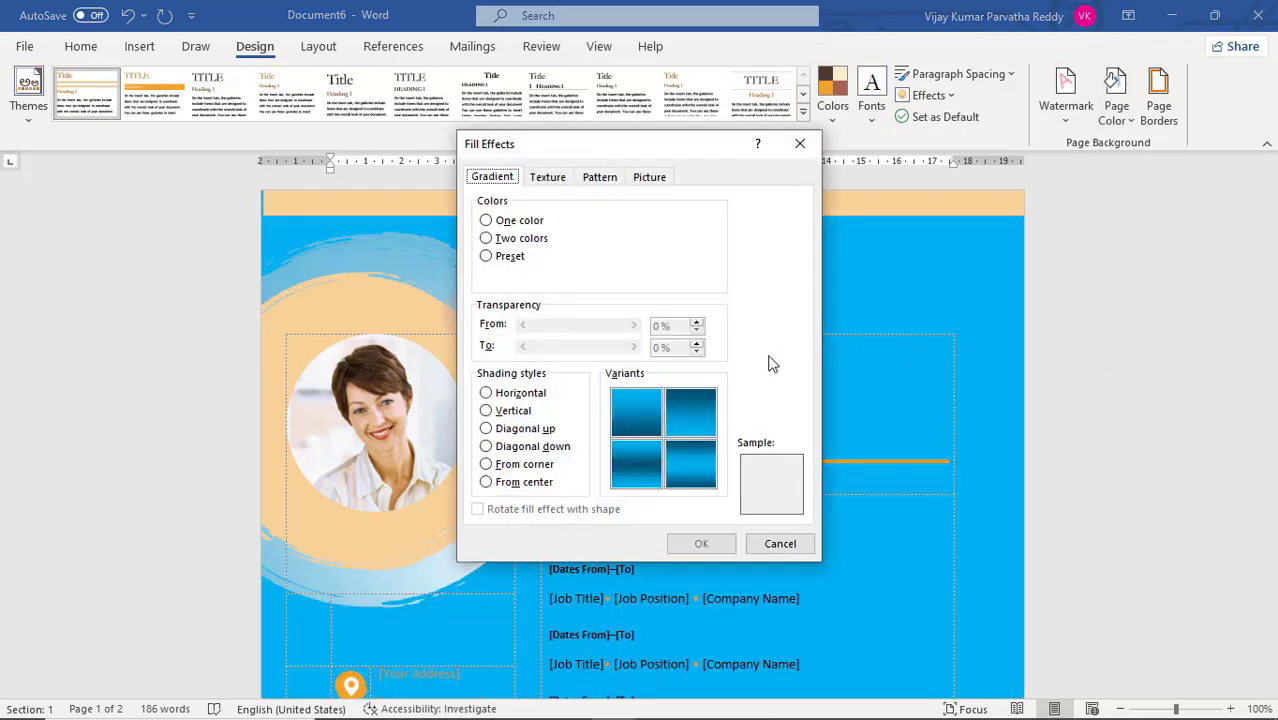
click(640, 426)
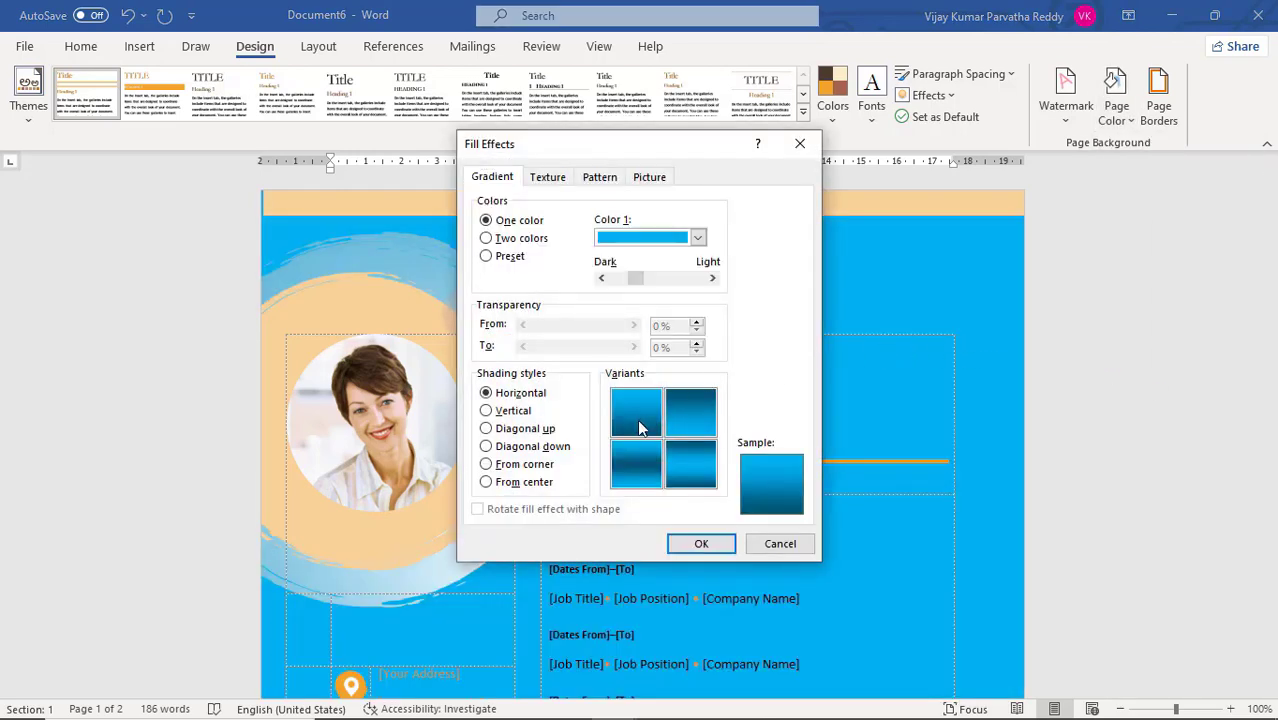
click(638, 469)
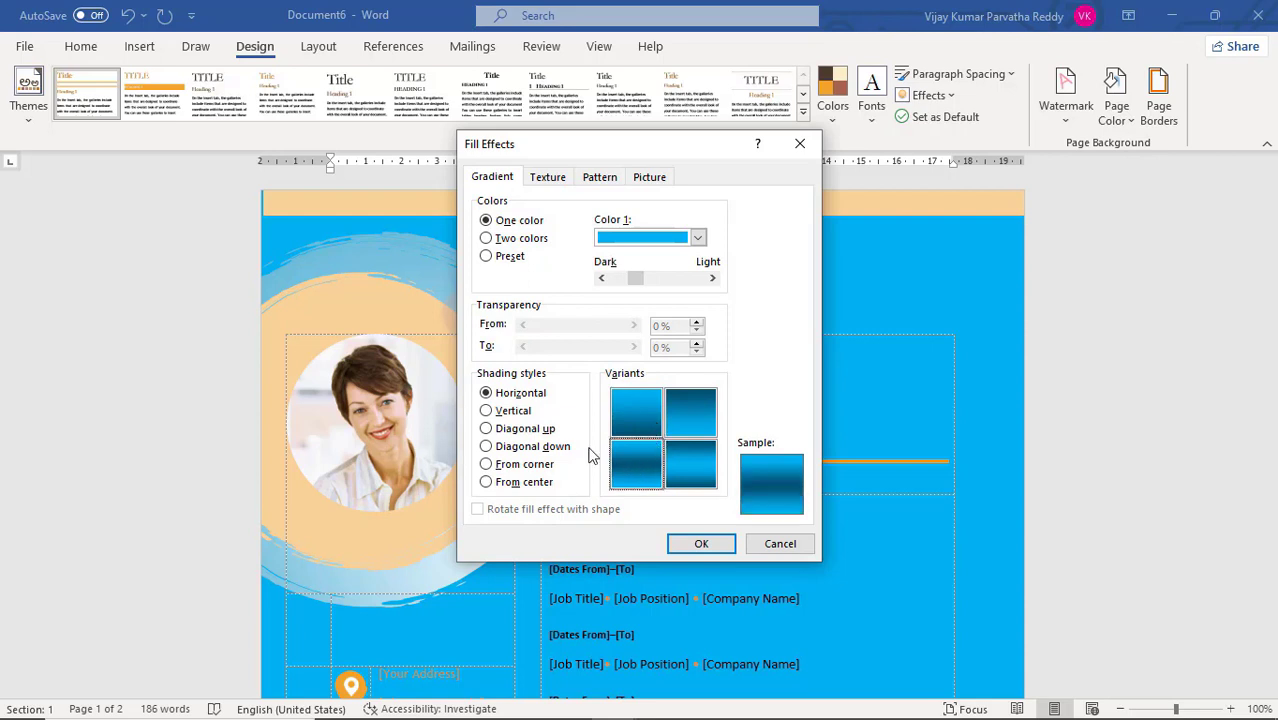
click(530, 432)
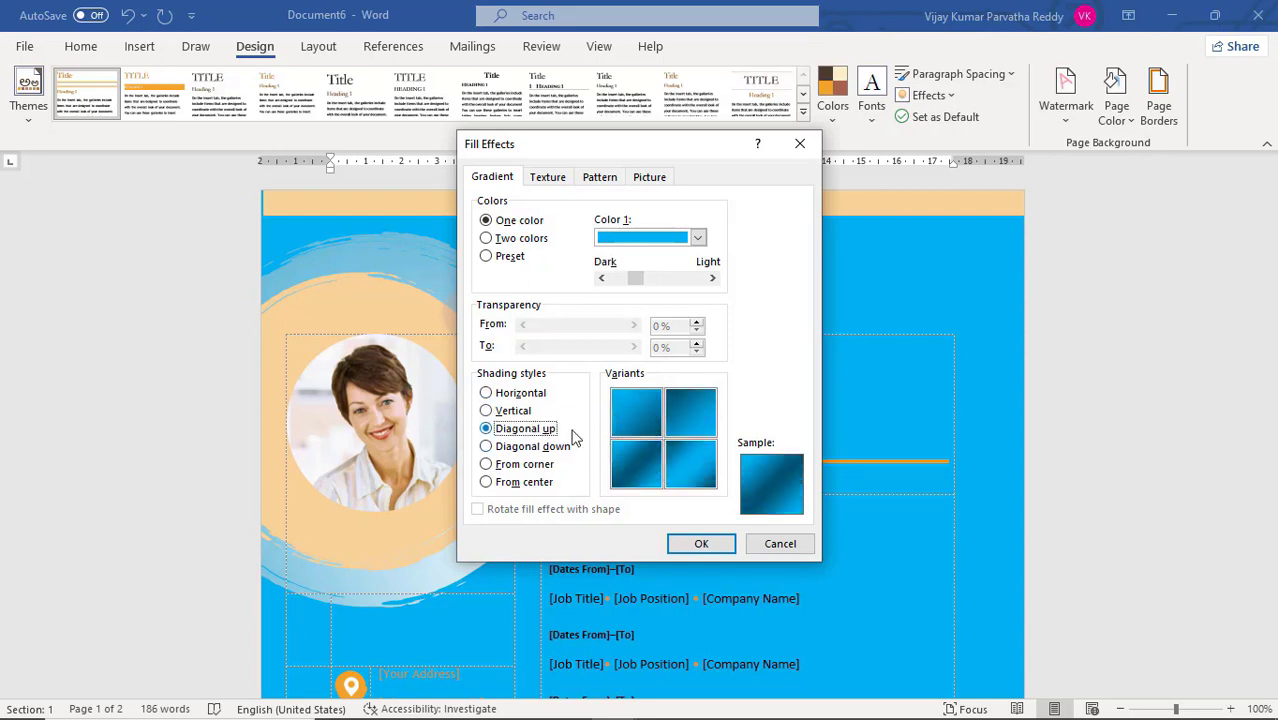
click(697, 549)
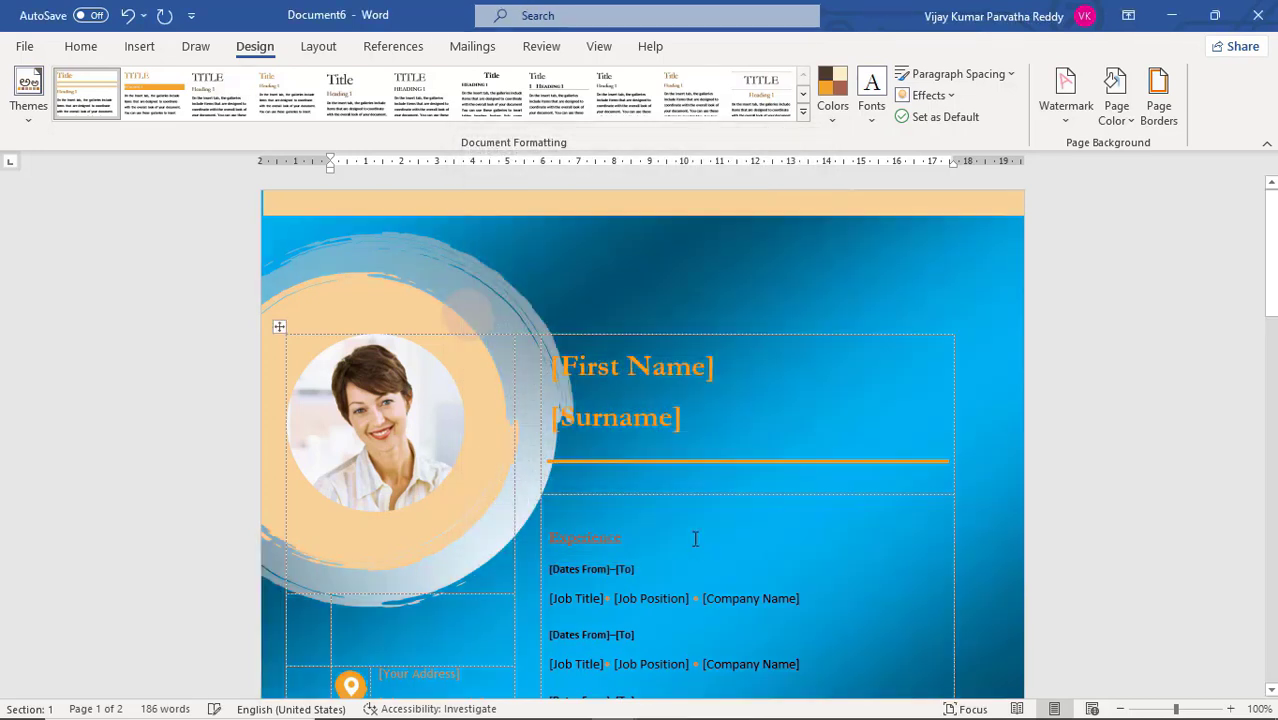
Fill the page background with a two-color gradient of light blue and red, keeping the Diagonal up shading
click(1122, 112)
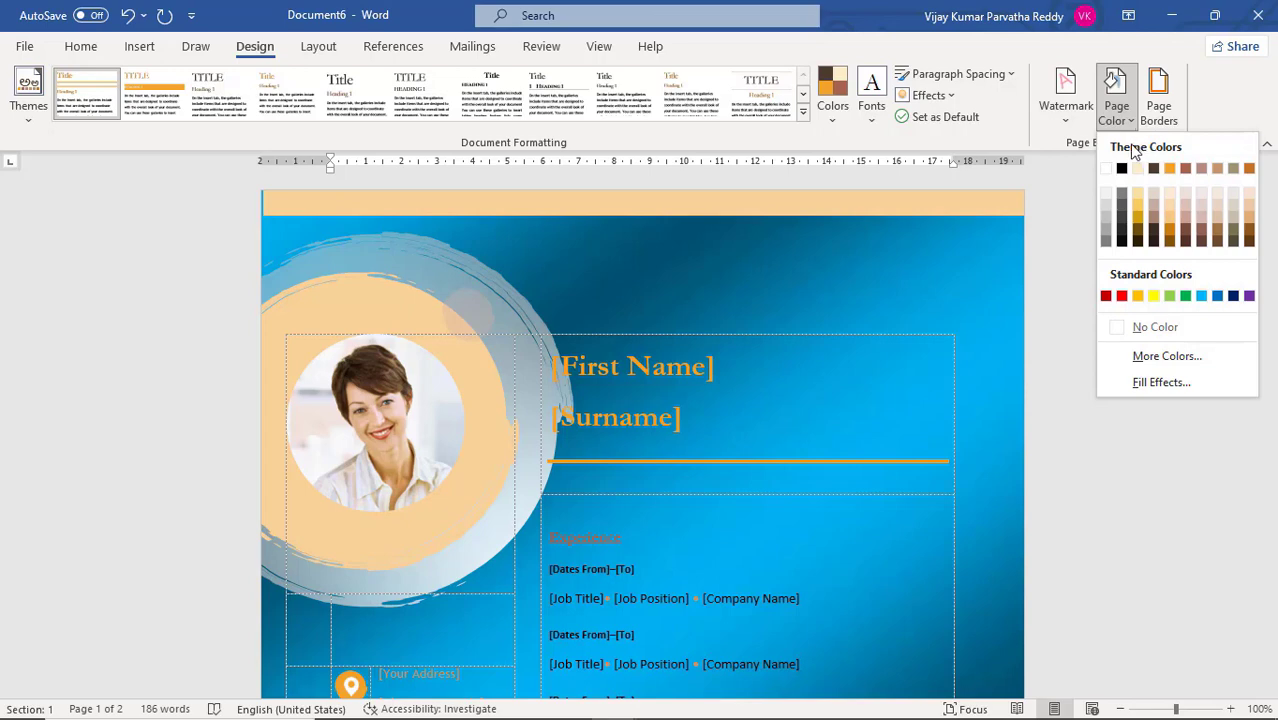
click(1168, 380)
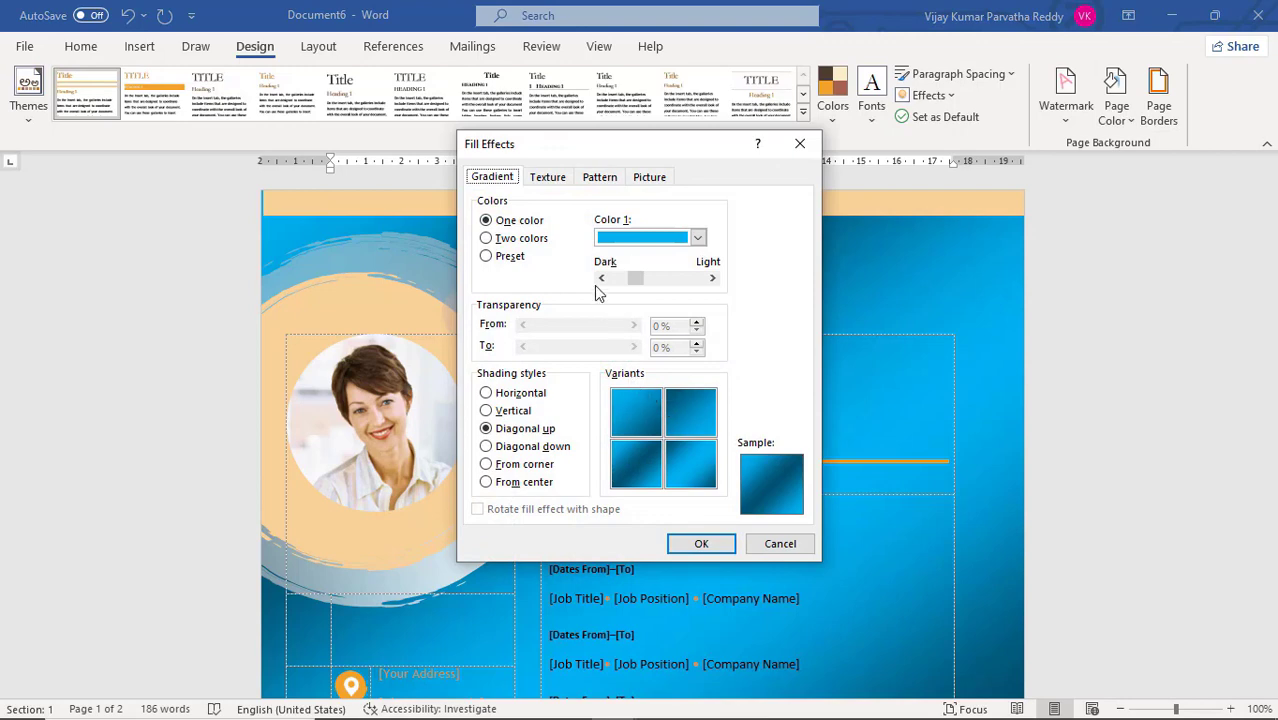
click(529, 244)
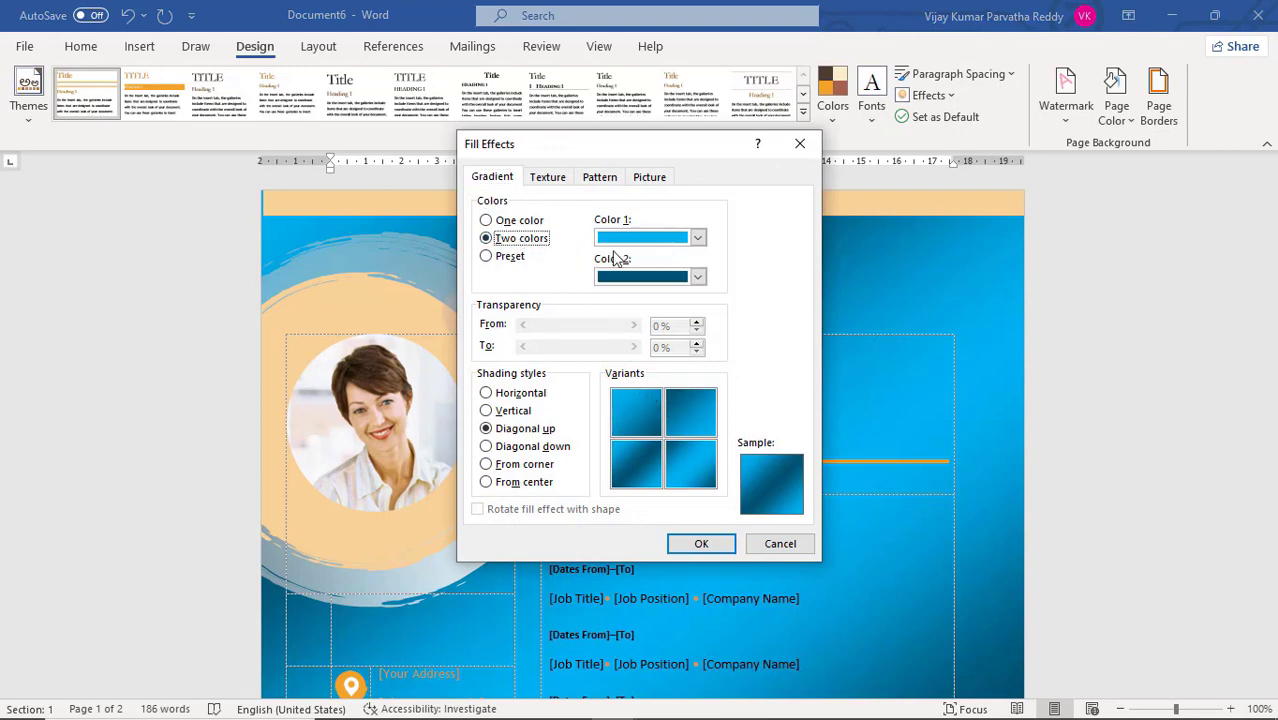
click(698, 277)
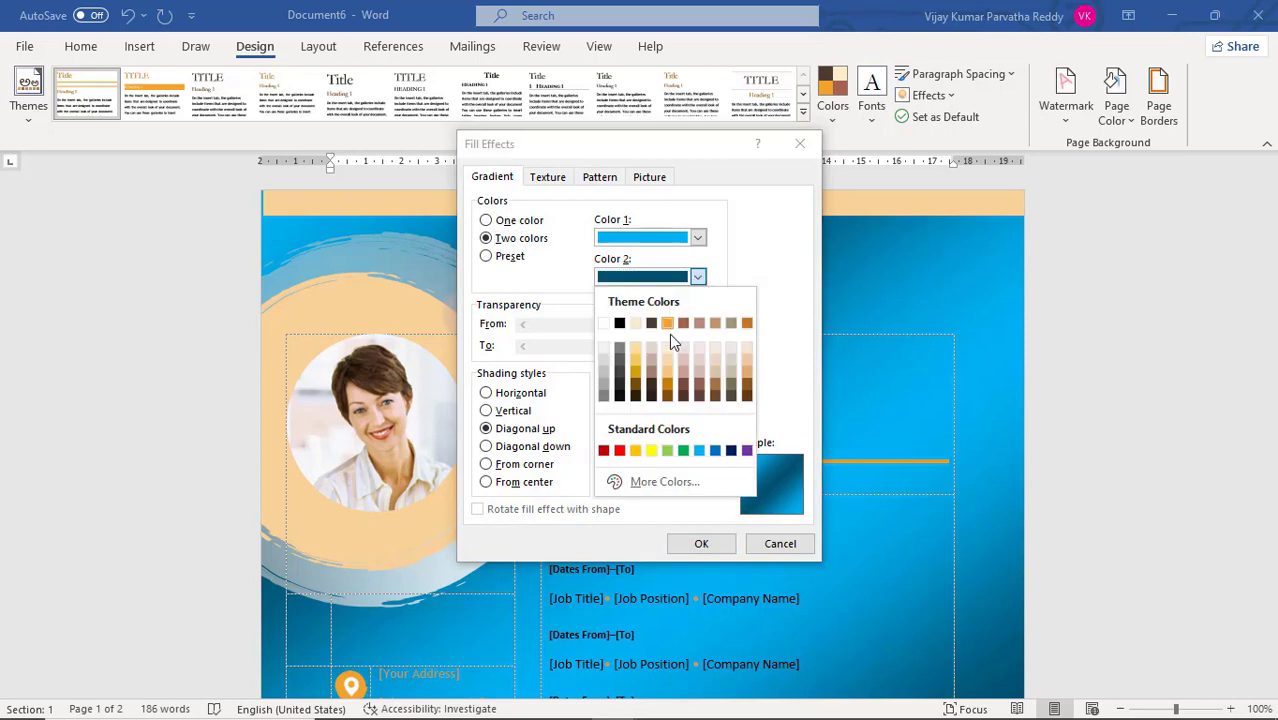
click(621, 449)
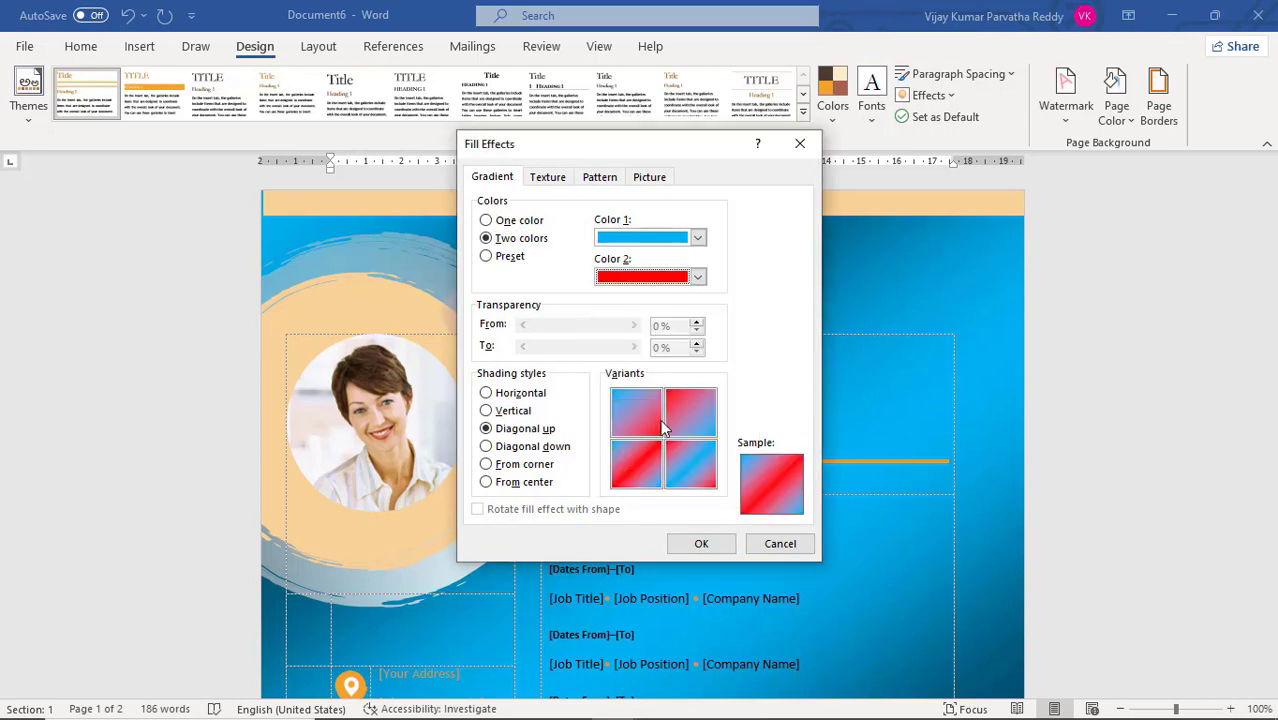
click(701, 544)
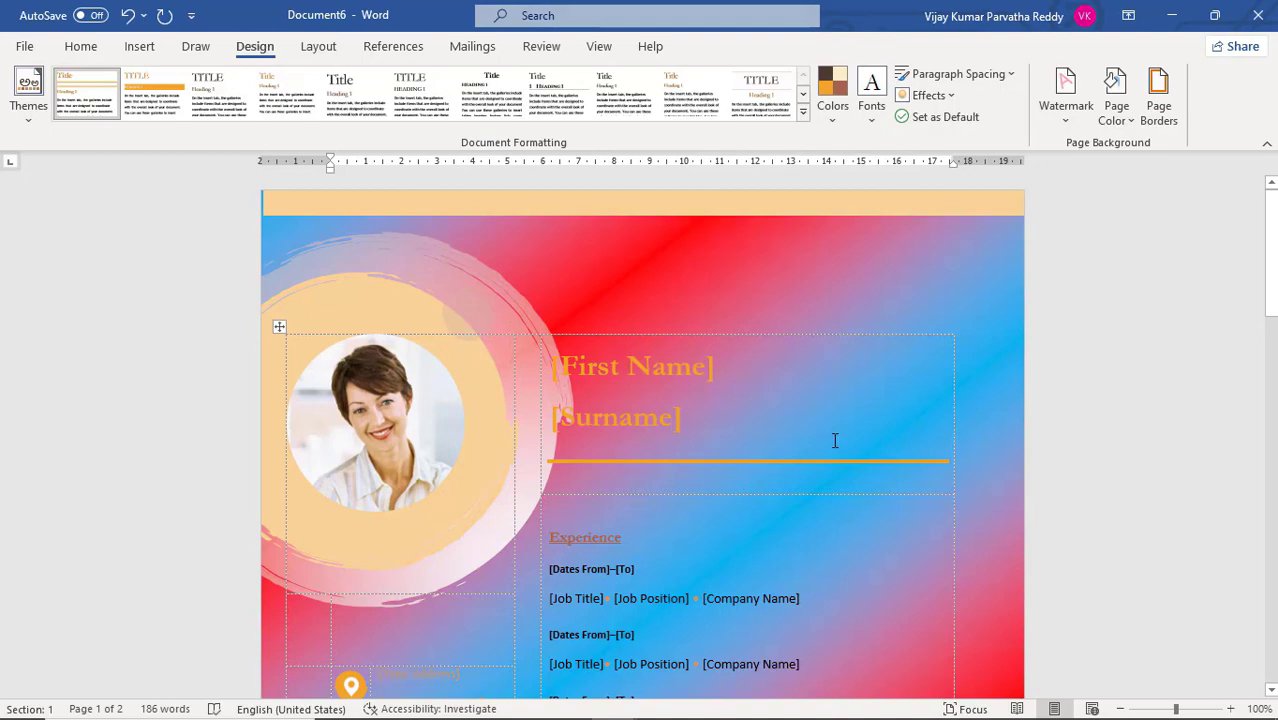
scroll(834, 440, down, 20)
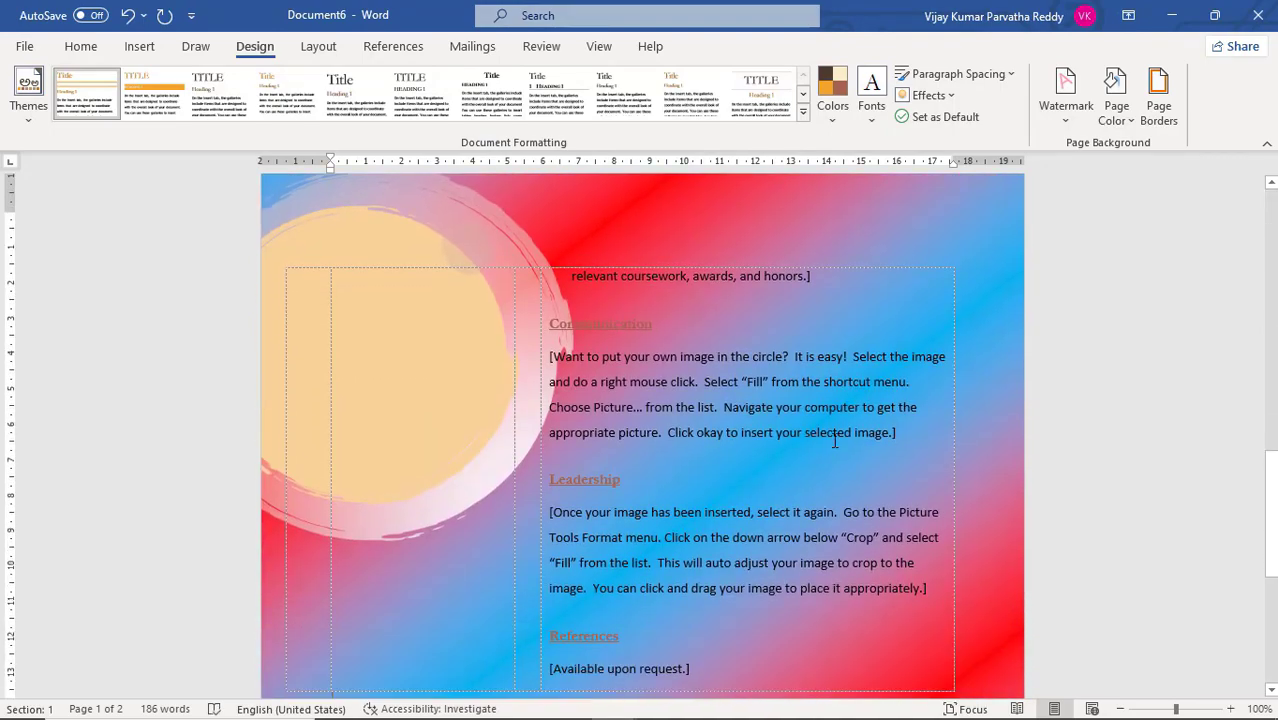
scroll(834, 440, down, 3)
scroll(834, 440, up, 10)
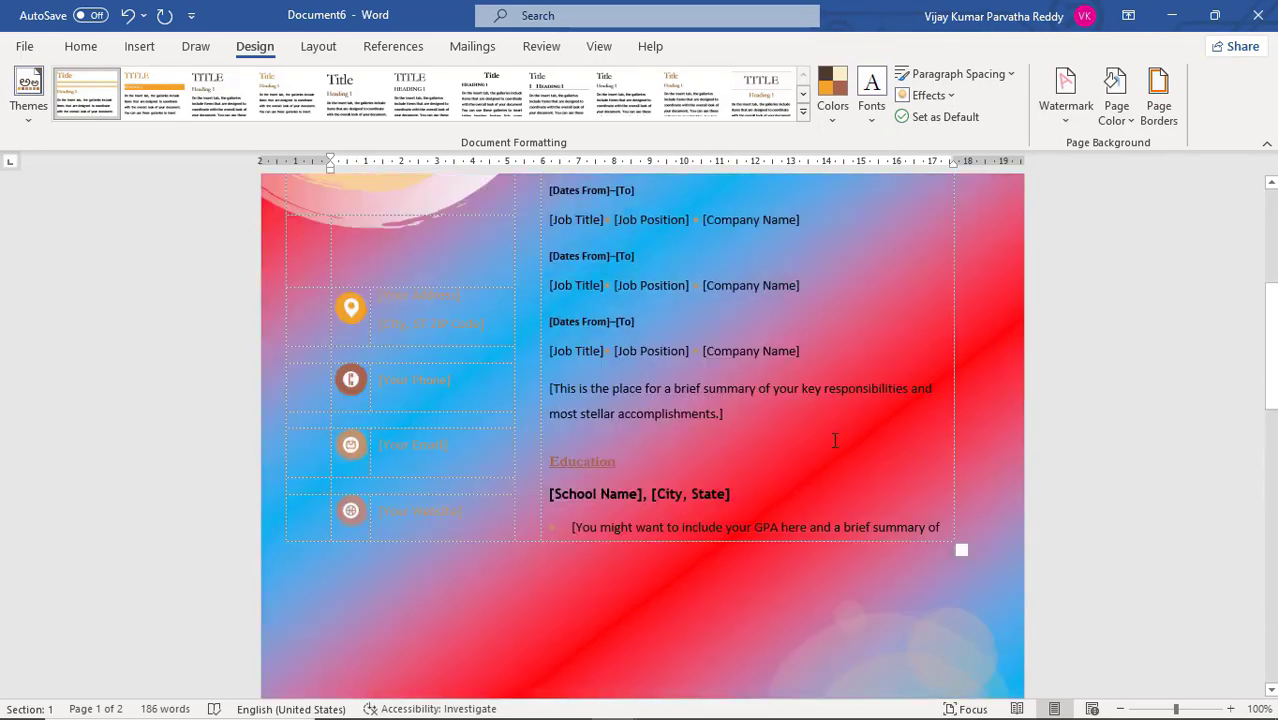
scroll(834, 440, up, 7)
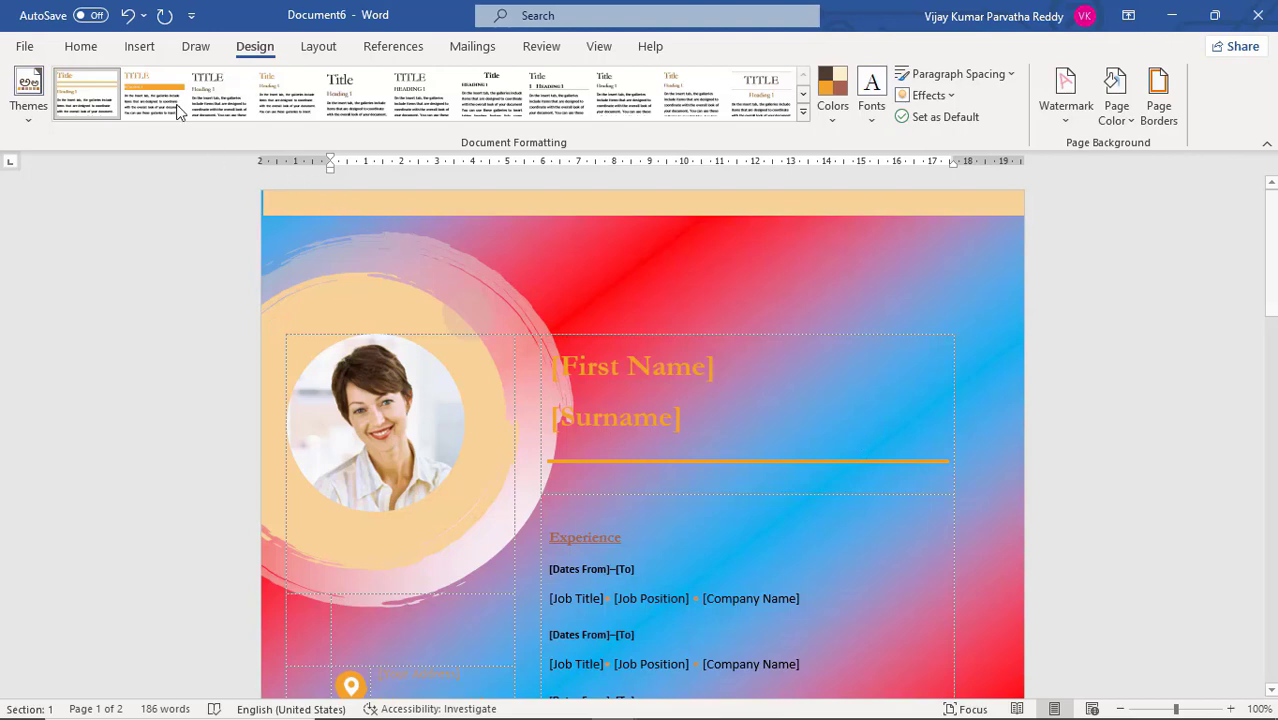
click(140, 47)
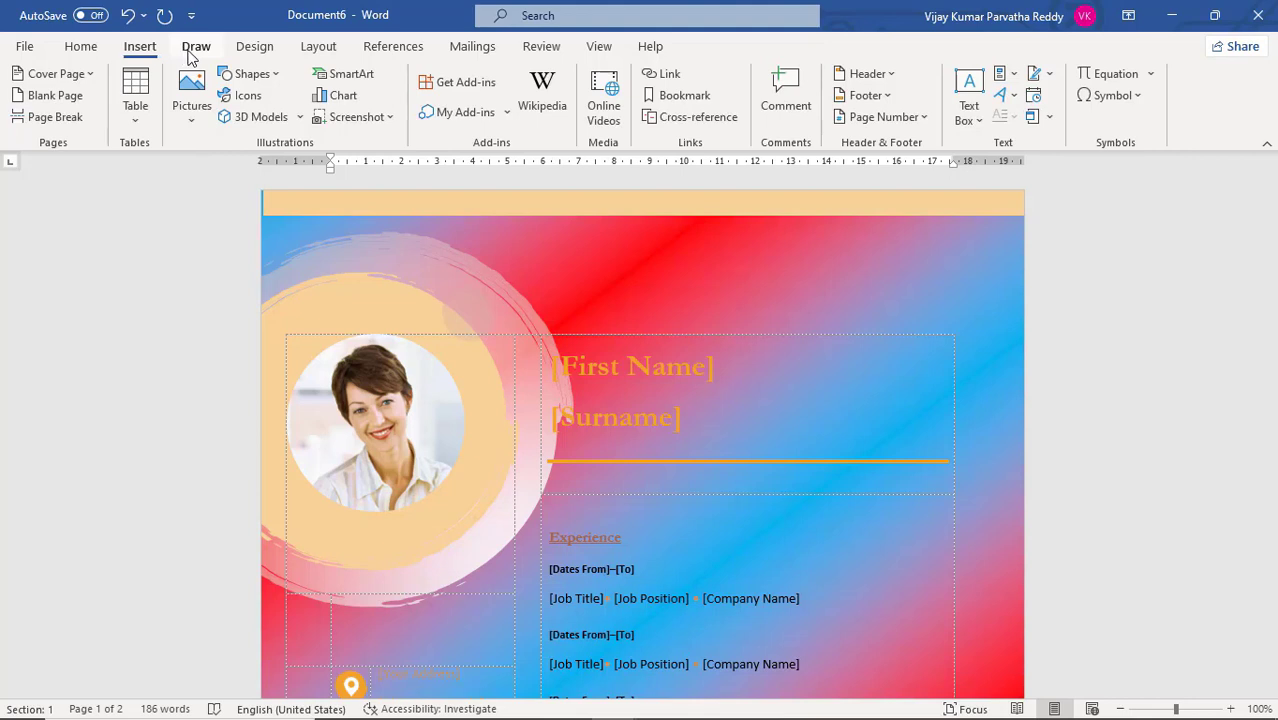
click(253, 52)
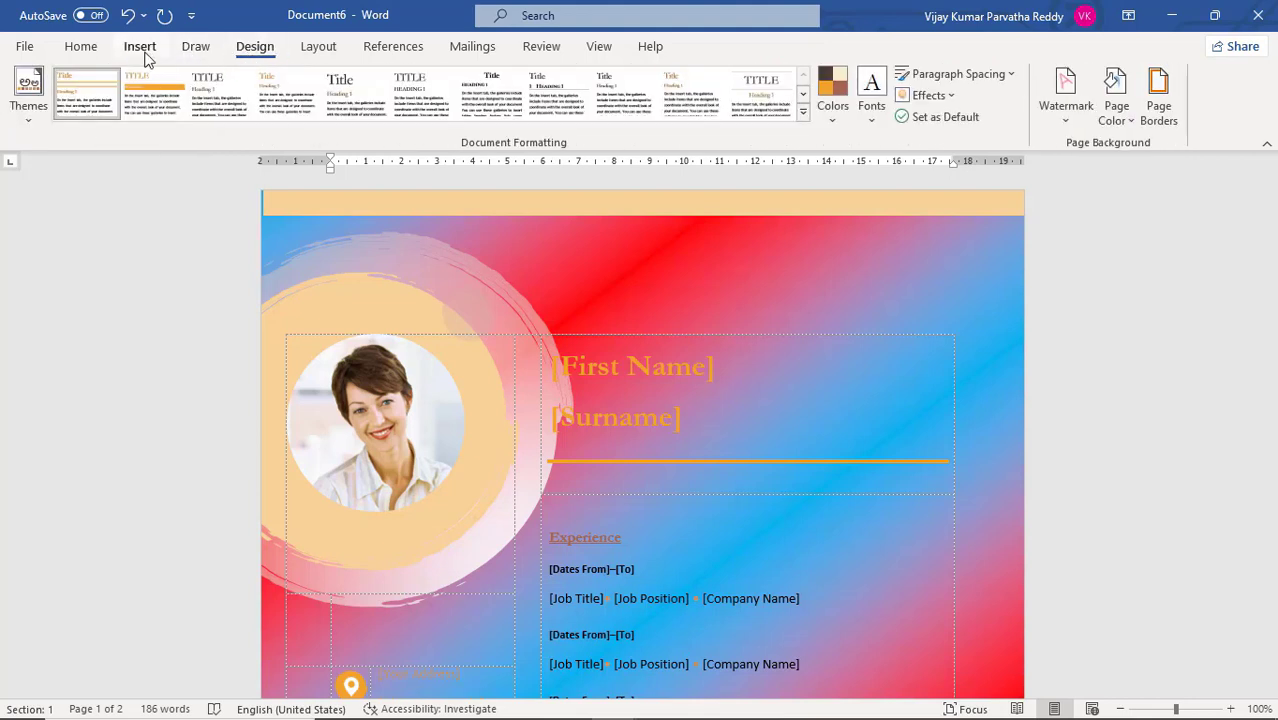
click(324, 56)
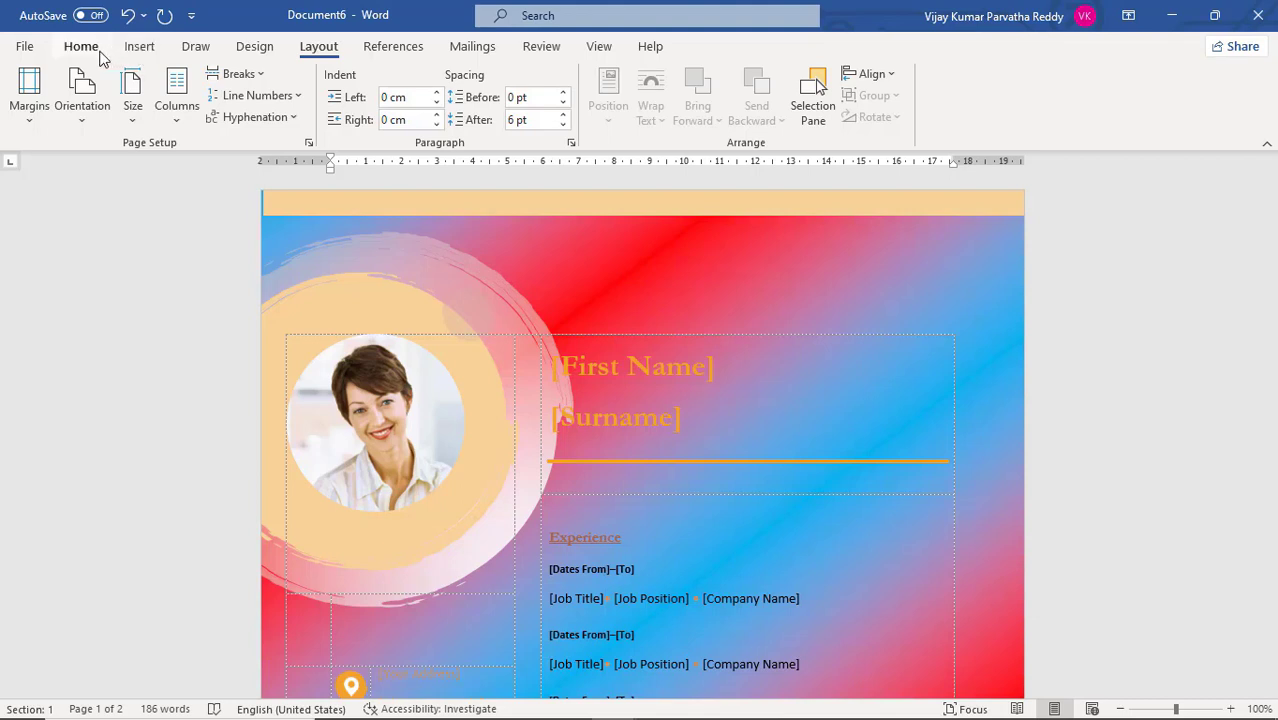
click(106, 58)
click(146, 52)
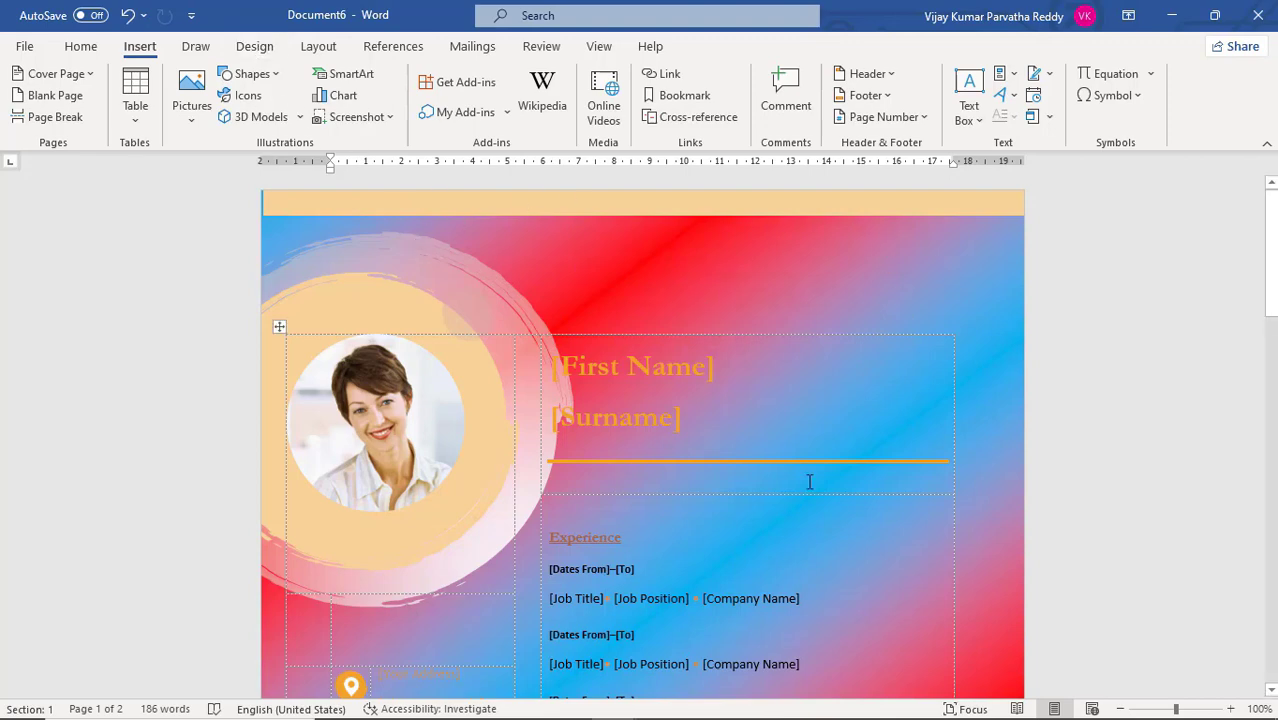
Try the Early Sunset preset gradient for the page background with Vertical, Diagonal up and Diagonal down shading
click(262, 47)
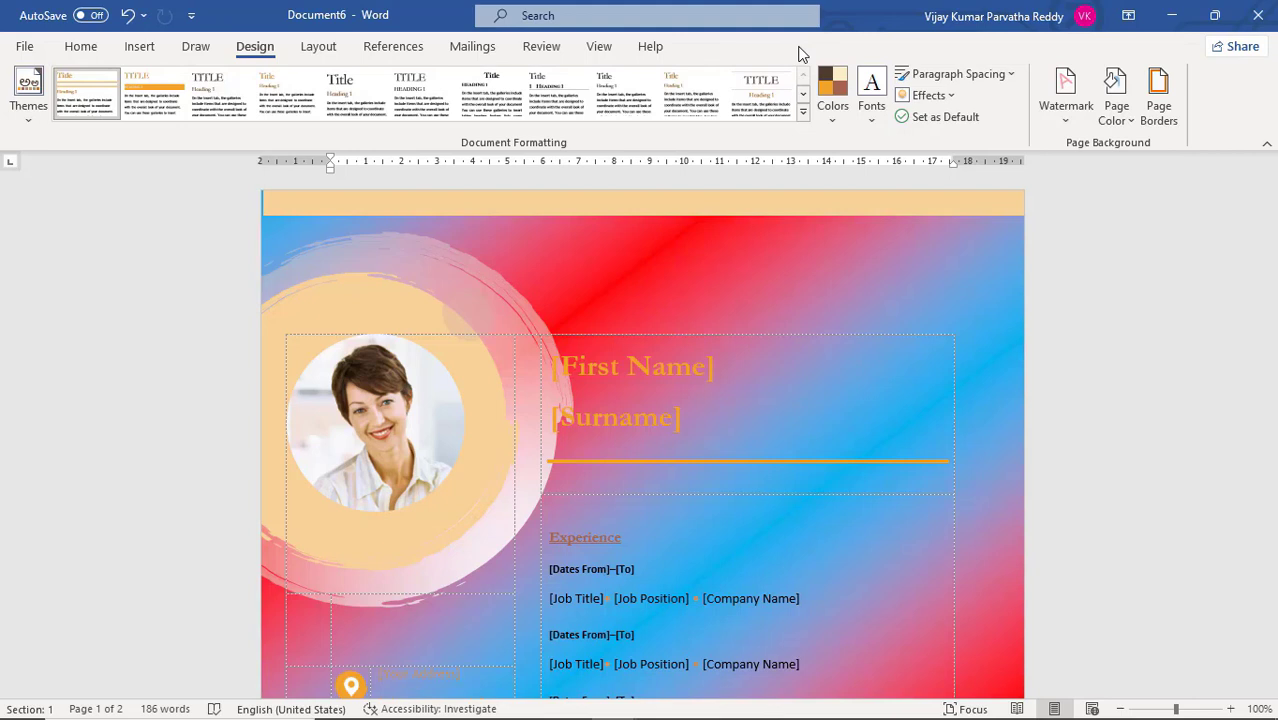
click(1131, 122)
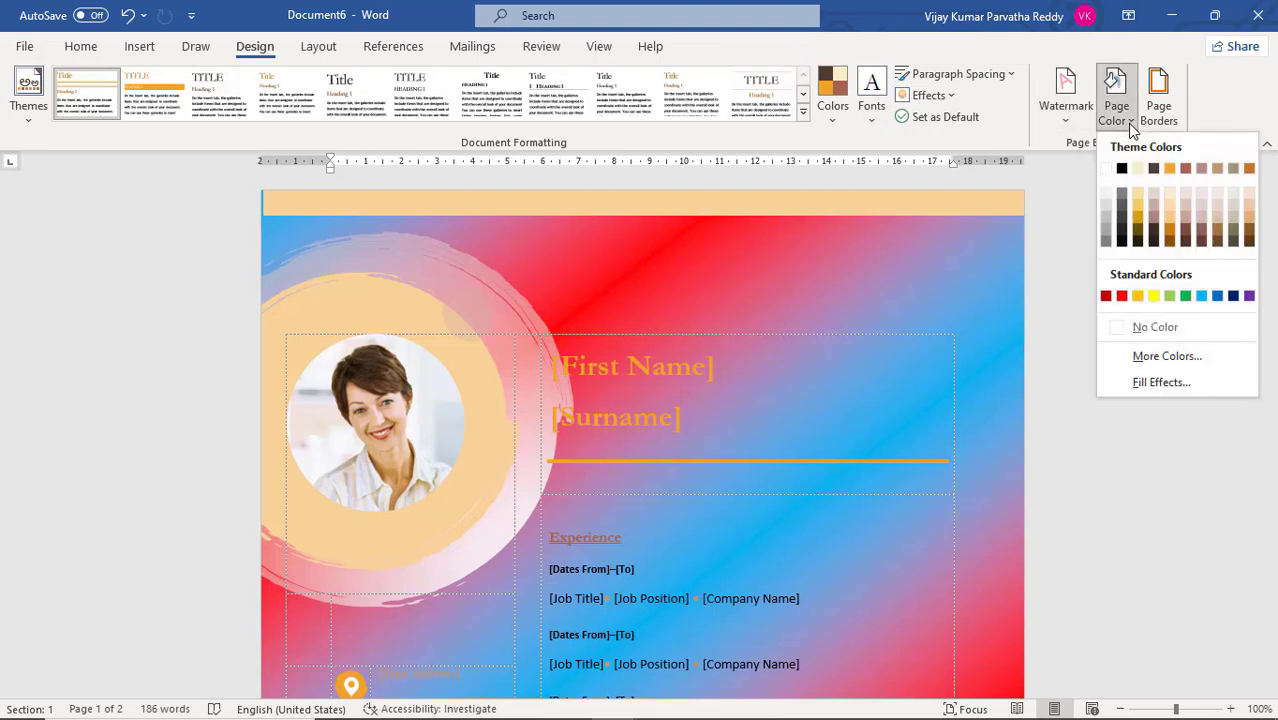
click(1164, 382)
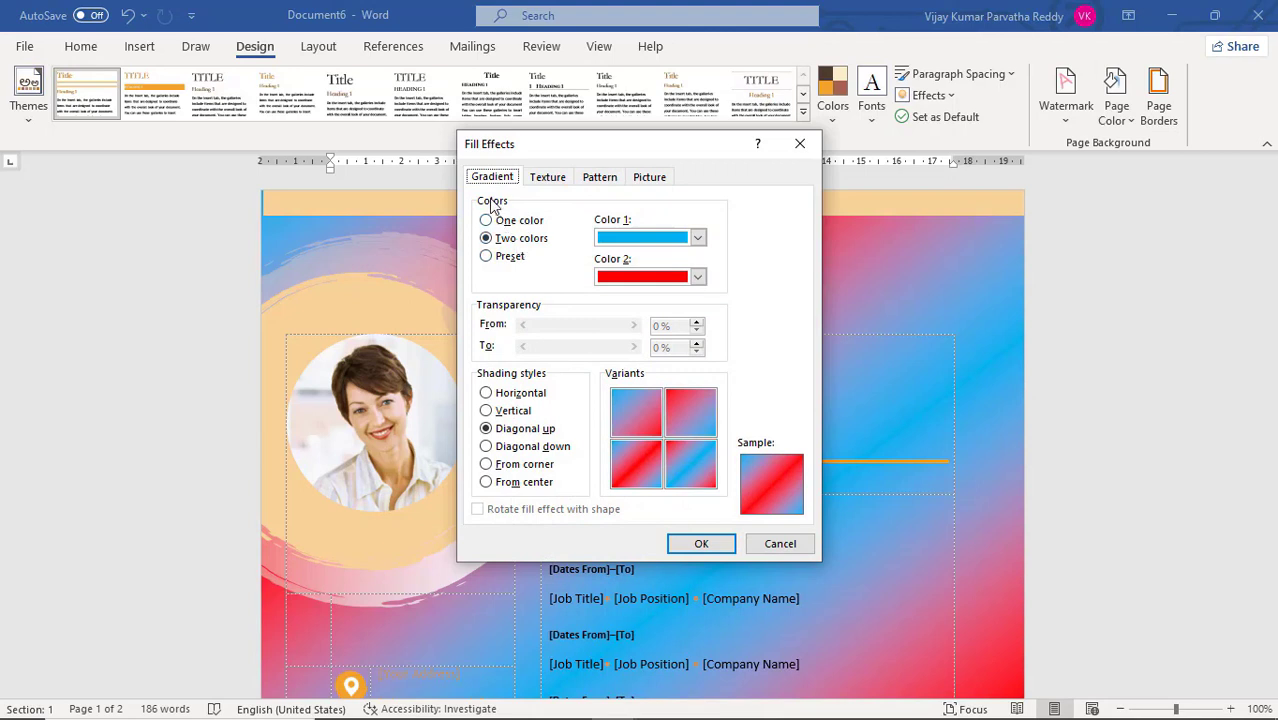
click(514, 259)
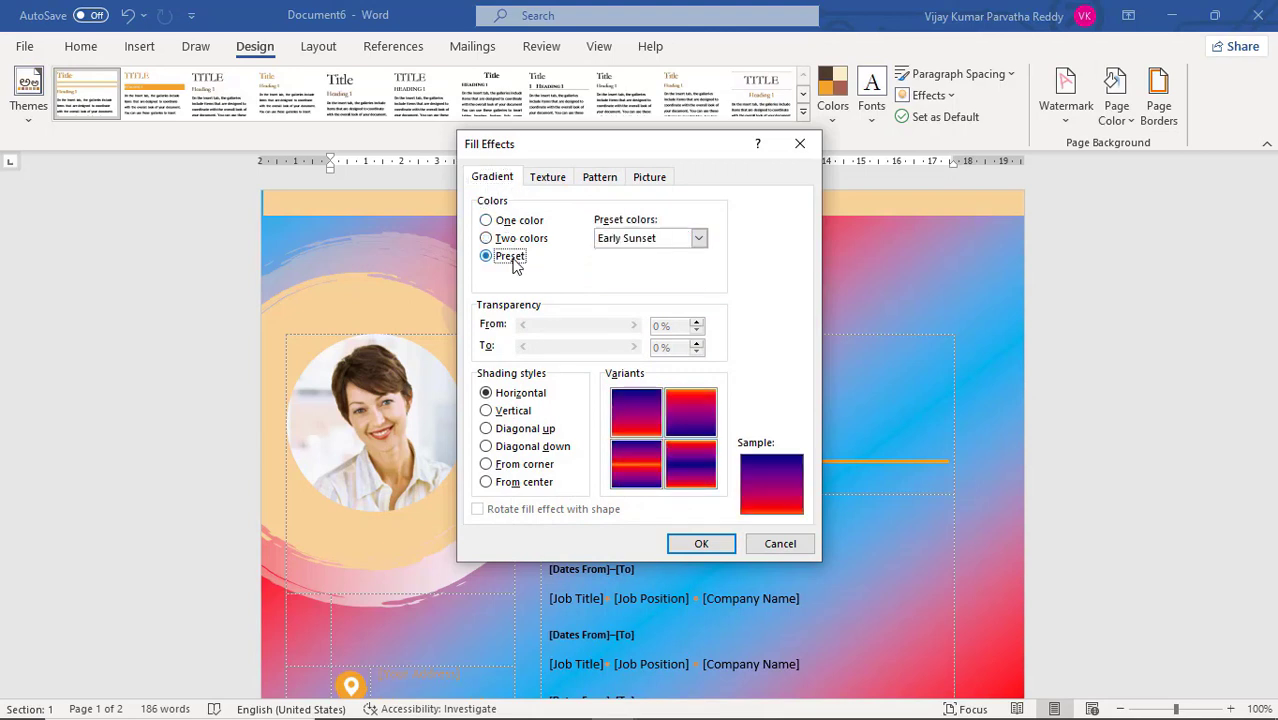
click(522, 412)
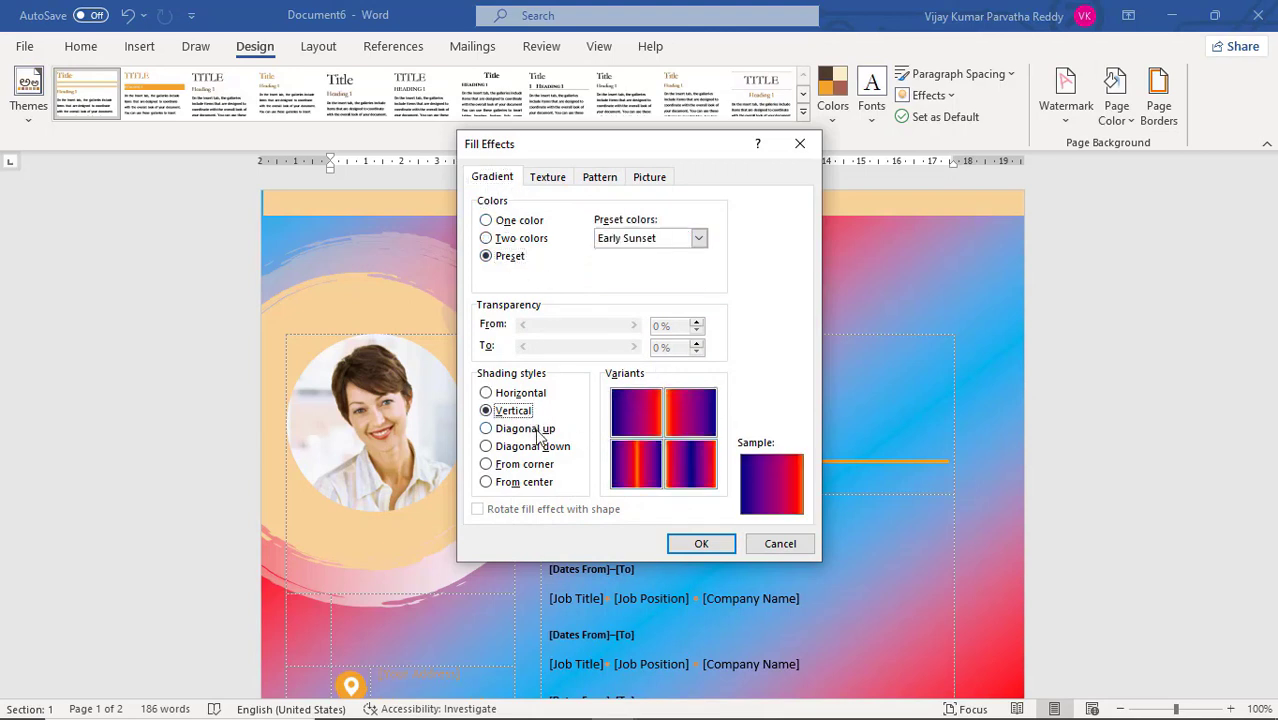
click(532, 432)
click(534, 452)
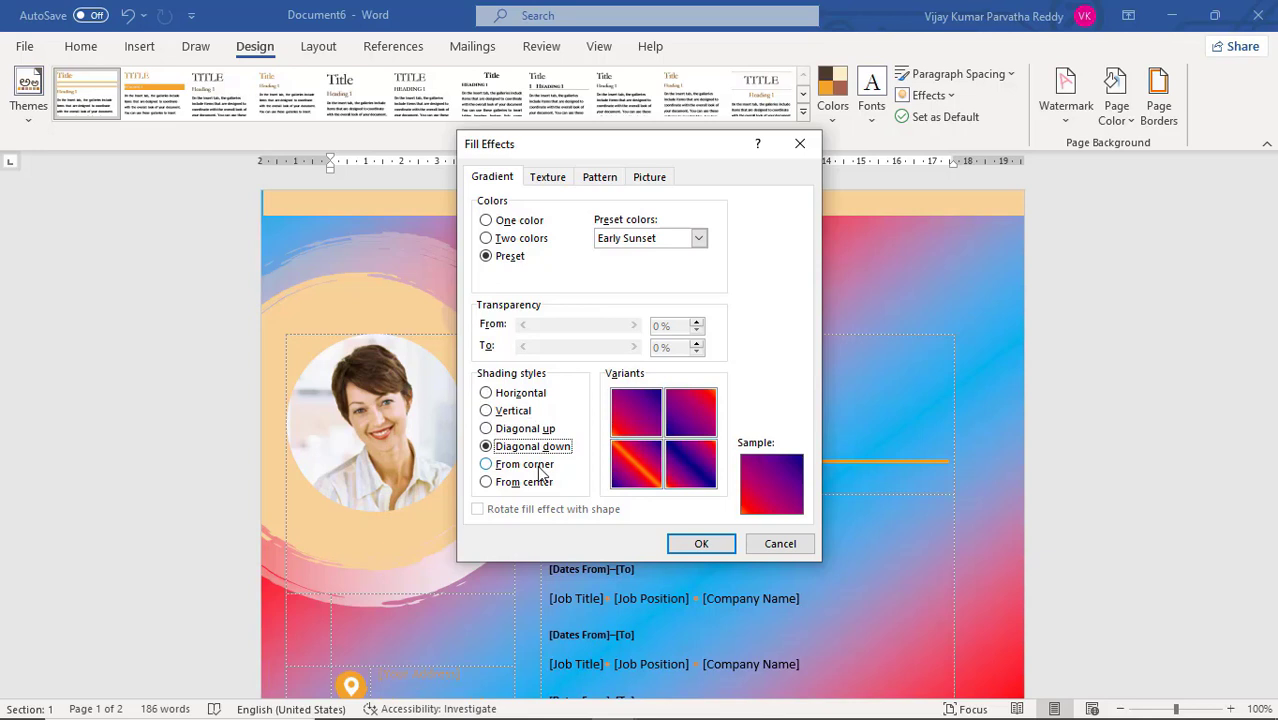
Try the Desert and Gold II preset color schemes for the page background gradient
click(700, 240)
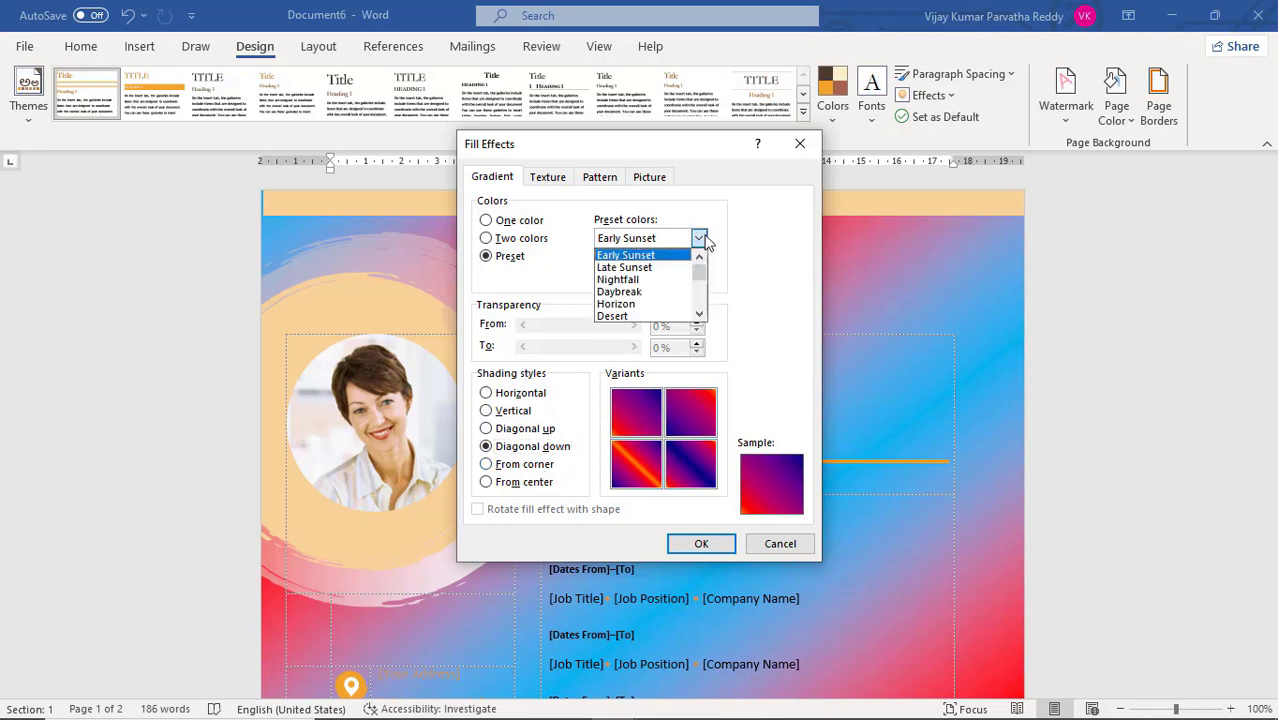
click(660, 320)
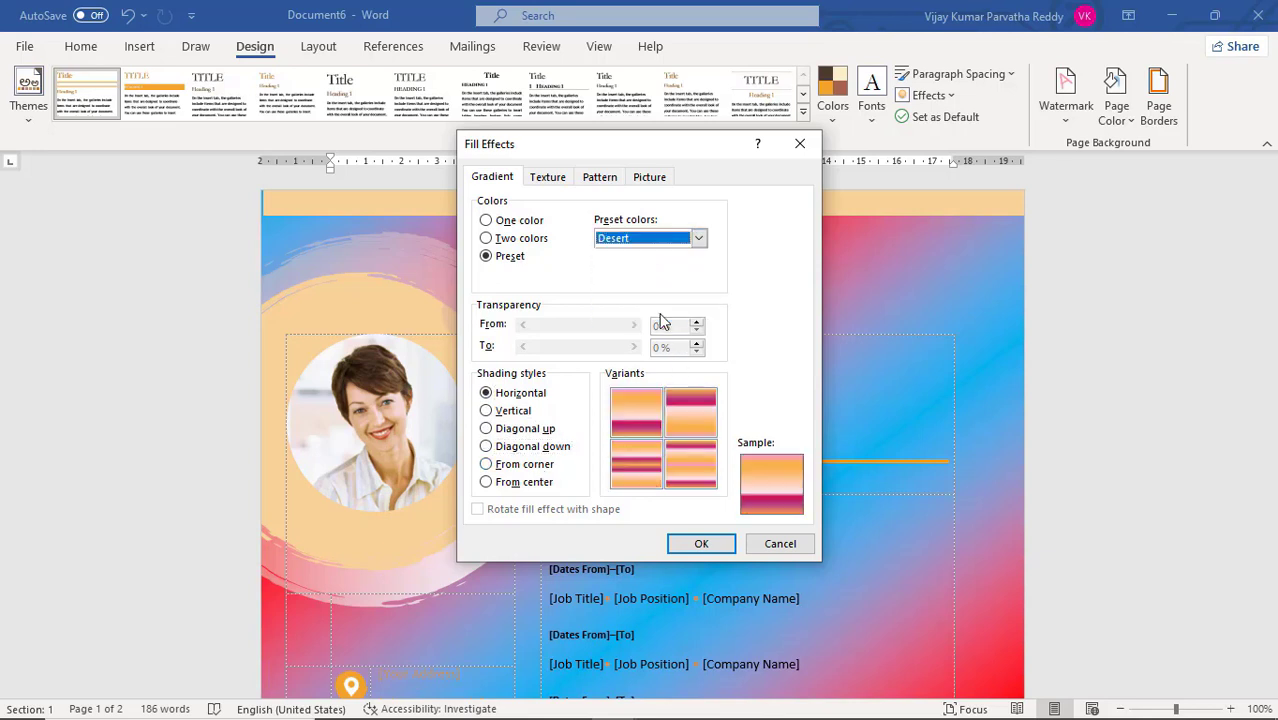
click(699, 240)
drag(701, 274, 700, 304)
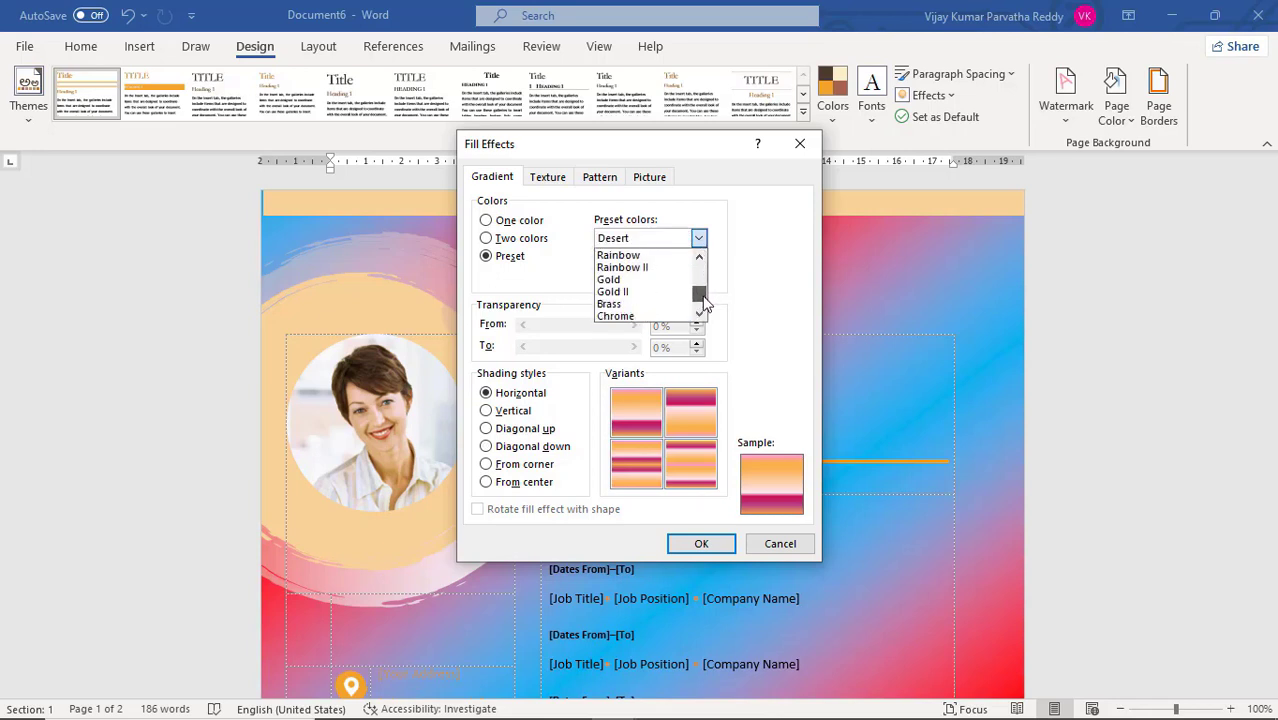
click(660, 292)
click(697, 239)
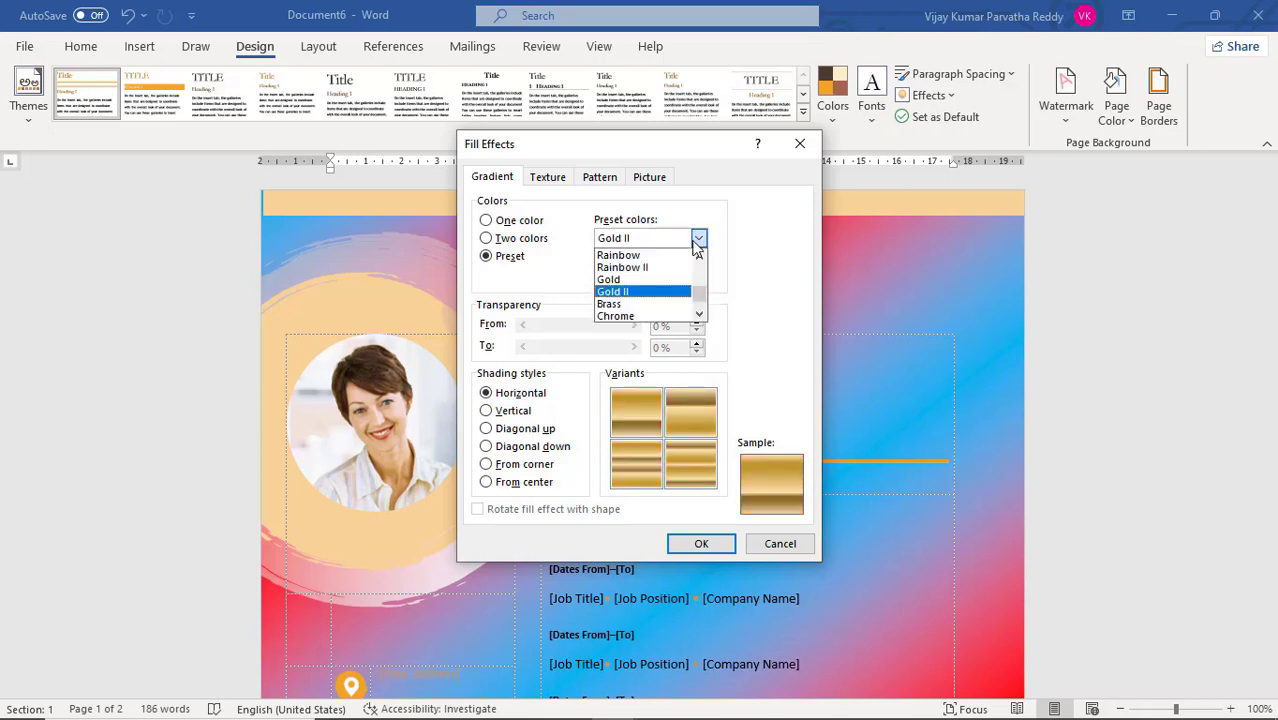
Try the Green marble texture for the page background, but apply the brown cork texture instead
click(549, 178)
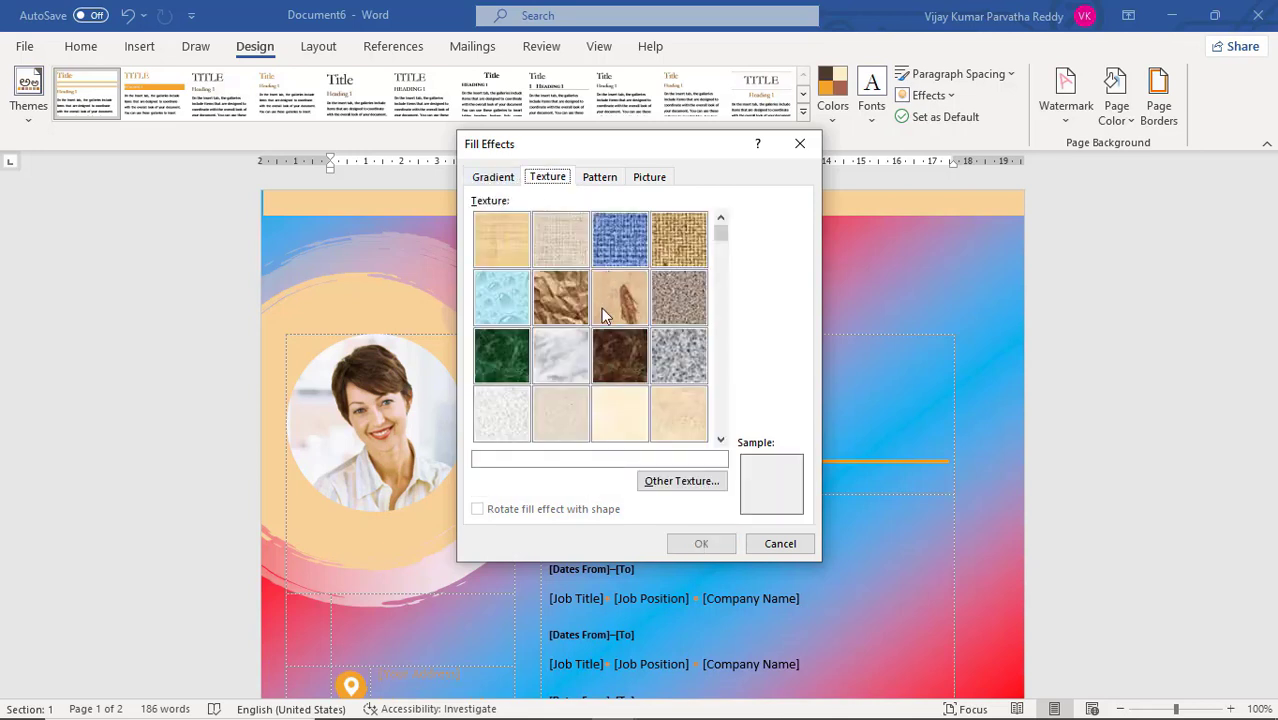
click(507, 360)
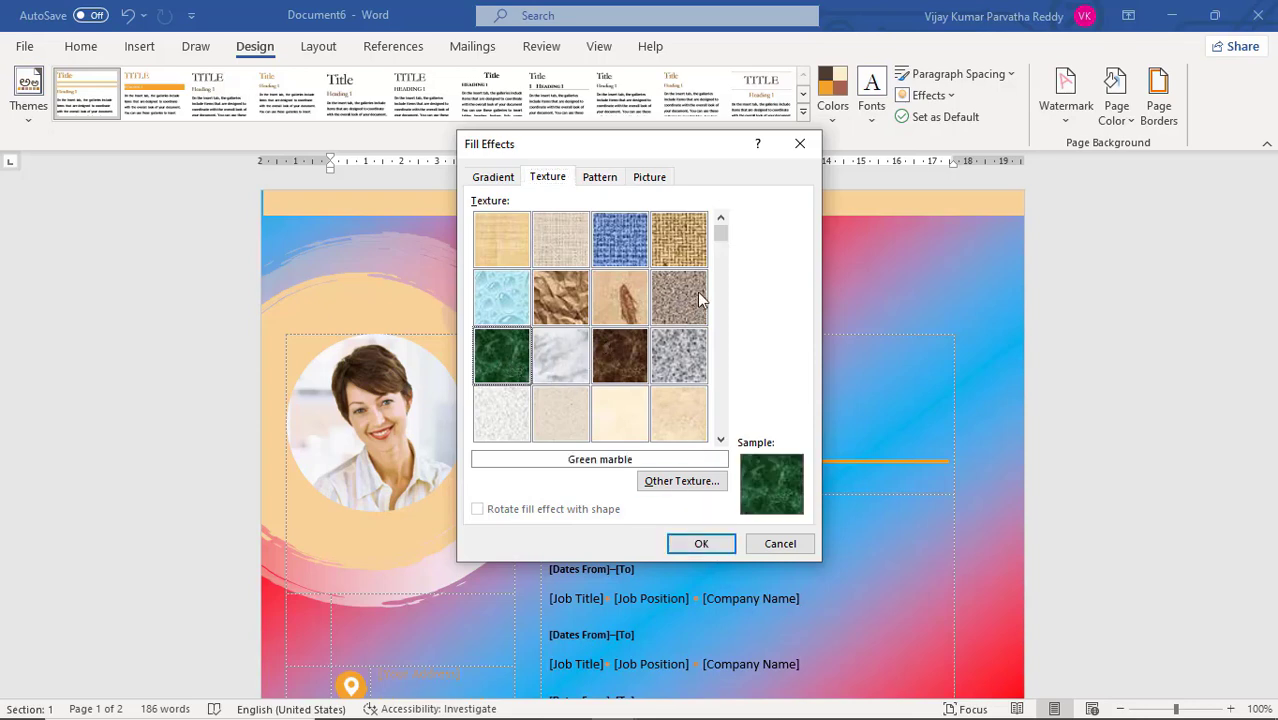
scroll(727, 268, down, 2)
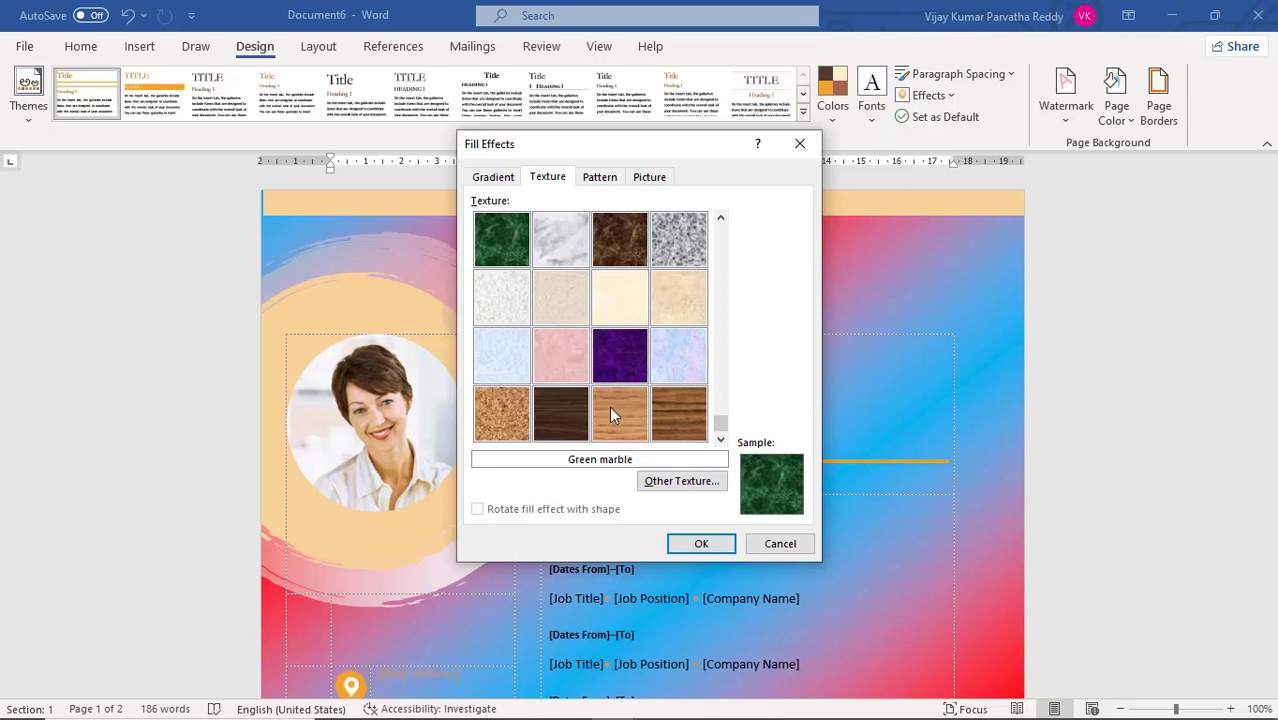
click(508, 418)
click(699, 541)
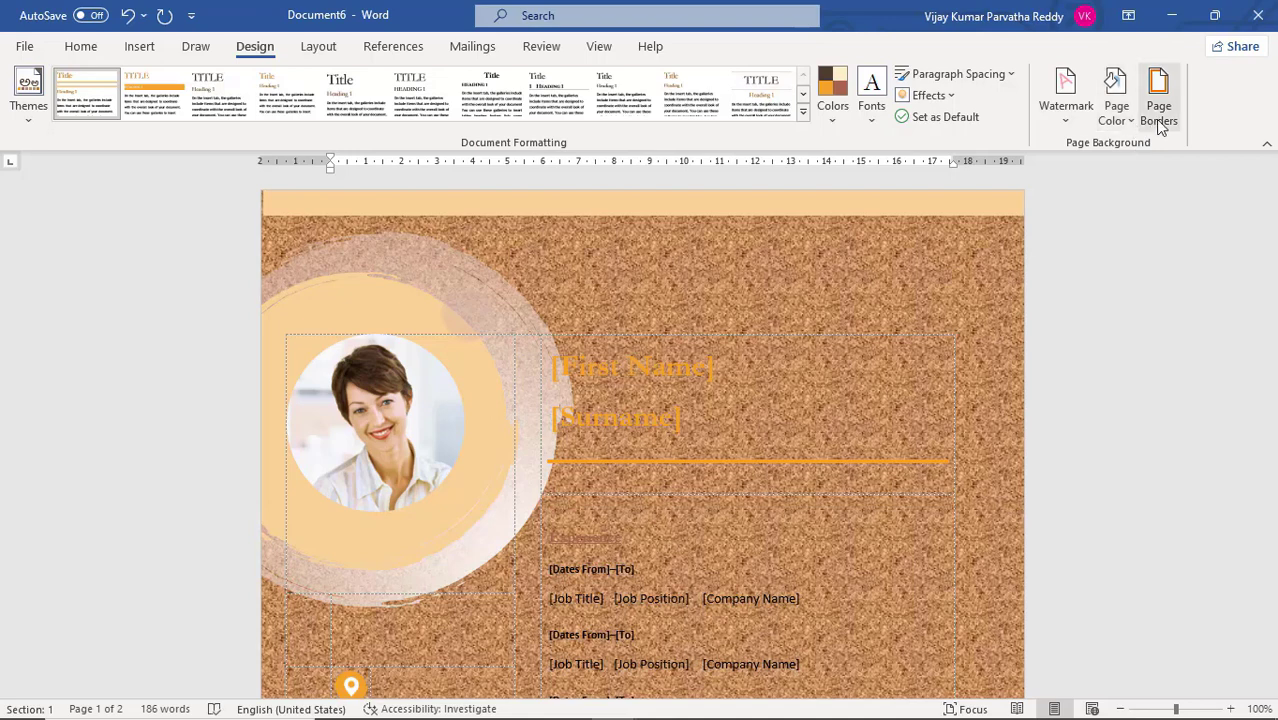
Remove the page background fill by setting the page color to No Color
click(1123, 130)
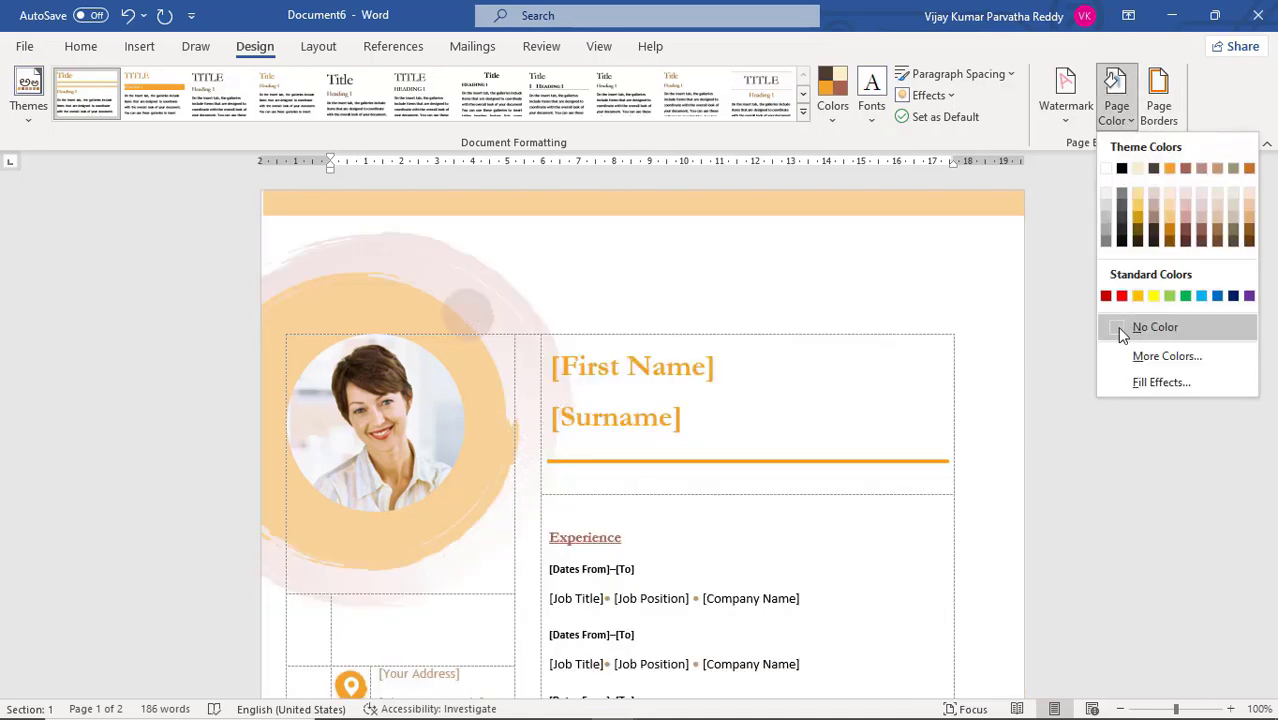
click(1117, 326)
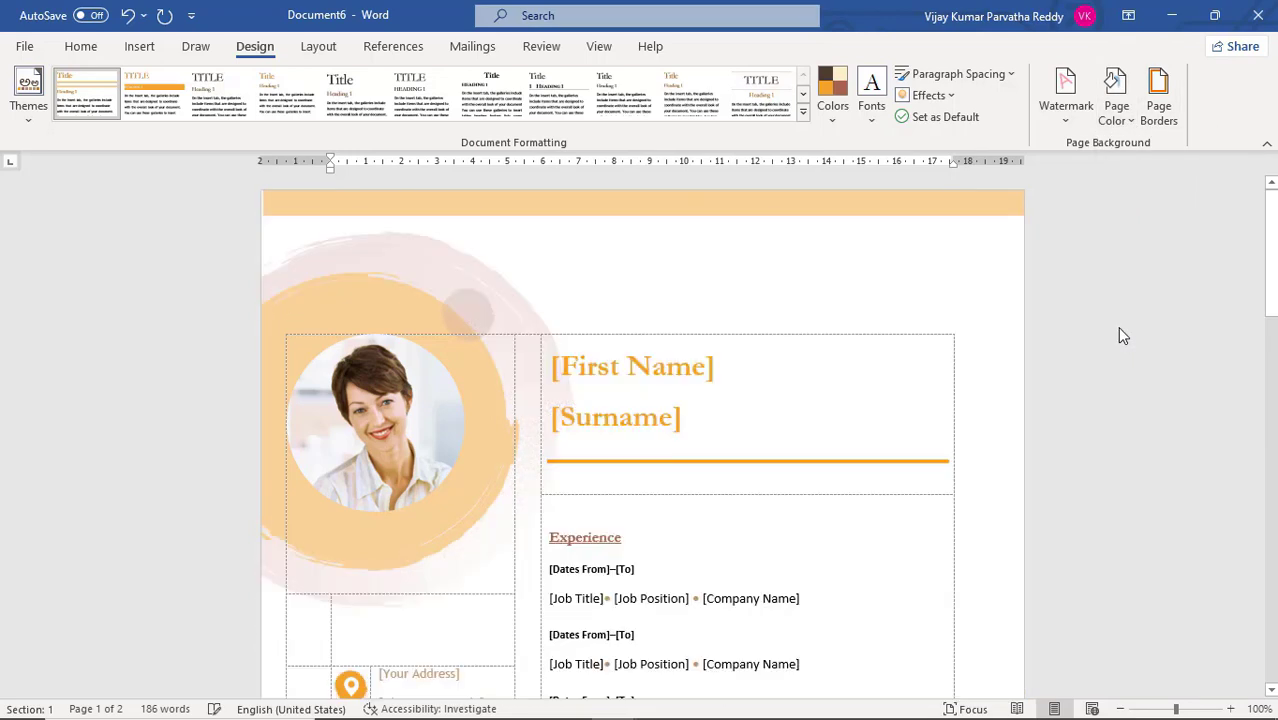
Choose the Box setting for the page border and compare what paragraph borders can be applied to
click(1160, 128)
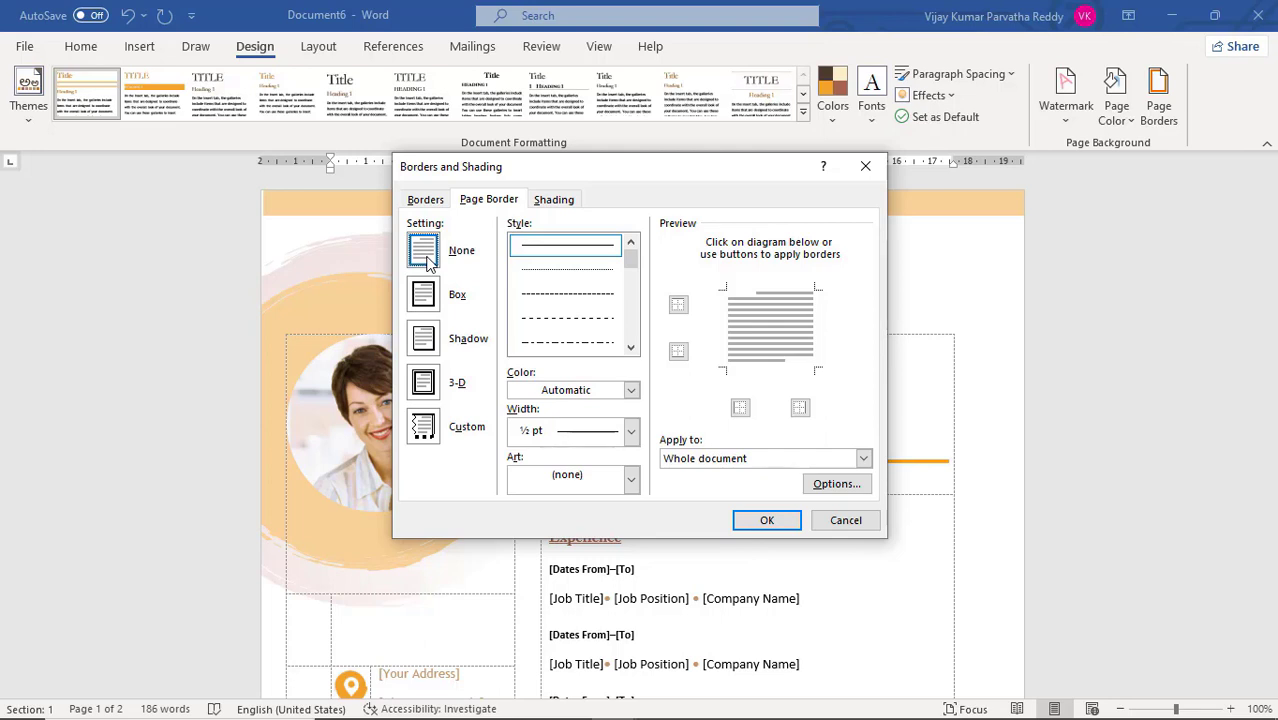
click(426, 304)
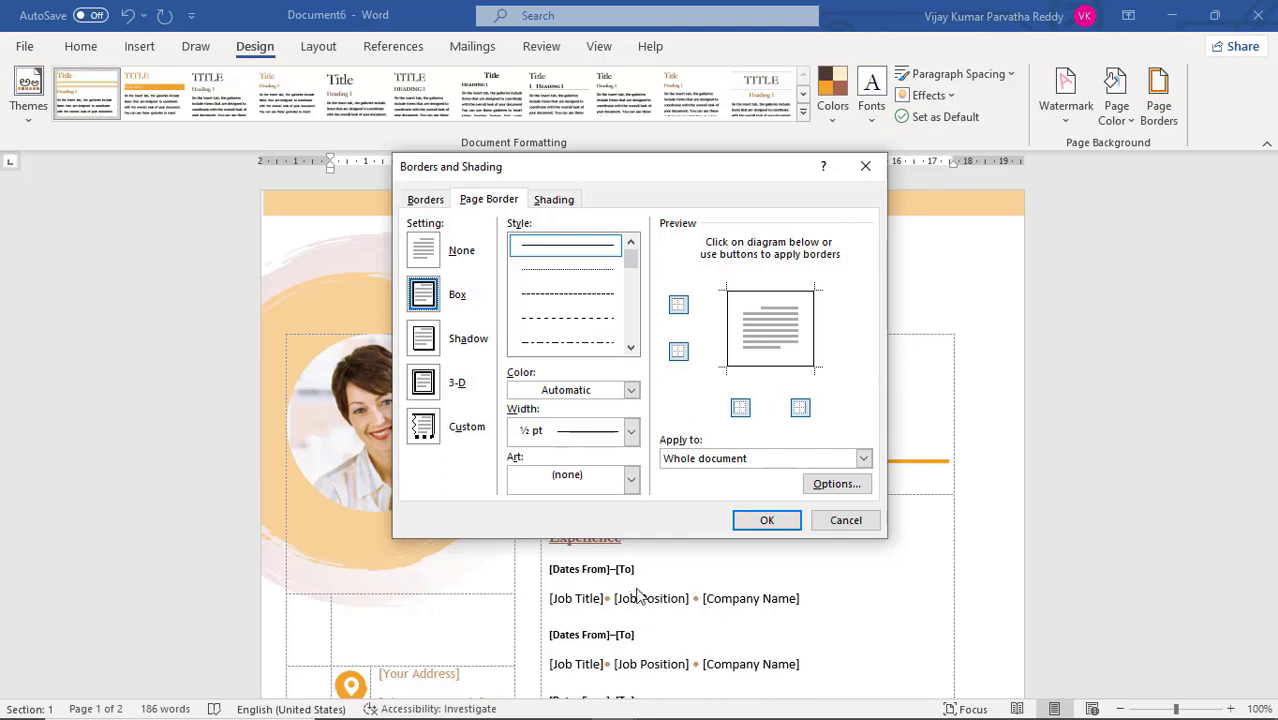
click(426, 201)
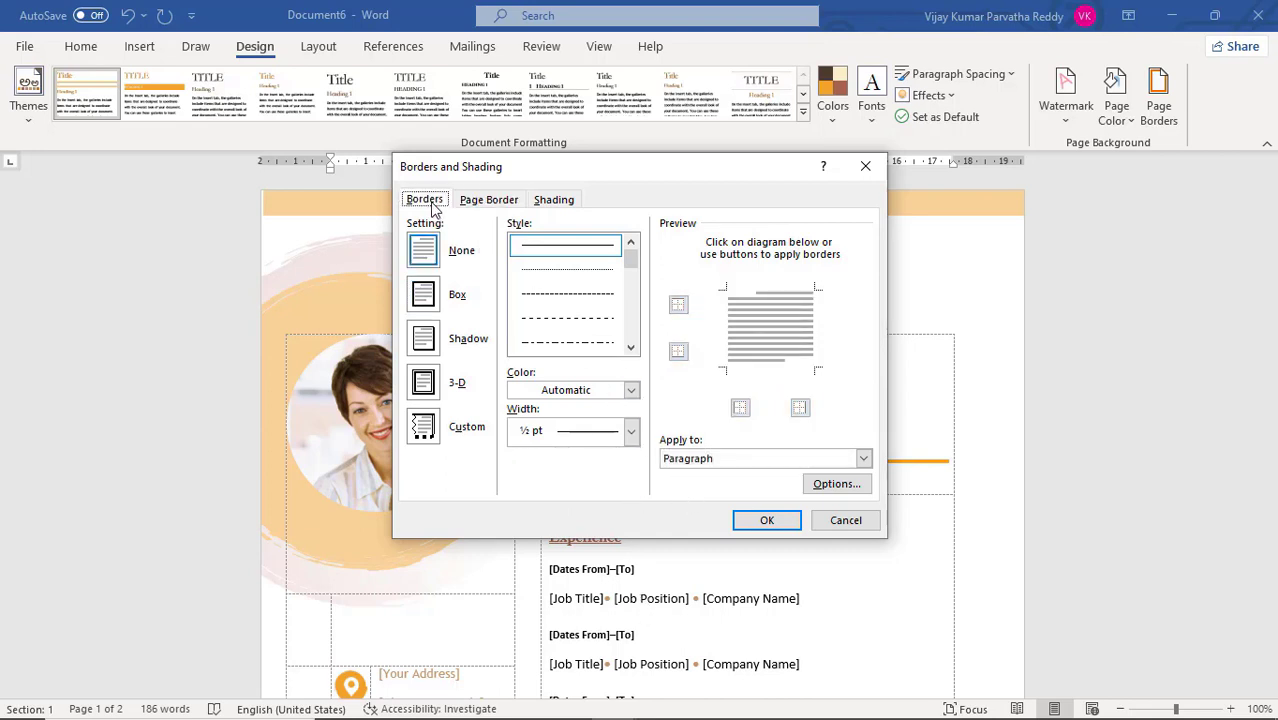
click(490, 201)
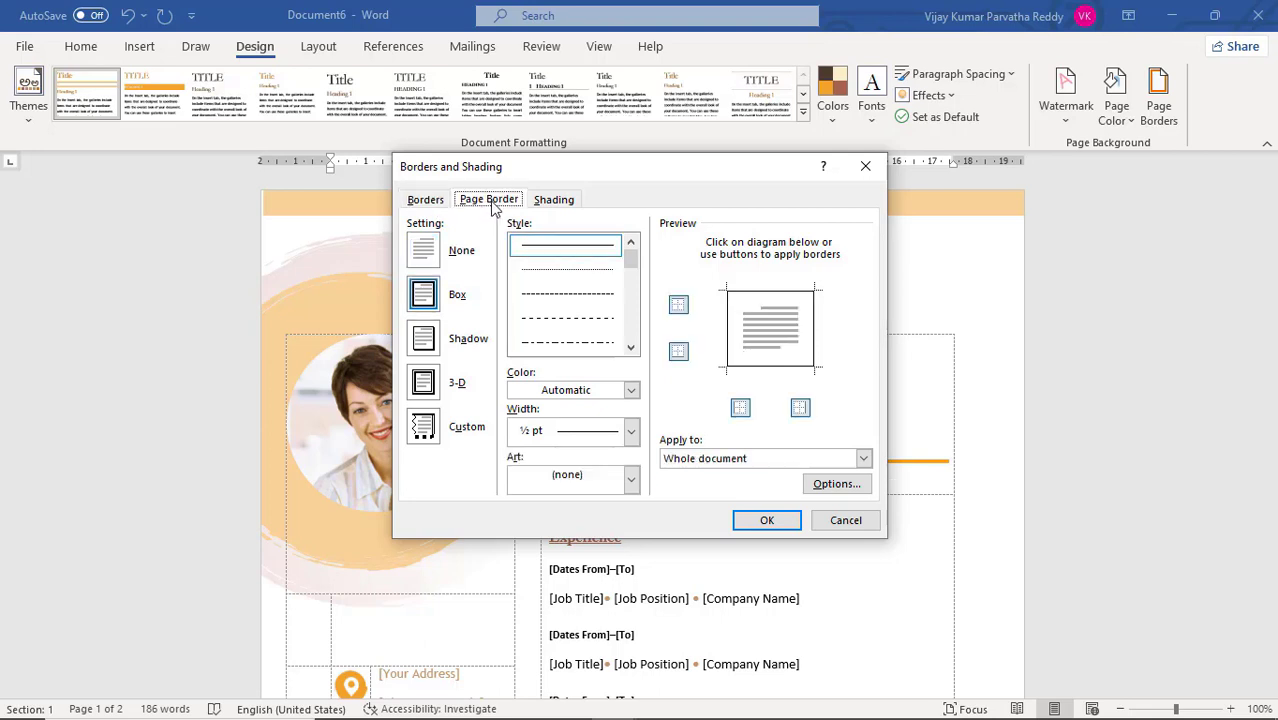
click(438, 205)
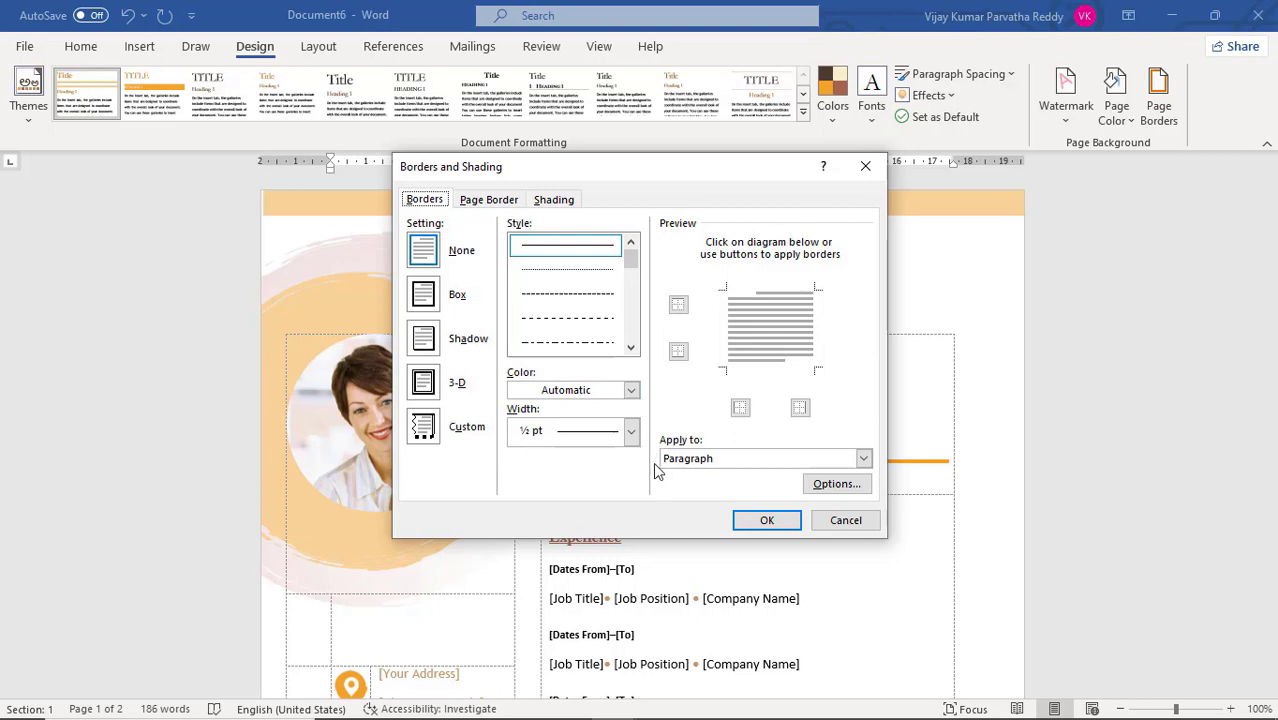
click(864, 462)
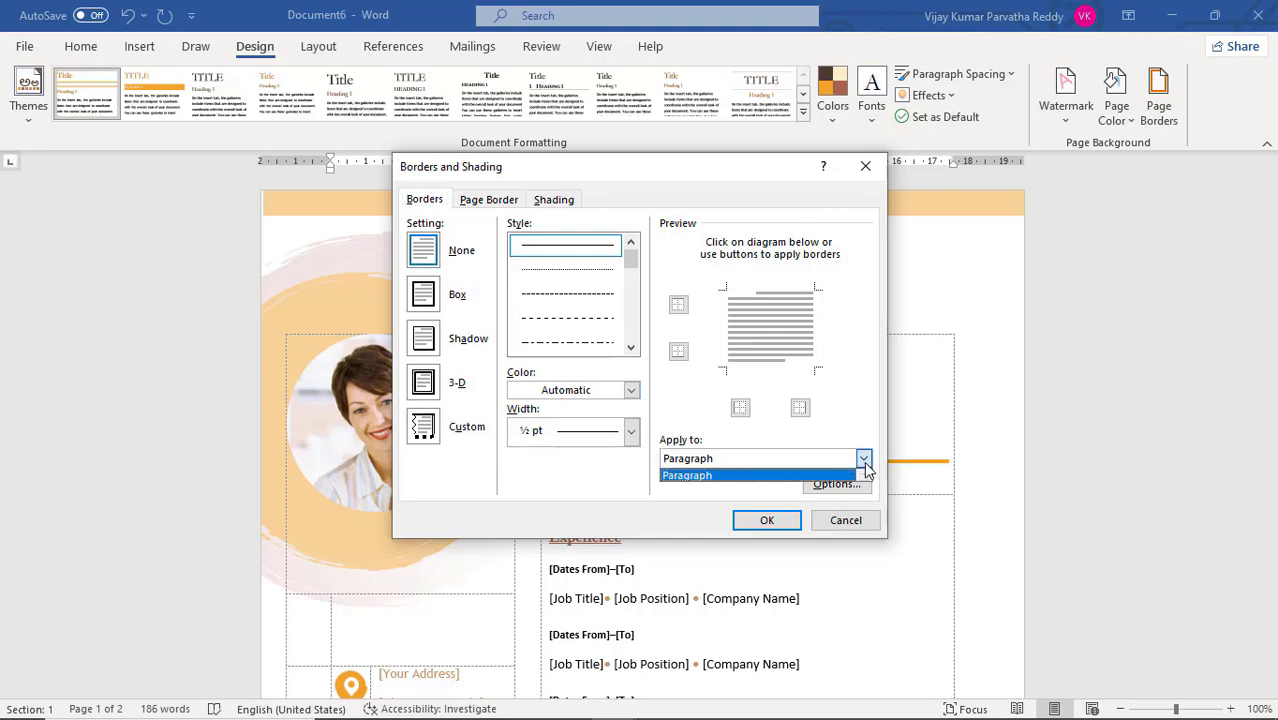
click(864, 442)
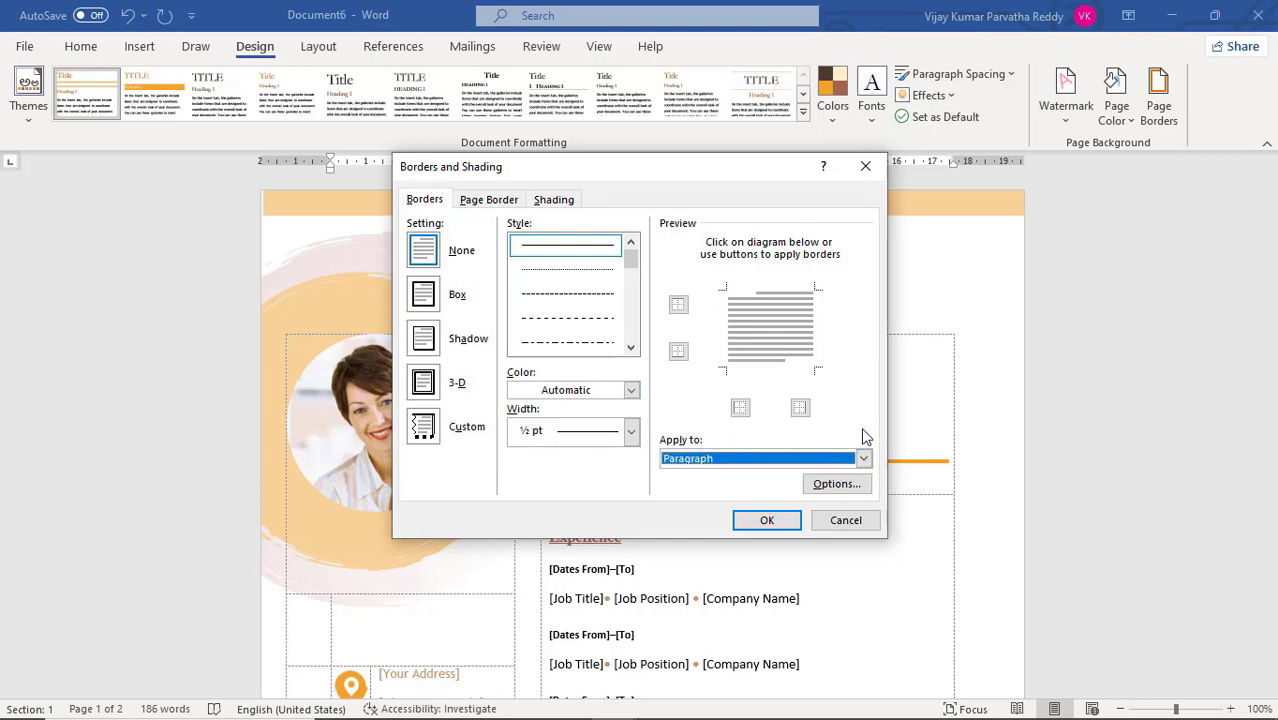
click(488, 201)
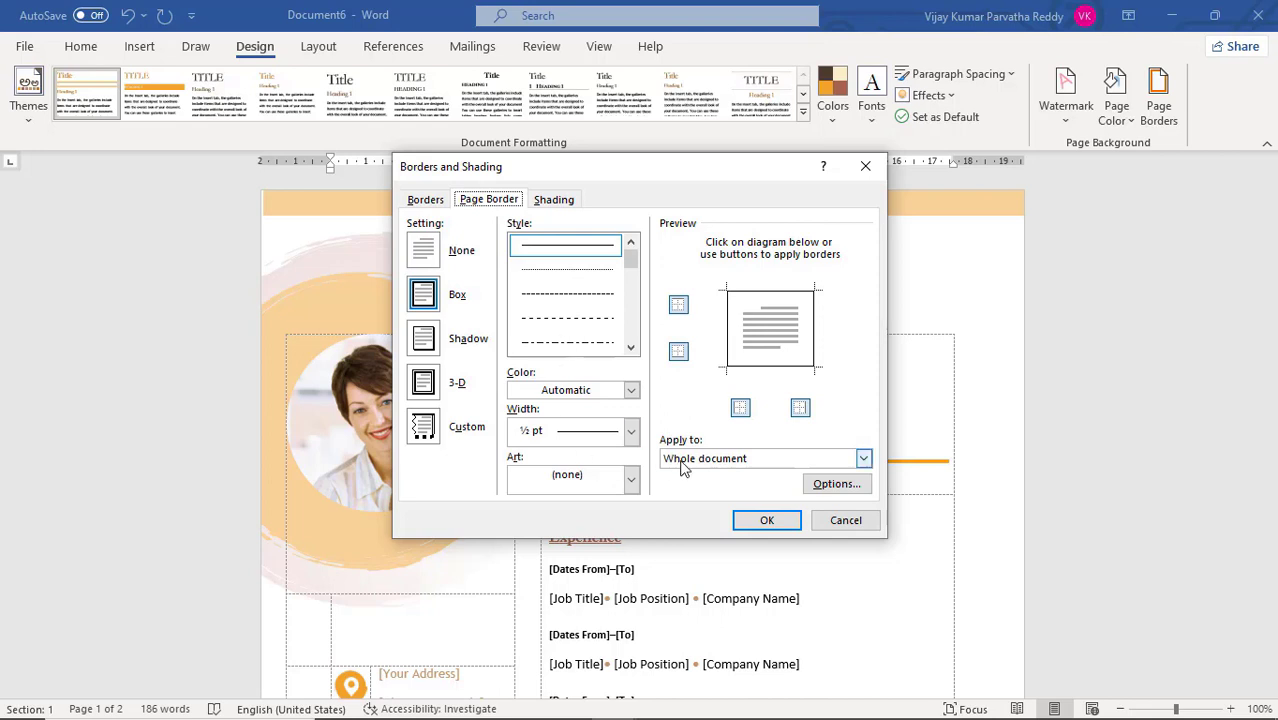
Apply the ½ pt single-line box page border to the whole document and check it on both pages
click(864, 460)
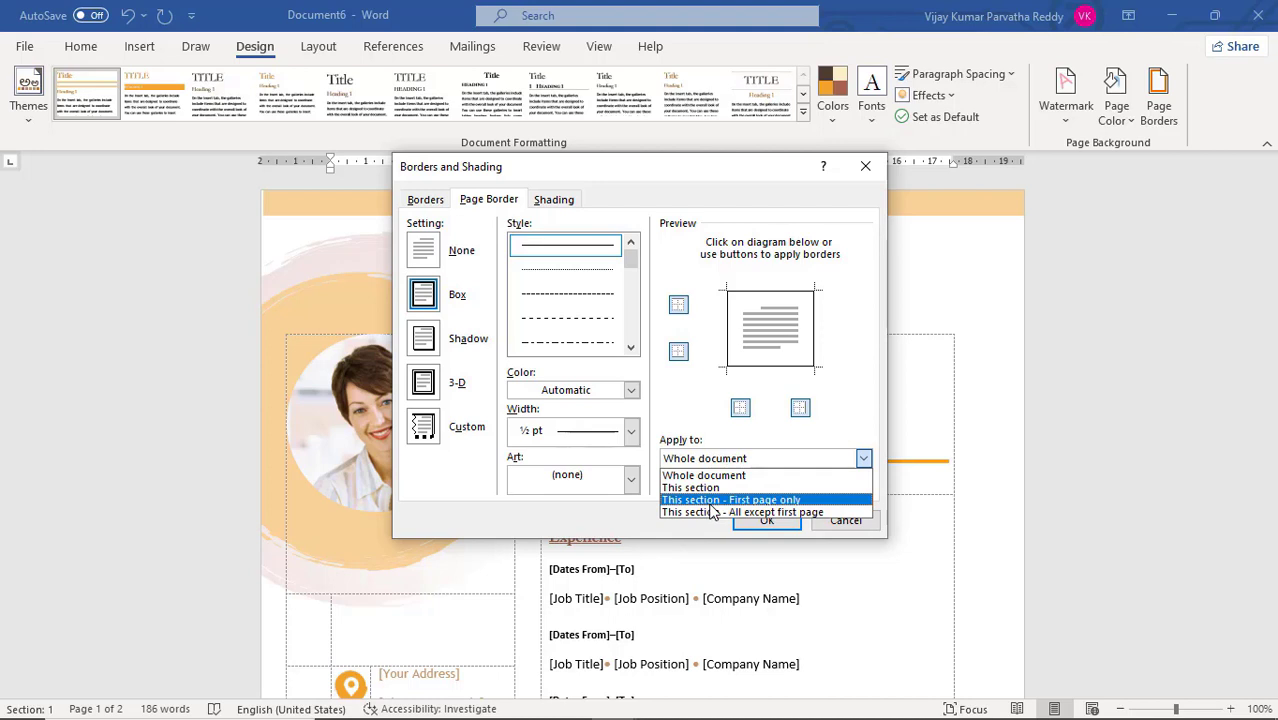
click(758, 477)
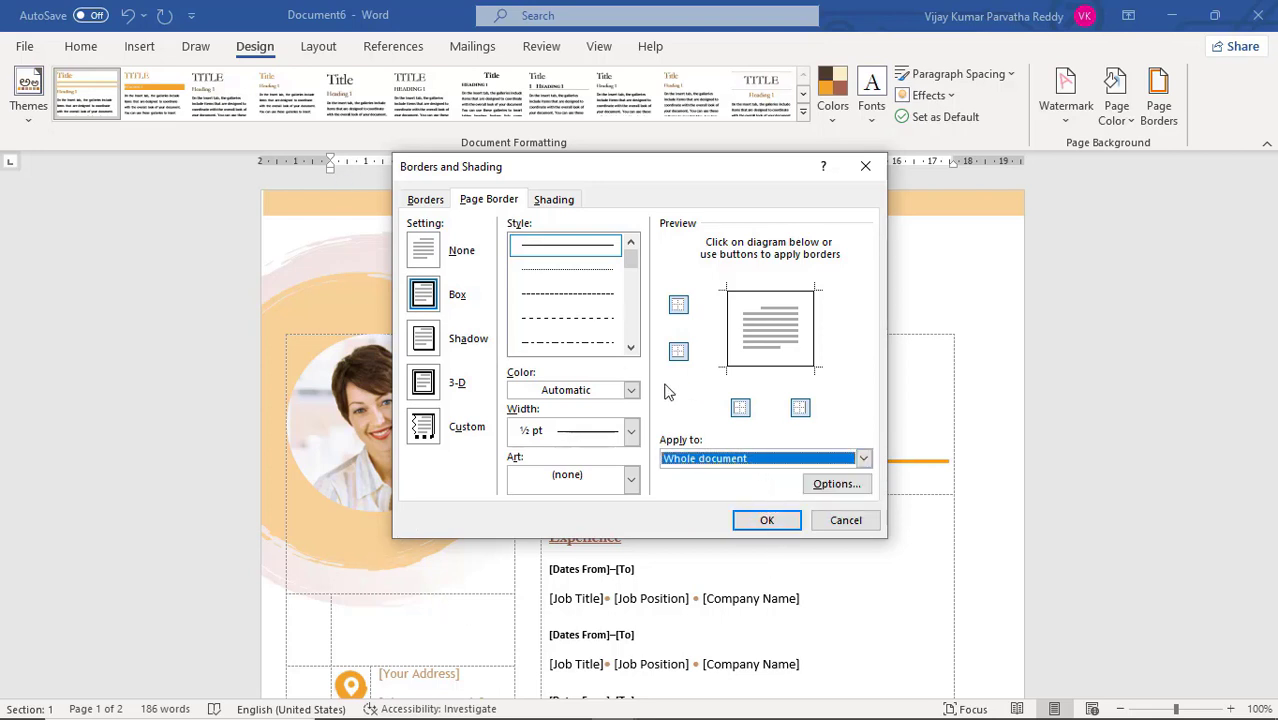
click(765, 522)
scroll(762, 508, down, 10)
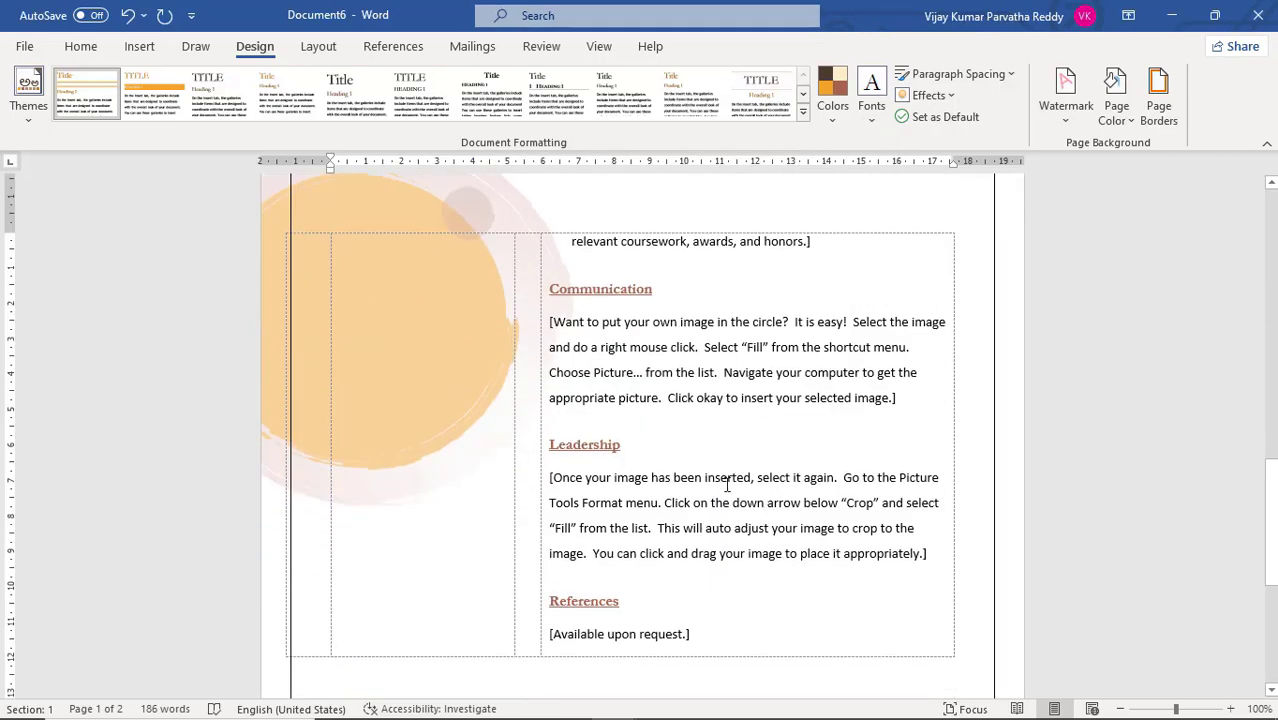
scroll(727, 484, up, 15)
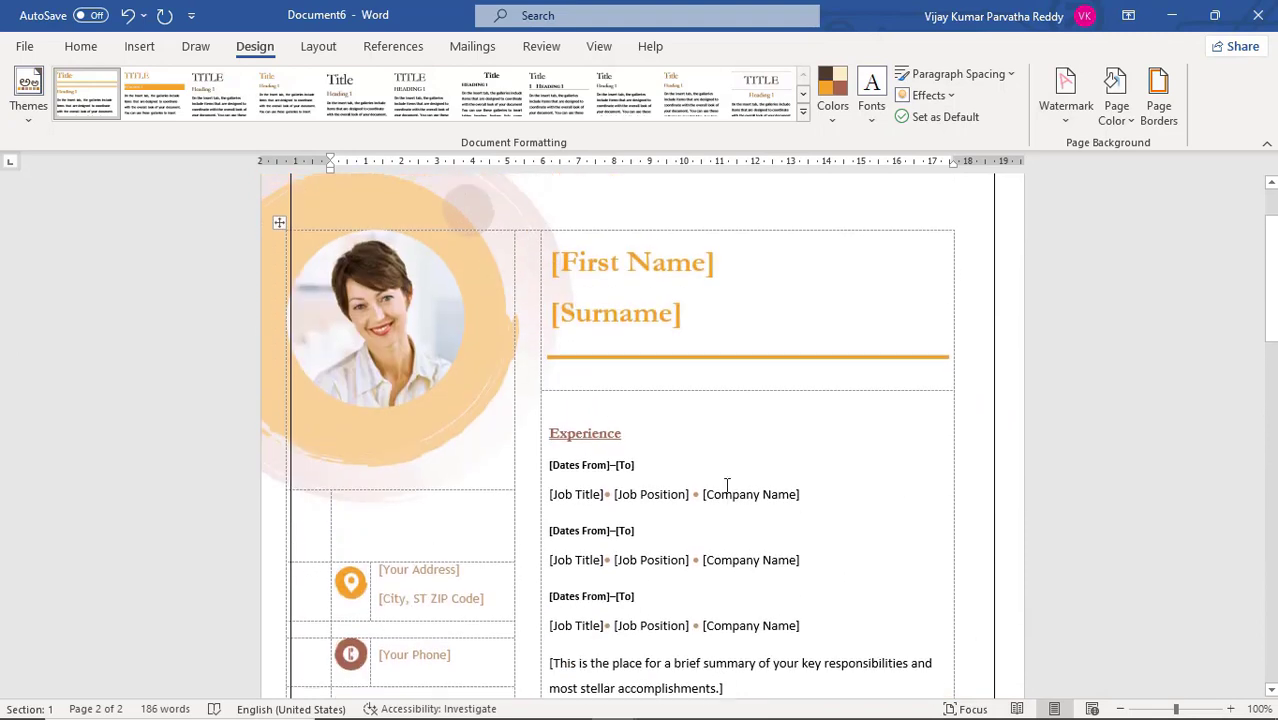
scroll(727, 484, up, 2)
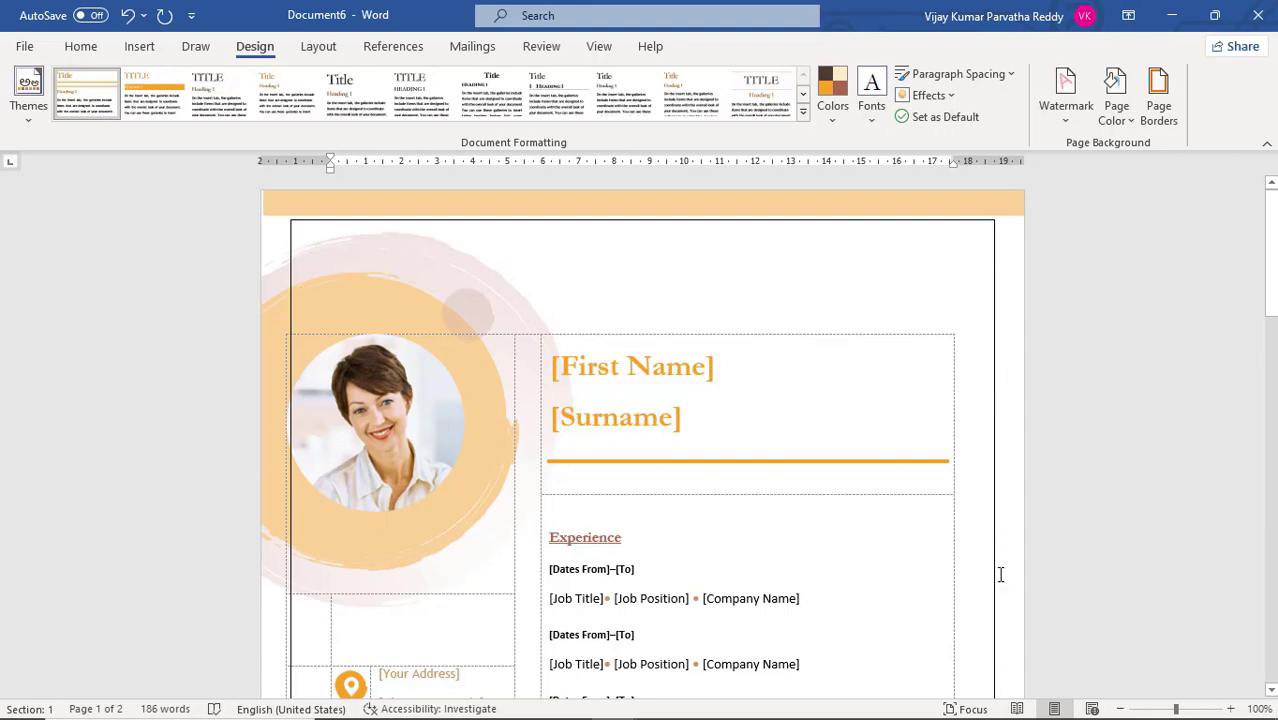
scroll(999, 574, down, 10)
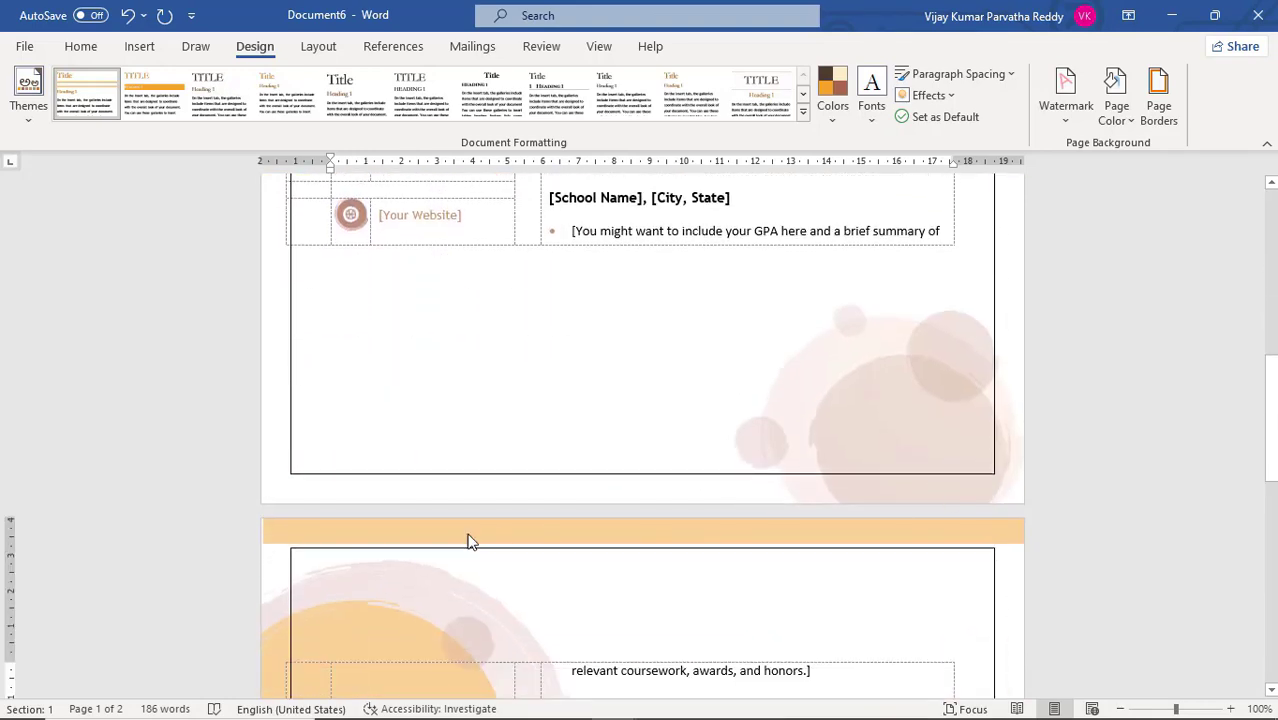
scroll(878, 583, up, 10)
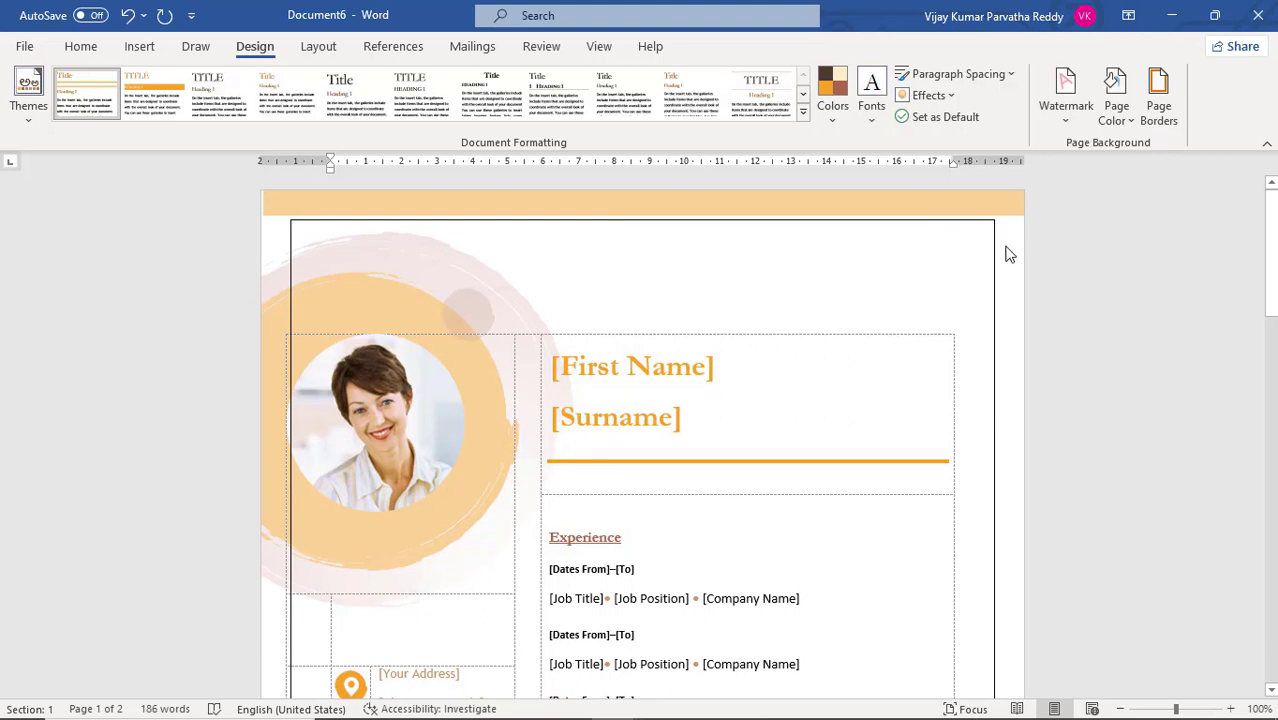
Change the page border to a purple ½ pt triple line and check it on both pages
click(1158, 110)
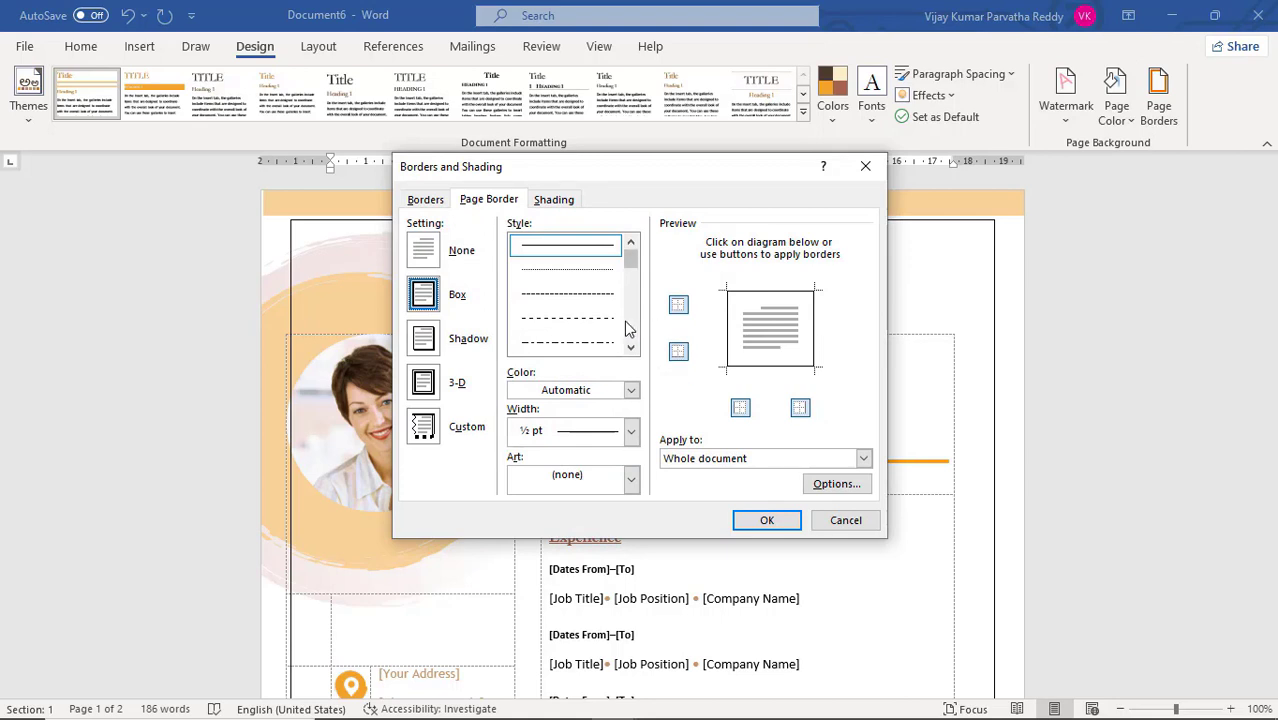
drag(635, 265, 636, 280)
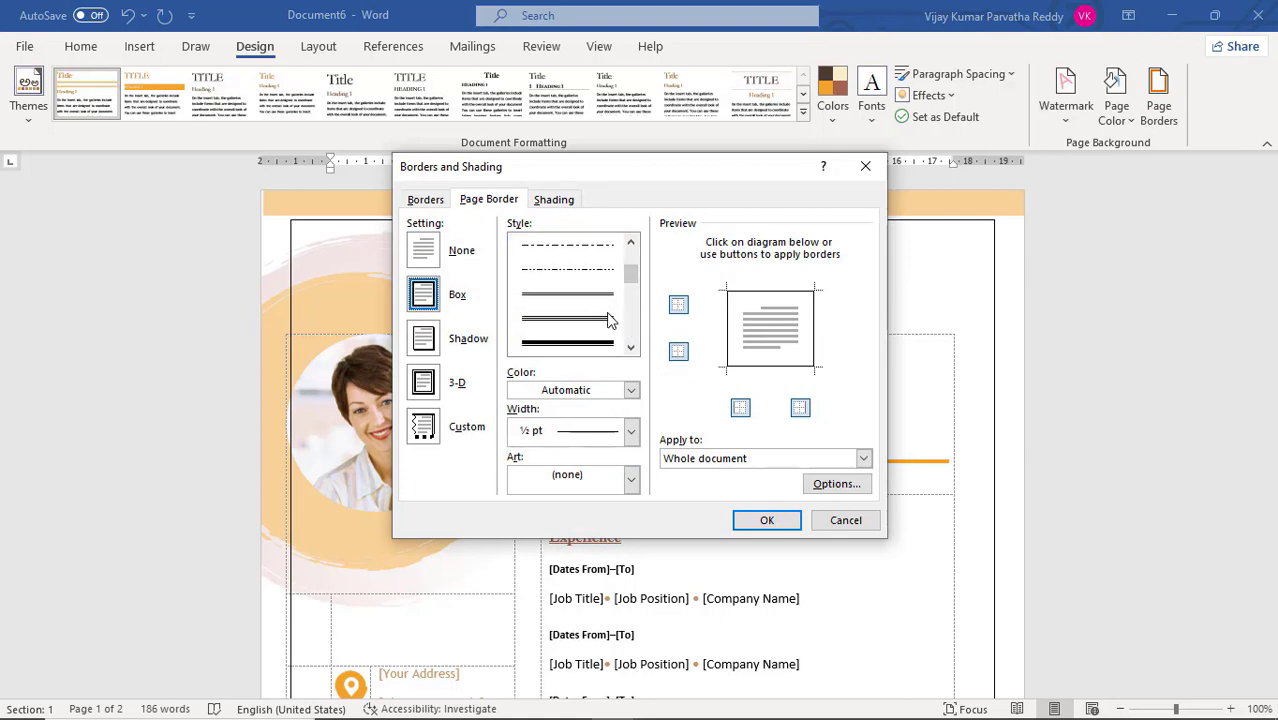
click(603, 323)
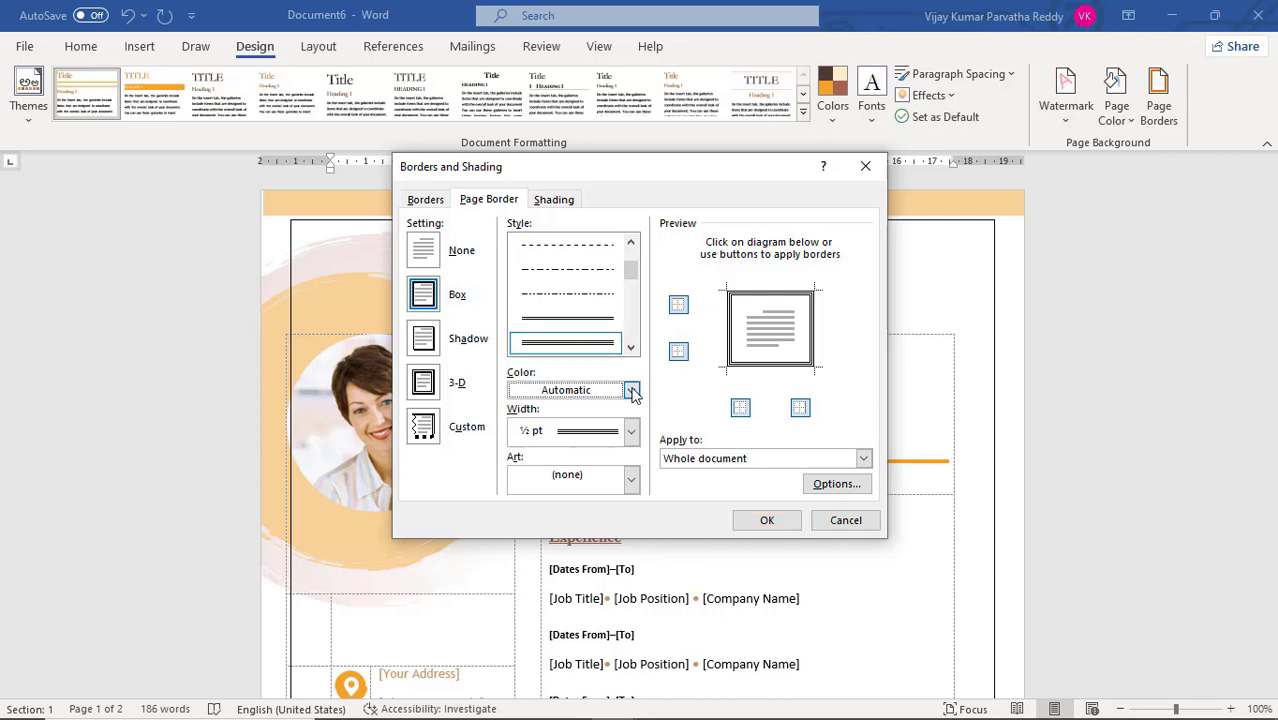
click(631, 390)
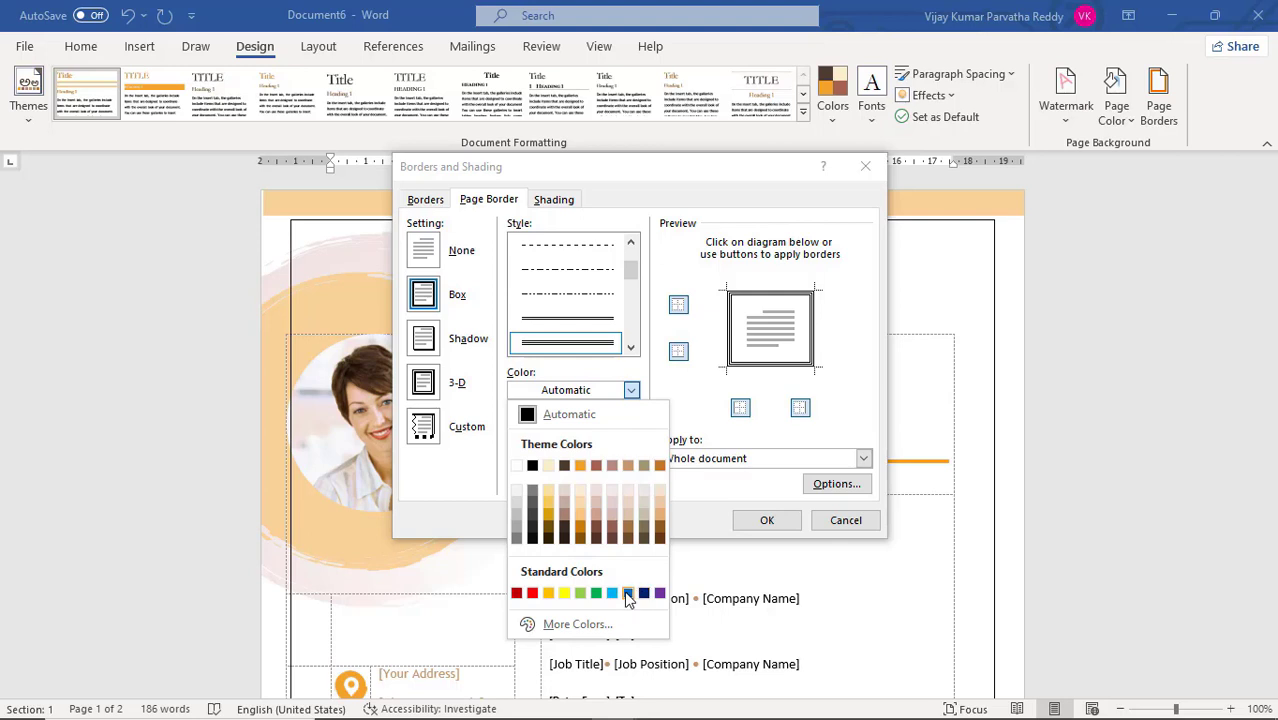
click(659, 593)
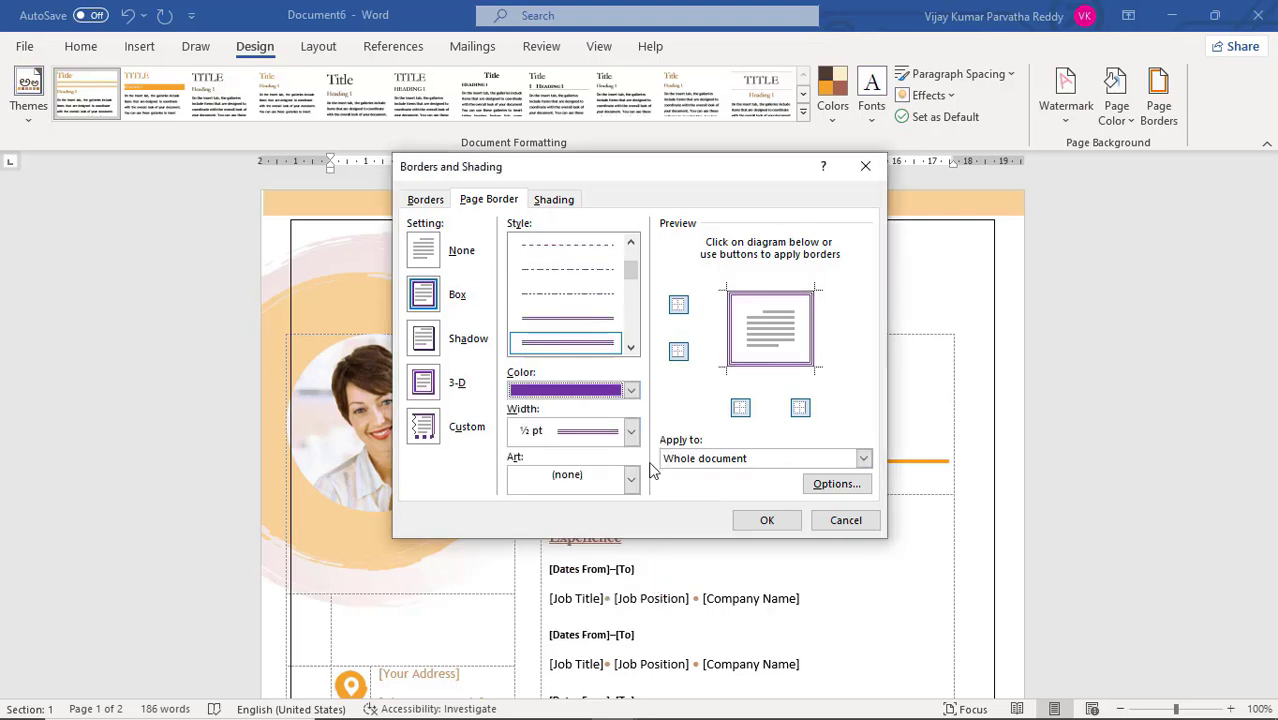
click(762, 518)
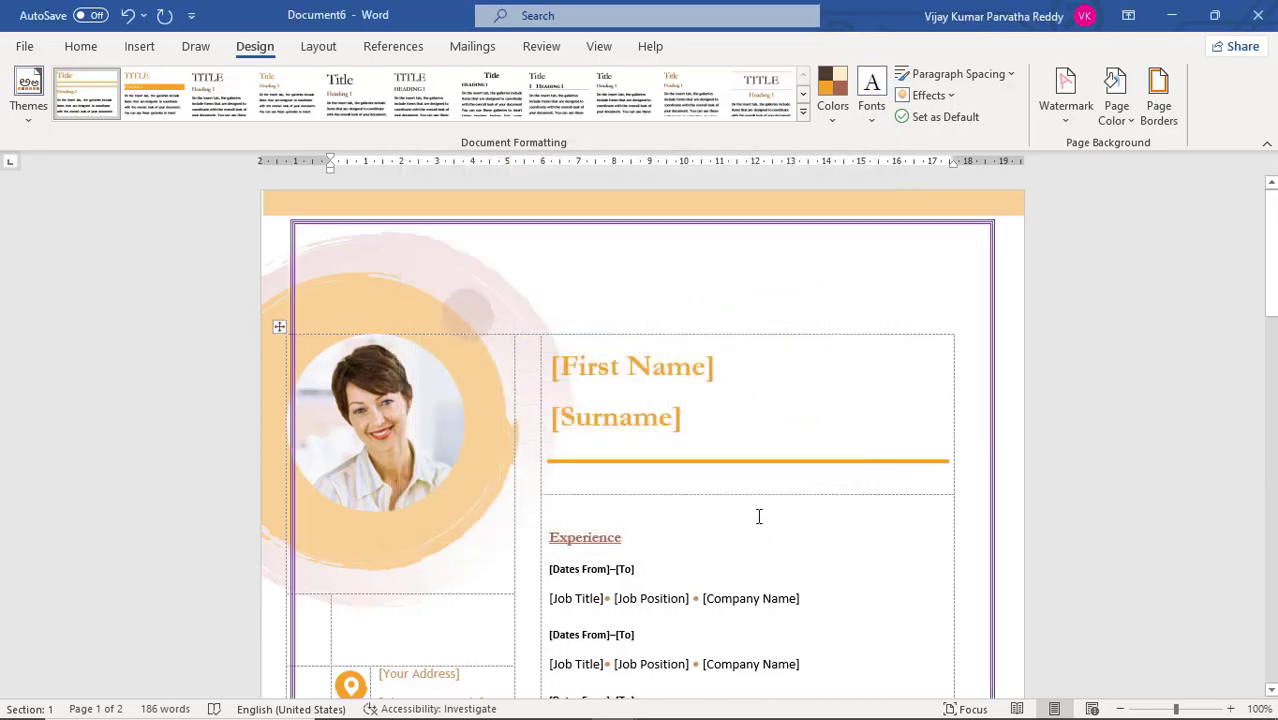
scroll(758, 516, down, 10)
scroll(920, 497, up, 10)
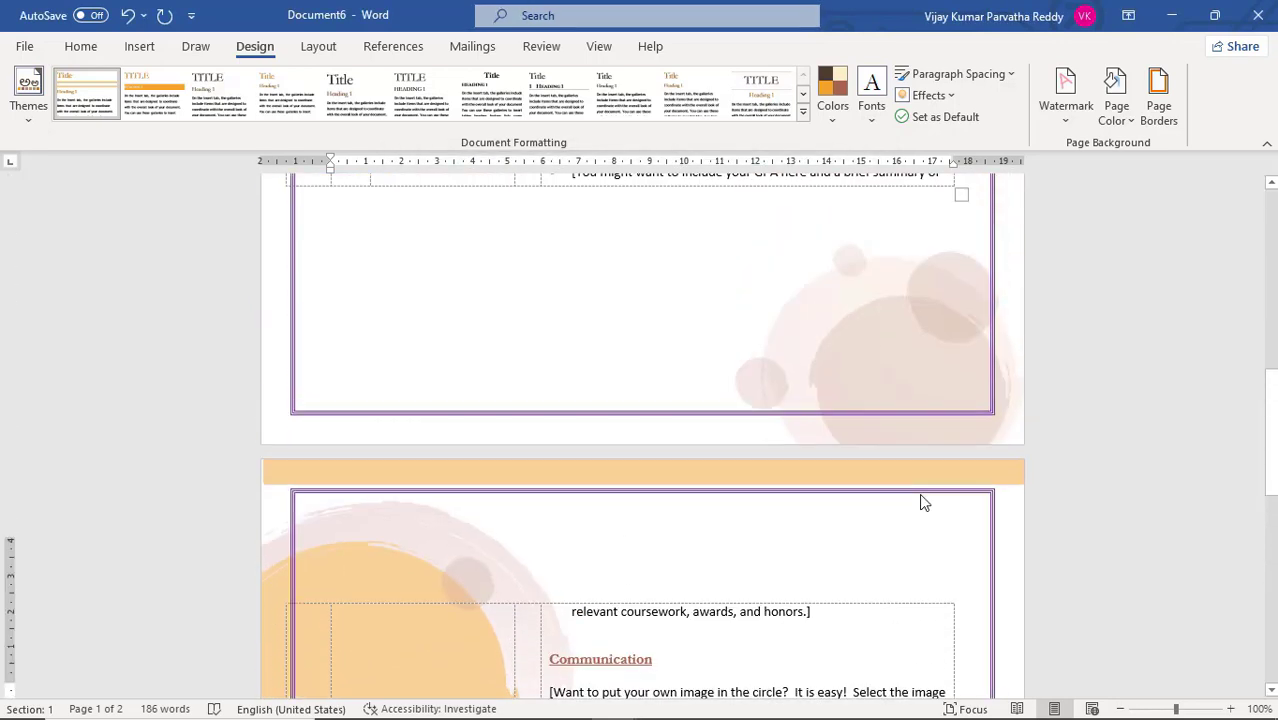
scroll(922, 495, up, 3)
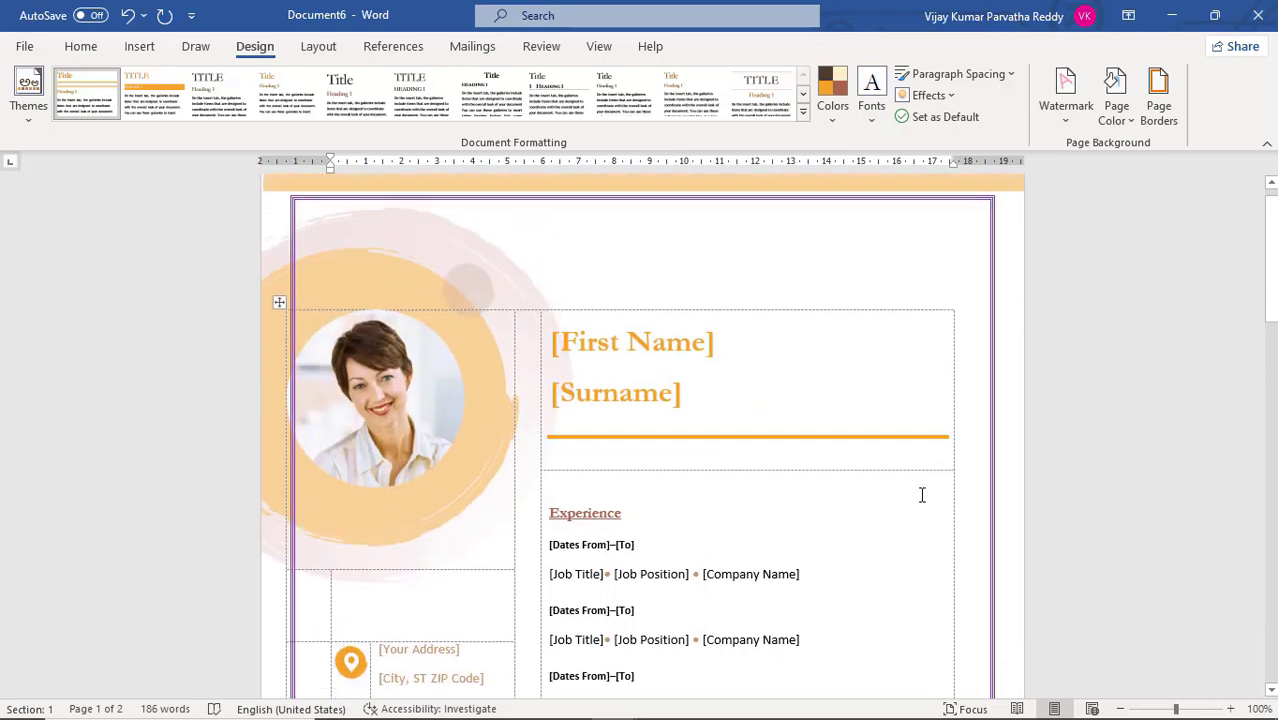
Change the page border to the red cocktail glass art and check it on both pages
click(1158, 113)
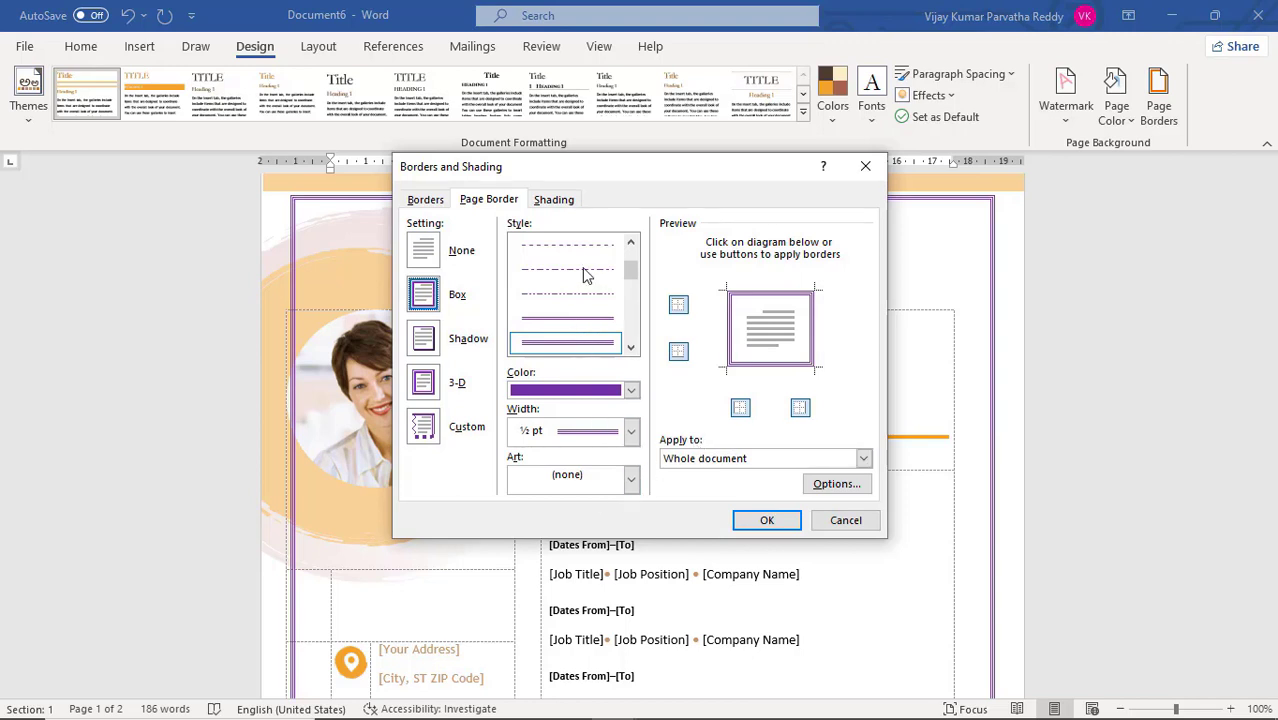
click(630, 482)
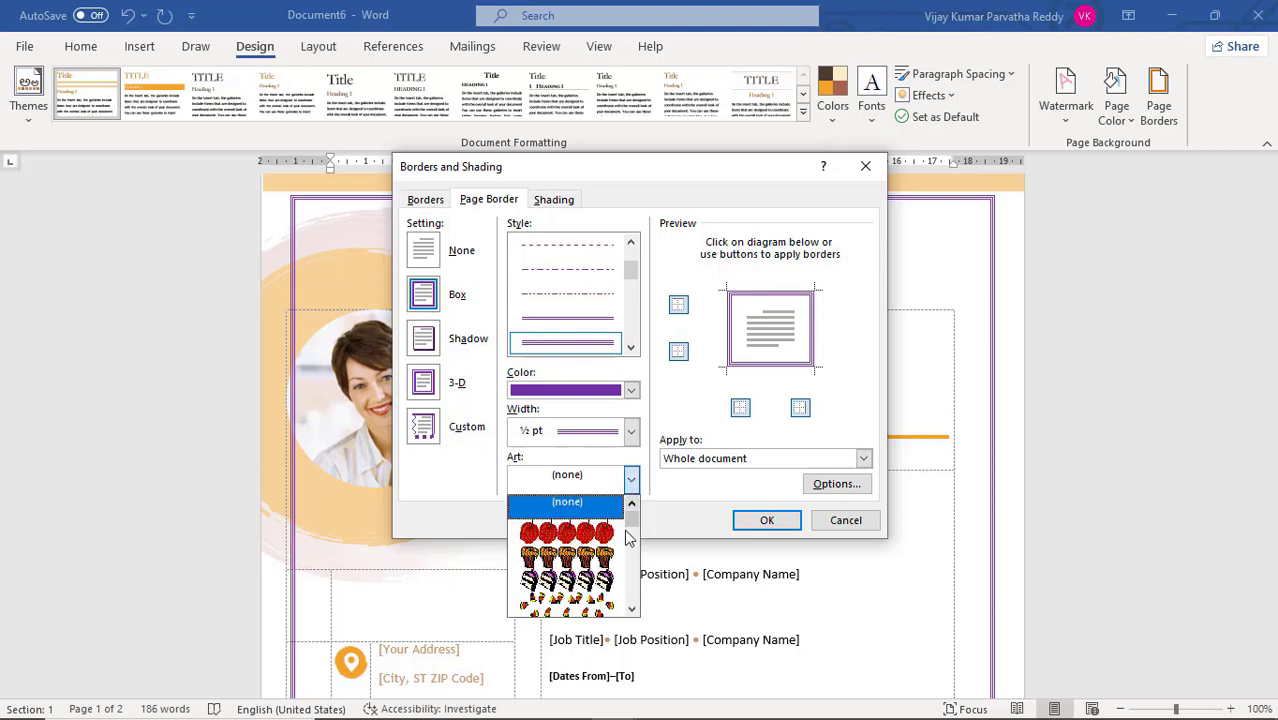
scroll(636, 580, down, 3)
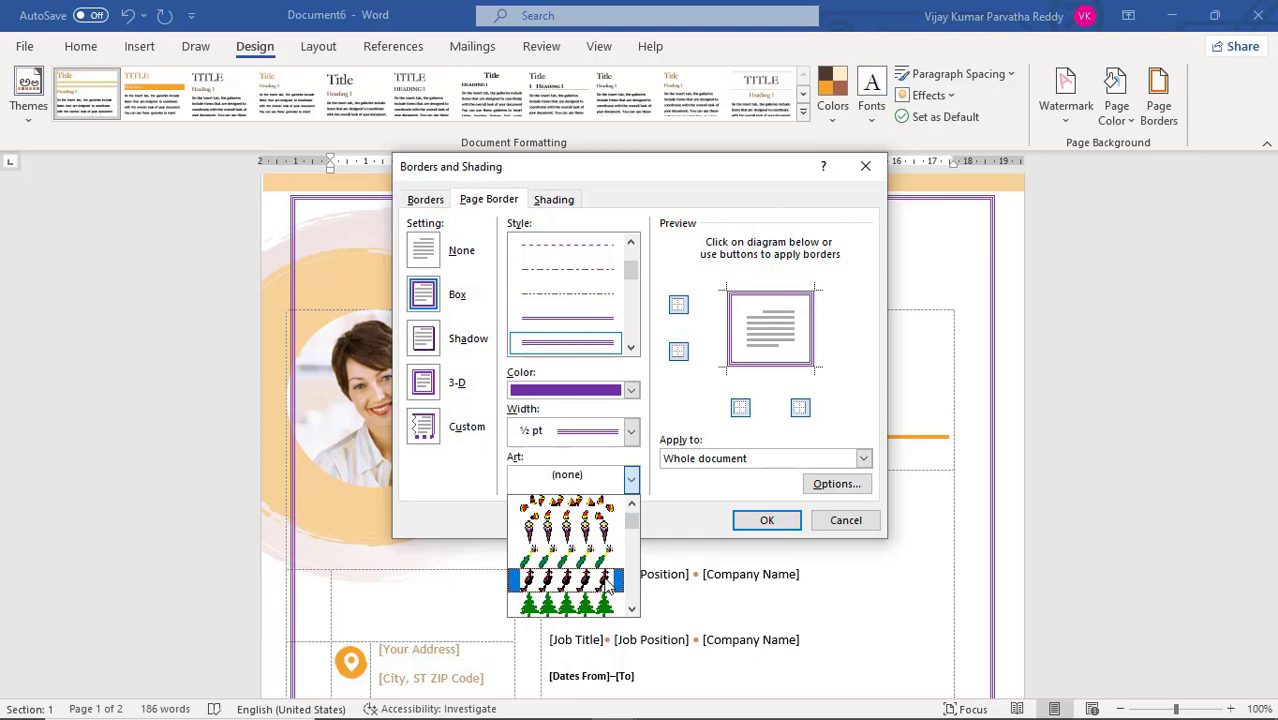
click(610, 584)
click(766, 520)
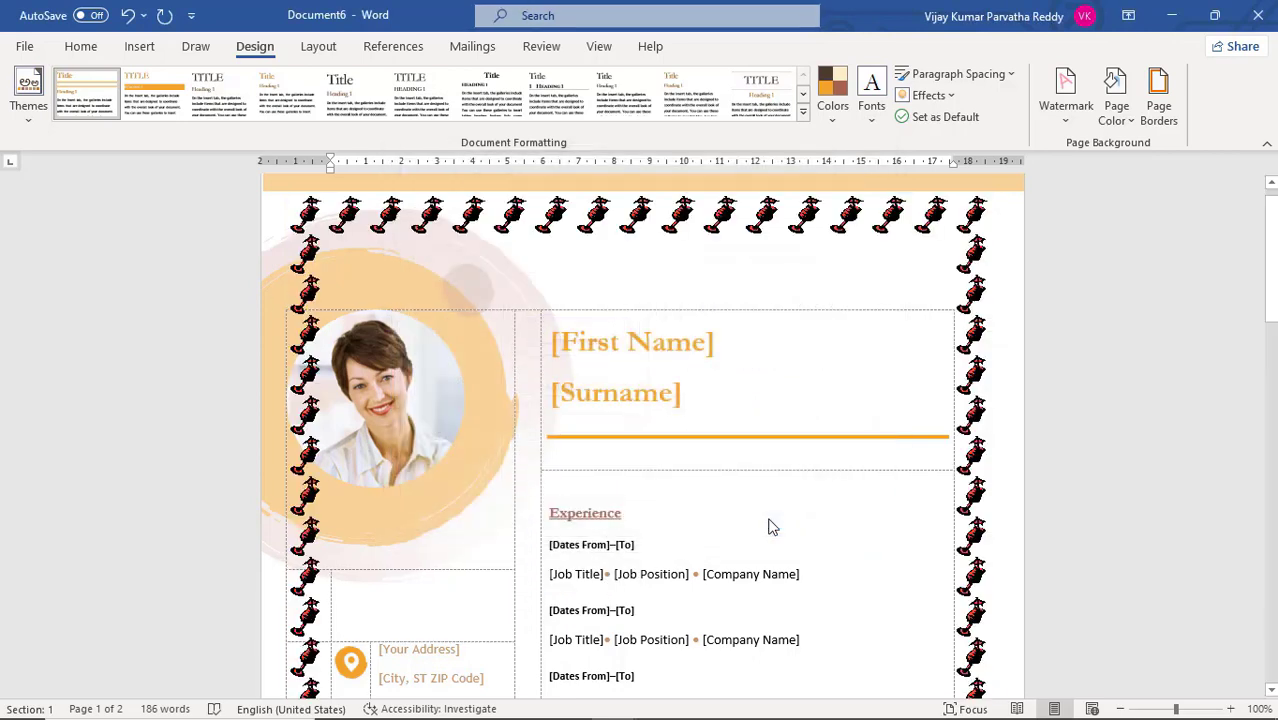
scroll(413, 413, down, 10)
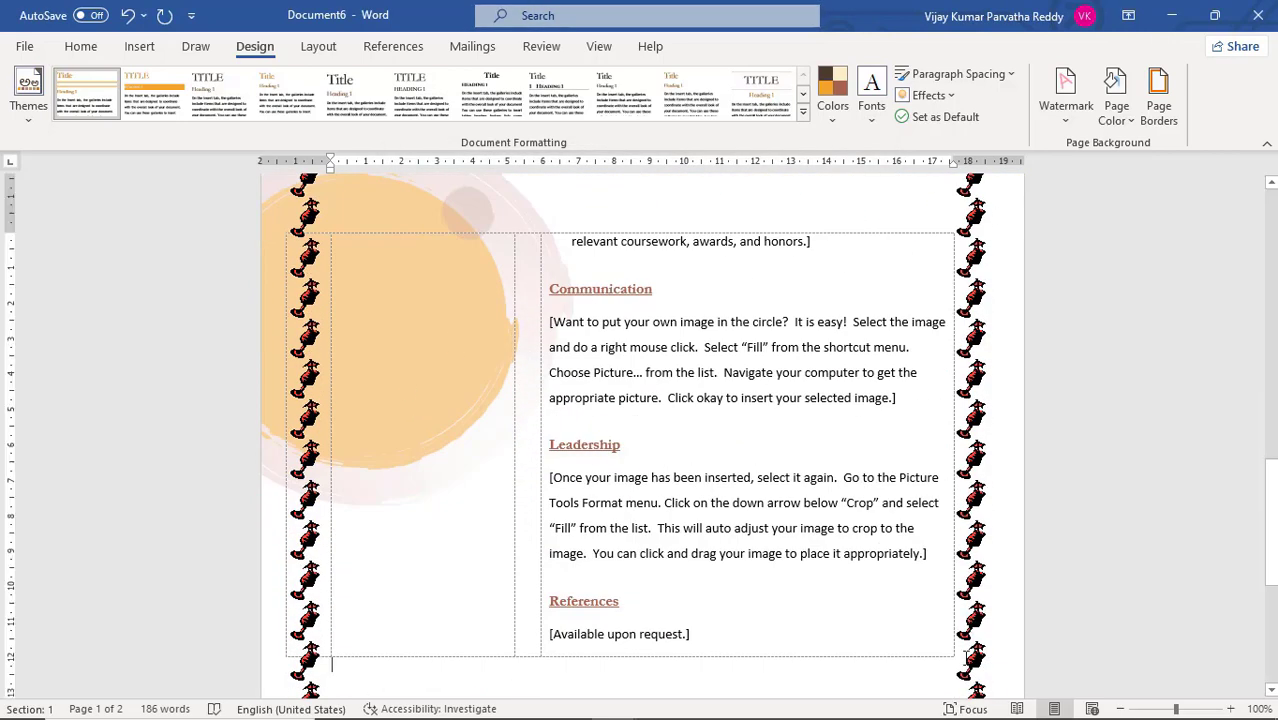
scroll(963, 627, up, 5)
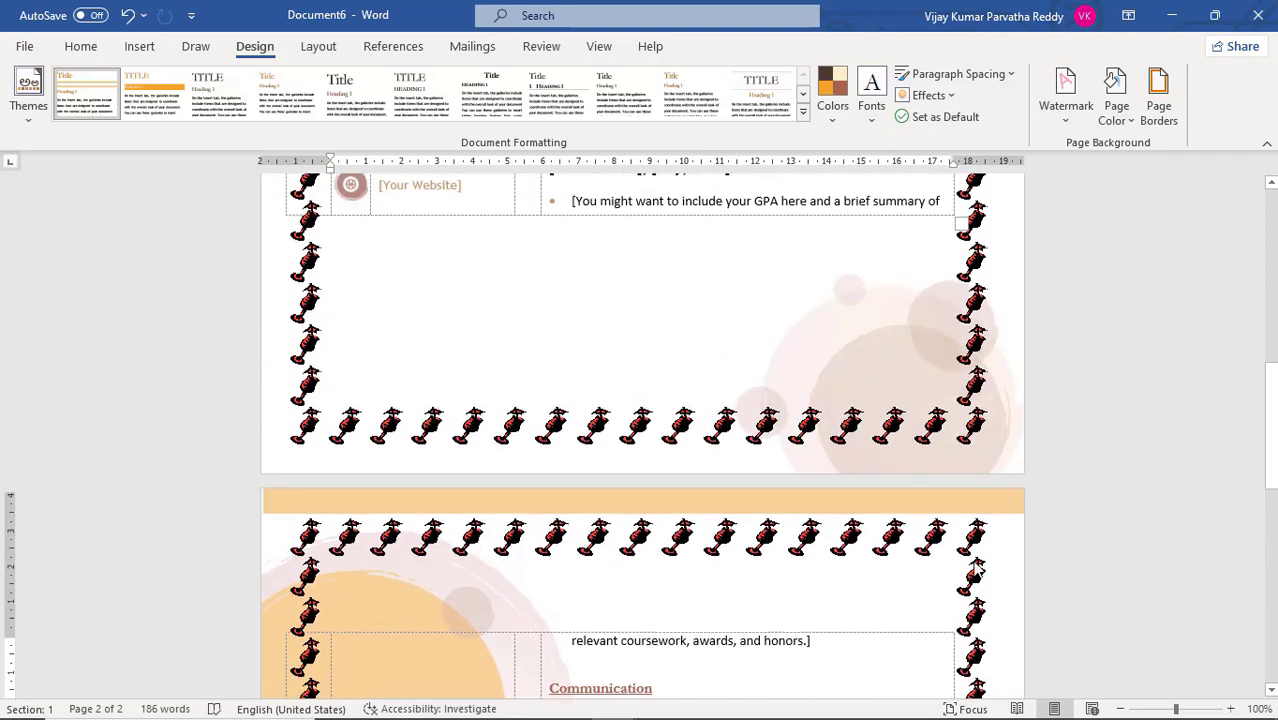
Replace the page border art with the black diamond pattern from the art border list
click(1155, 122)
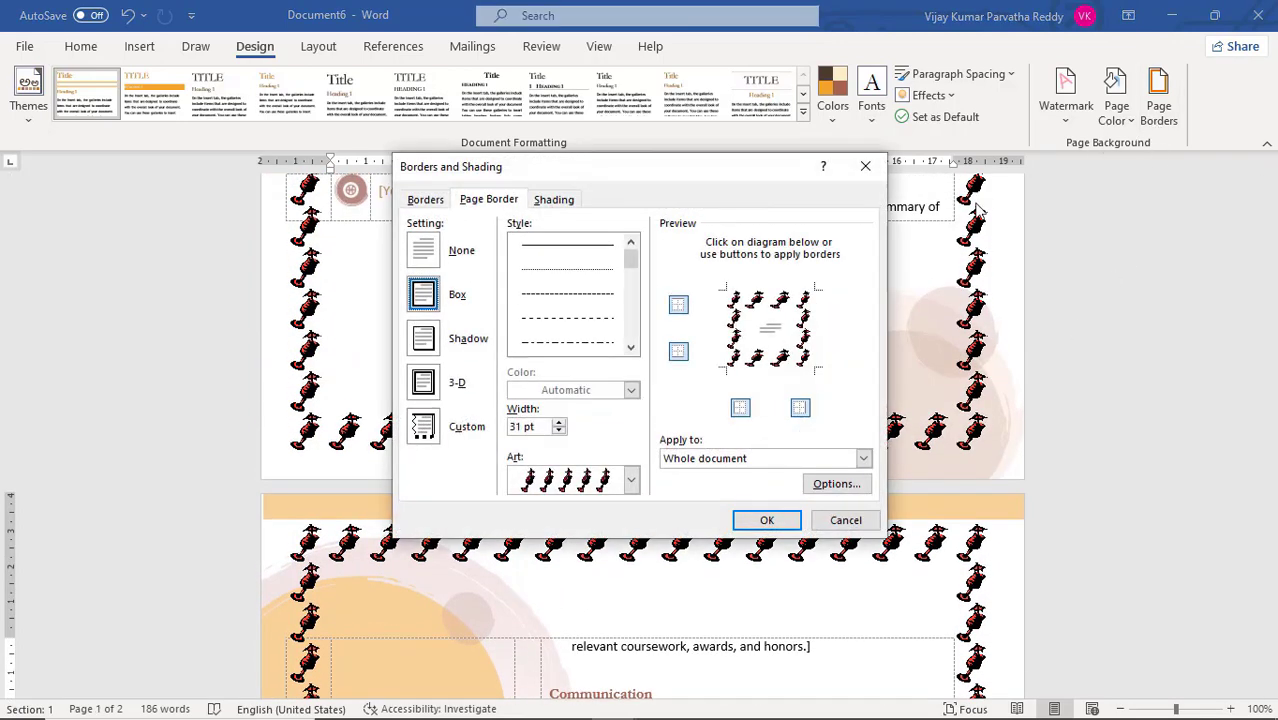
click(632, 479)
scroll(630, 550, down, 1)
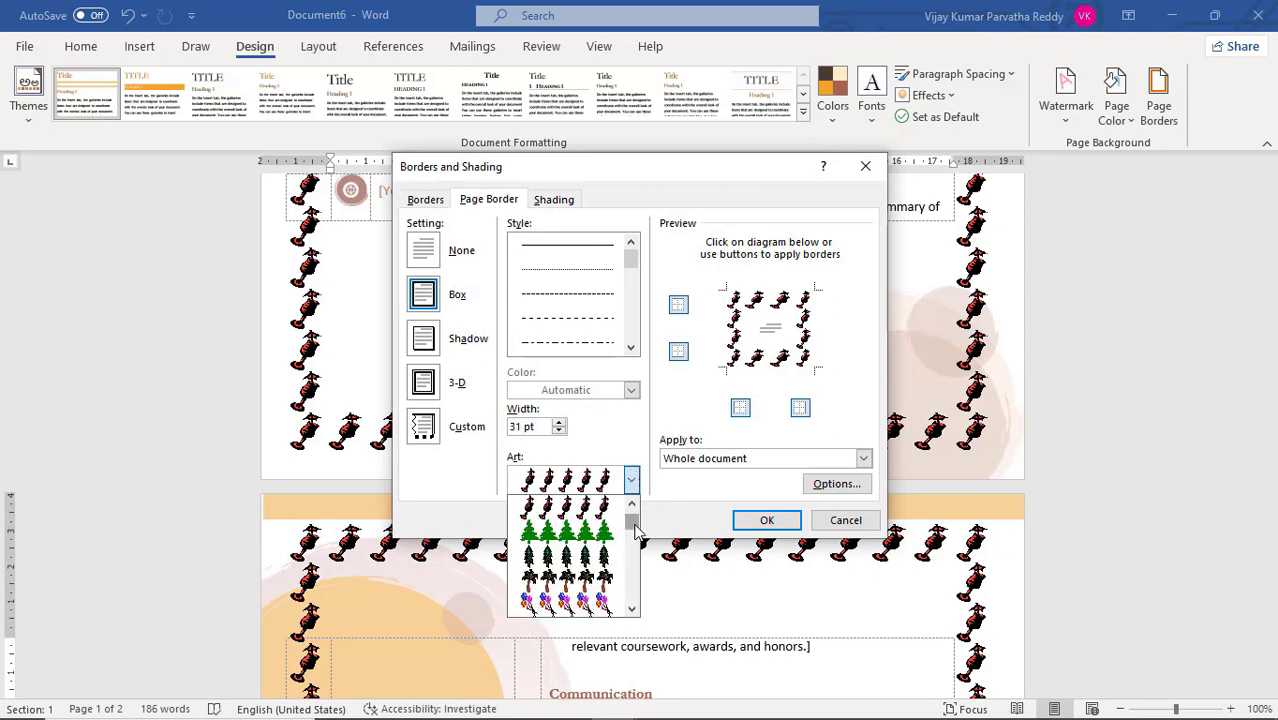
drag(637, 531, 642, 587)
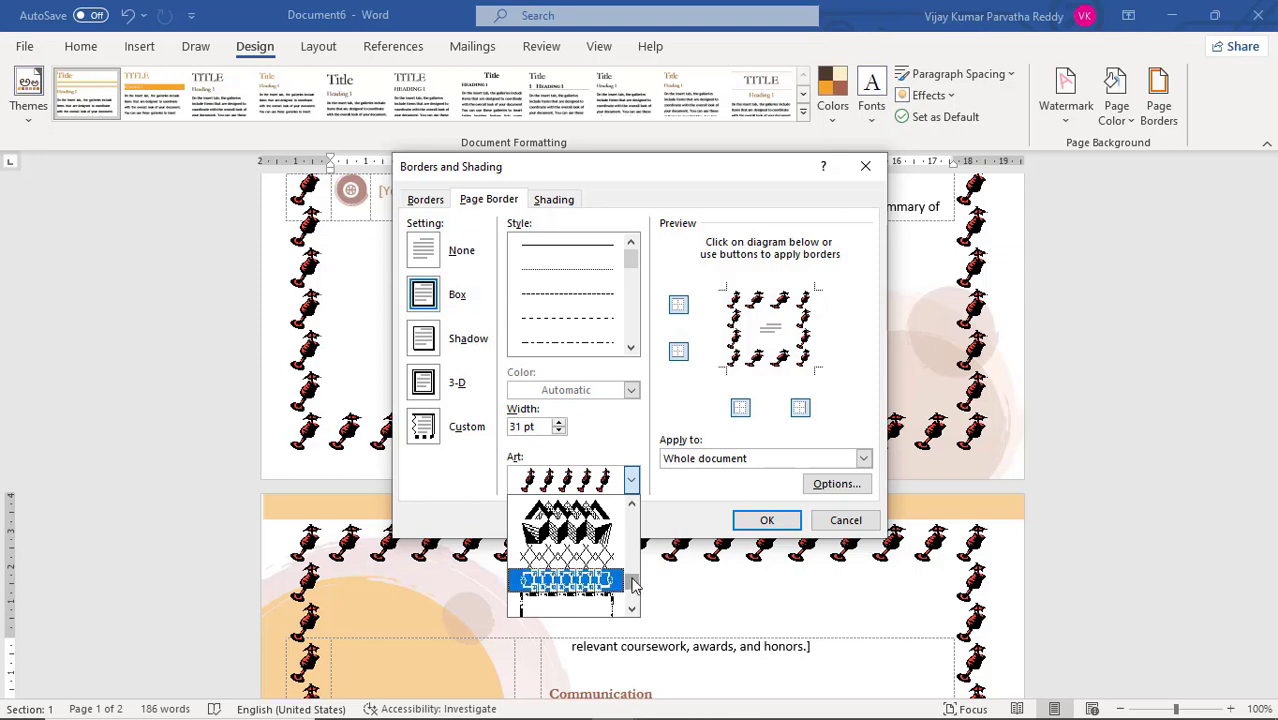
scroll(613, 558, up, 2)
scroll(613, 563, up, 4)
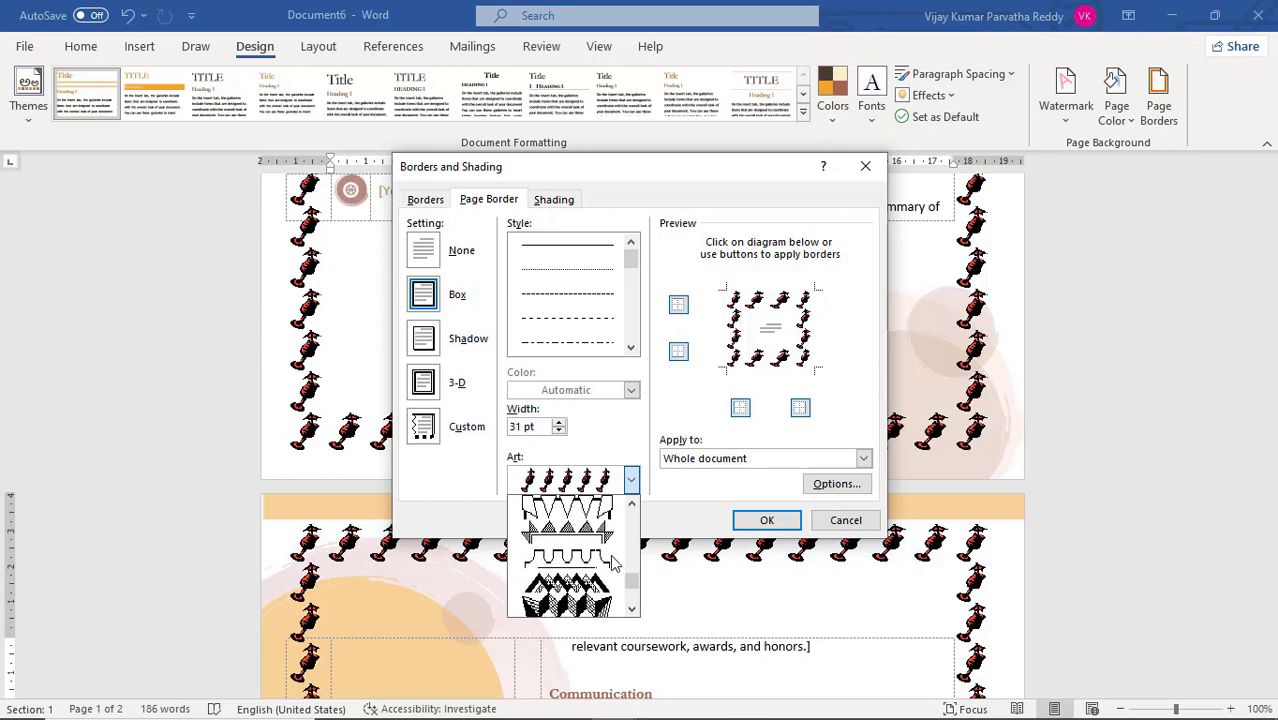
scroll(613, 563, up, 2)
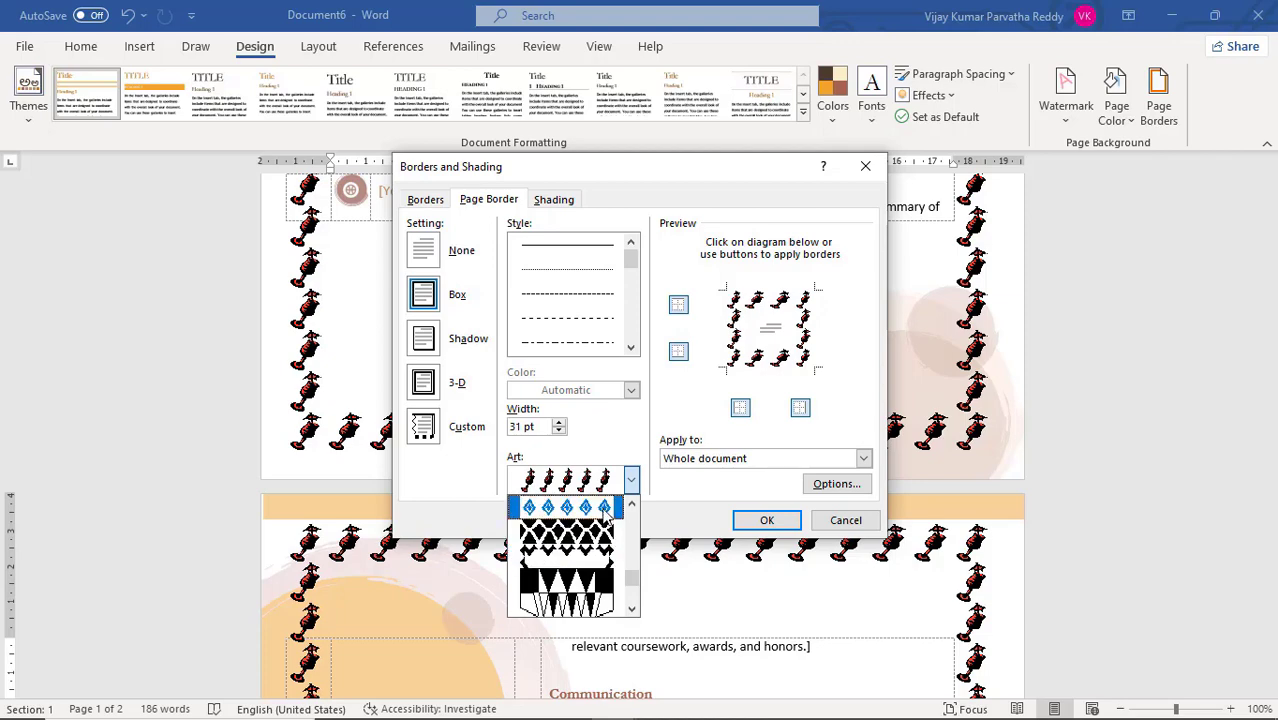
click(605, 510)
click(757, 524)
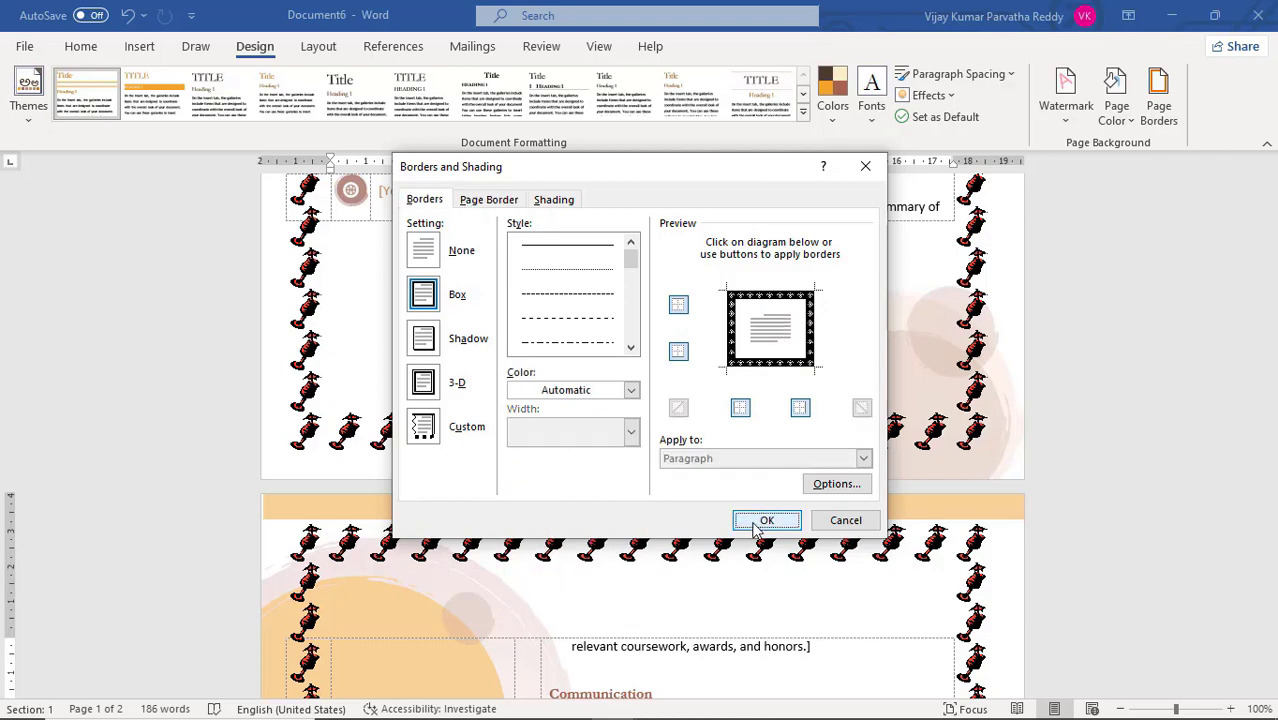
Check the black diamond border on both pages, preview it in orange, and set its color to dark blue
scroll(750, 515, down, 5)
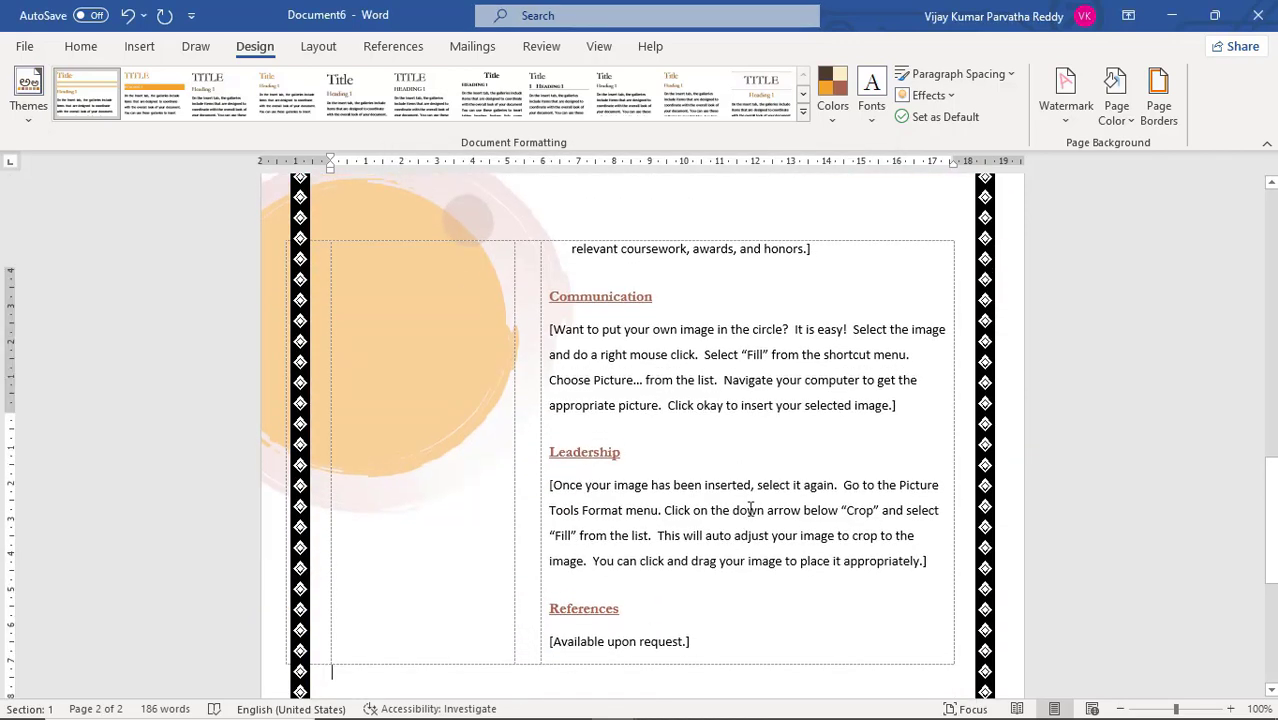
scroll(750, 510, up, 10)
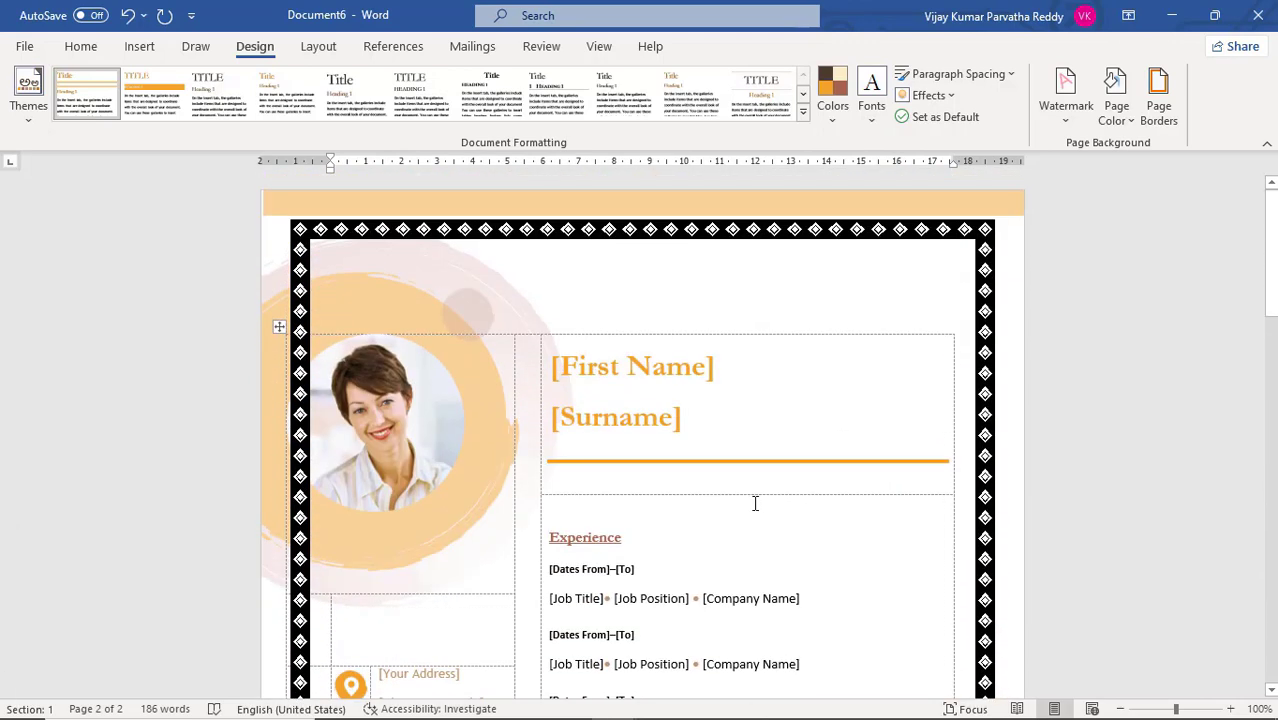
click(1158, 110)
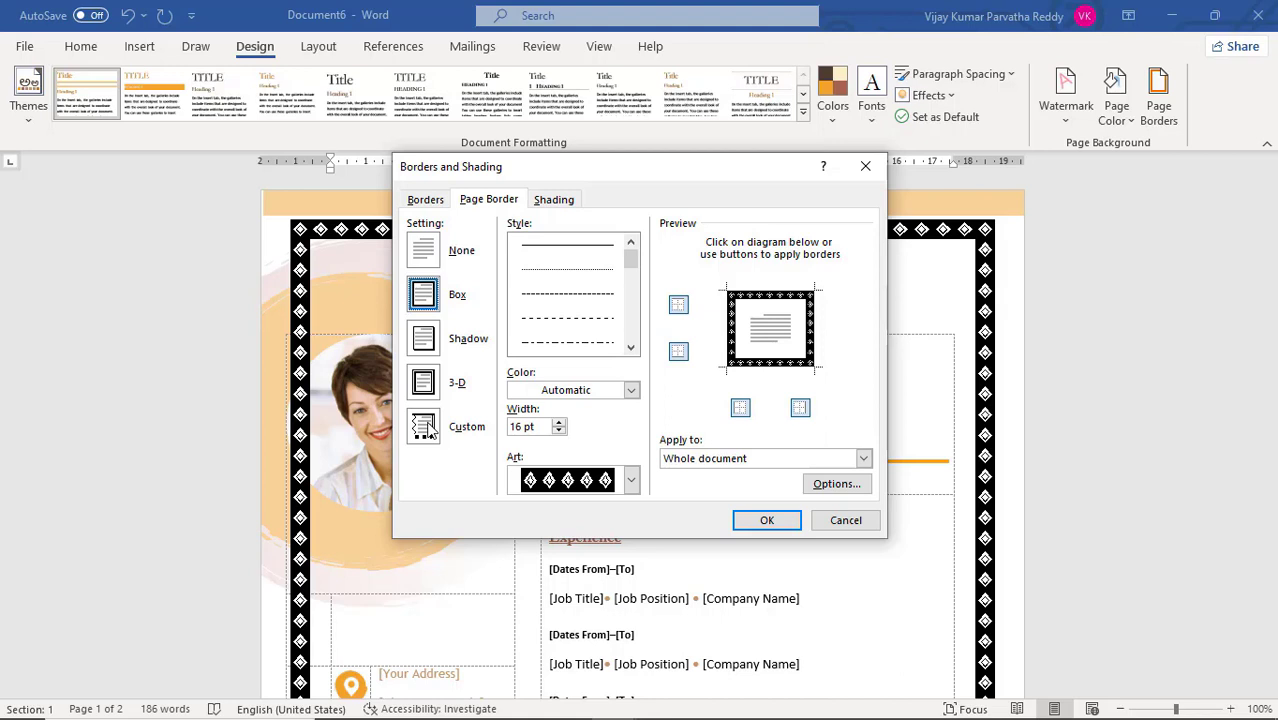
click(631, 390)
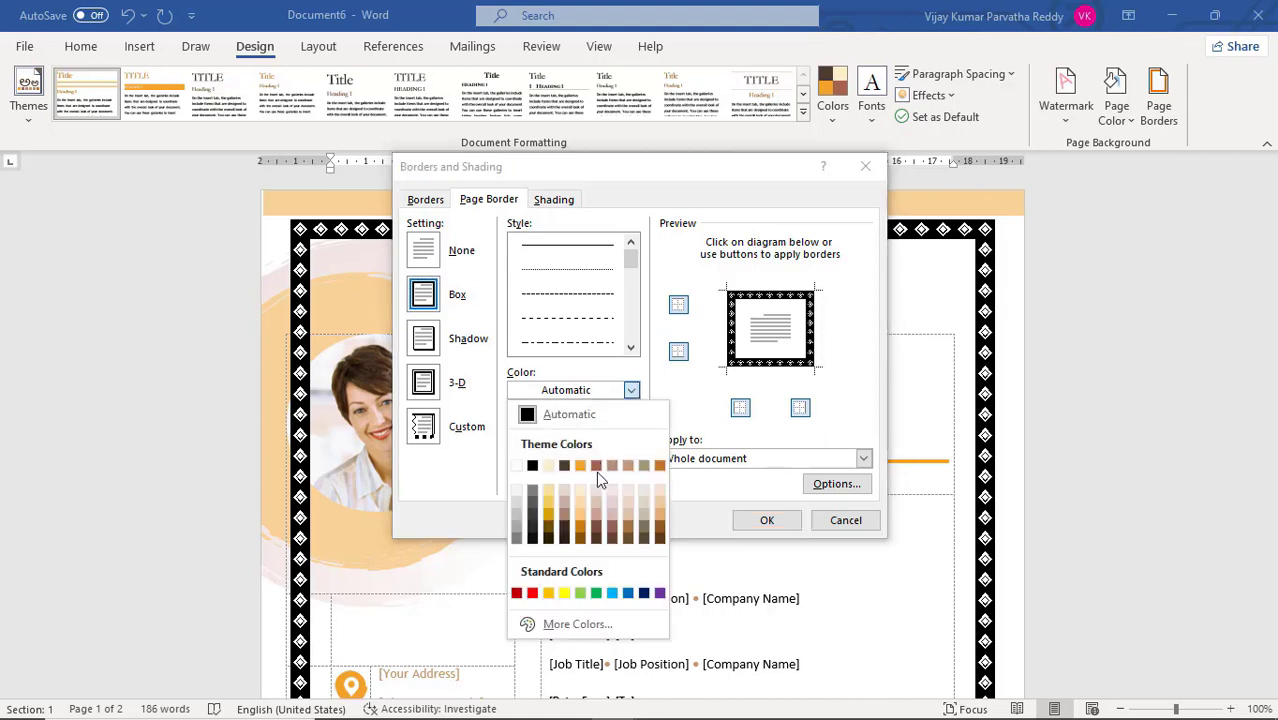
click(548, 594)
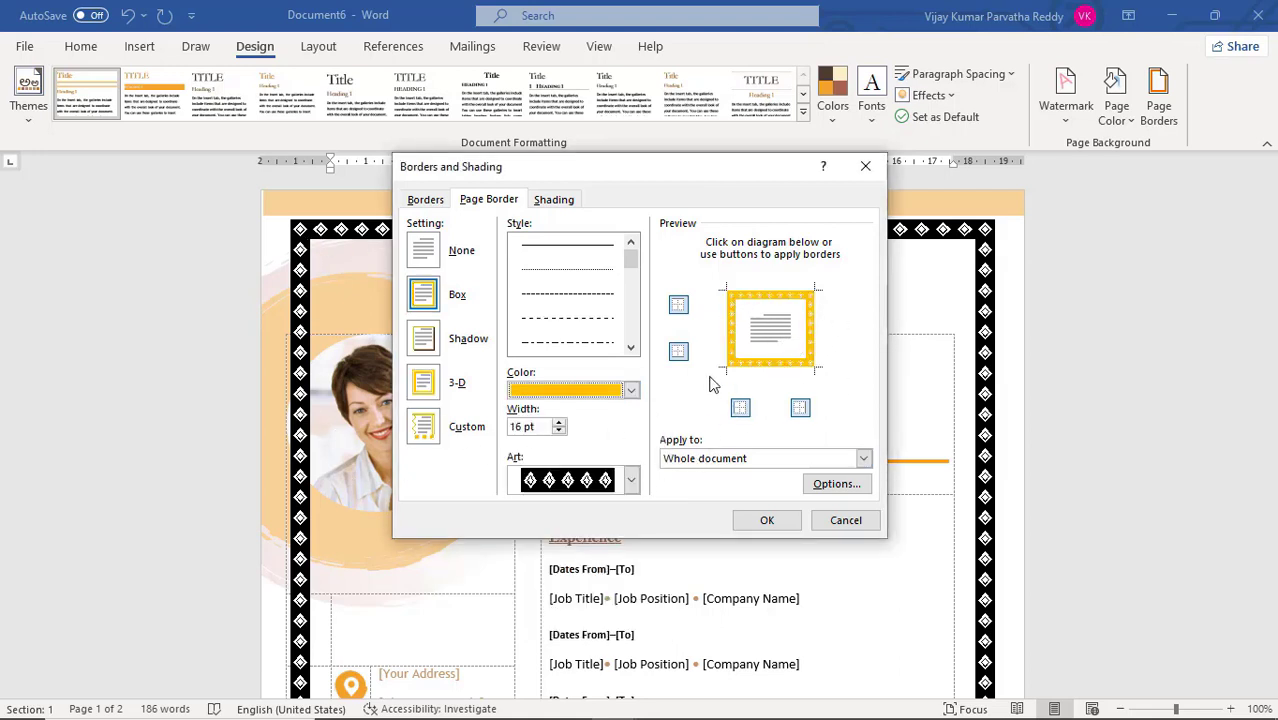
click(631, 391)
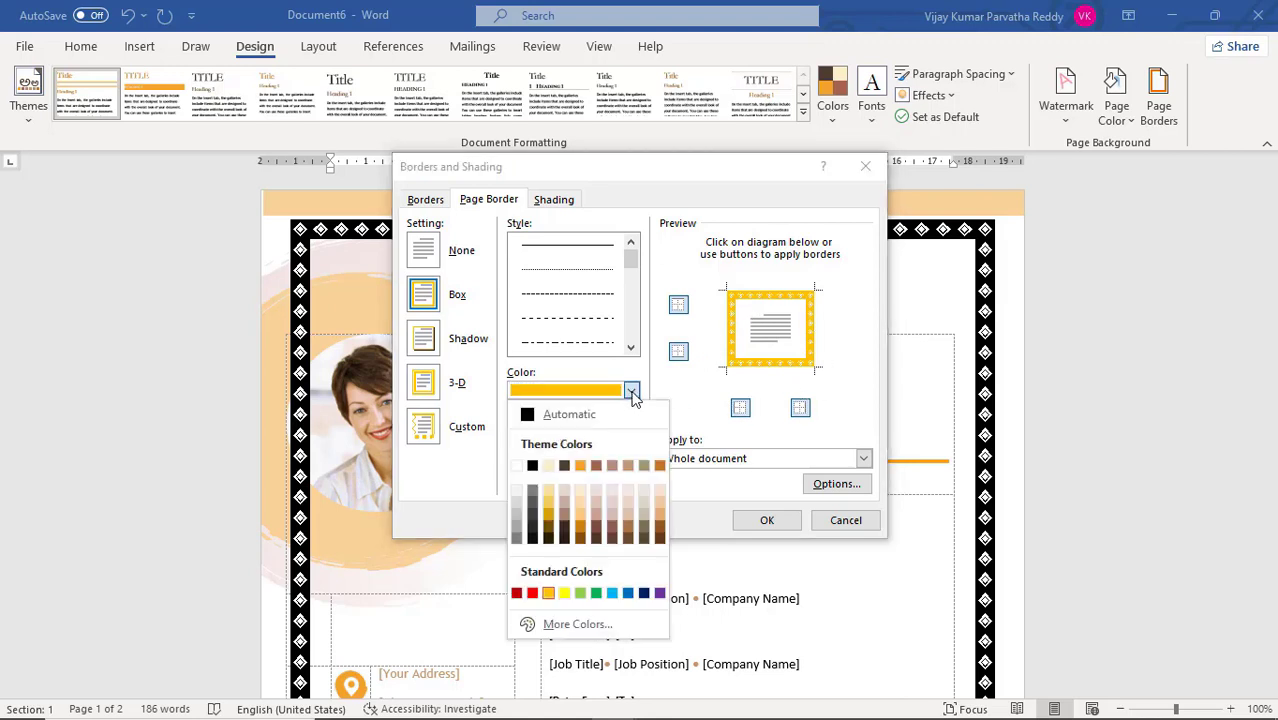
click(644, 594)
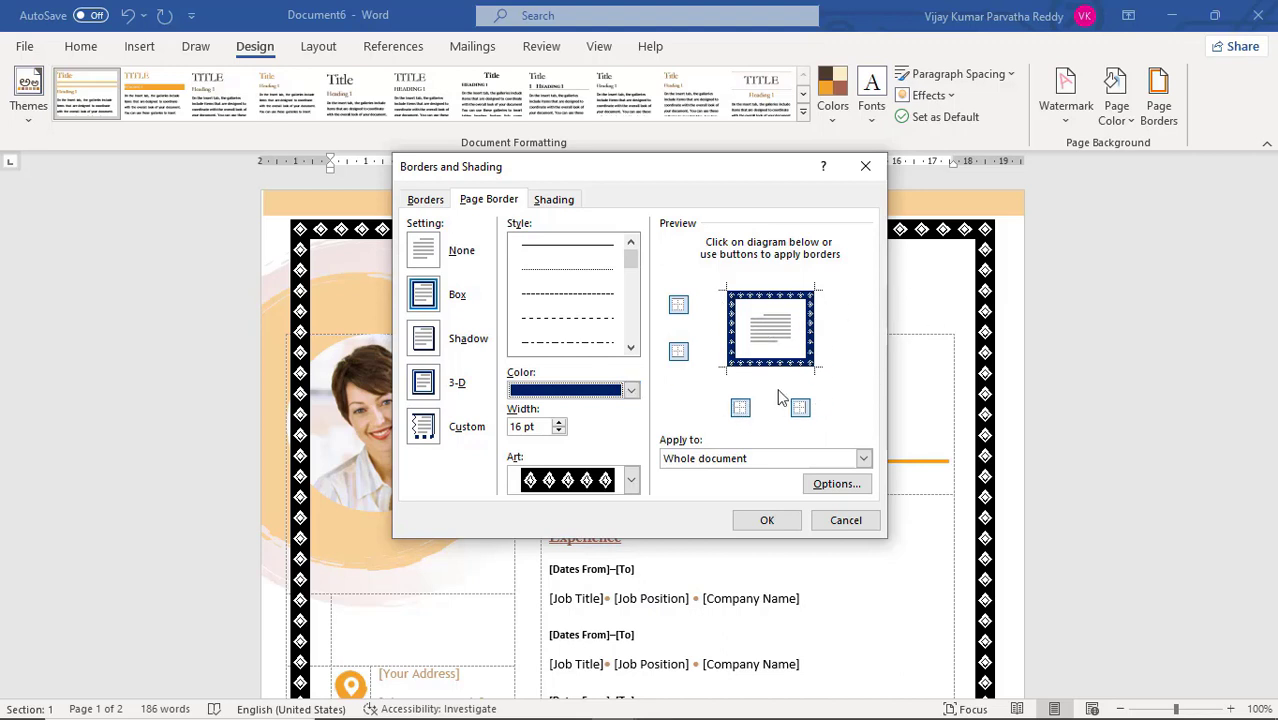
Switch the page border to the Custom setting and remove its top and bottom edges
click(428, 438)
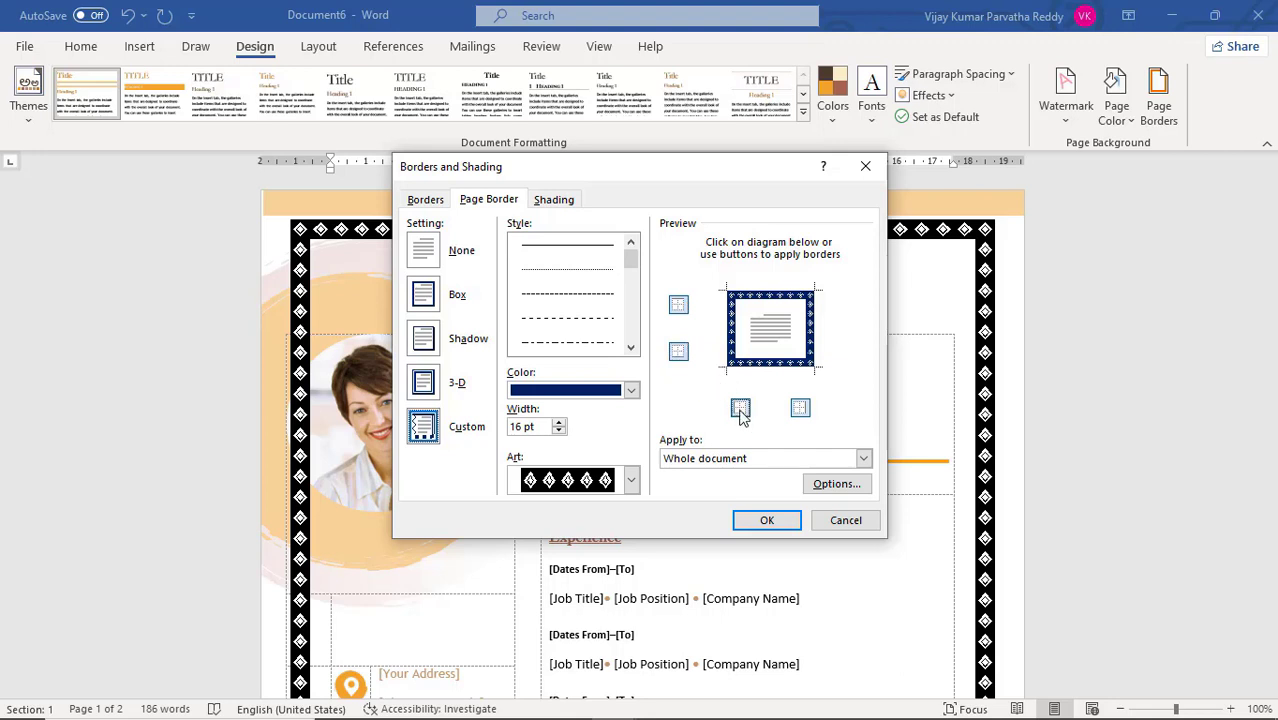
click(680, 308)
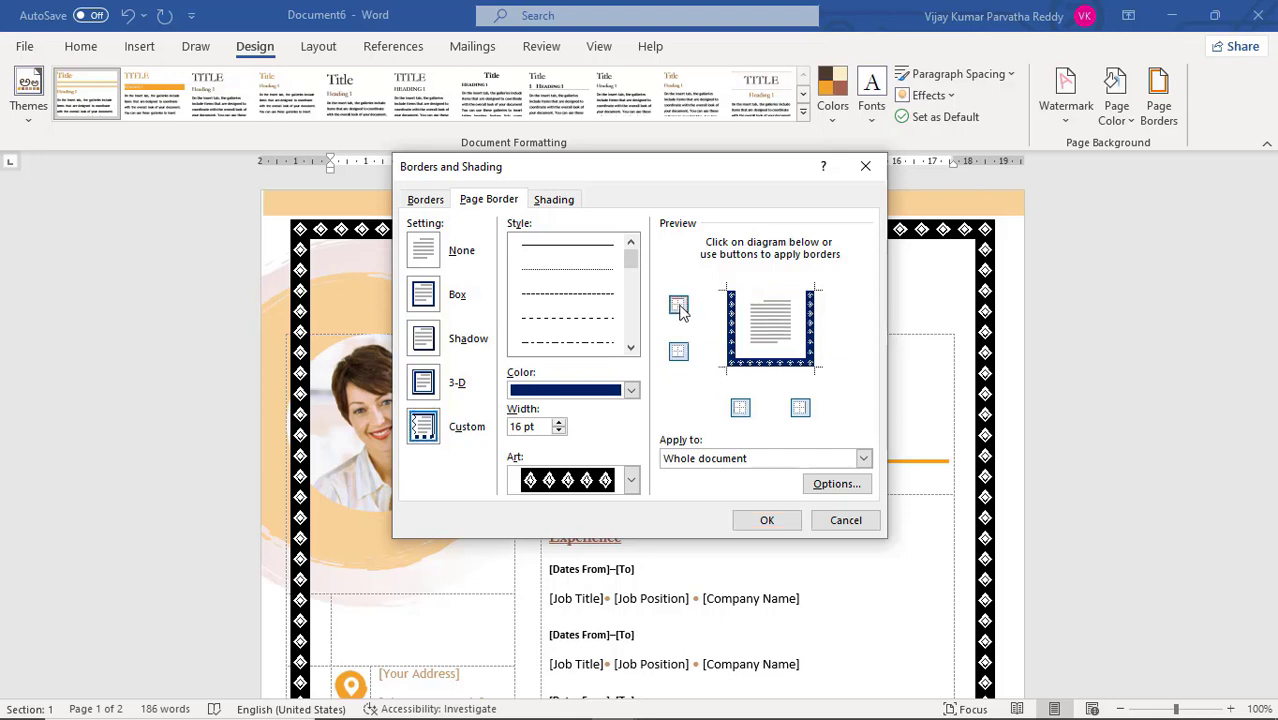
click(679, 352)
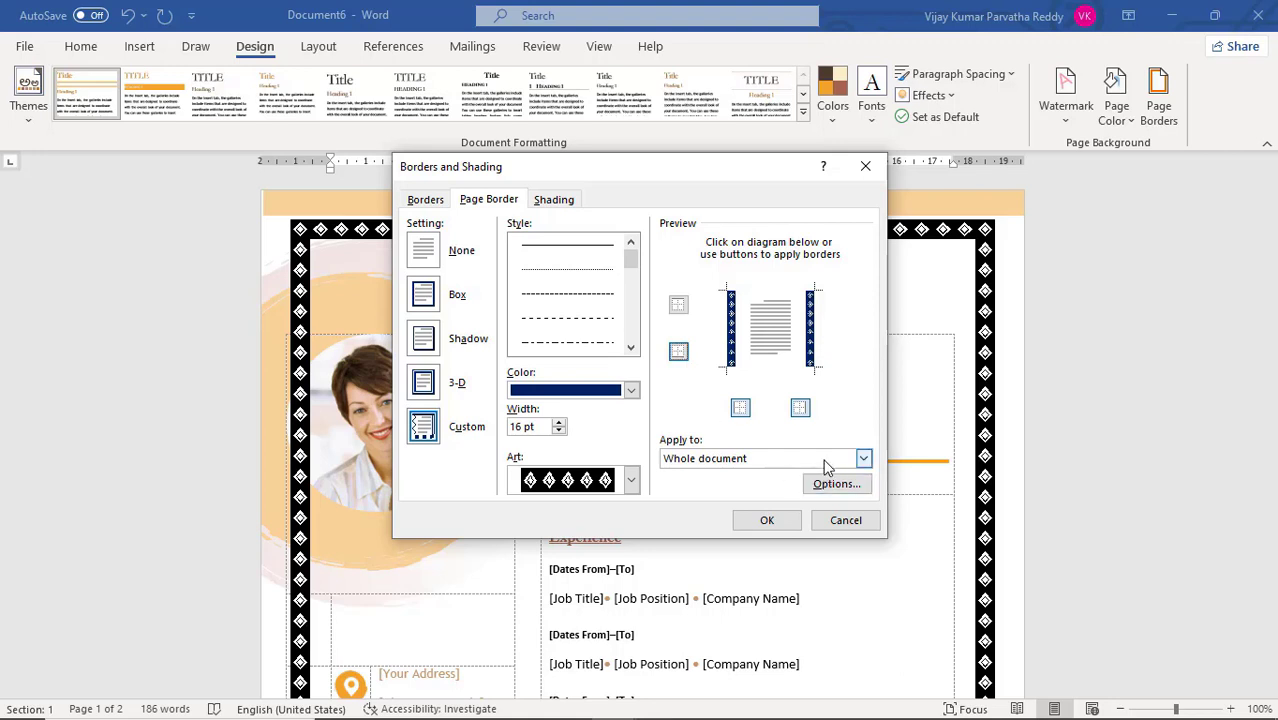
Try the page border without its left and right edges and restore both edges
click(741, 409)
click(800, 408)
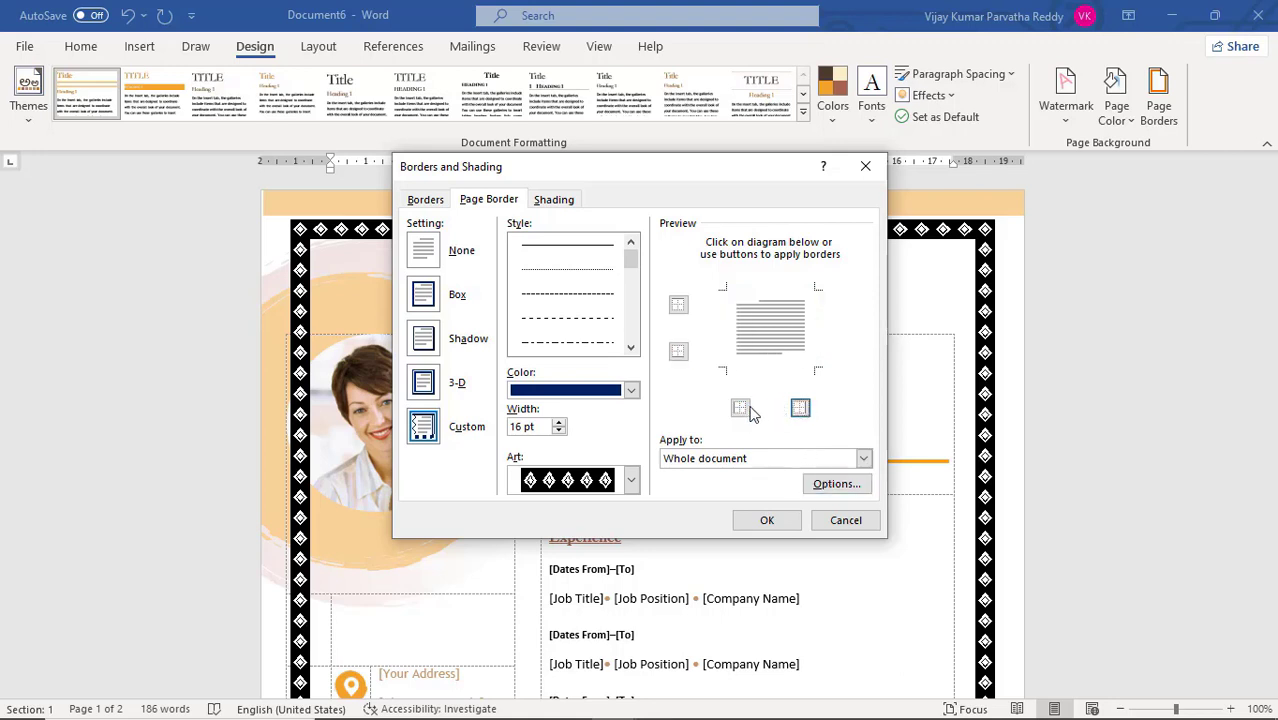
click(741, 408)
click(800, 409)
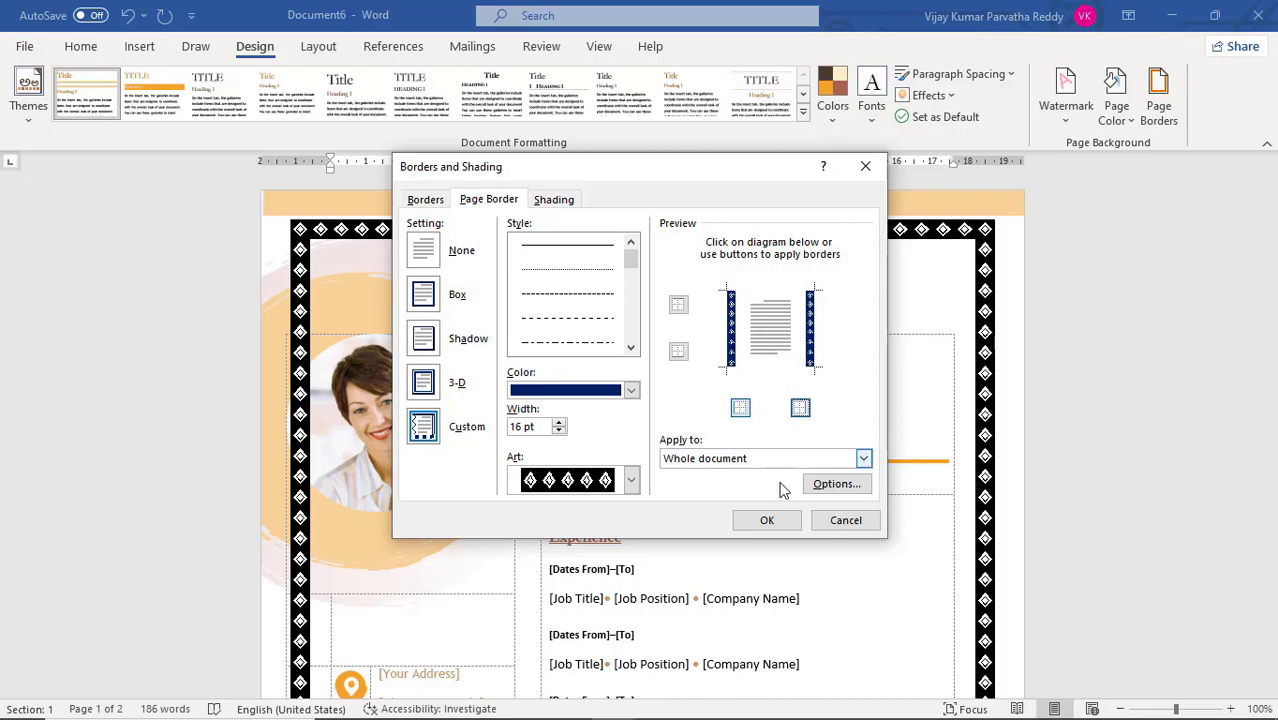
Apply the dark blue diamond side borders to the whole document and check them on both pages
click(767, 520)
scroll(779, 519, down, 15)
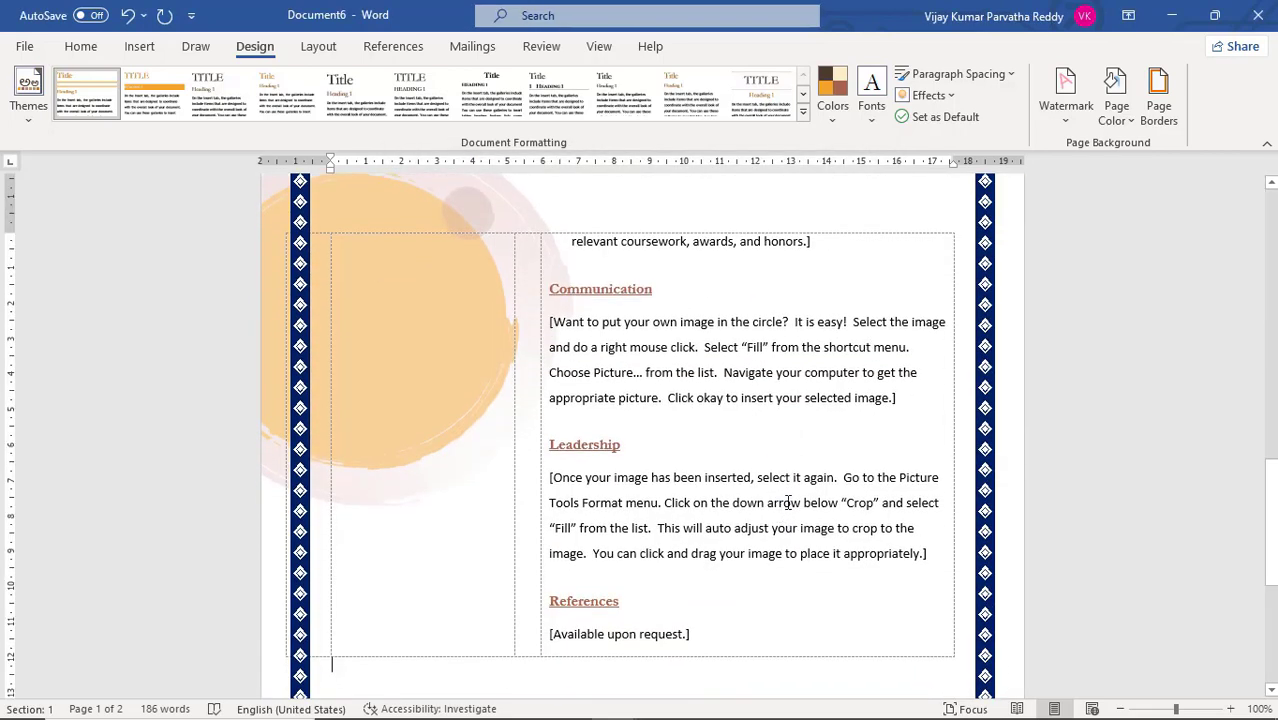
scroll(833, 482, up, 15)
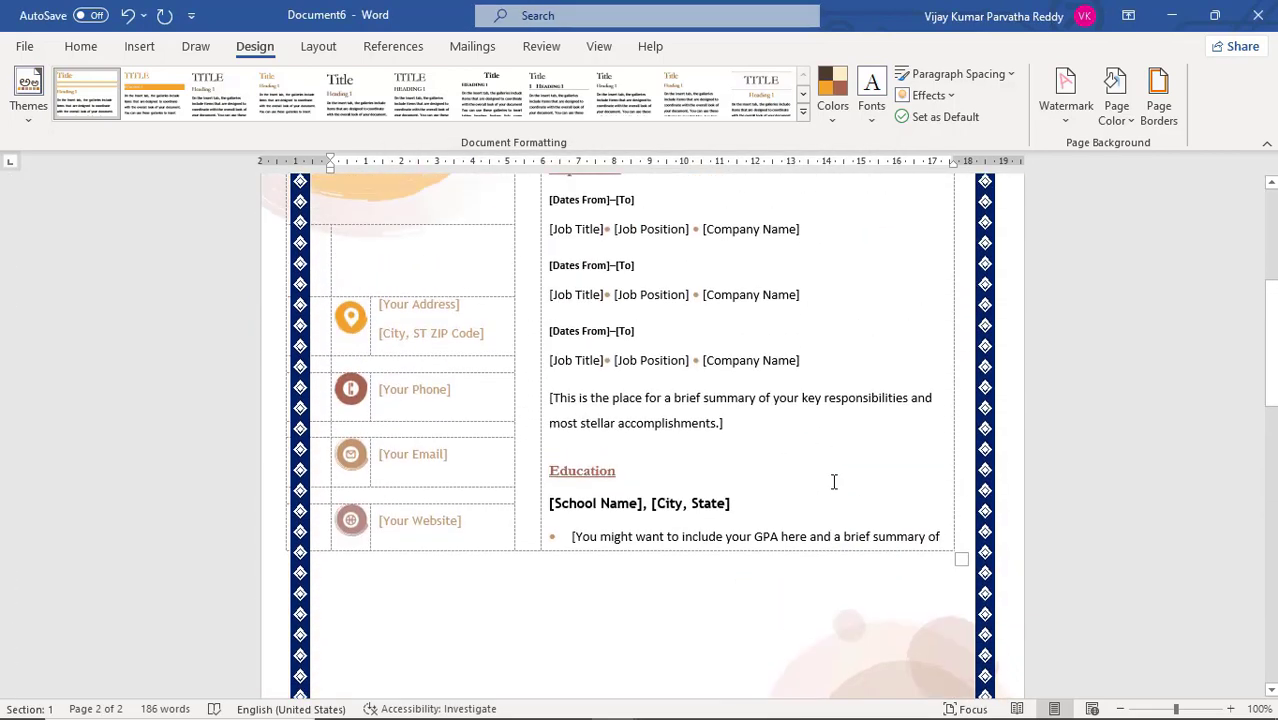
scroll(833, 482, up, 3)
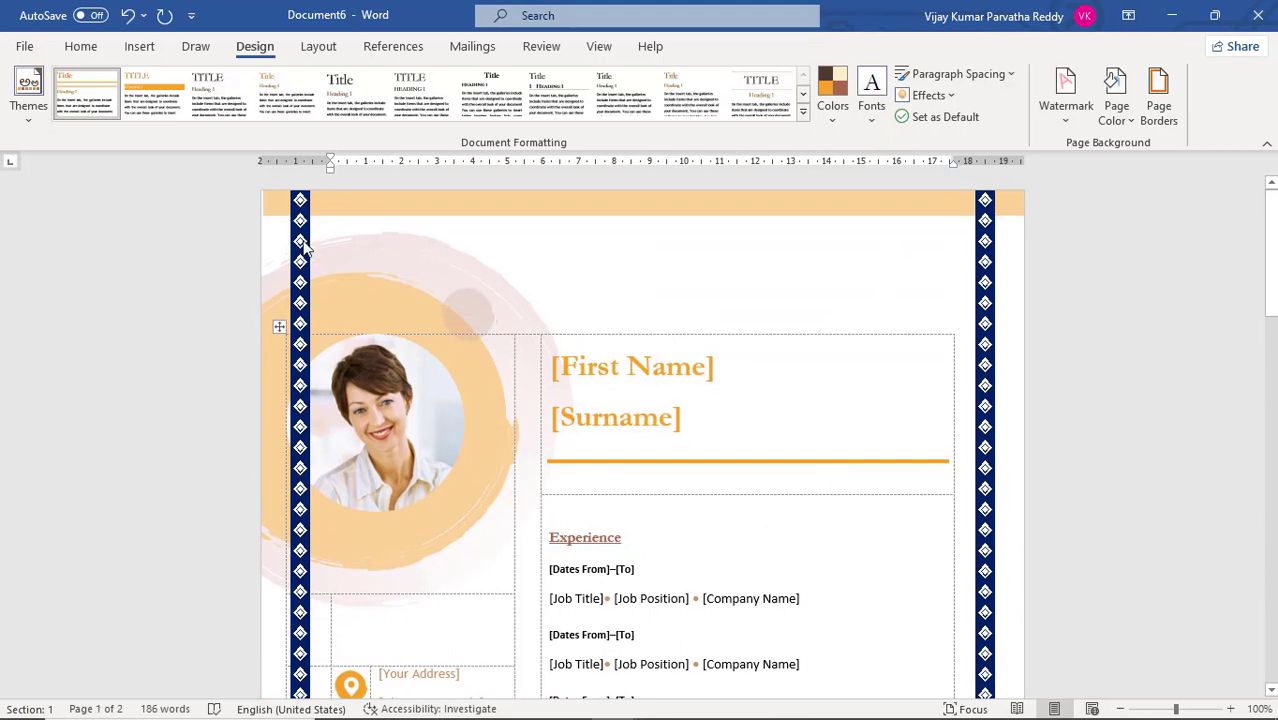